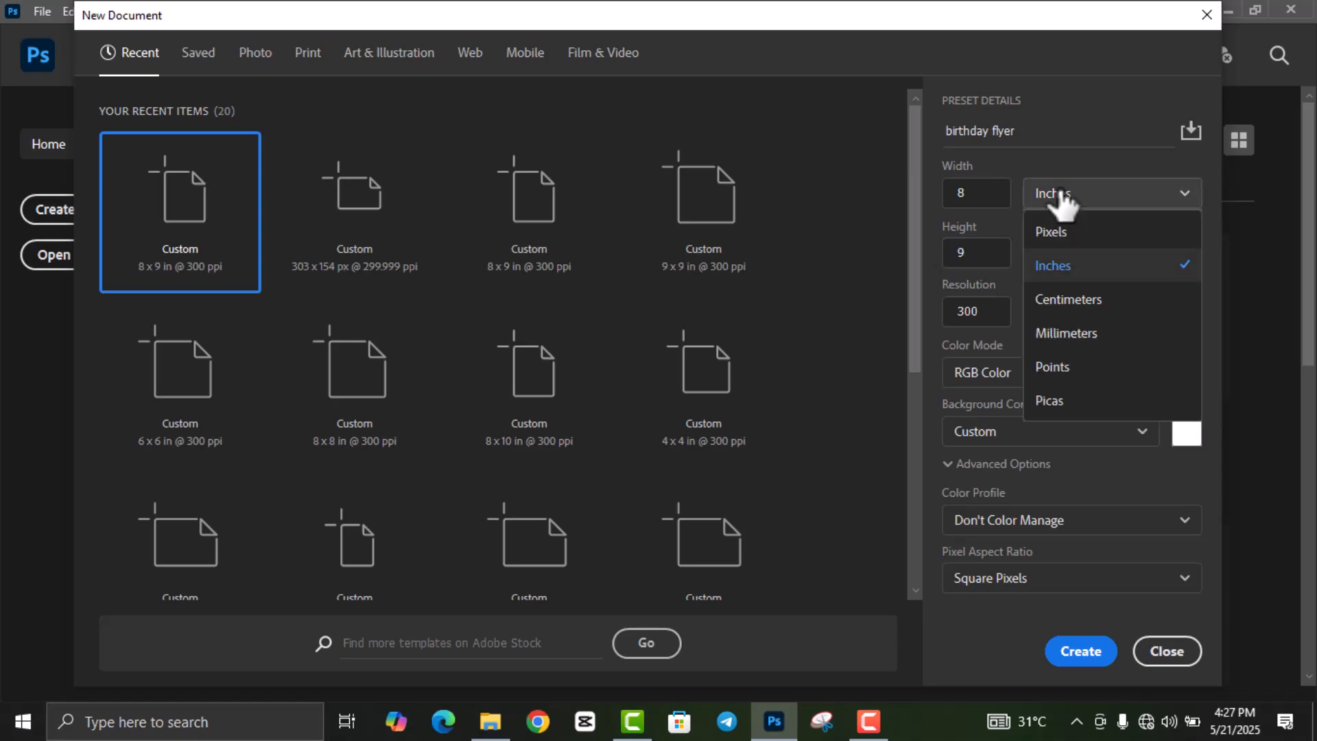
# Step: Create the birthday flyer document at 8 by 9 inches, 300 pixels/inch, in RGB Color
pyautogui.click(1067, 271)
pyautogui.click(946, 312)
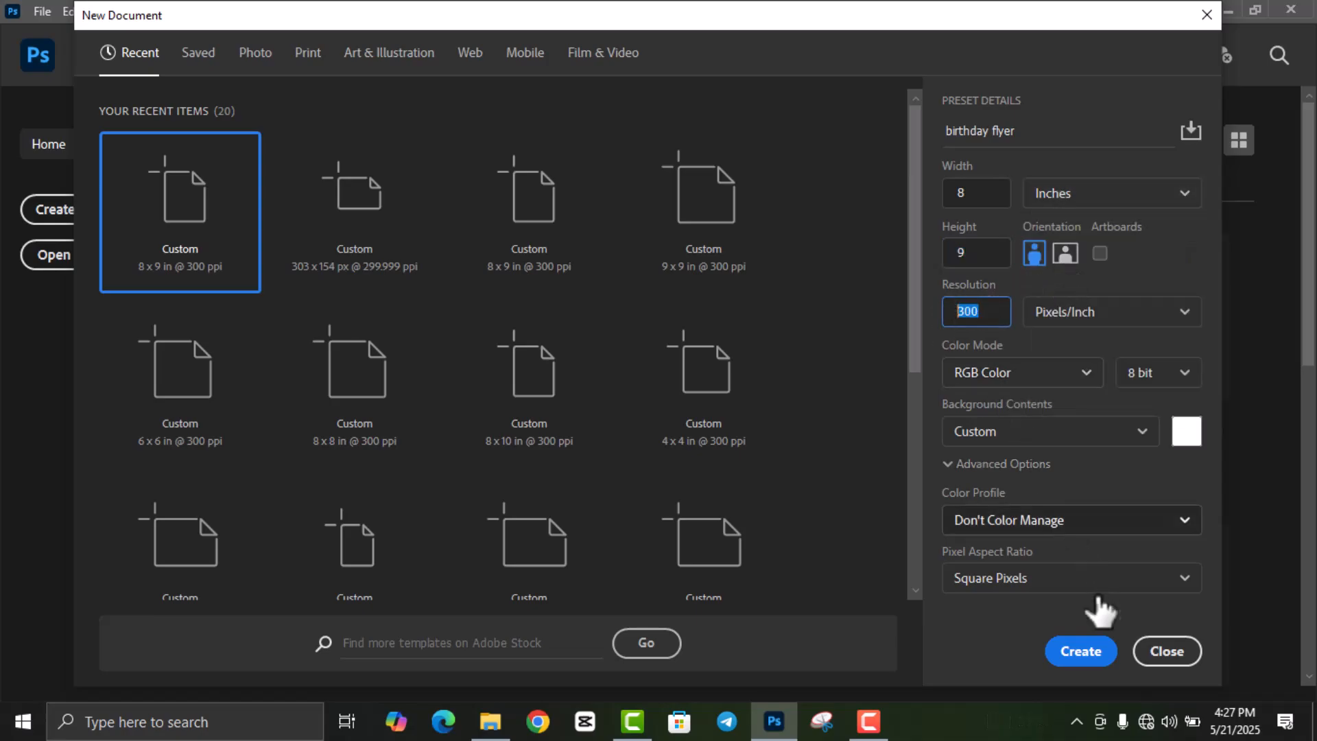
pyautogui.click(1078, 653)
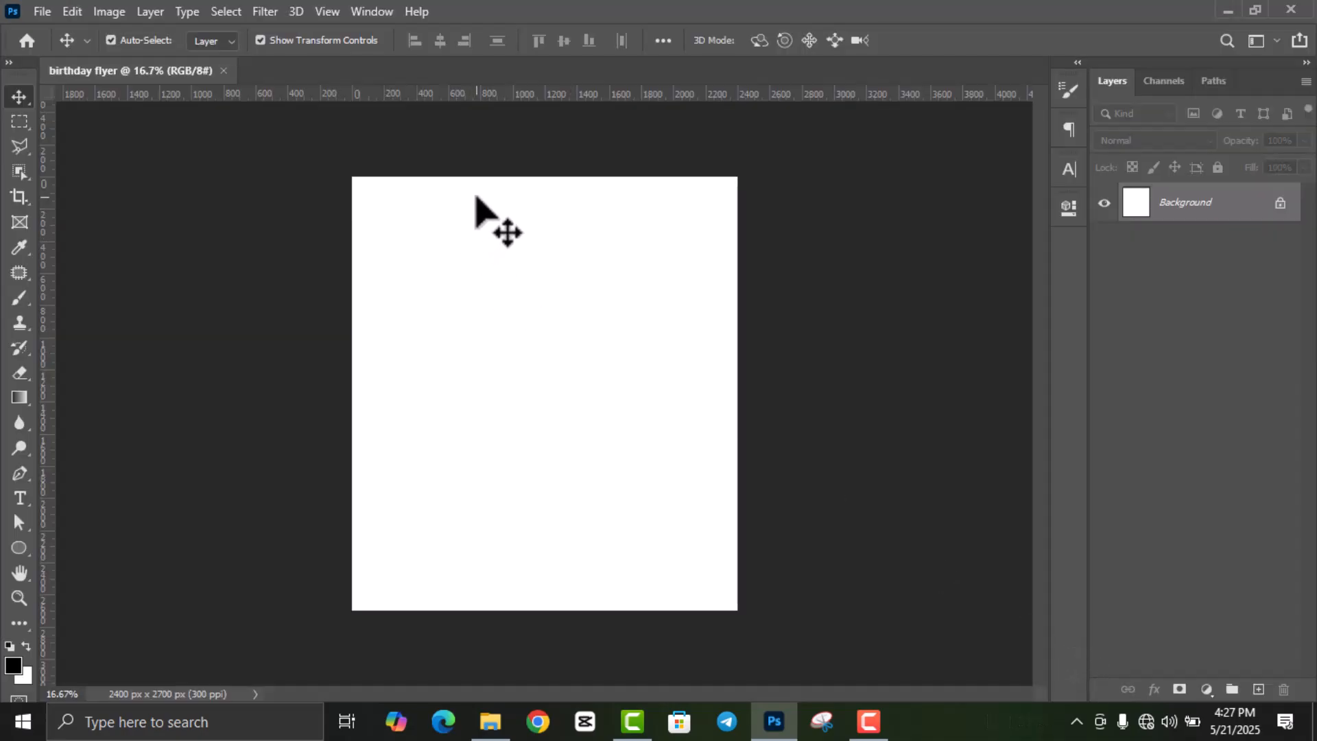
# Step: Add vertical guides at 10% and 90% of the canvas width
pyautogui.click(328, 12)
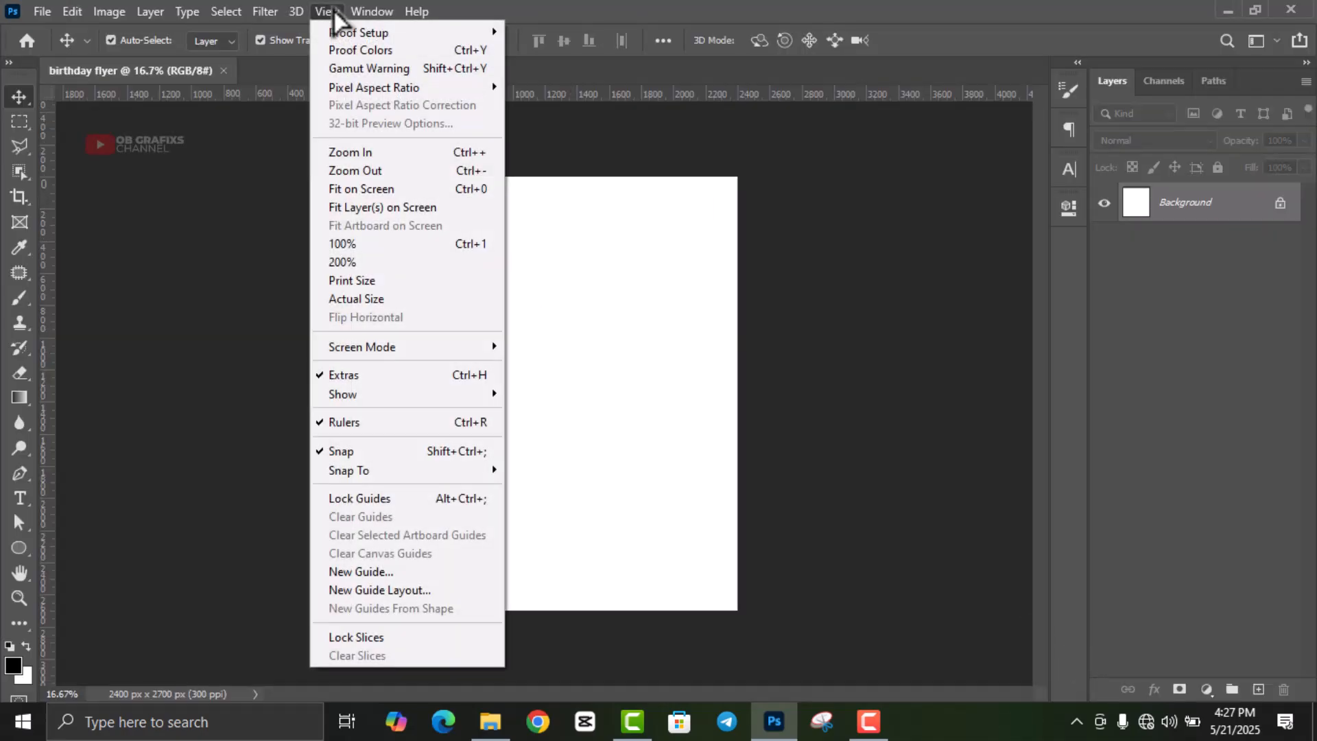
pyautogui.click(401, 574)
pyautogui.write('10')
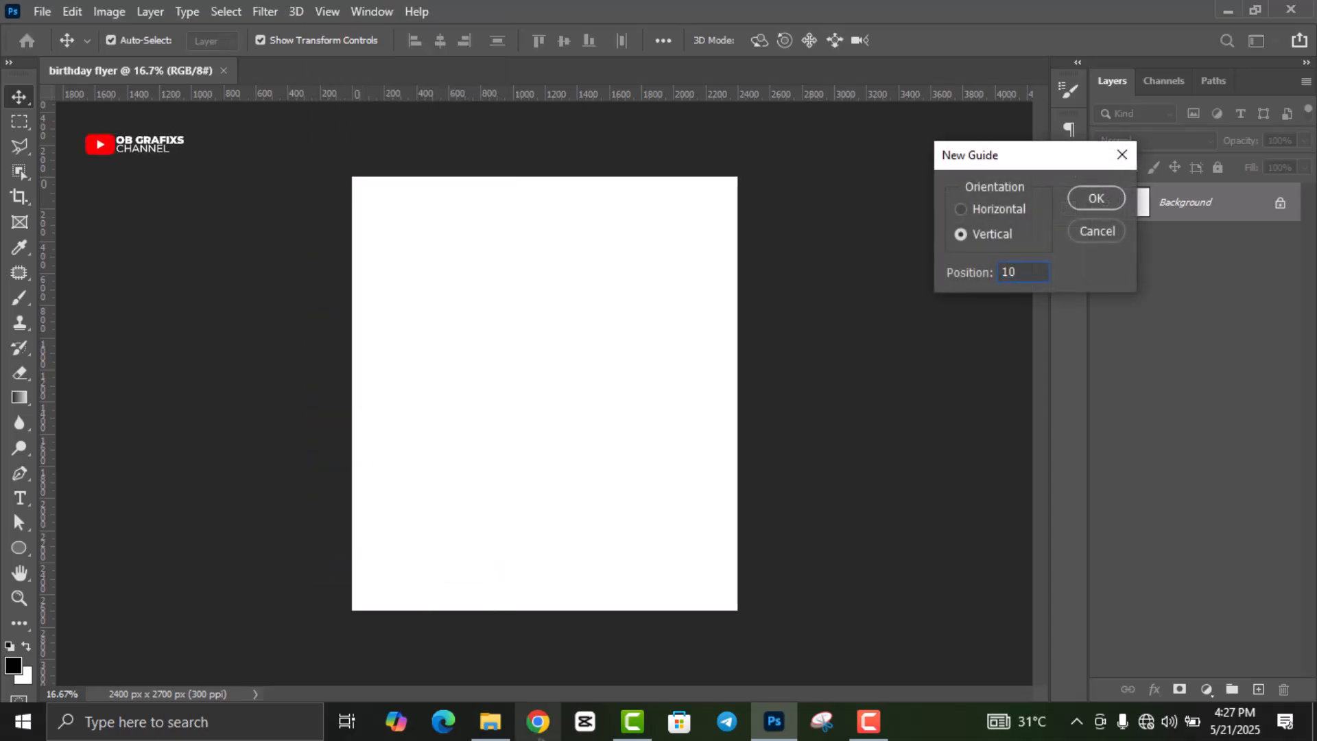
pyautogui.write('%')
pyautogui.press('Return')
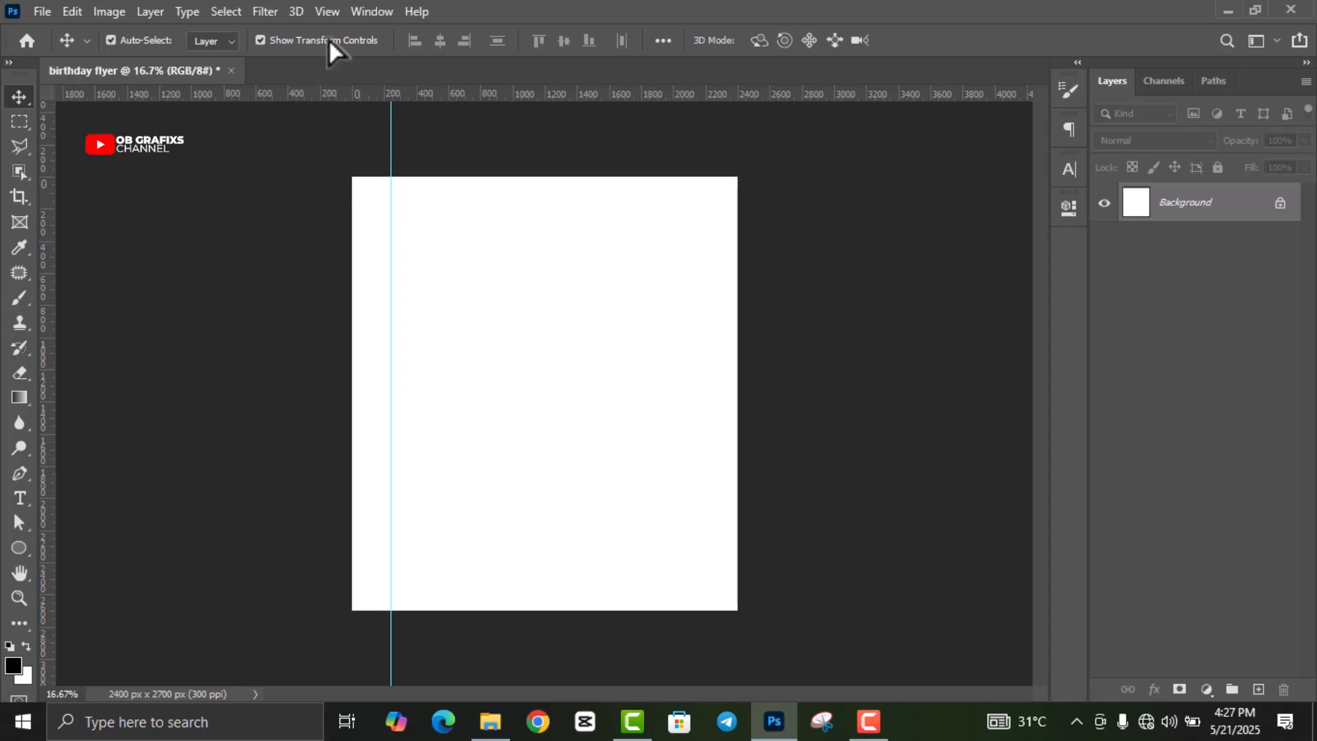
pyautogui.click(327, 12)
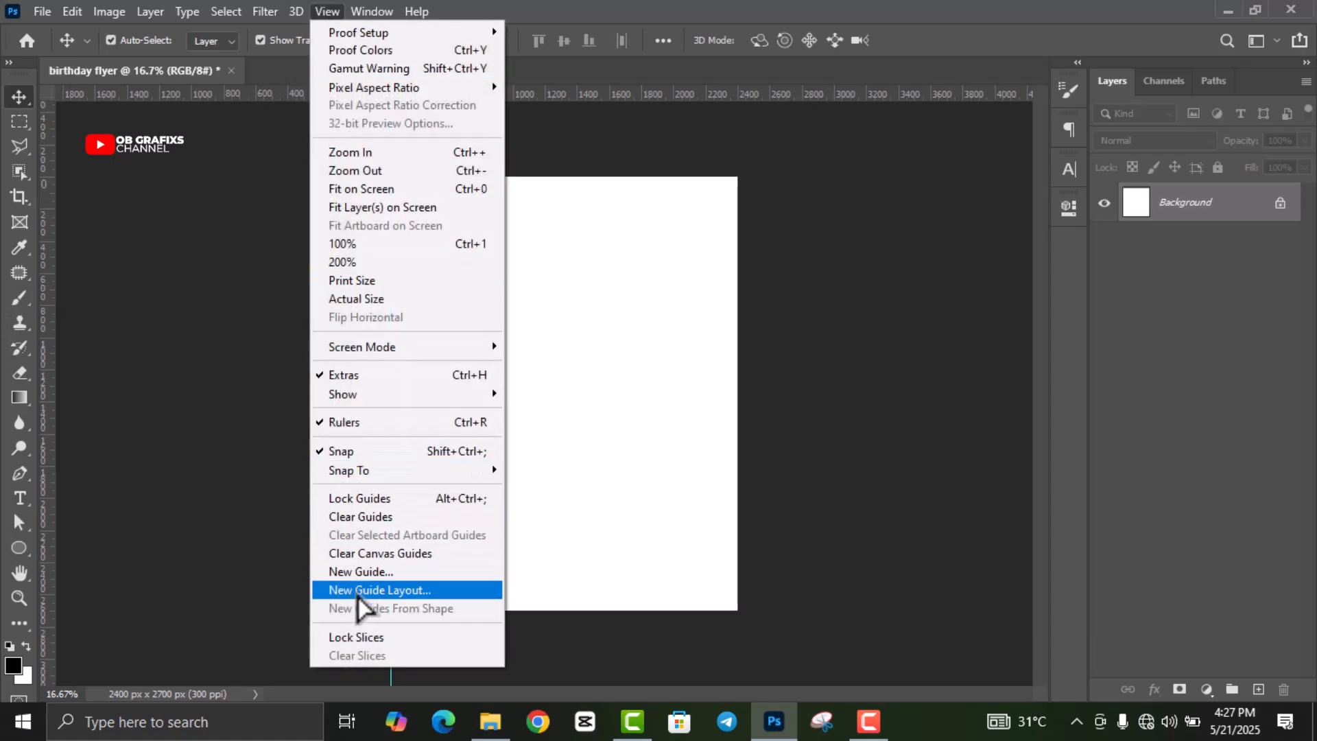
pyautogui.click(361, 573)
pyautogui.write('90')
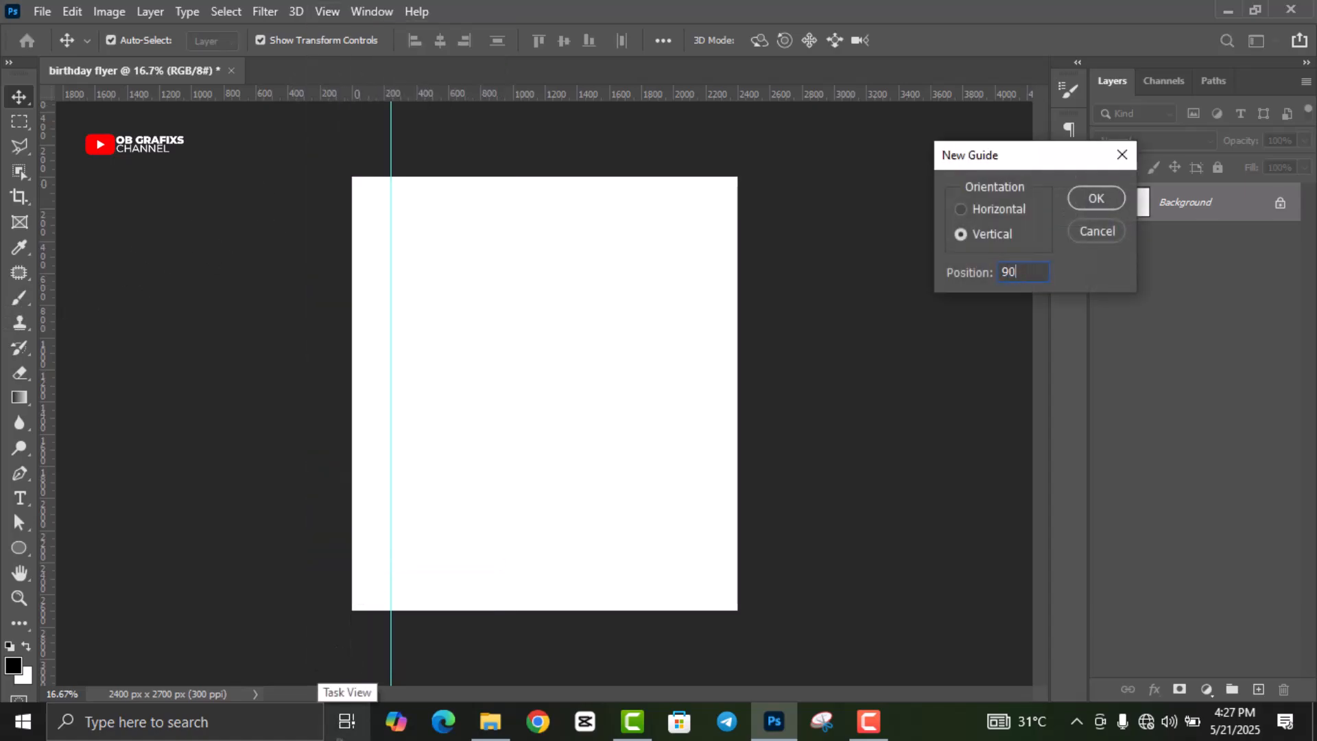
pyautogui.press('Return')
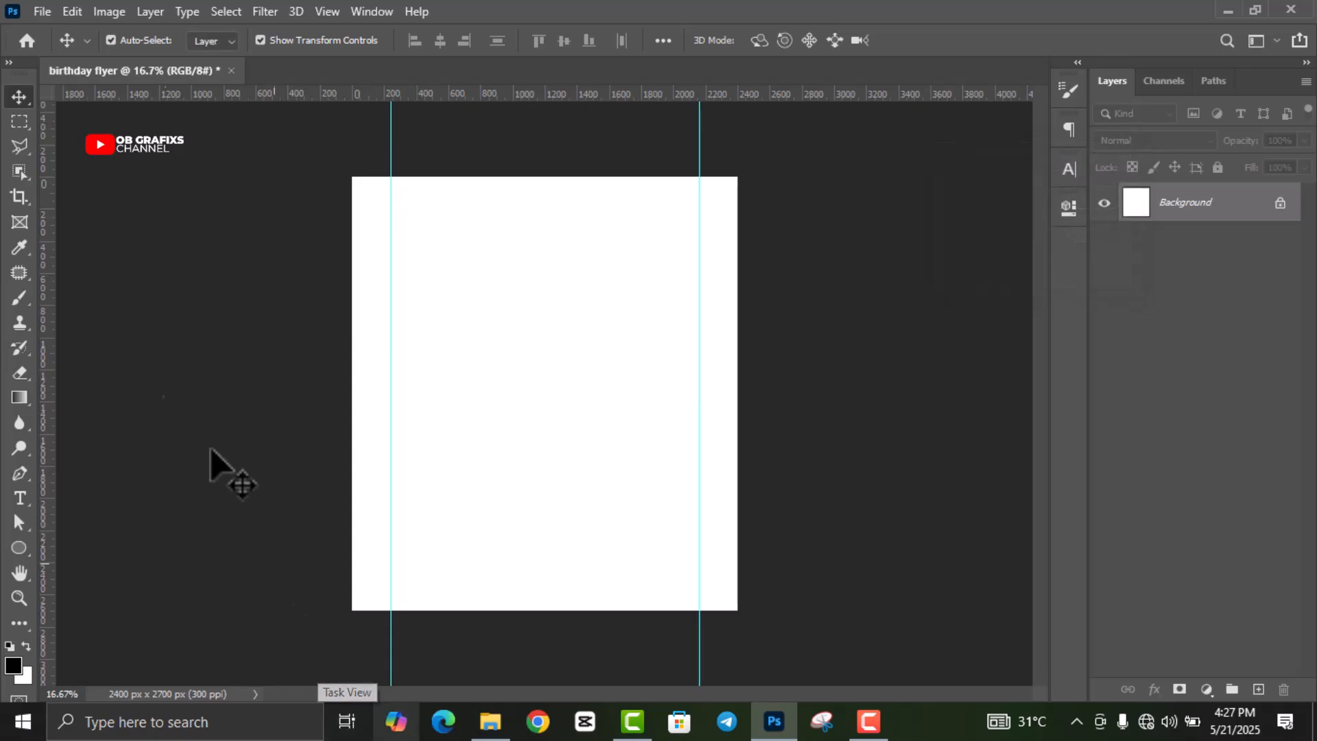
# Step: Add horizontal guides at 10% and 90% of the canvas height
pyautogui.click(327, 12)
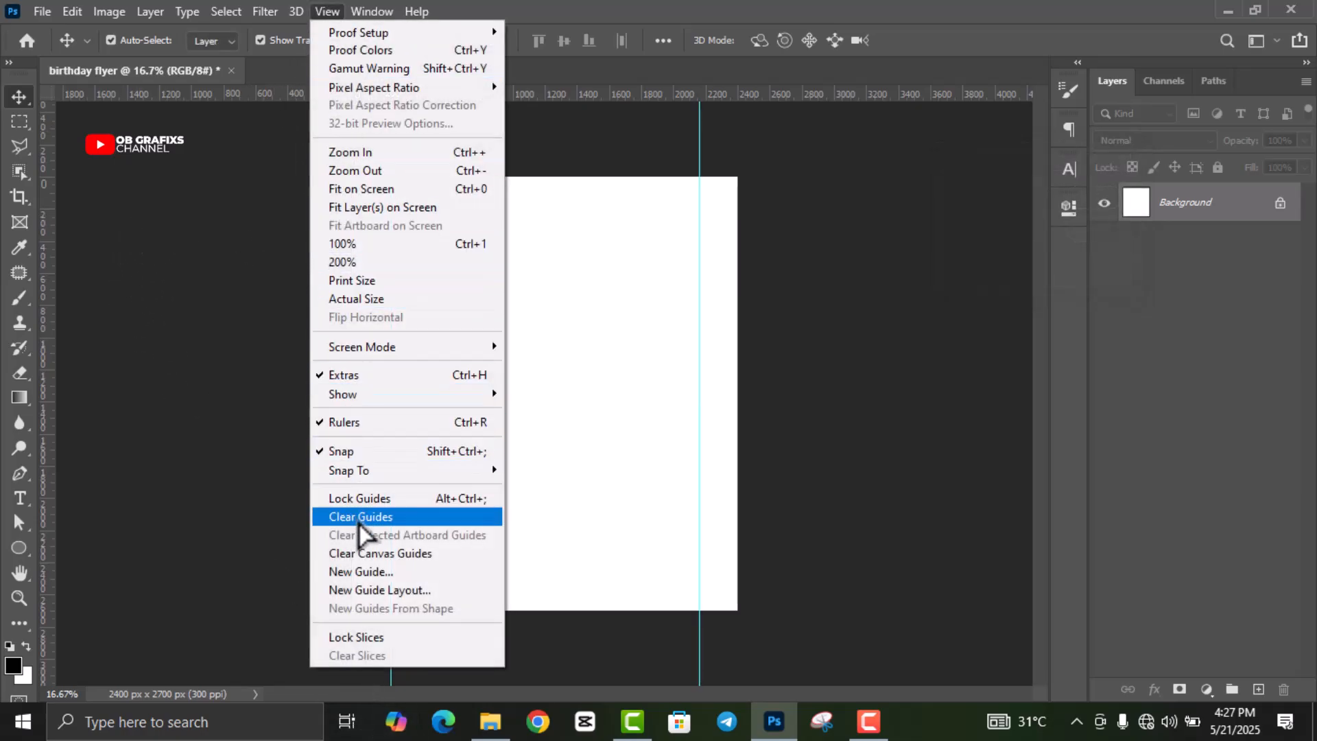
pyautogui.click(361, 571)
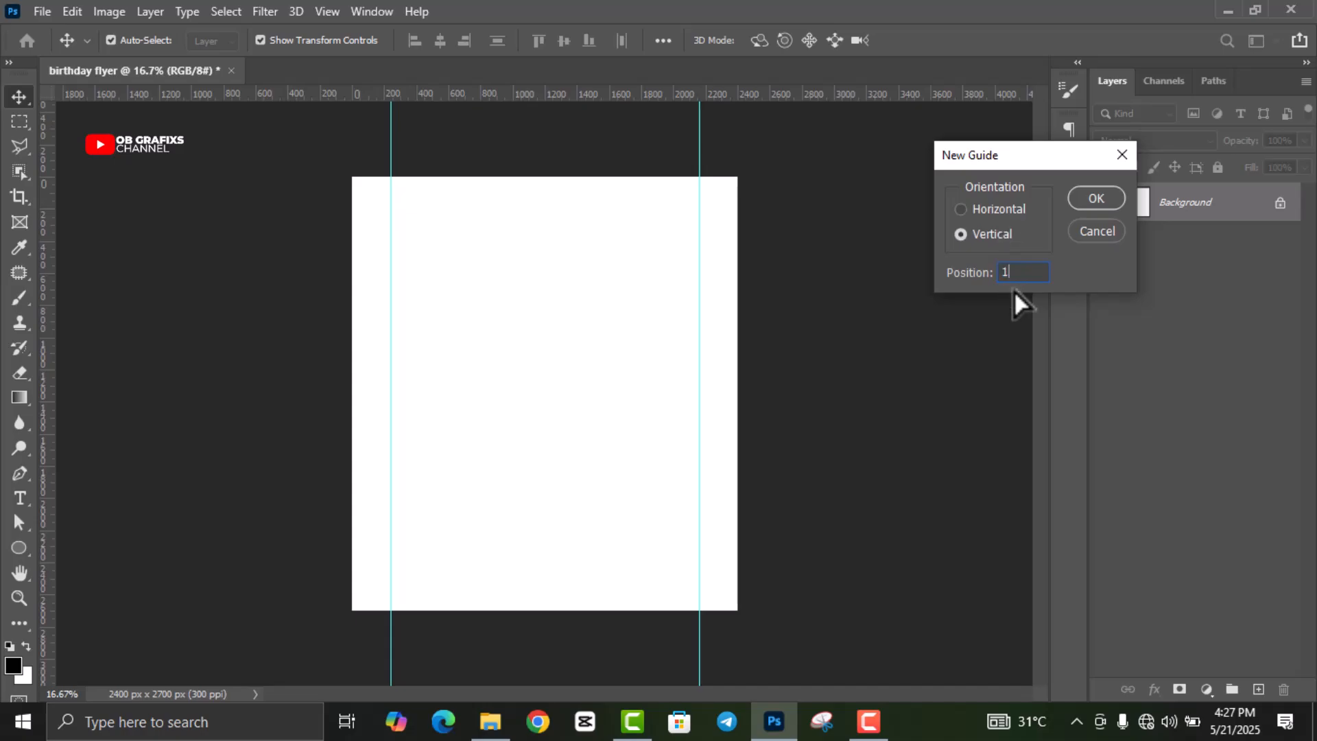
pyautogui.click(972, 209)
pyautogui.click(1092, 200)
pyautogui.click(328, 11)
pyautogui.click(390, 573)
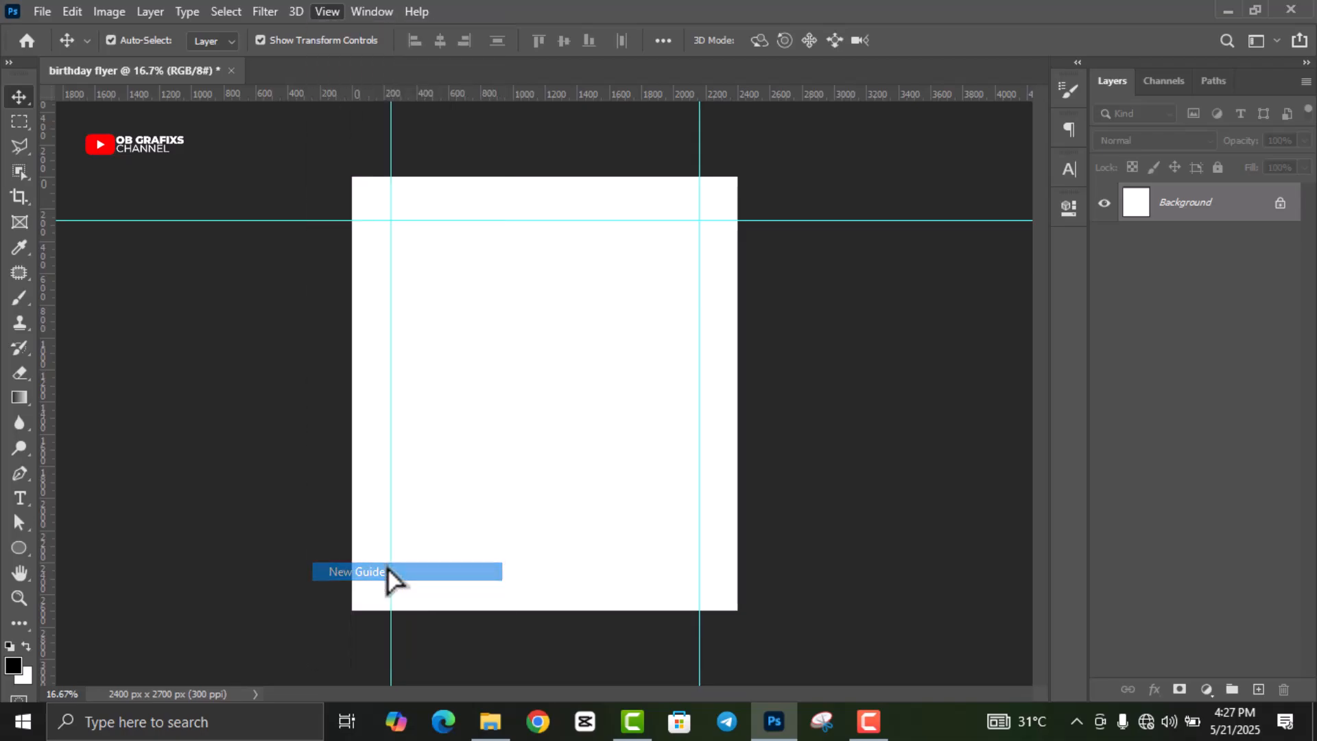
pyautogui.write('90%')
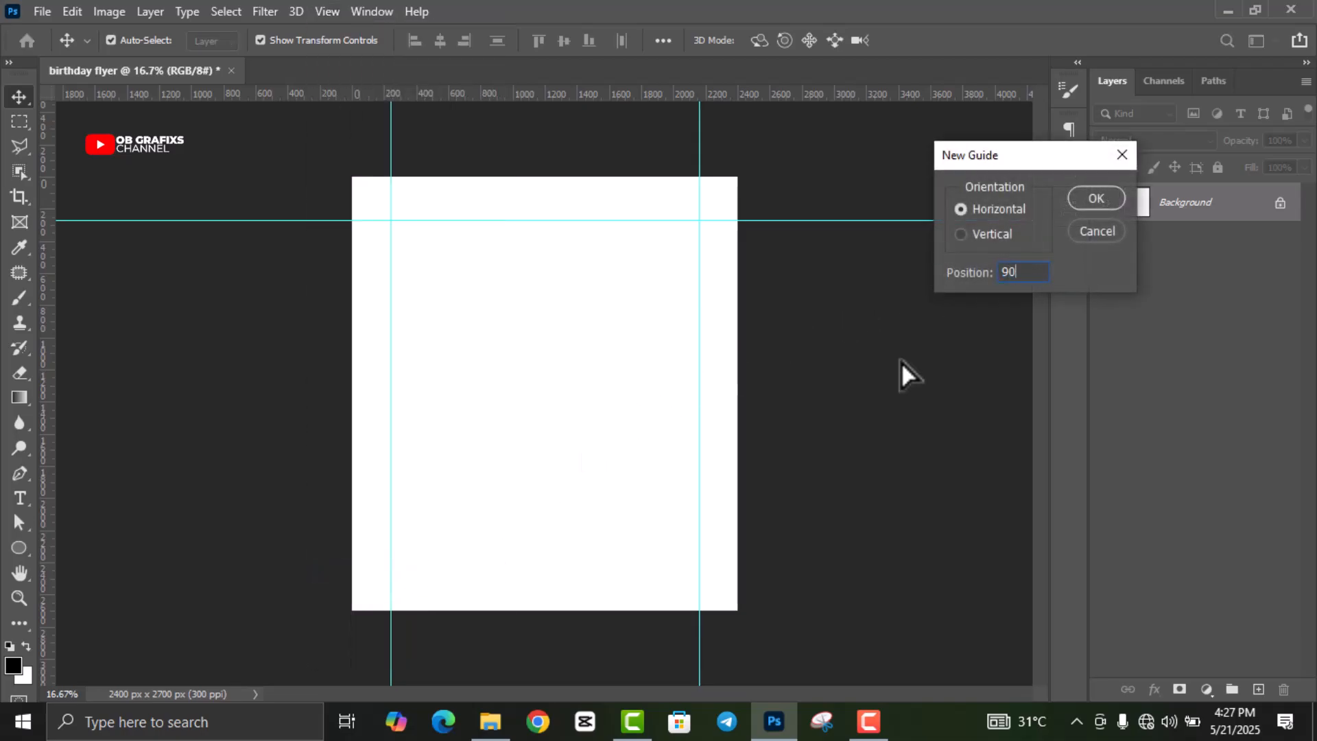
pyautogui.click(1097, 199)
# Step: Draw a black rectangle of about 2442 x 2796 px that covers the whole canvas
pyautogui.click(21, 548)
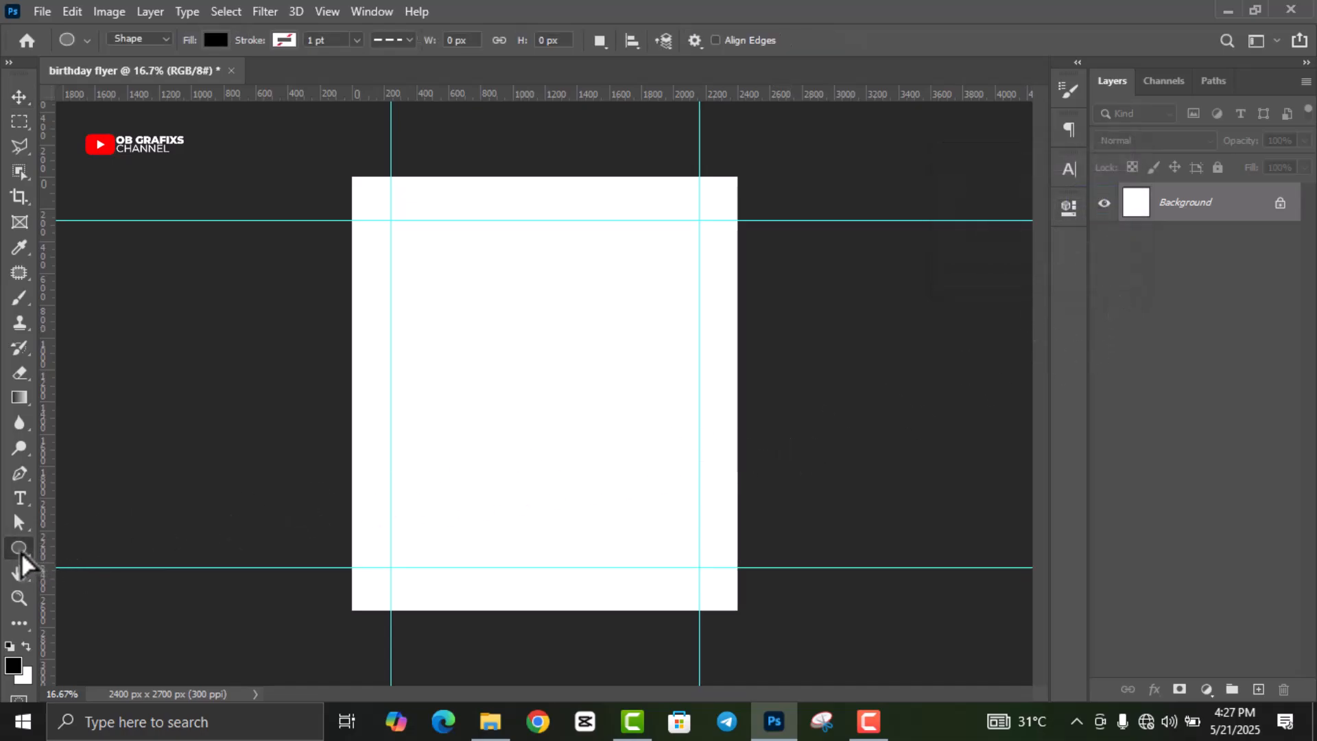
pyautogui.rightClick(20, 549)
pyautogui.click(78, 546)
pyautogui.moveTo(347, 169); pyautogui.dragTo(739, 618)
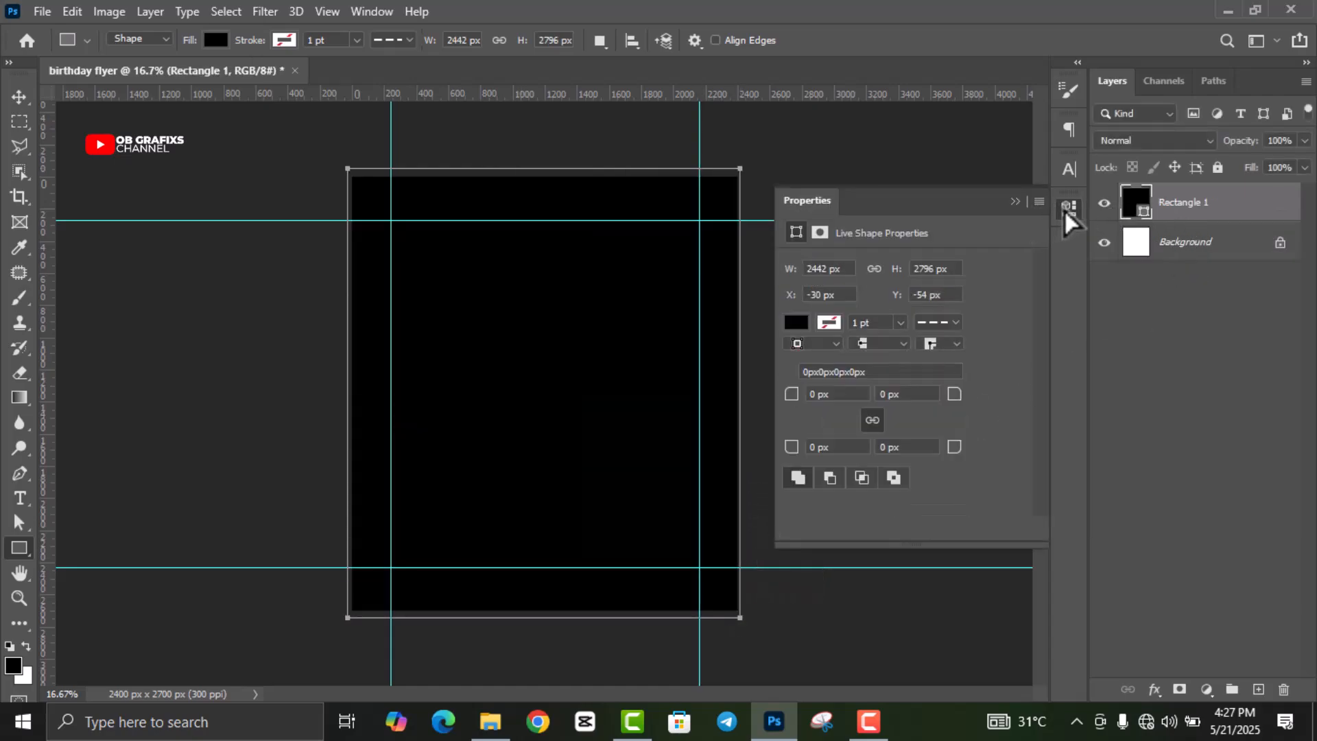
pyautogui.click(1067, 210)
# Step: Give the rectangle a radial Gradient Overlay and set its first colour stop to 6c0303 at the 1% location
pyautogui.click(1154, 689)
pyautogui.click(1174, 626)
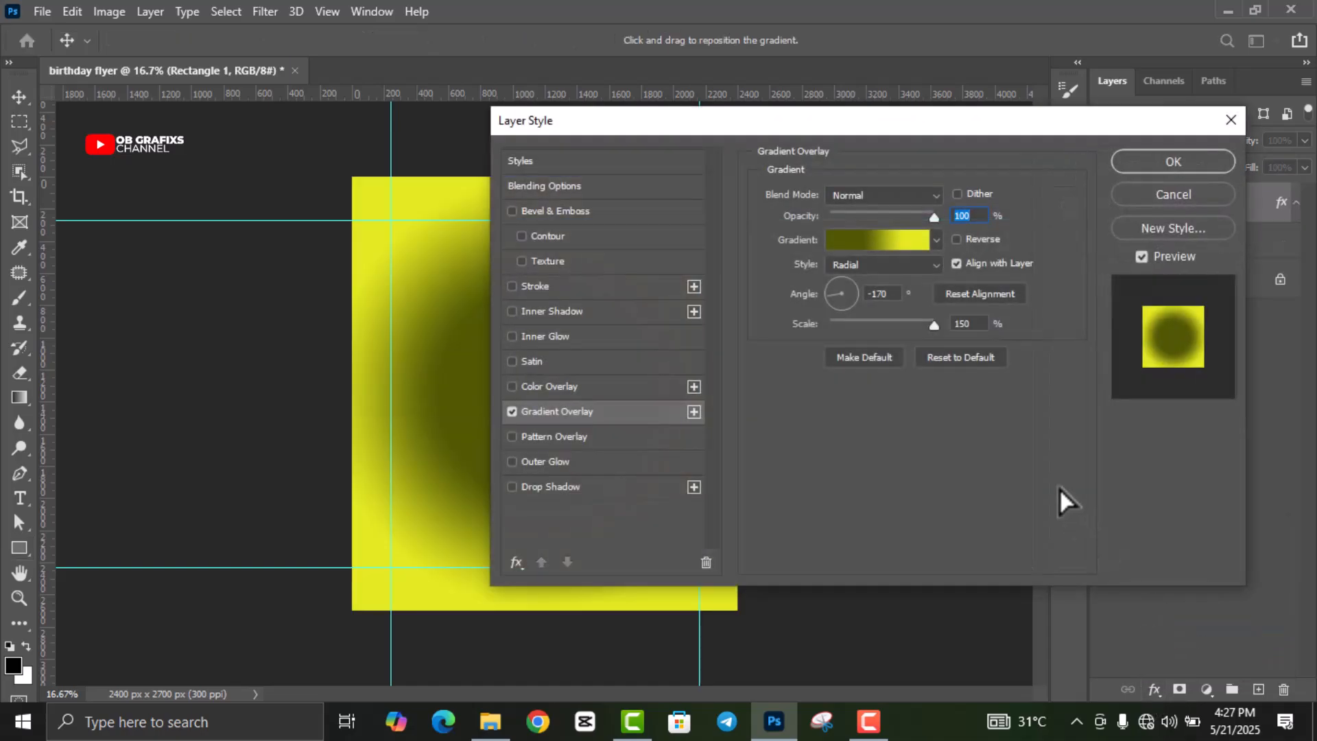
pyautogui.click(879, 242)
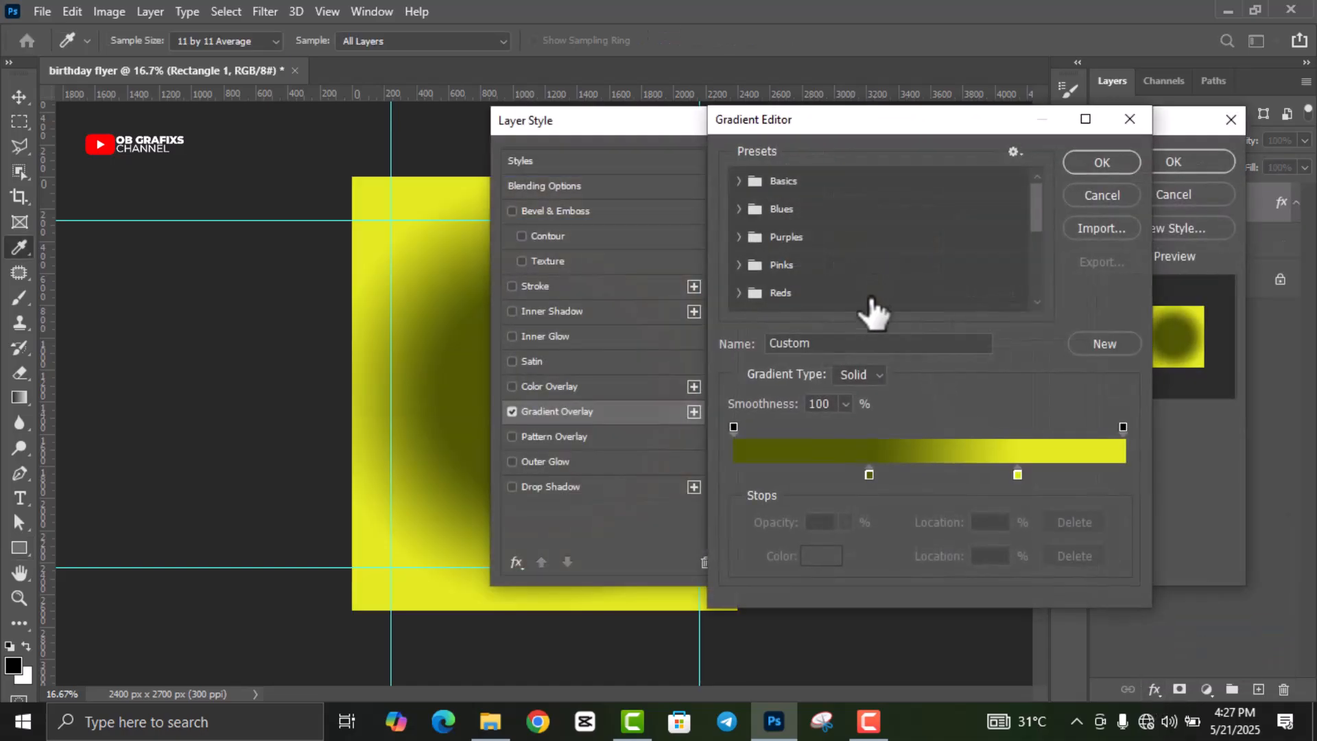
pyautogui.doubleClick(869, 474)
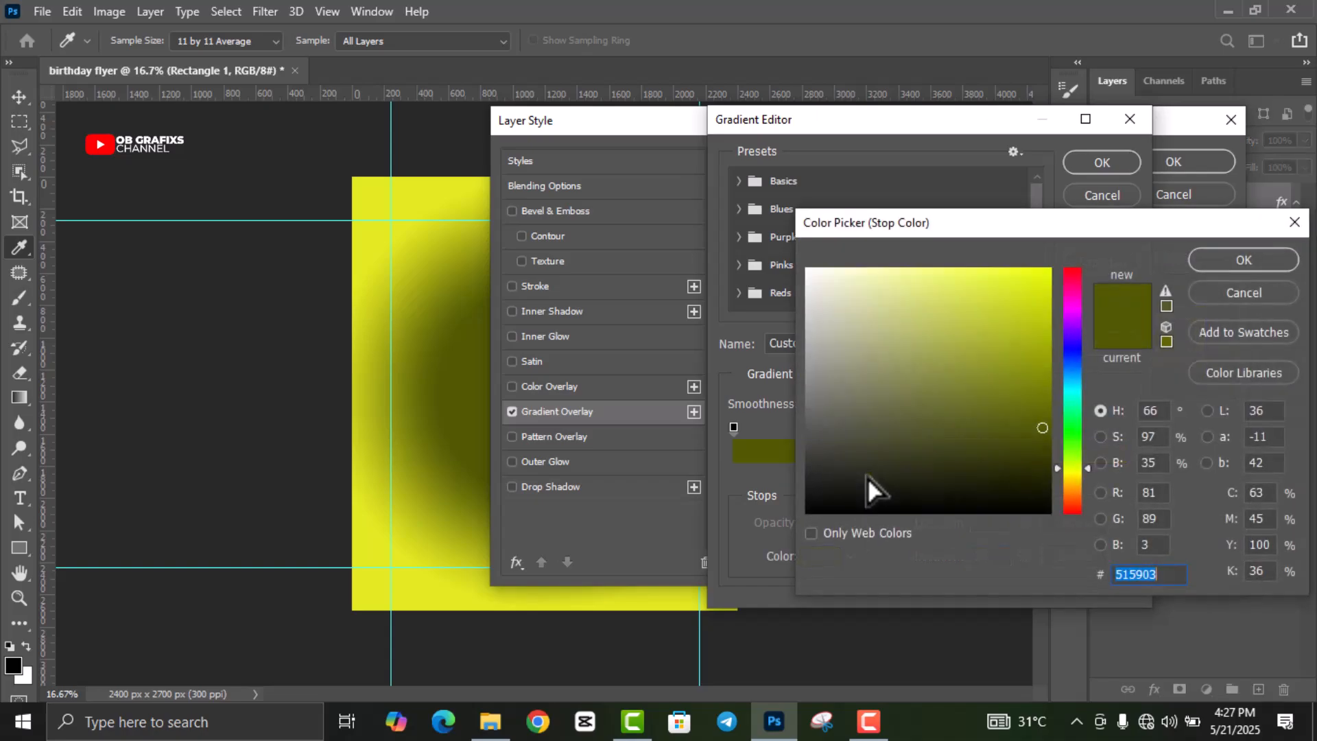
pyautogui.write('6c0303')
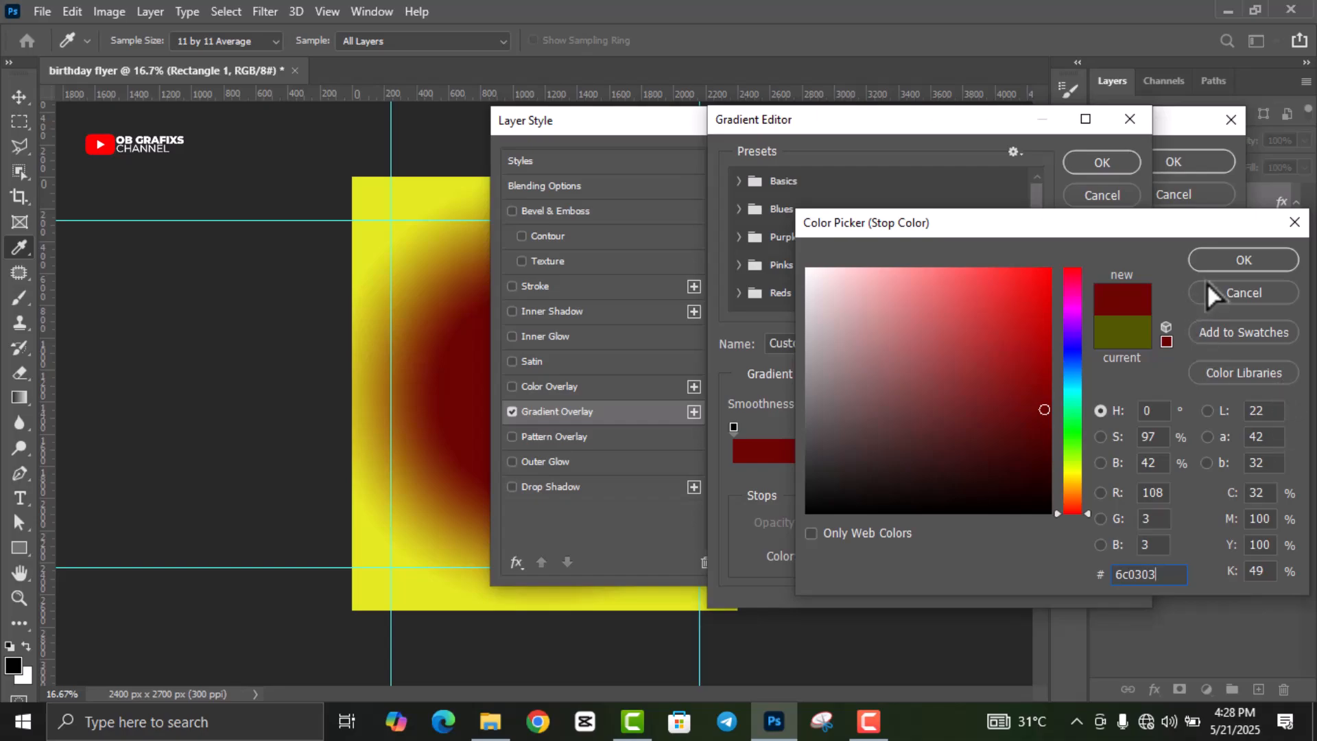
pyautogui.press('Return')
pyautogui.moveTo(866, 477); pyautogui.dragTo(740, 471)
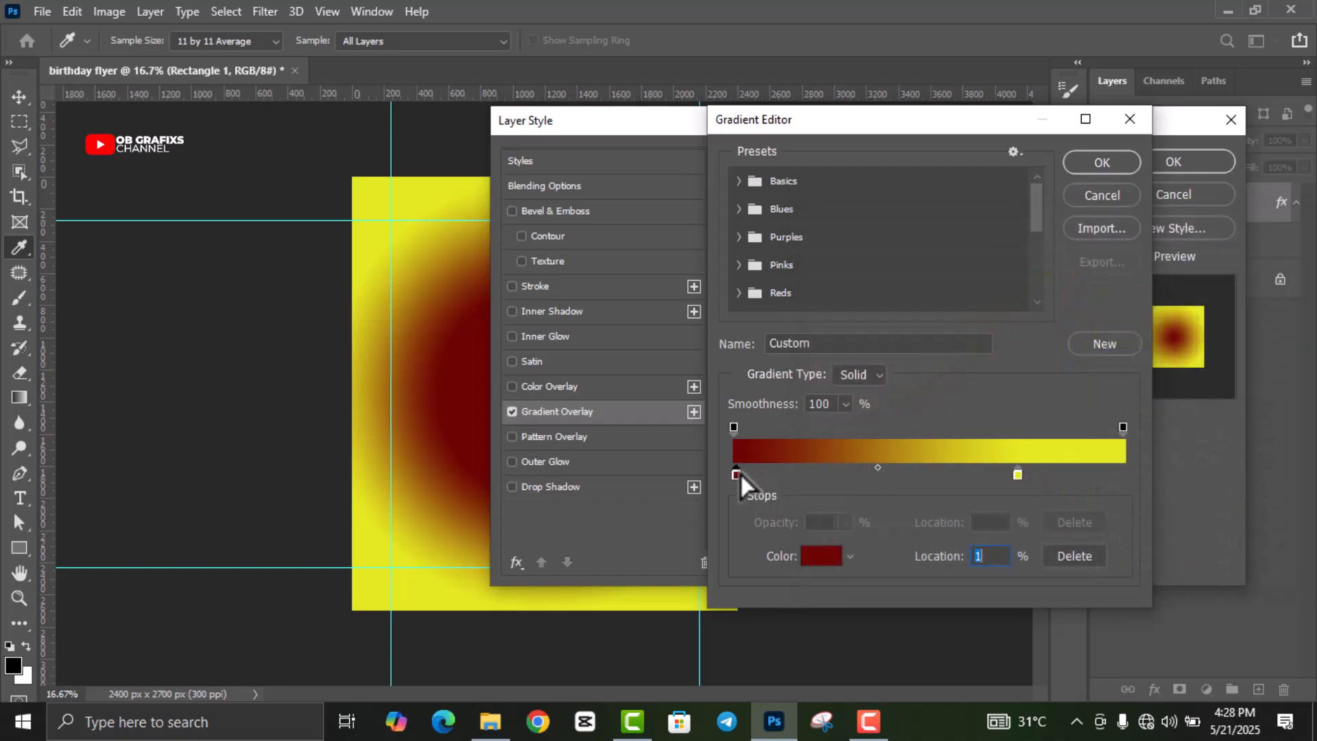
# Step: Set the gradient's second colour stop to 000000 at the 100% location and accept the gradient
pyautogui.doubleClick(1019, 475)
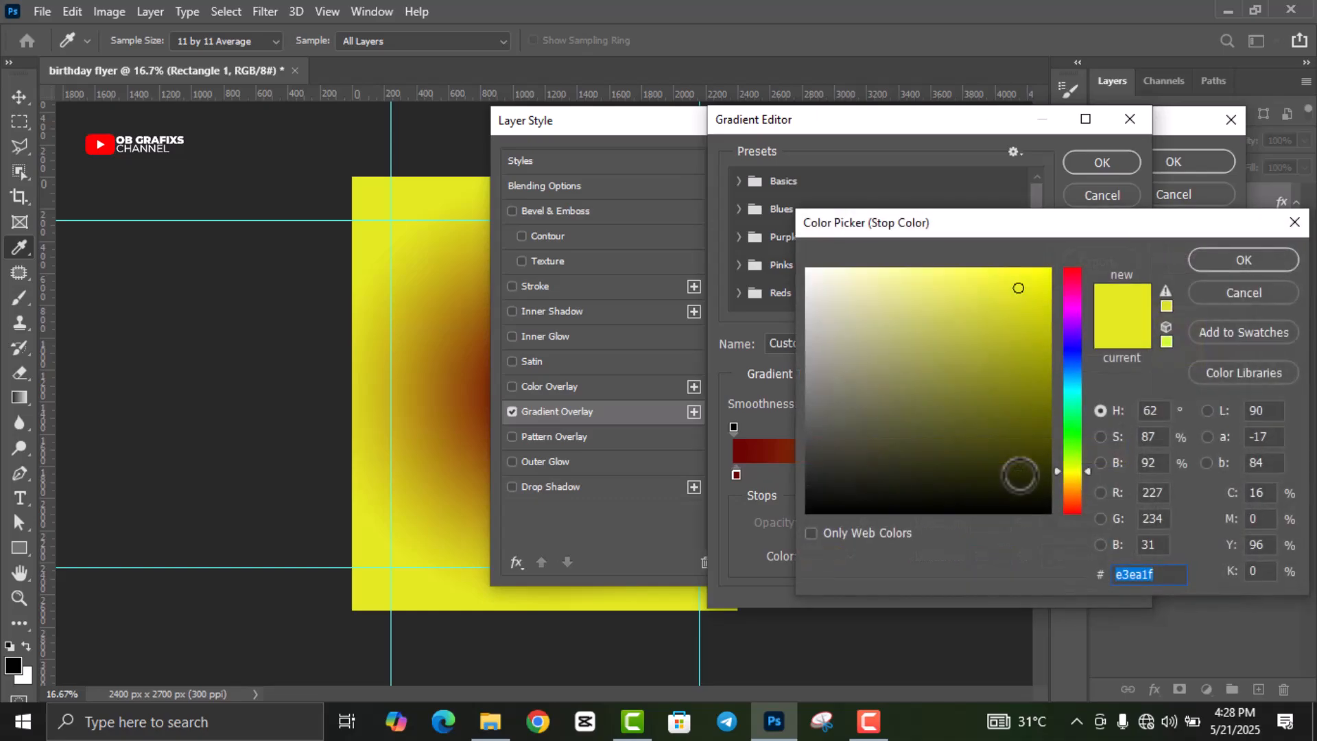
pyautogui.write('000000')
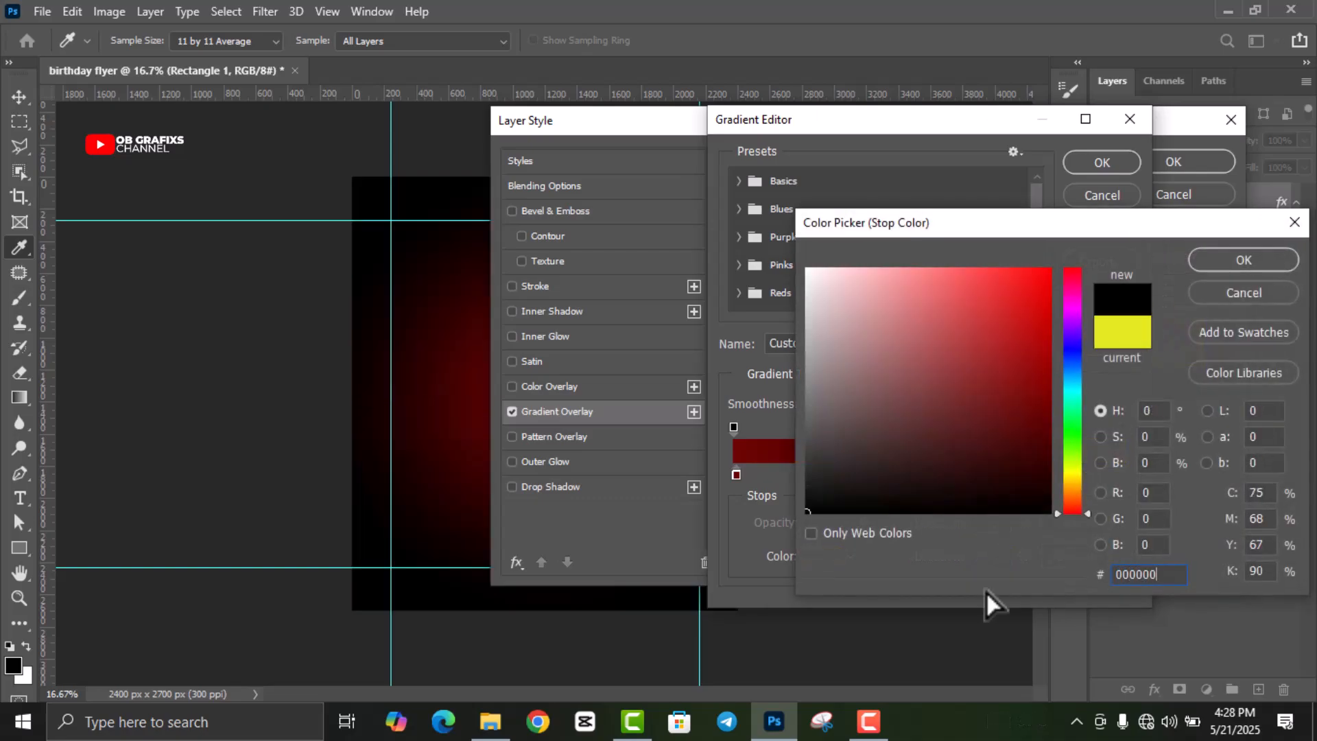
pyautogui.click(1218, 258)
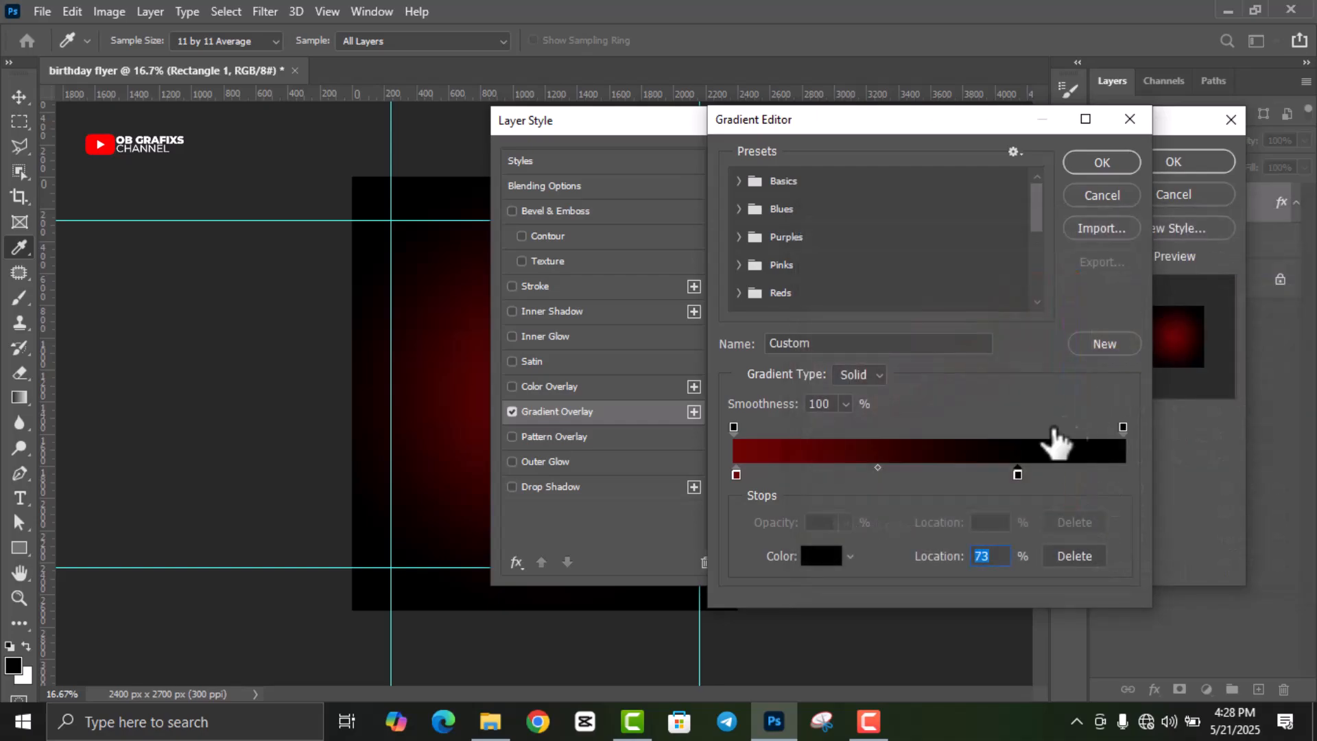
pyautogui.moveTo(1018, 477); pyautogui.dragTo(1122, 478)
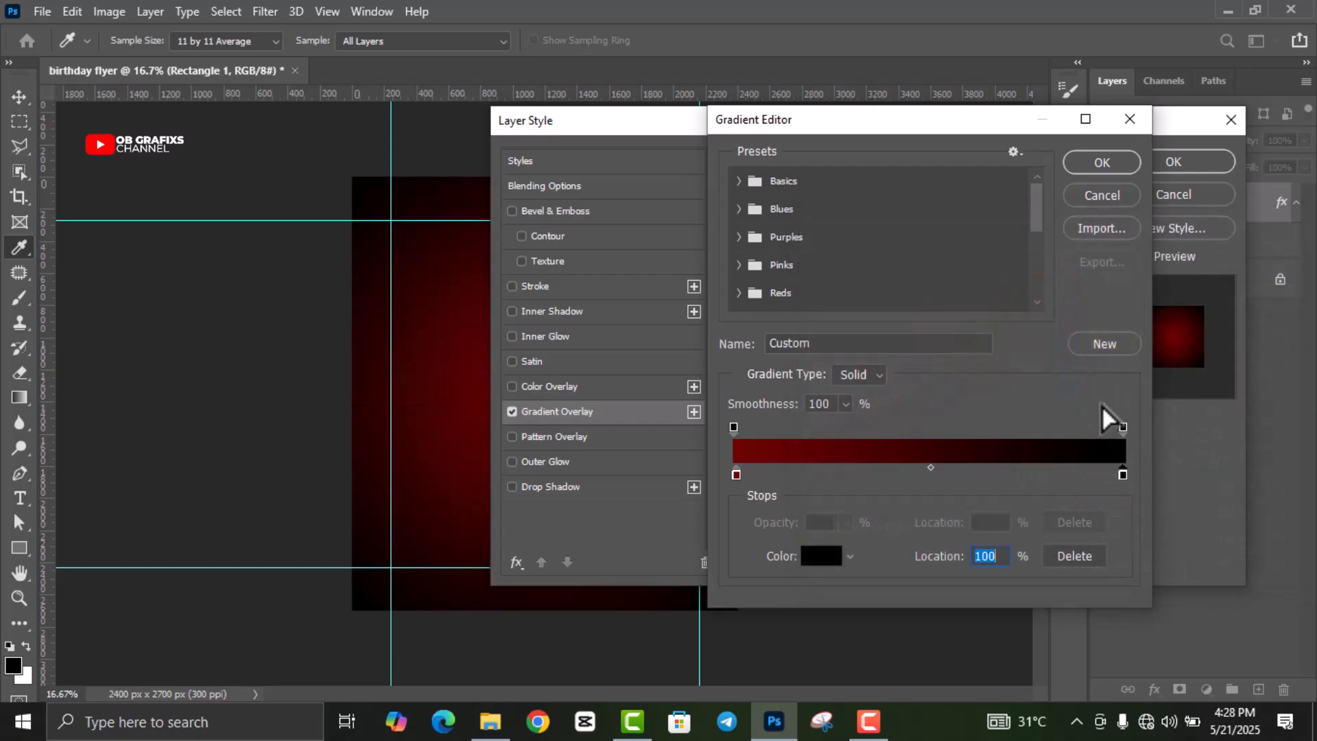
pyautogui.click(1101, 162)
# Step: Set the Gradient Overlay angle to 83° and apply the layer style, leaving the rectangle deselected
pyautogui.click(879, 293)
pyautogui.write('83')
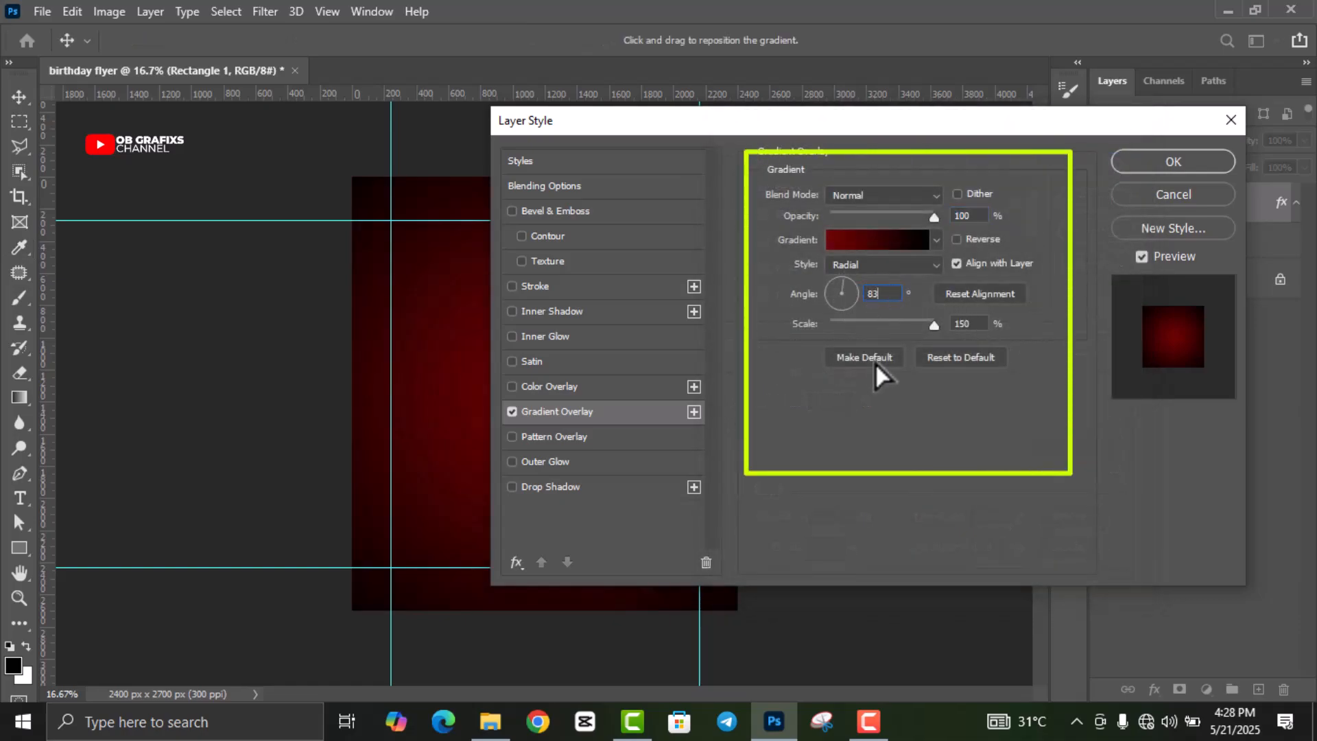
pyautogui.click(1147, 158)
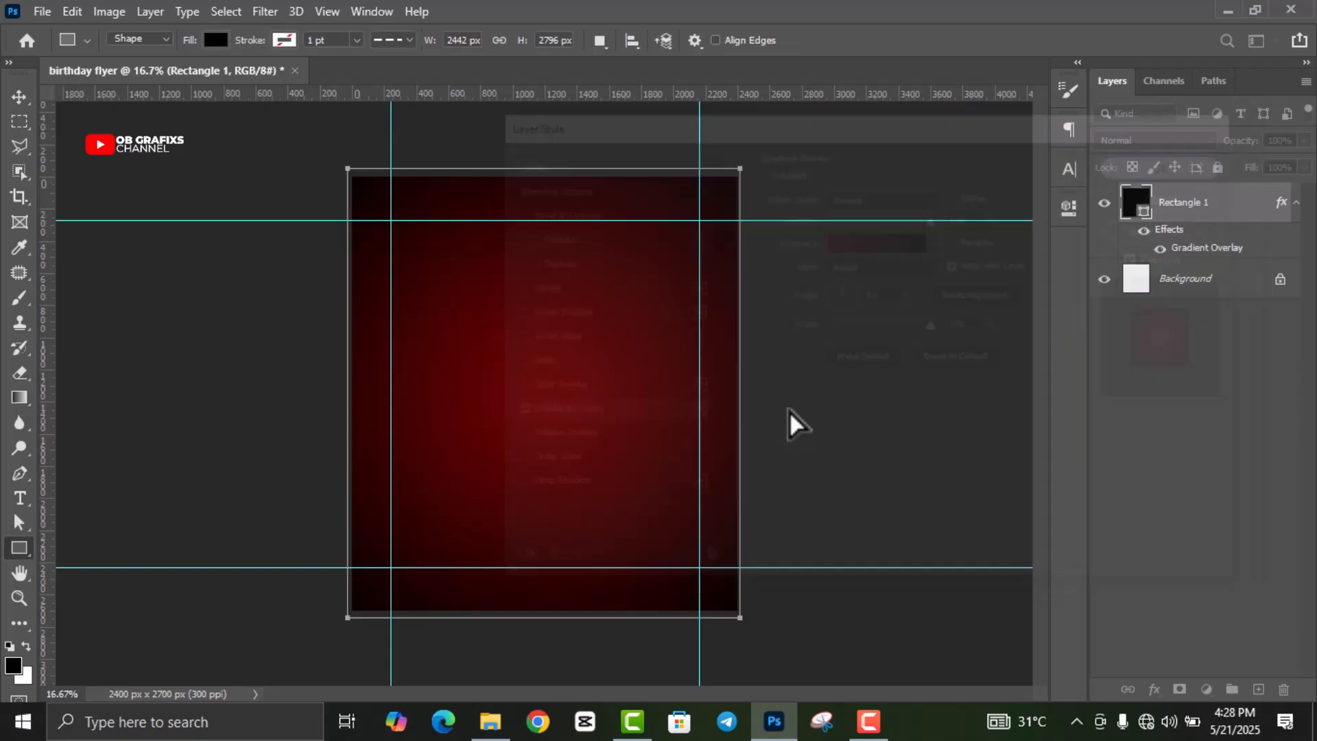
pyautogui.click(21, 103)
pyautogui.click(891, 367)
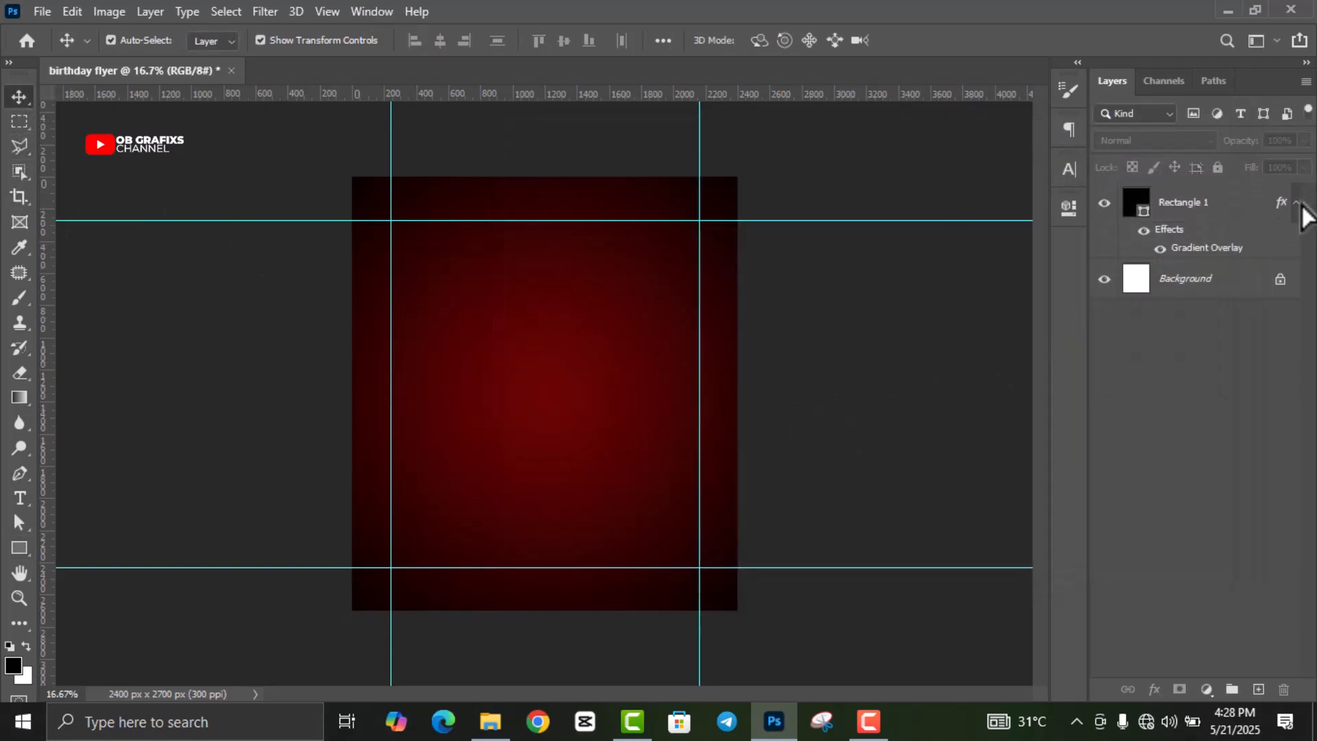
# Step: Place the fiery red background image from File Explorer into the flyer and stretch it to the full canvas width
pyautogui.click(490, 722)
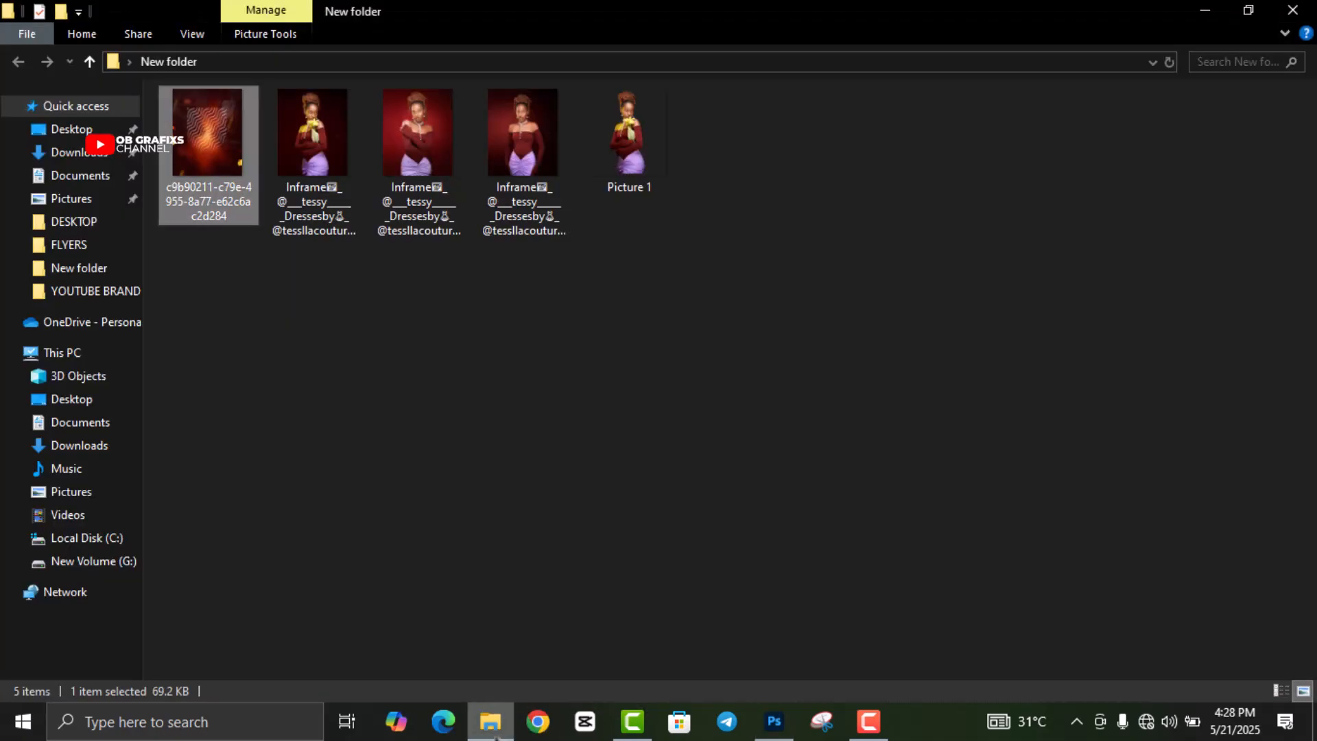
pyautogui.moveTo(203, 133); pyautogui.dragTo(555, 515)
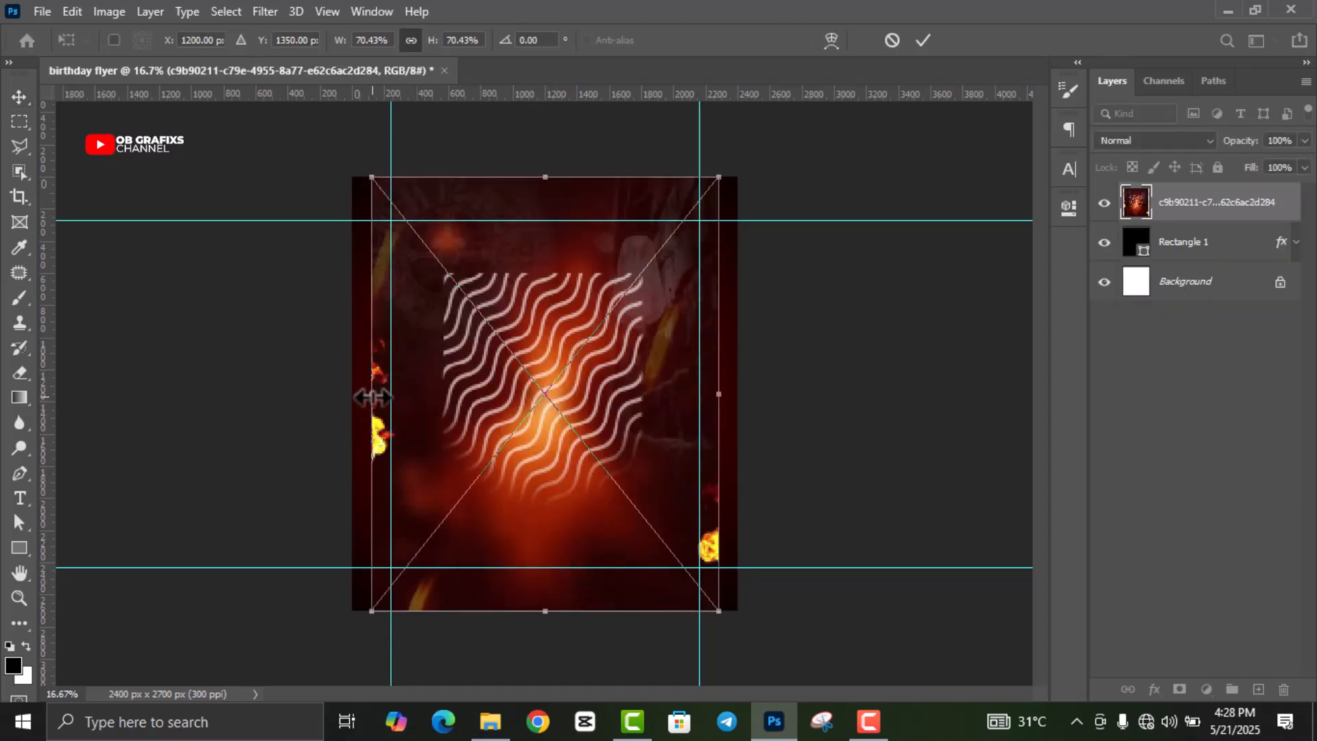
pyautogui.moveTo(372, 396); pyautogui.dragTo(352, 396)
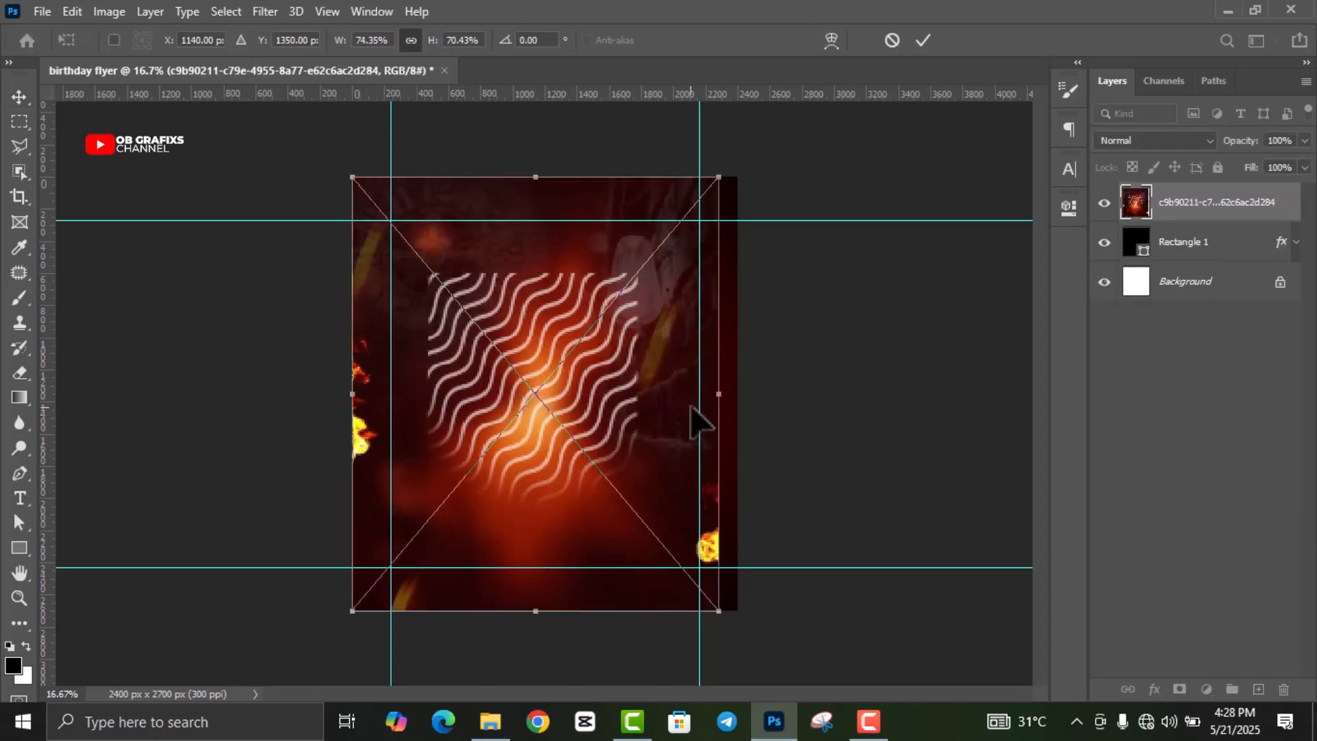
pyautogui.moveTo(725, 397); pyautogui.dragTo(738, 394)
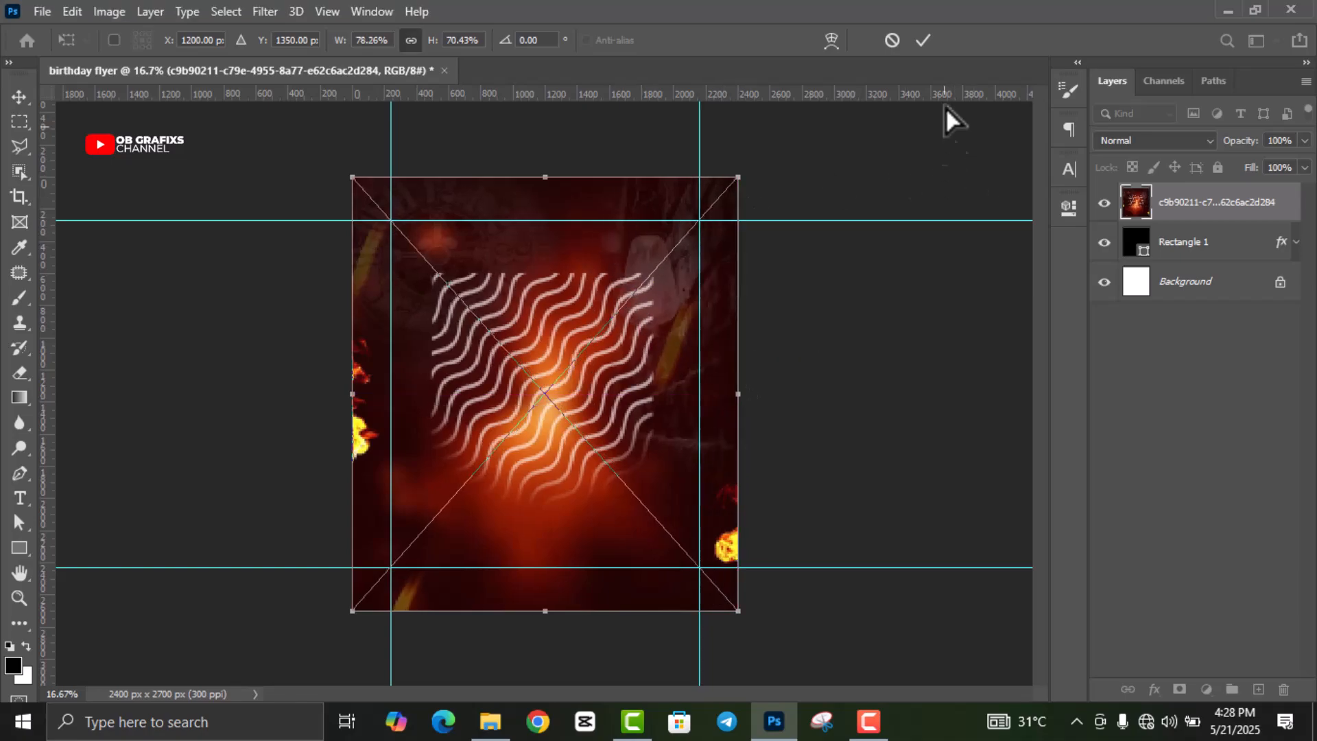
pyautogui.click(926, 44)
# Step: Rasterize the placed image layer and recolour it green using Hue/Saturation with hue +115 and saturation +90
pyautogui.rightClick(1193, 211)
pyautogui.click(1001, 359)
pyautogui.click(111, 11)
pyautogui.moveTo(137, 63)
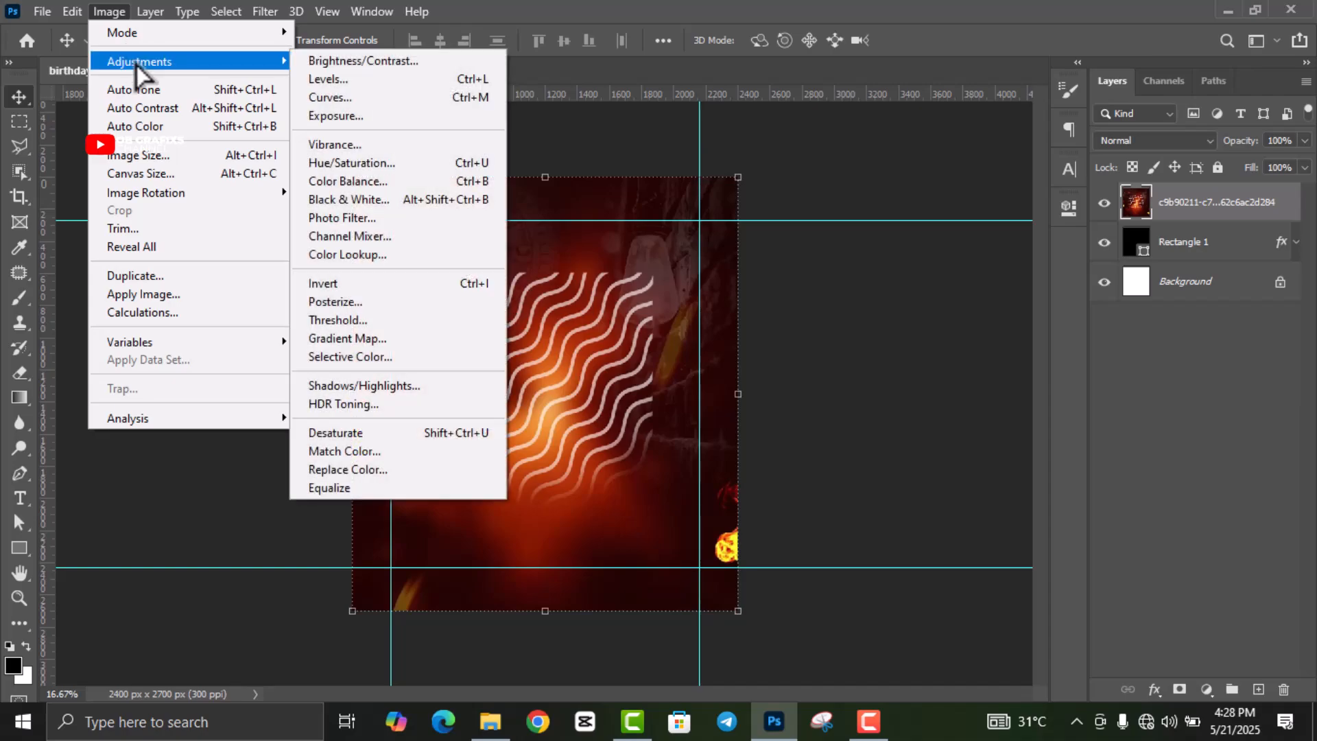
pyautogui.click(369, 162)
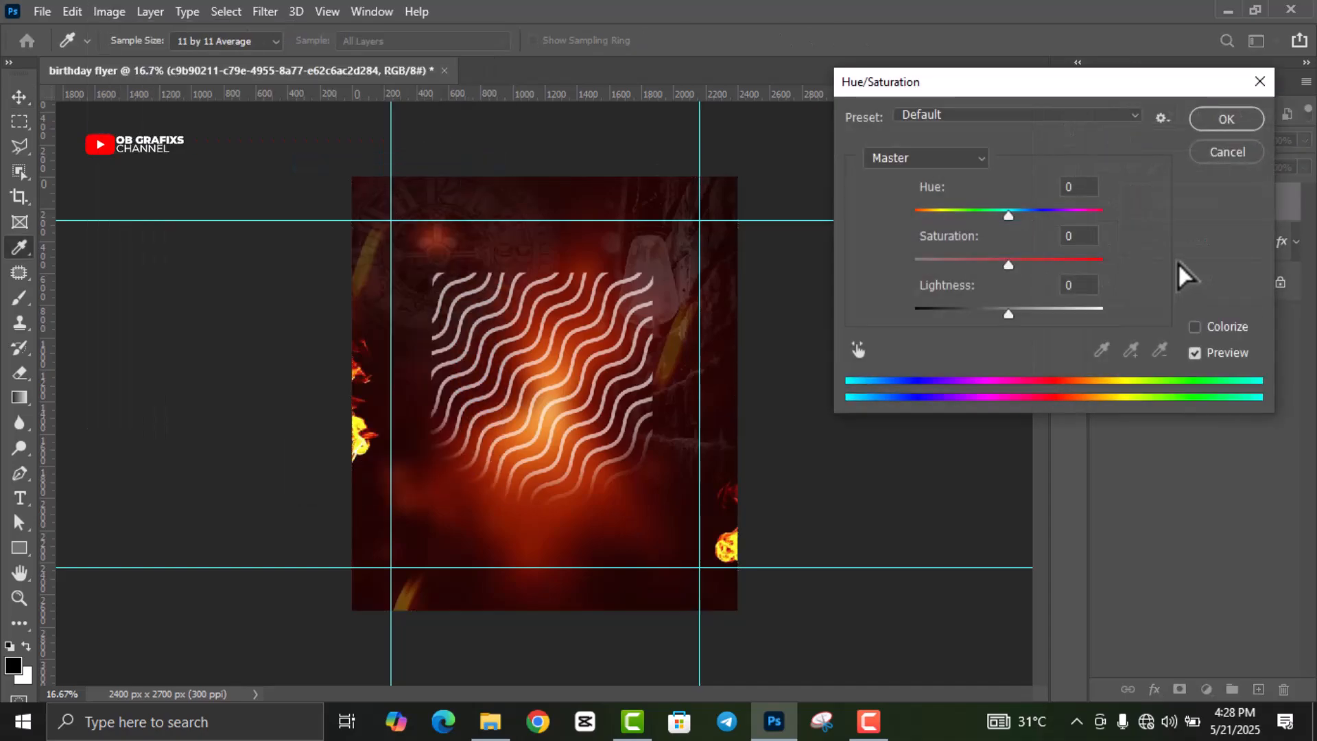
pyautogui.moveTo(1018, 263); pyautogui.dragTo(1055, 269)
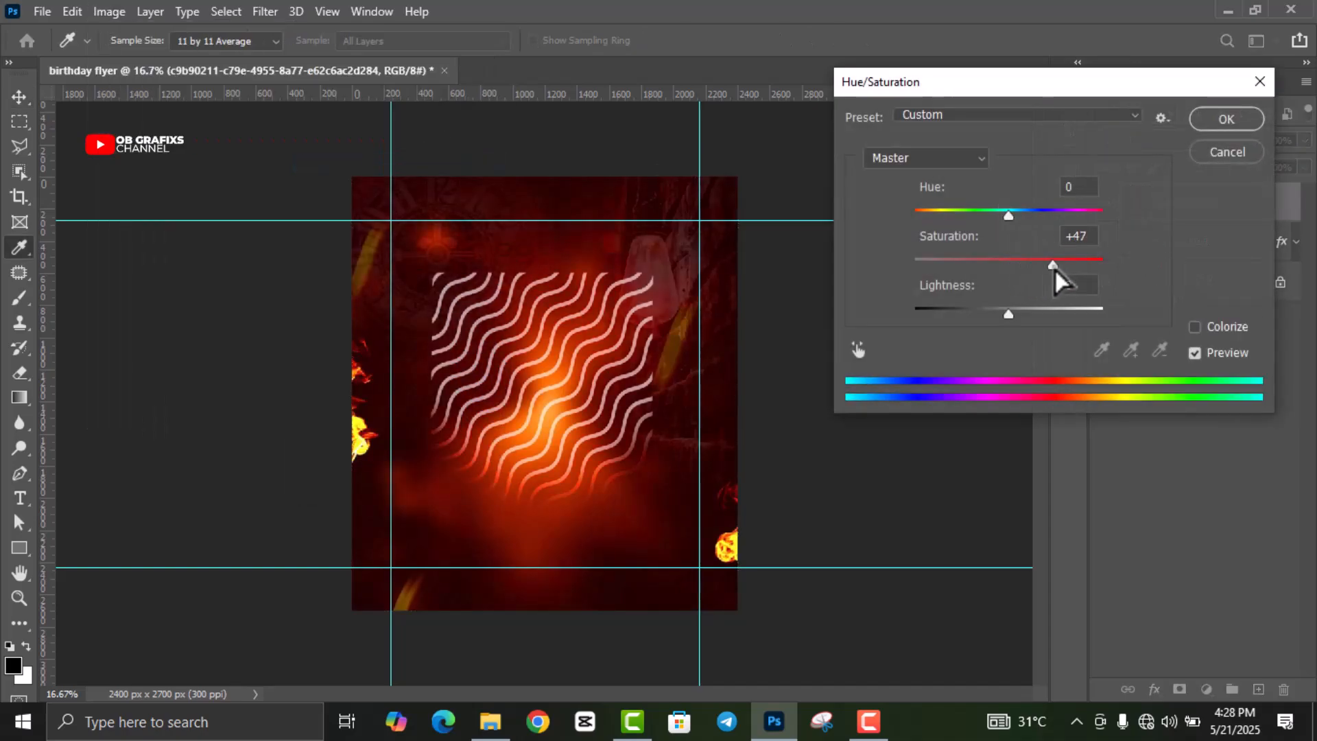
pyautogui.moveTo(1010, 218); pyautogui.dragTo(1095, 265)
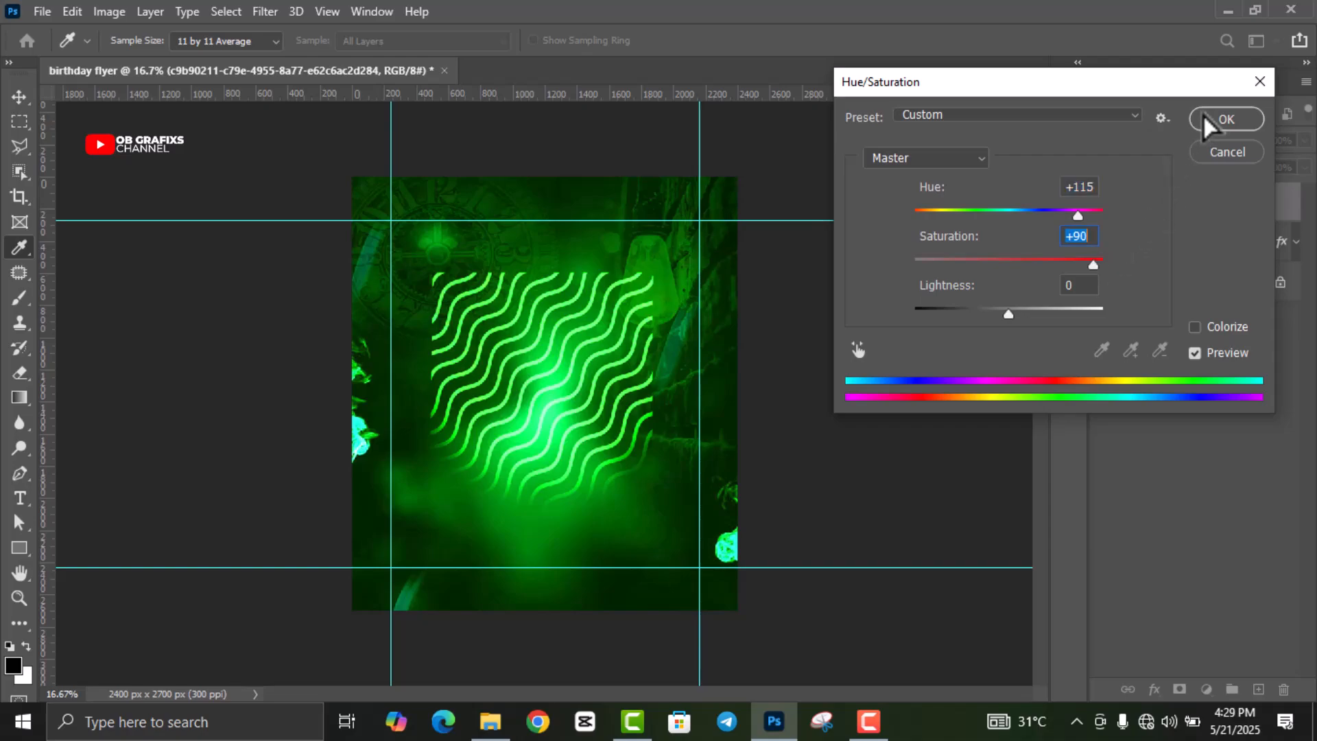
pyautogui.click(1222, 123)
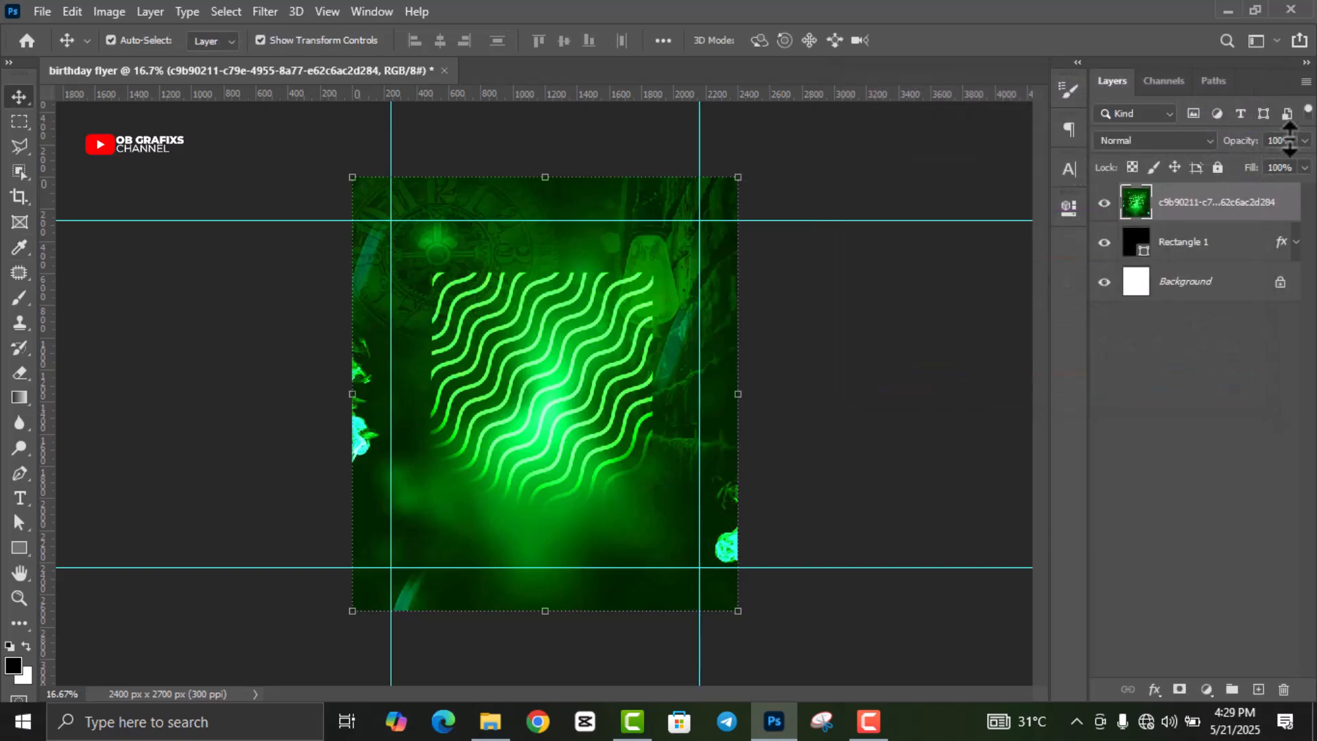
# Step: Set the green background image layer's opacity to 50% and deselect the layer
pyautogui.press('BackSpace')
pyautogui.write('50')
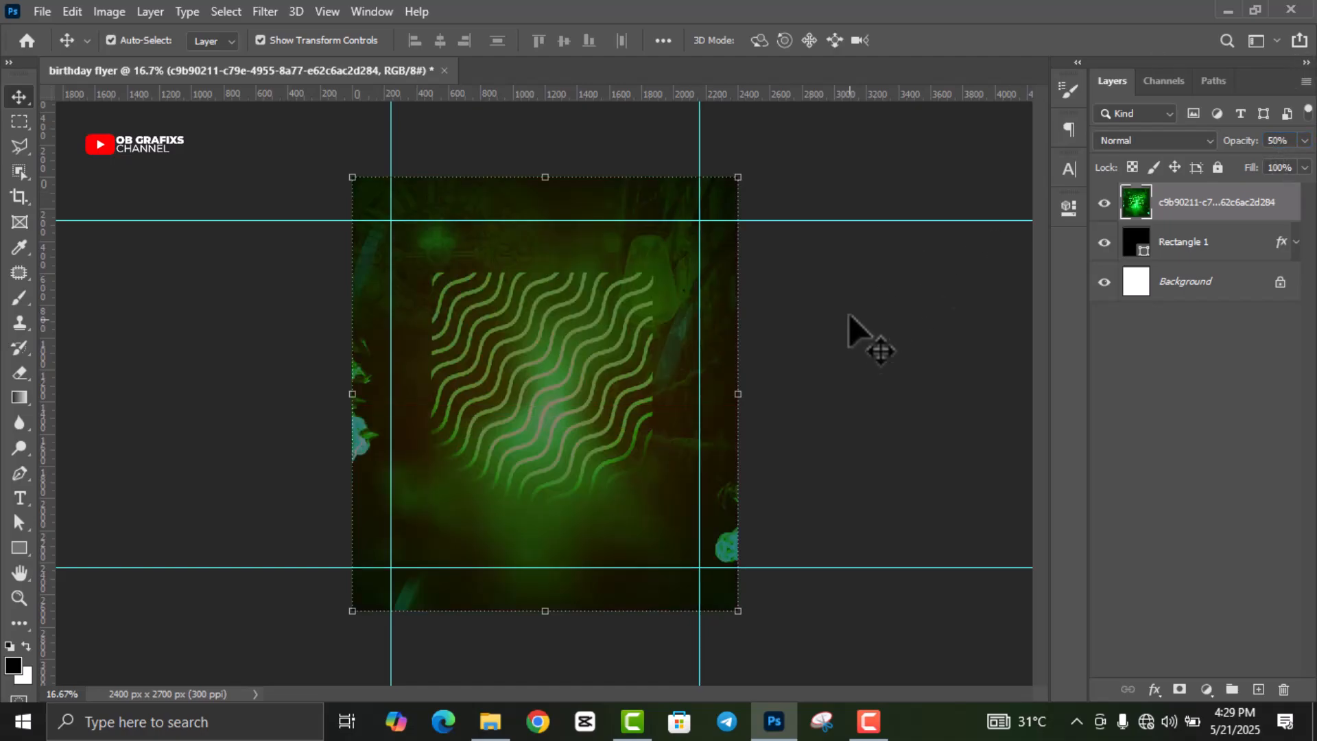
pyautogui.click(900, 265)
# Step: Apply a Gaussian Blur with a 30-pixel radius to the green background image layer
pyautogui.click(1214, 205)
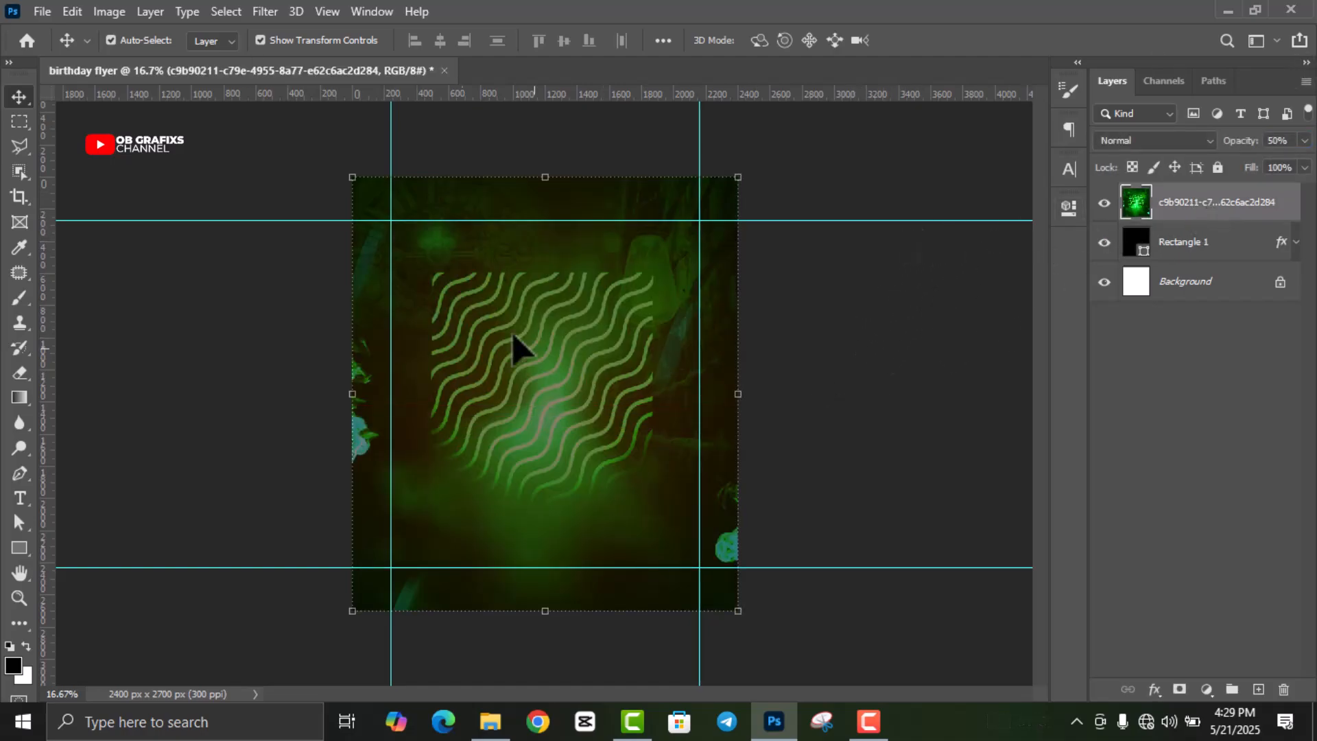
pyautogui.click(264, 12)
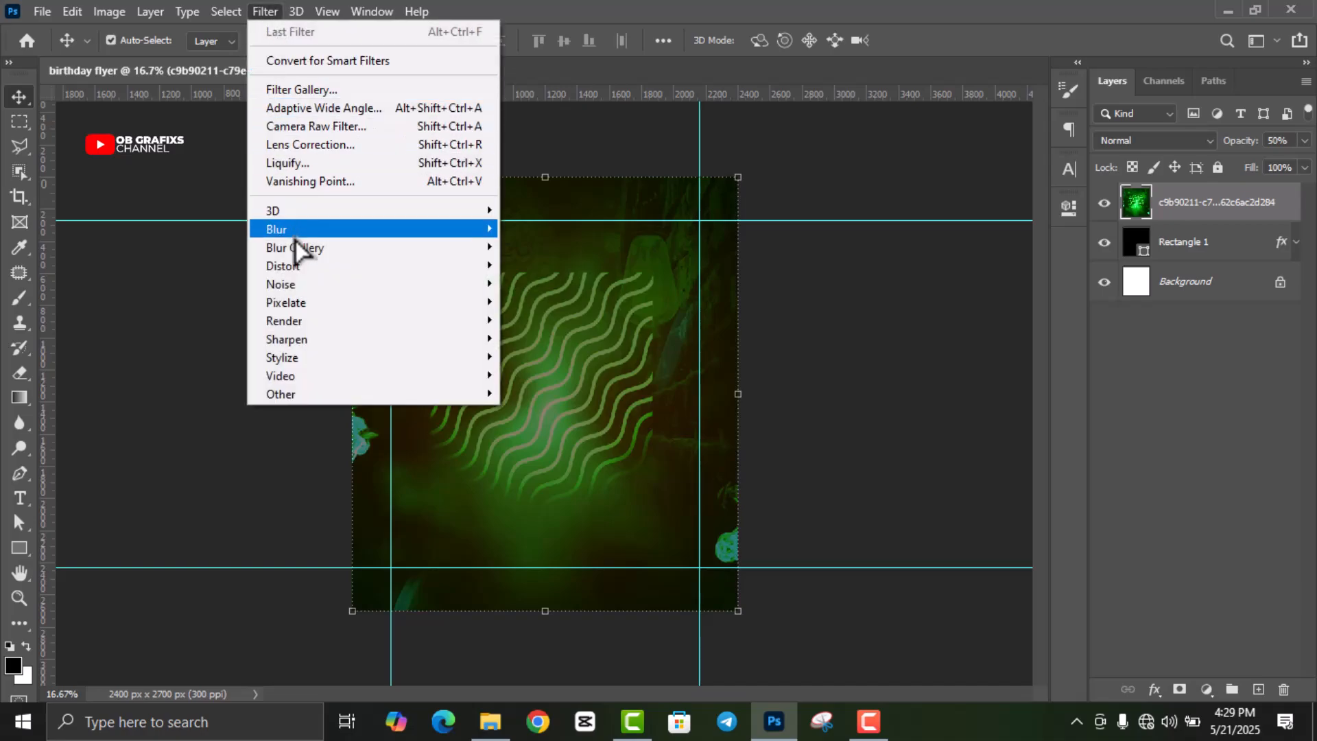
pyautogui.moveTo(350, 232)
pyautogui.click(545, 301)
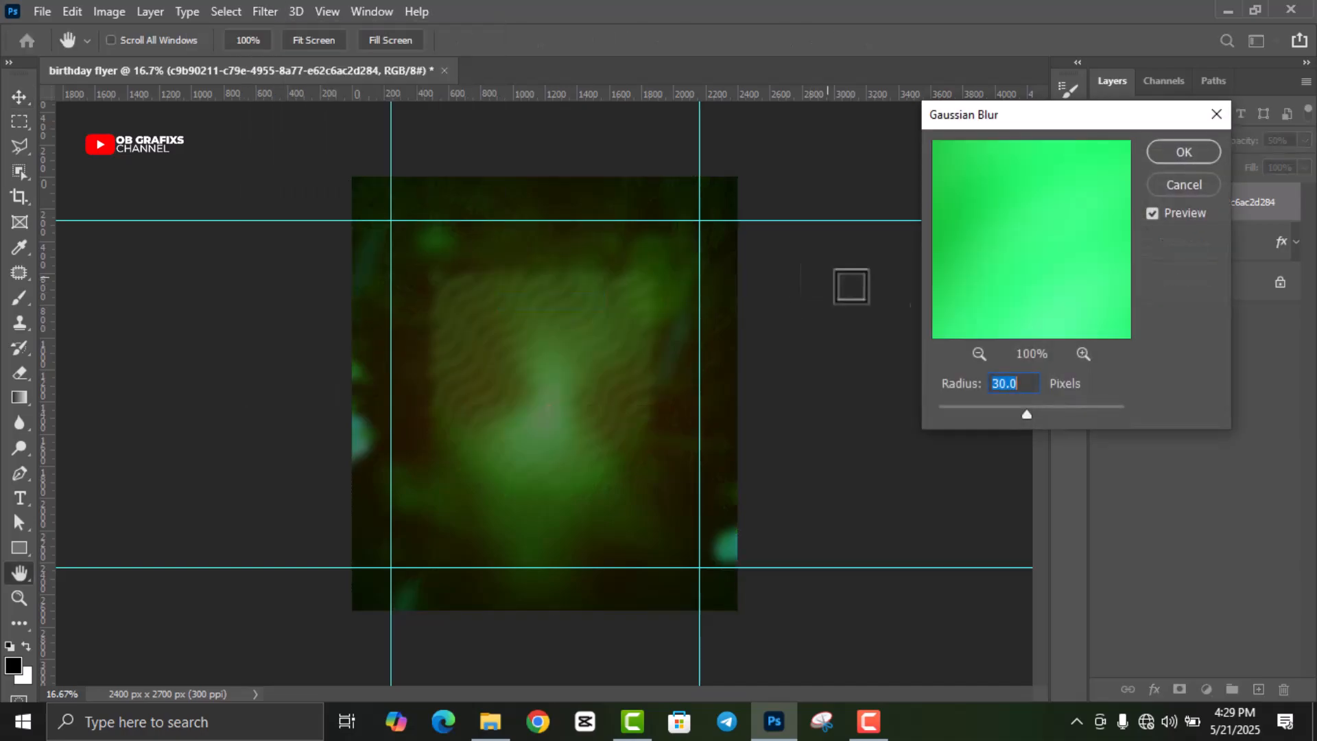
pyautogui.click(1183, 154)
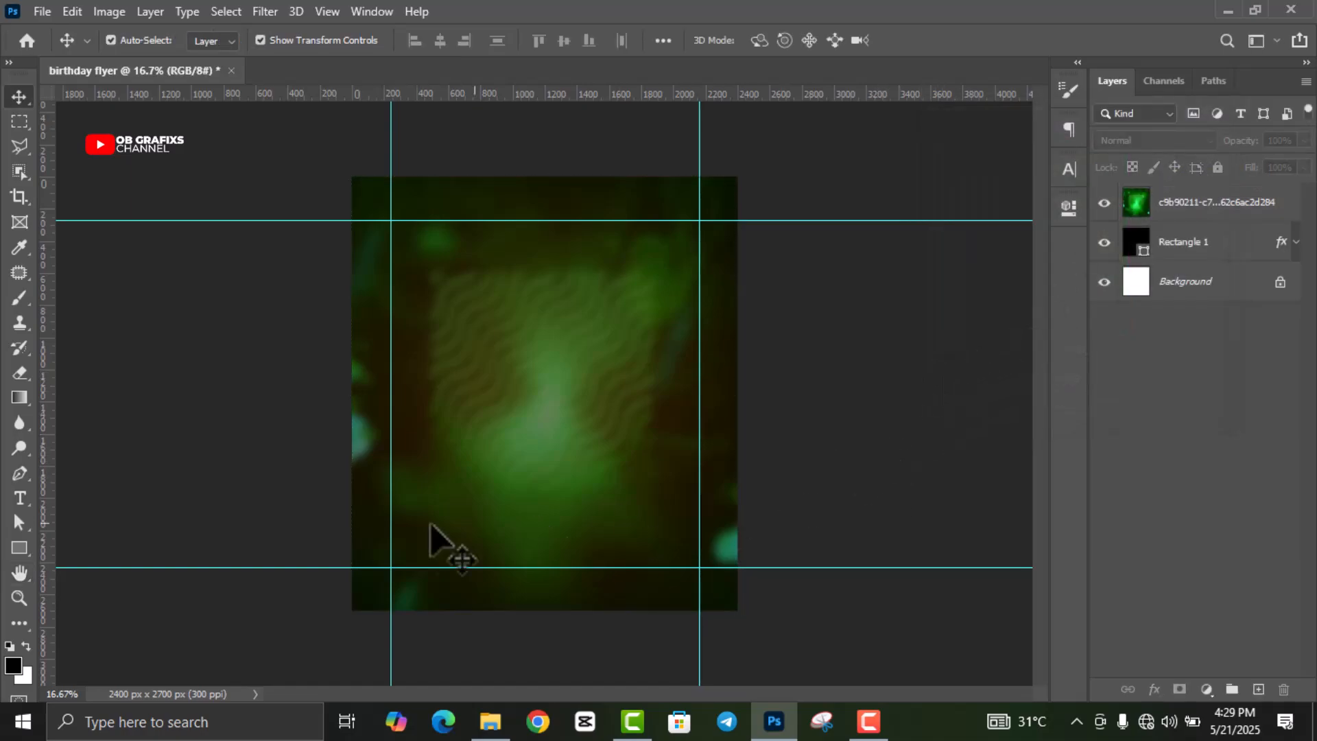
# Step: Draw a black circle about 1332 px wide with the Ellipse tool in the upper middle of the flyer
pyautogui.moveTo(19, 549); pyautogui.dragTo(93, 586)
pyautogui.moveTo(440, 247); pyautogui.dragTo(665, 460)
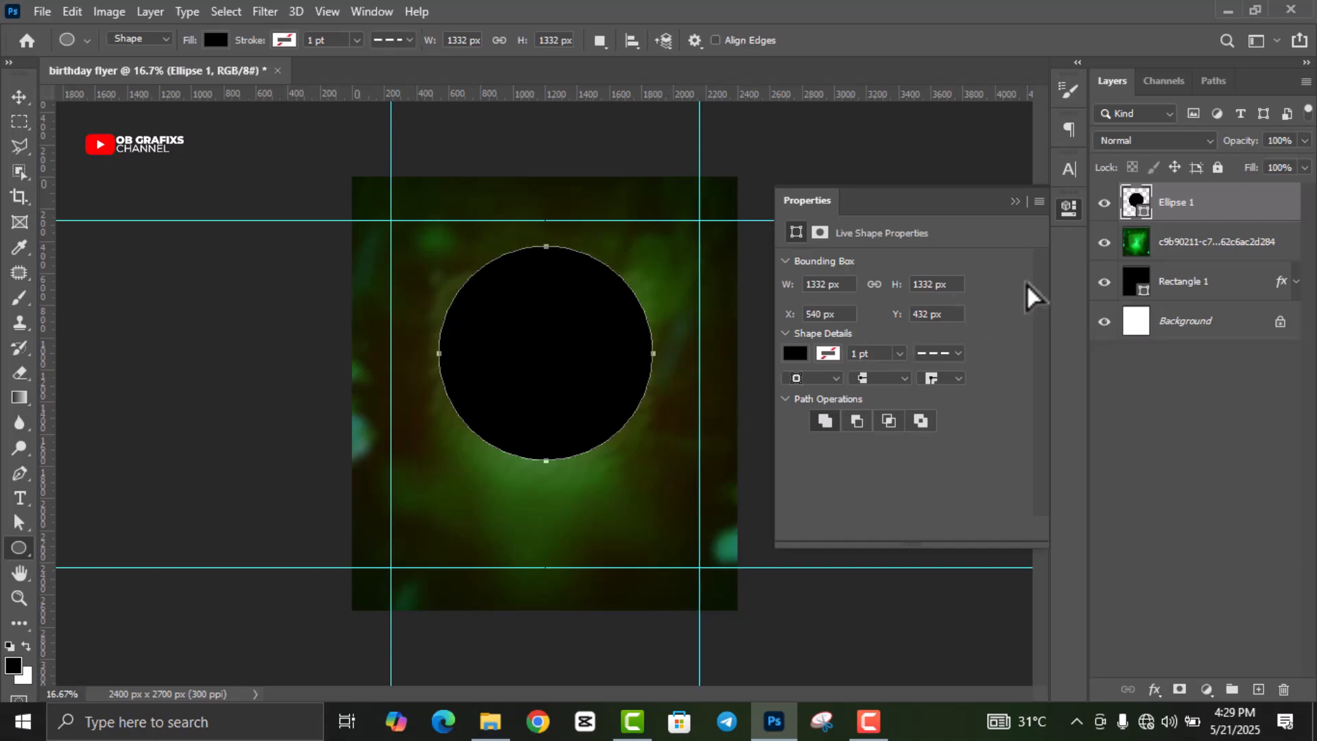
pyautogui.click(1068, 207)
# Step: Scale the black circle to about 89% and move it up, horizontally centred just below the upper margin guide
pyautogui.click(19, 96)
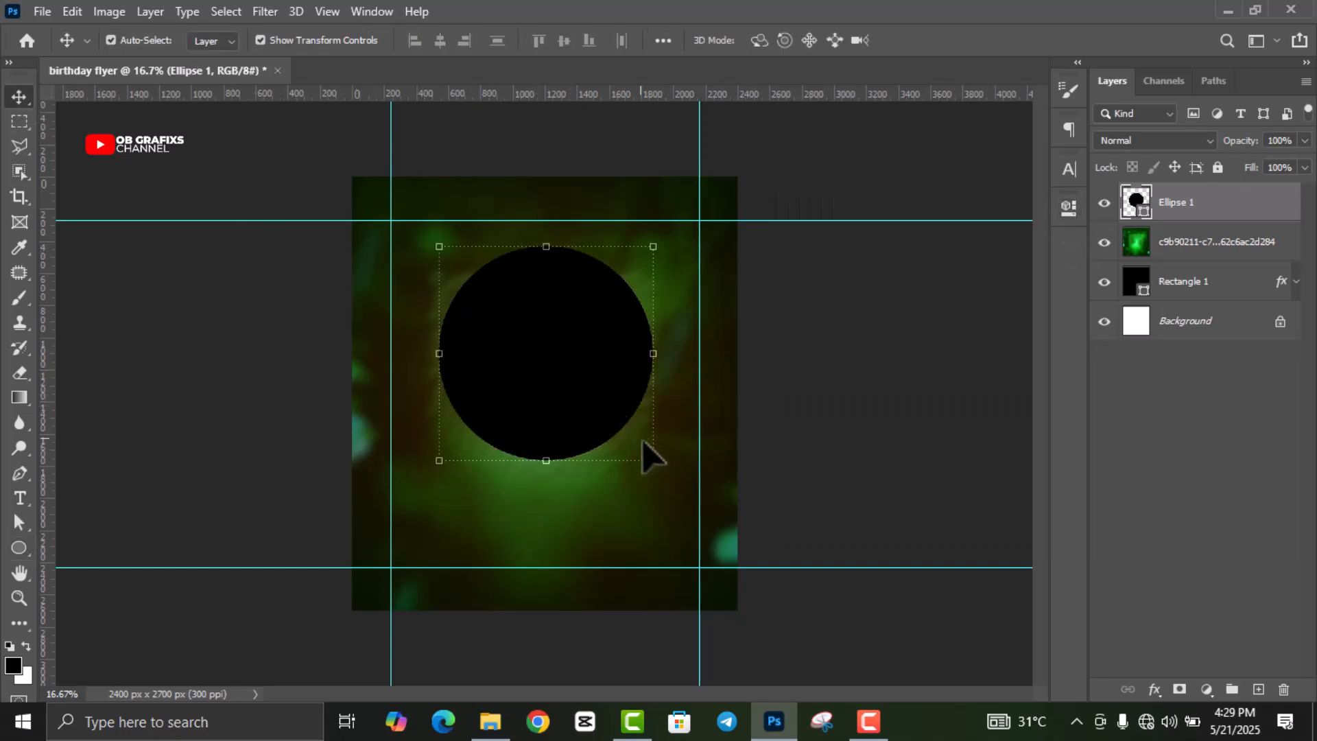
pyautogui.moveTo(651, 461); pyautogui.dragTo(629, 437)
pyautogui.moveTo(552, 378); pyautogui.dragTo(558, 353)
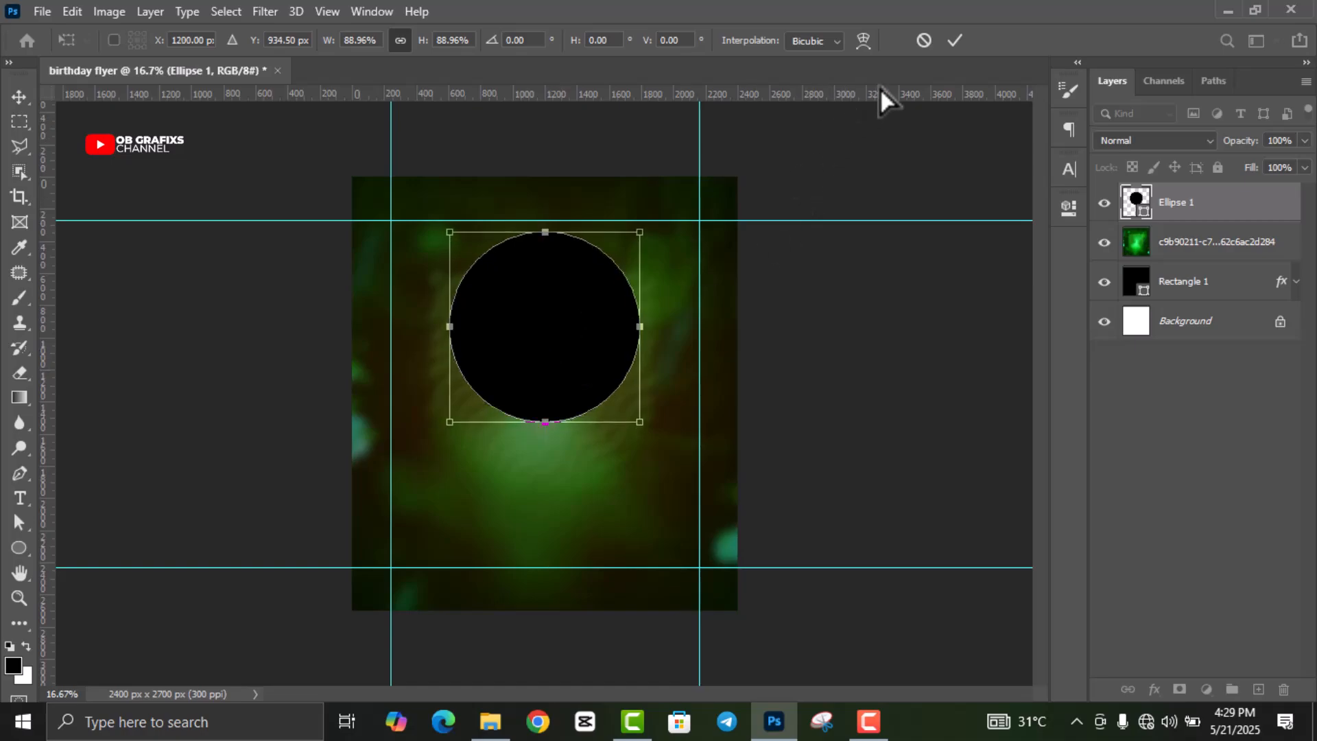
pyautogui.click(954, 40)
# Step: Add a Gradient Overlay to the circle and set its first colour stop to 515903 at the 35% location
pyautogui.click(1155, 689)
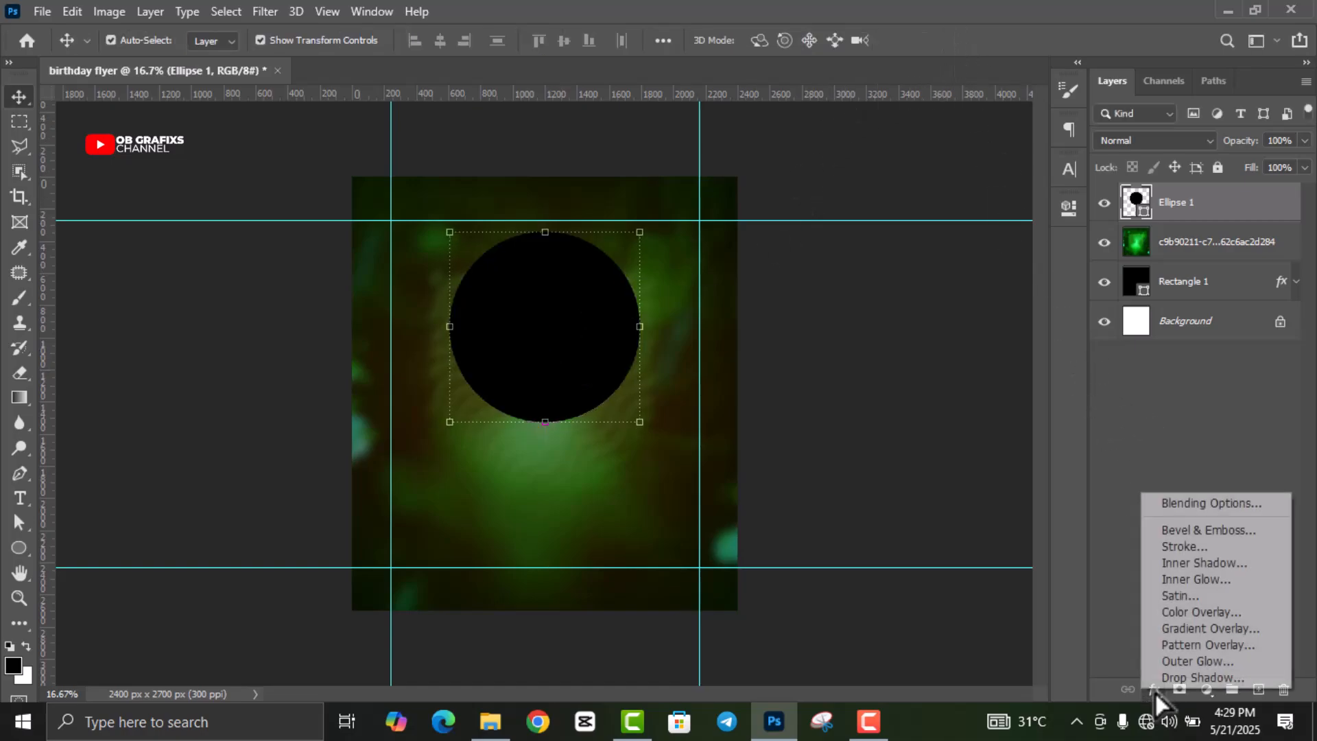
pyautogui.click(1176, 628)
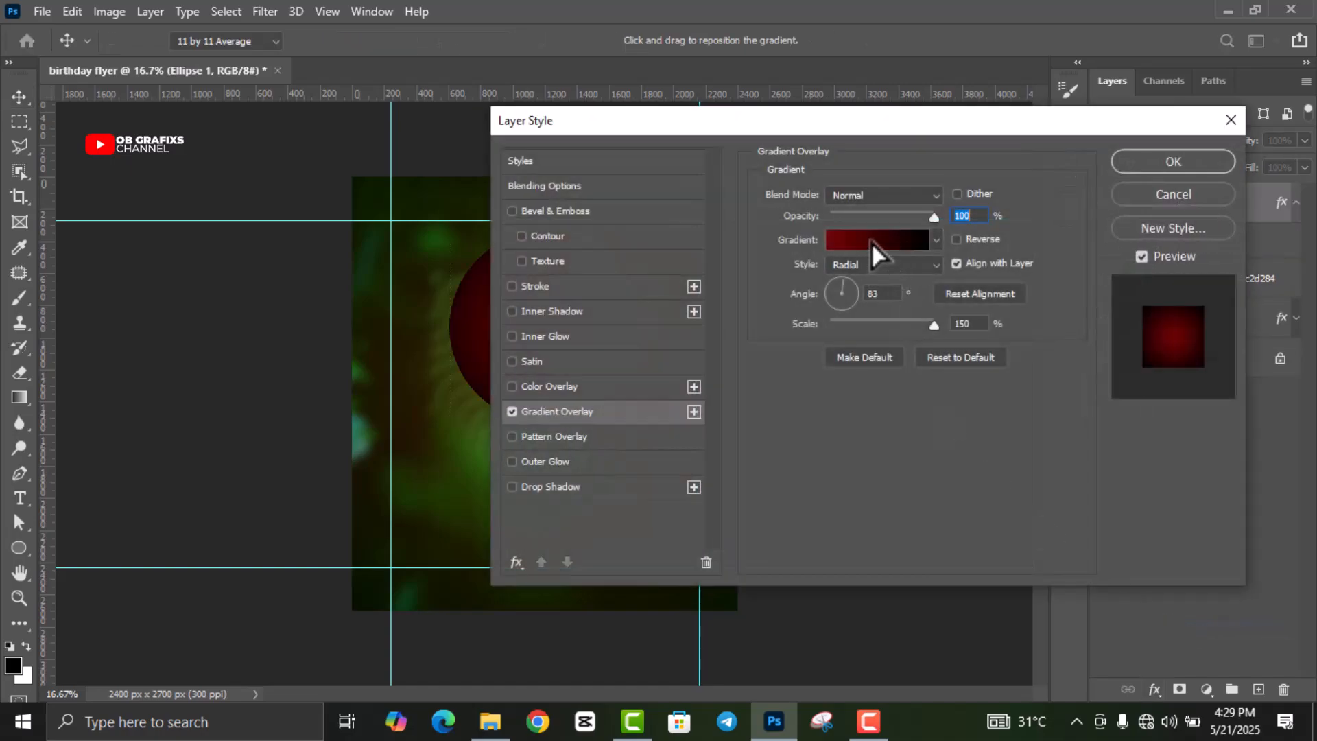
pyautogui.click(871, 242)
pyautogui.click(736, 474)
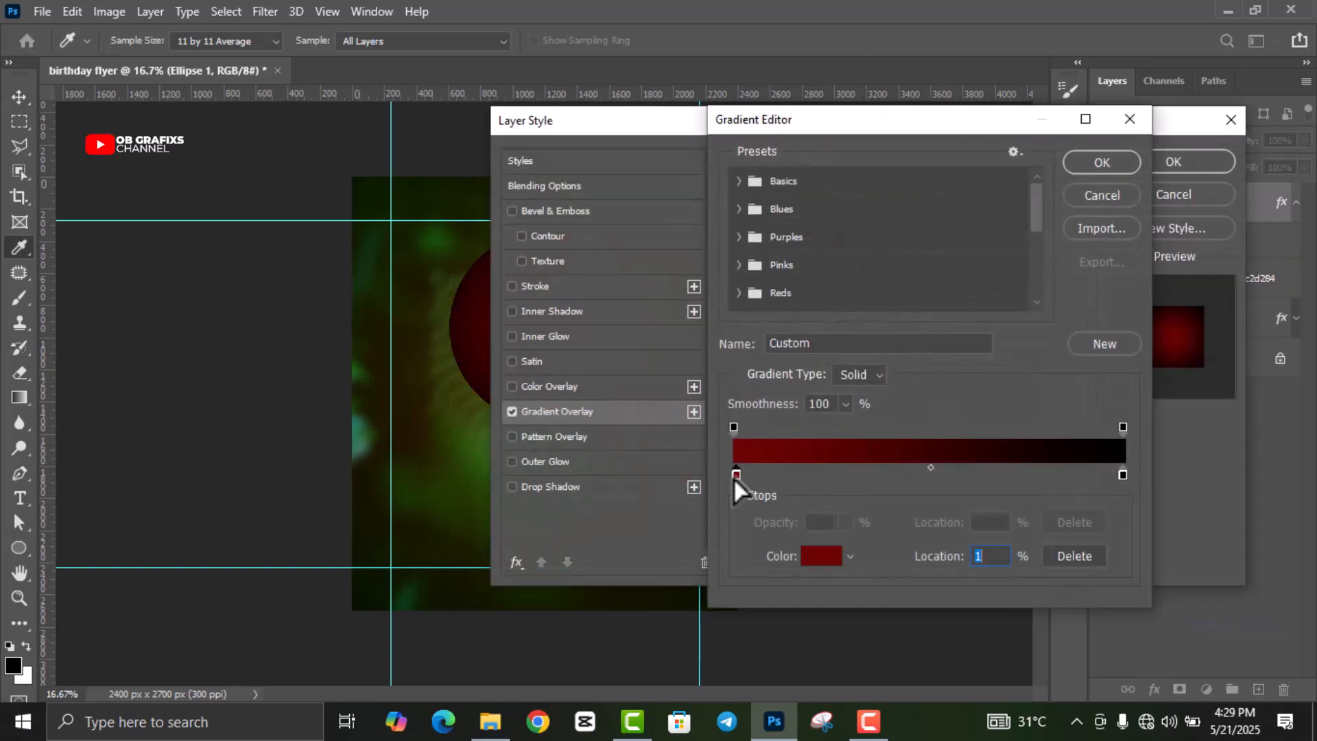
pyautogui.doubleClick(736, 473)
pyautogui.write('515903')
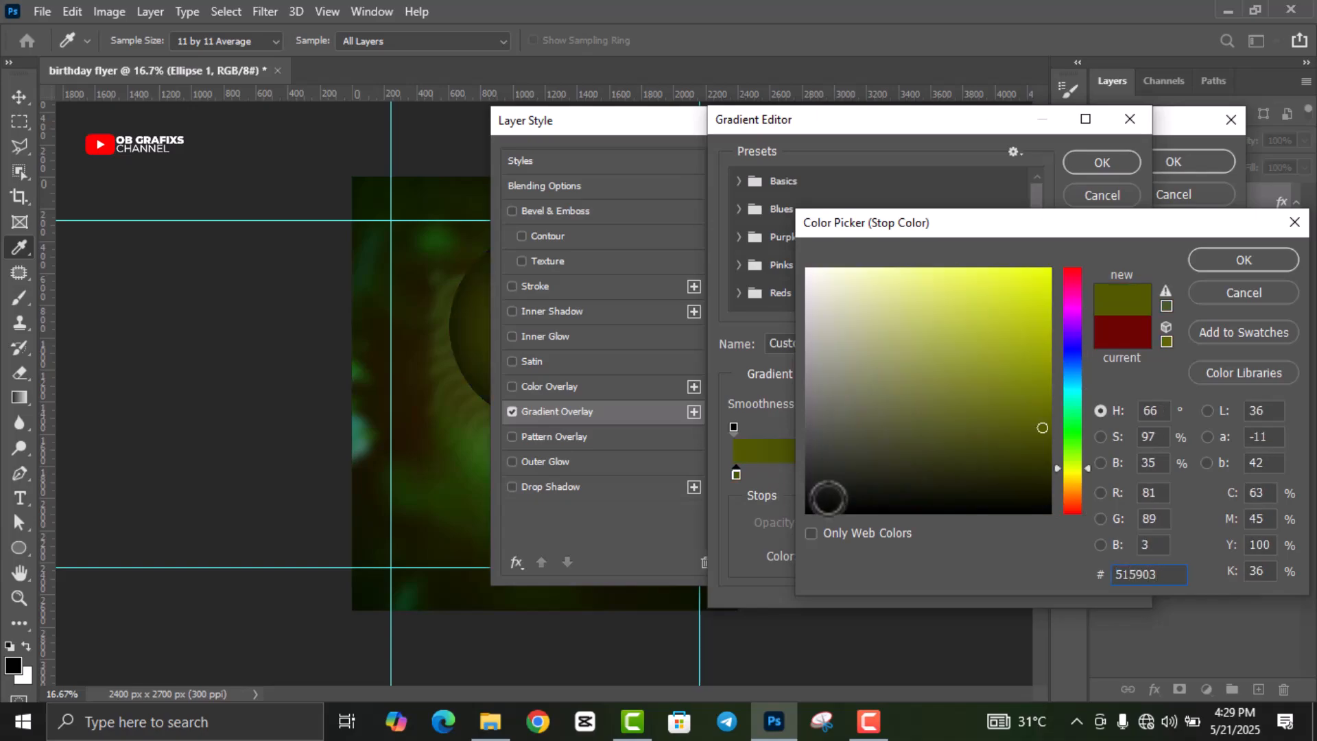
pyautogui.click(1228, 269)
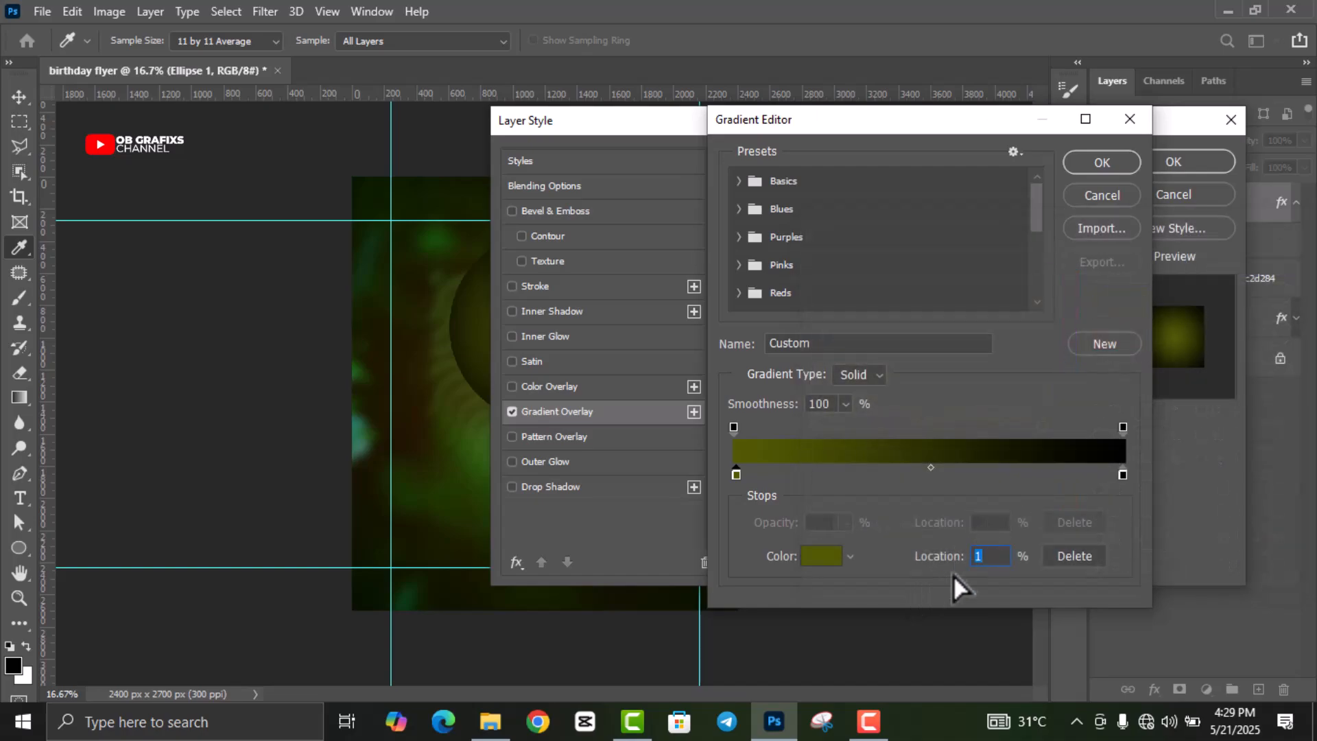
pyautogui.write('35')
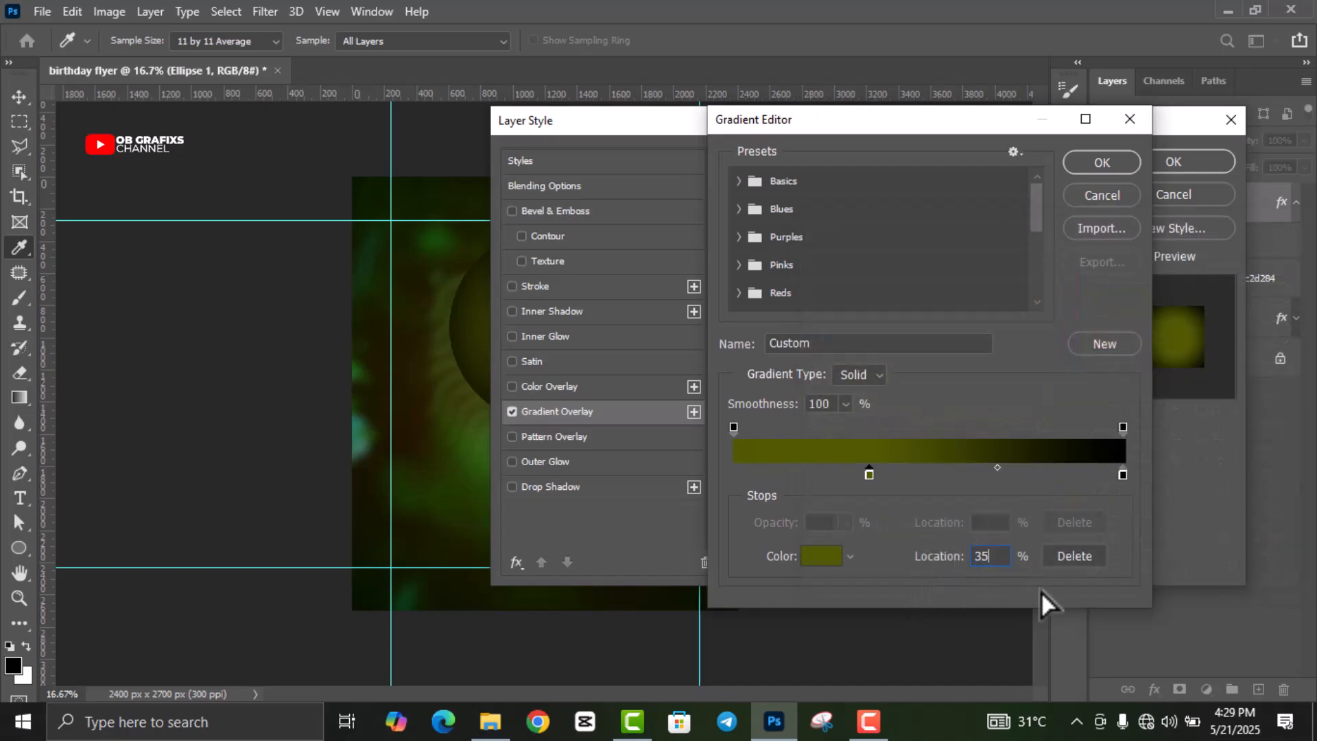
# Step: Set the gradient's second colour stop to e3ea1f at the 73% location and accept the gradient
pyautogui.click(1122, 474)
pyautogui.doubleClick(1122, 474)
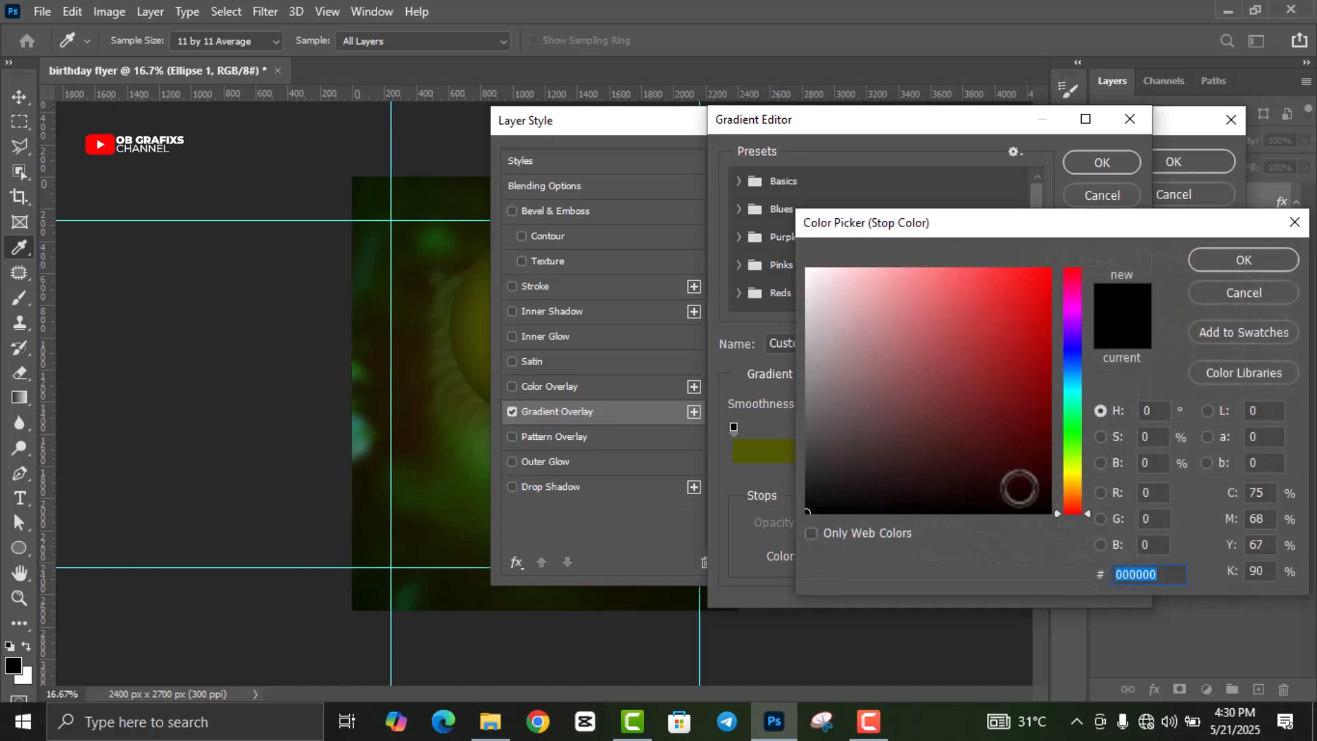
pyautogui.write('e3ea1')
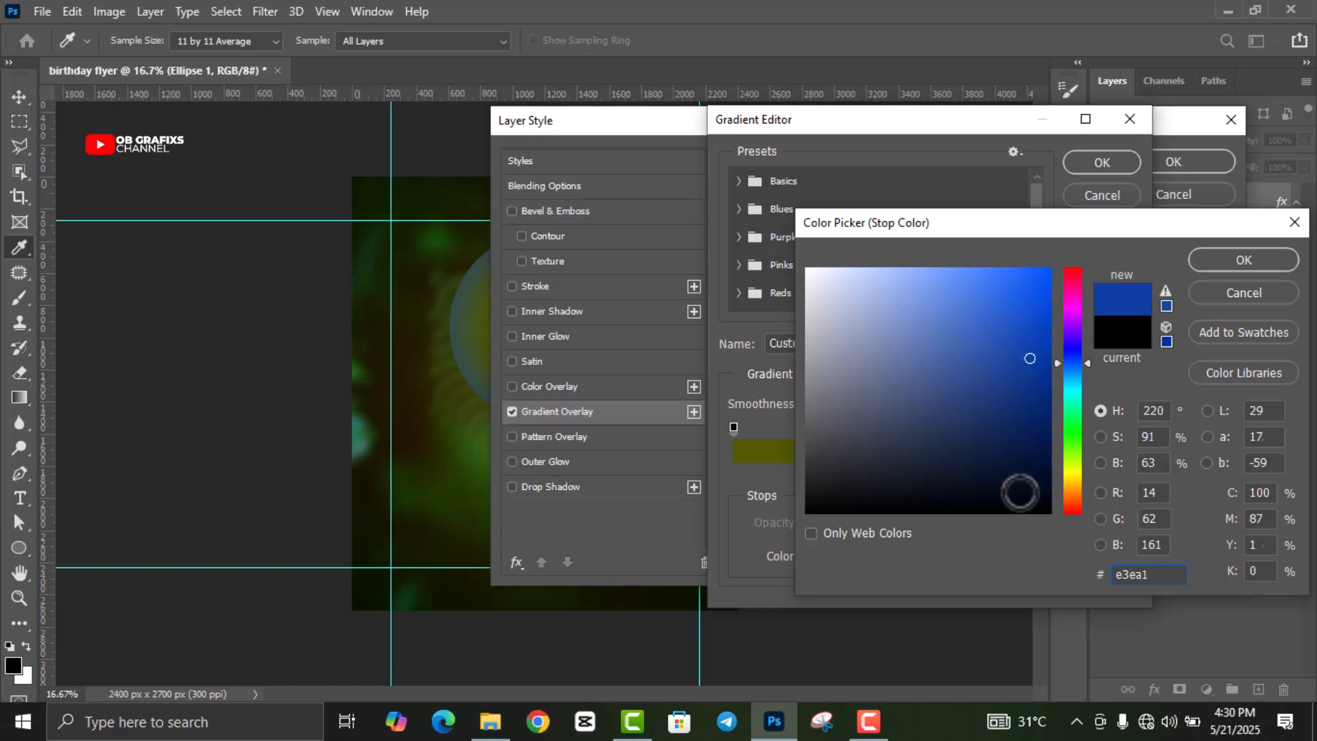
pyautogui.write('f')
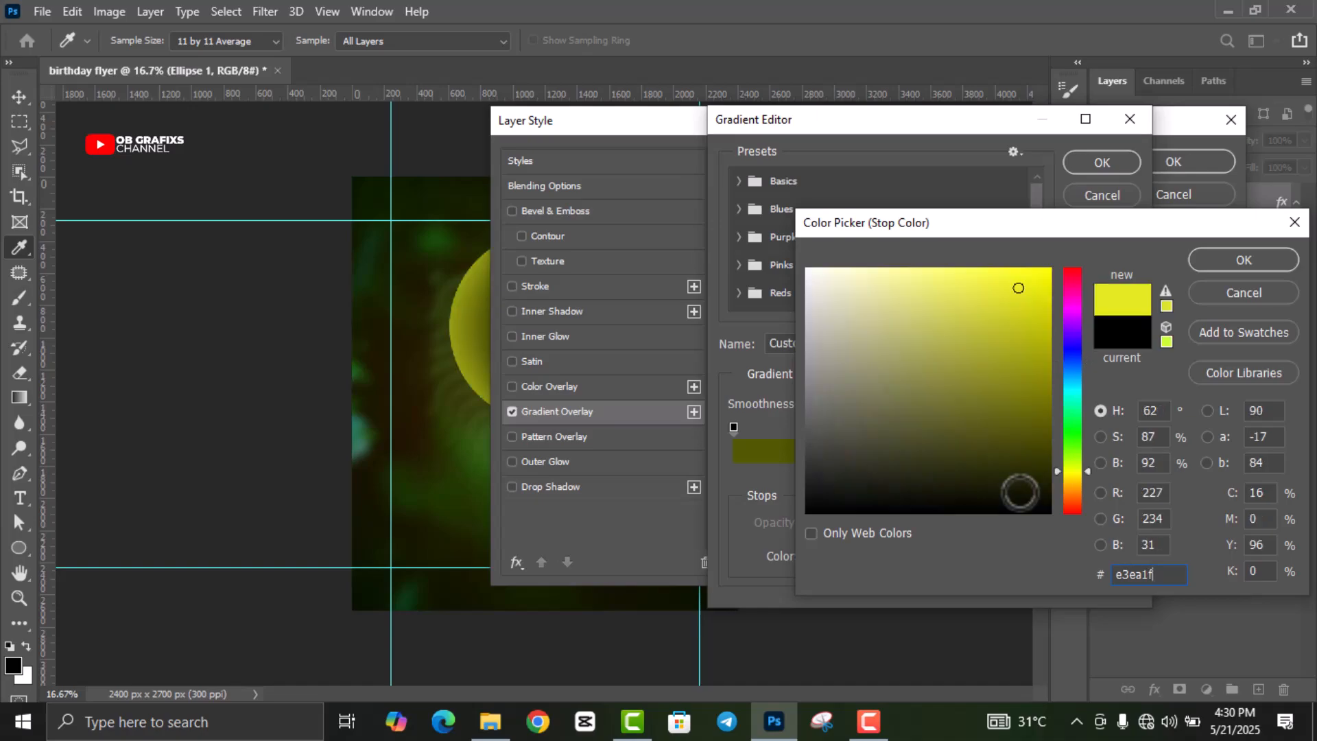
pyautogui.click(1243, 259)
pyautogui.write('73')
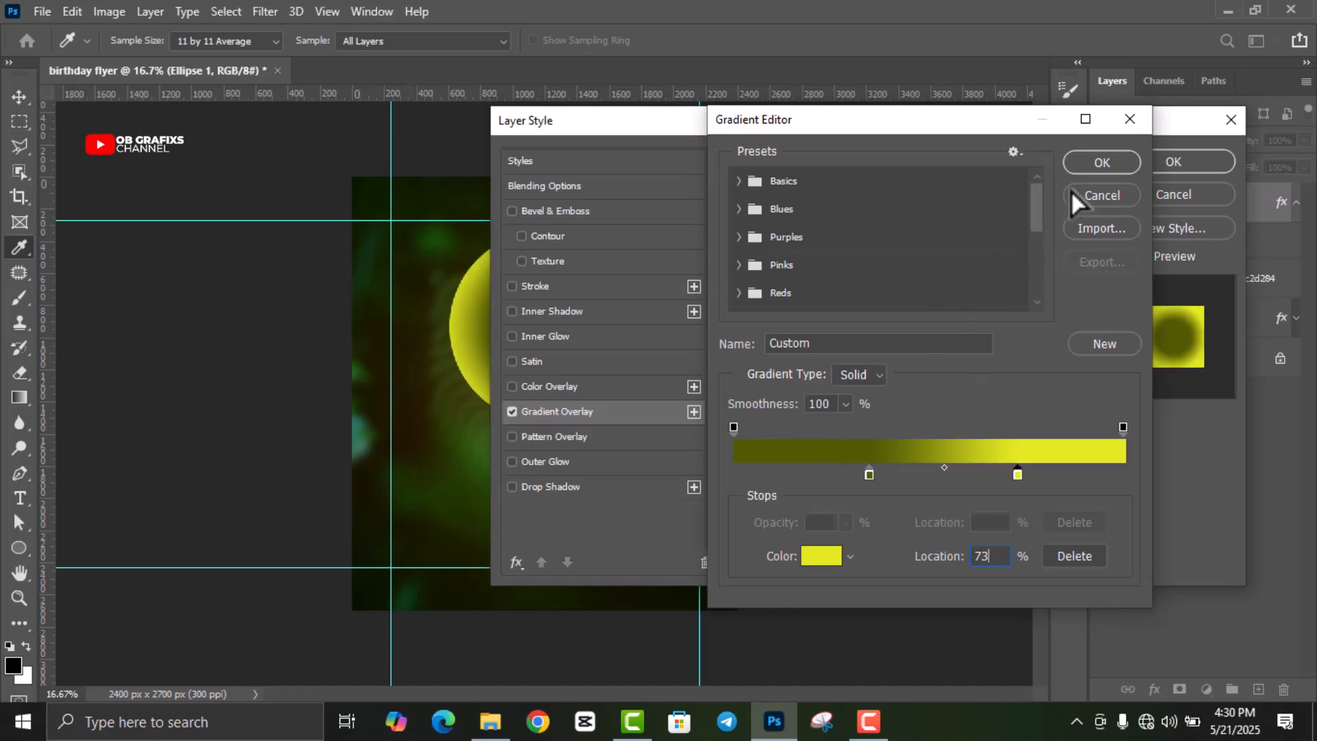
pyautogui.click(1113, 163)
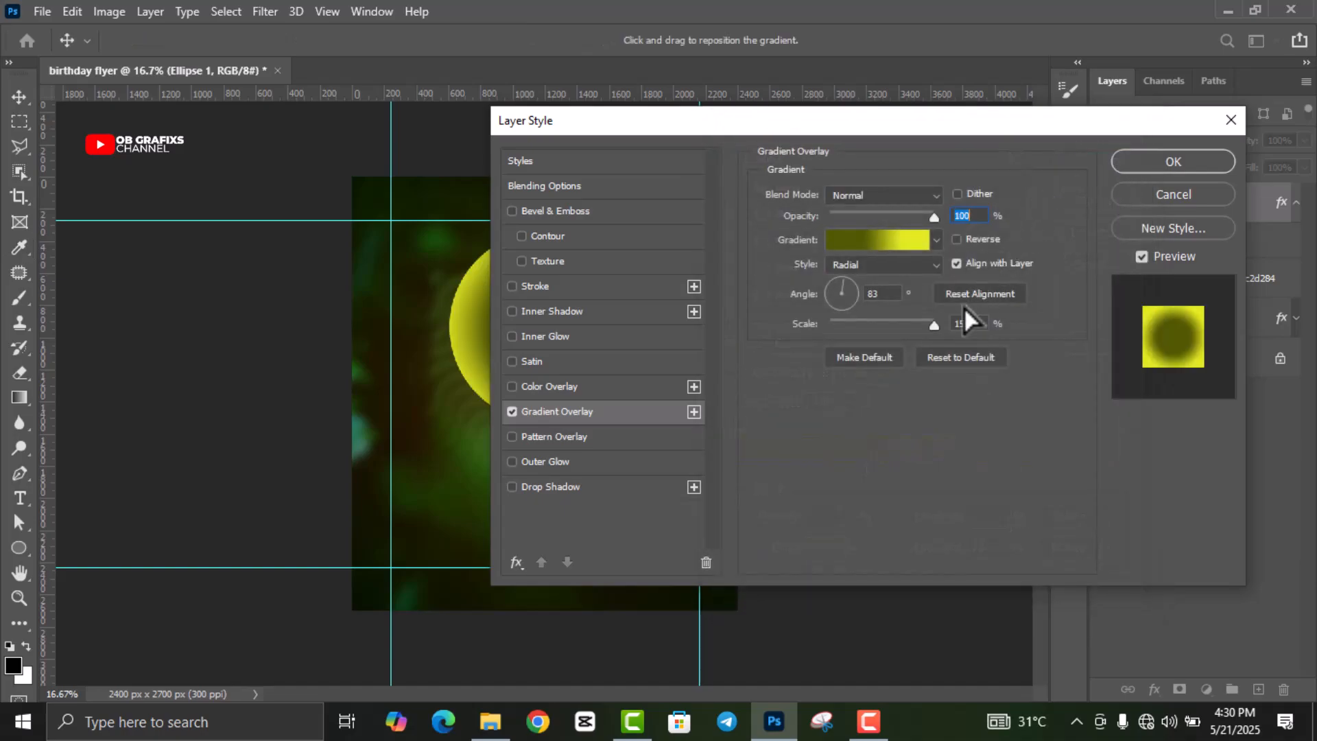
# Step: Set the circle's Gradient Overlay angle to -170°, apply the layer style, and nudge the circle slightly down
pyautogui.moveTo(883, 294); pyautogui.dragTo(849, 295)
pyautogui.write('-170')
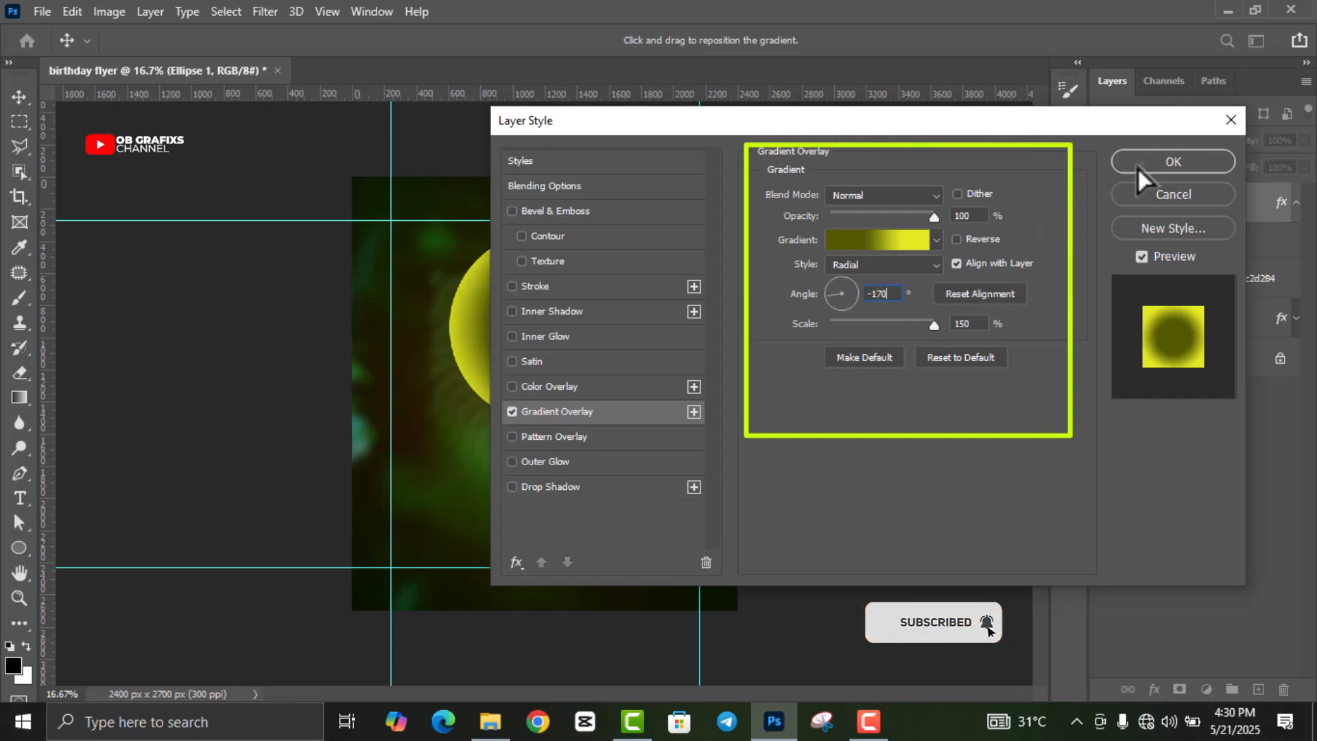
pyautogui.click(1146, 162)
pyautogui.moveTo(565, 350); pyautogui.dragTo(570, 354)
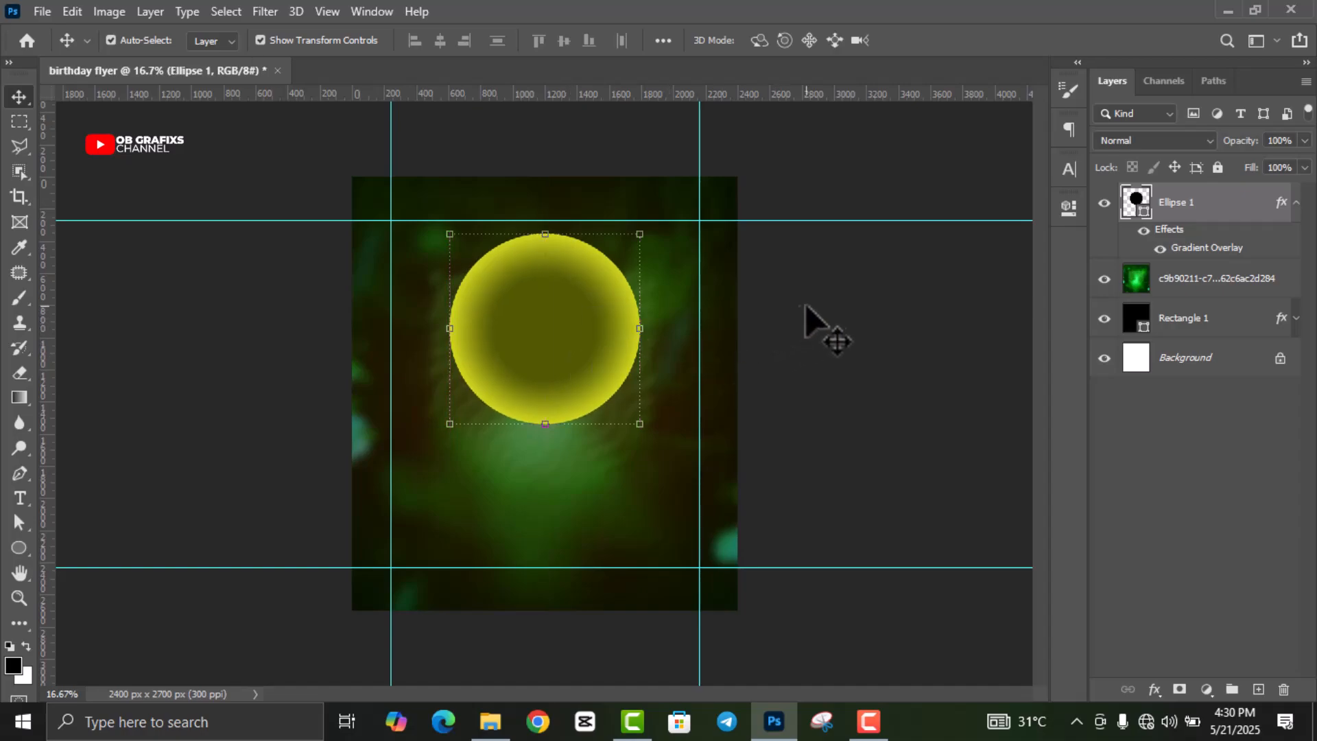
pyautogui.click(603, 347)
pyautogui.click(1296, 203)
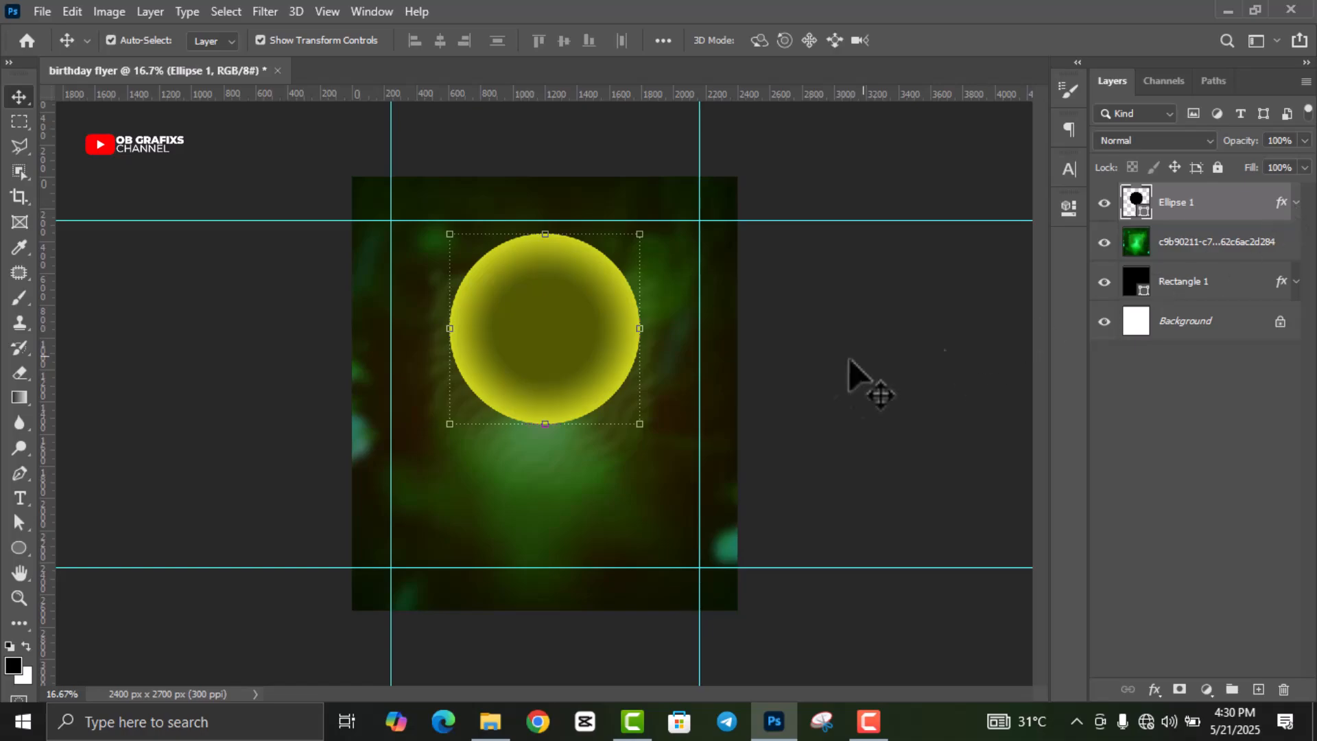
pyautogui.click(812, 338)
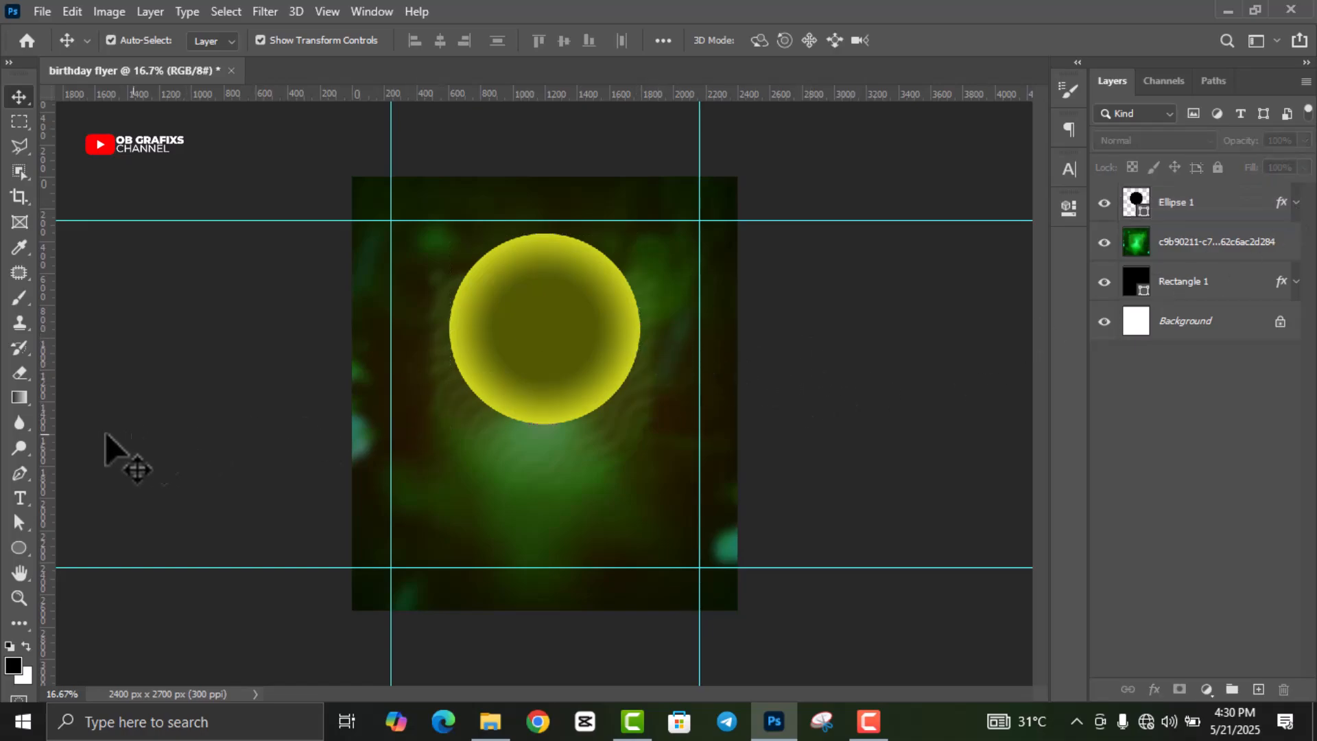
# Step: Draw a second circle about 1278 px wide with the Ellipse tool, overlapping the lower part of the gradient circle
pyautogui.click(25, 550)
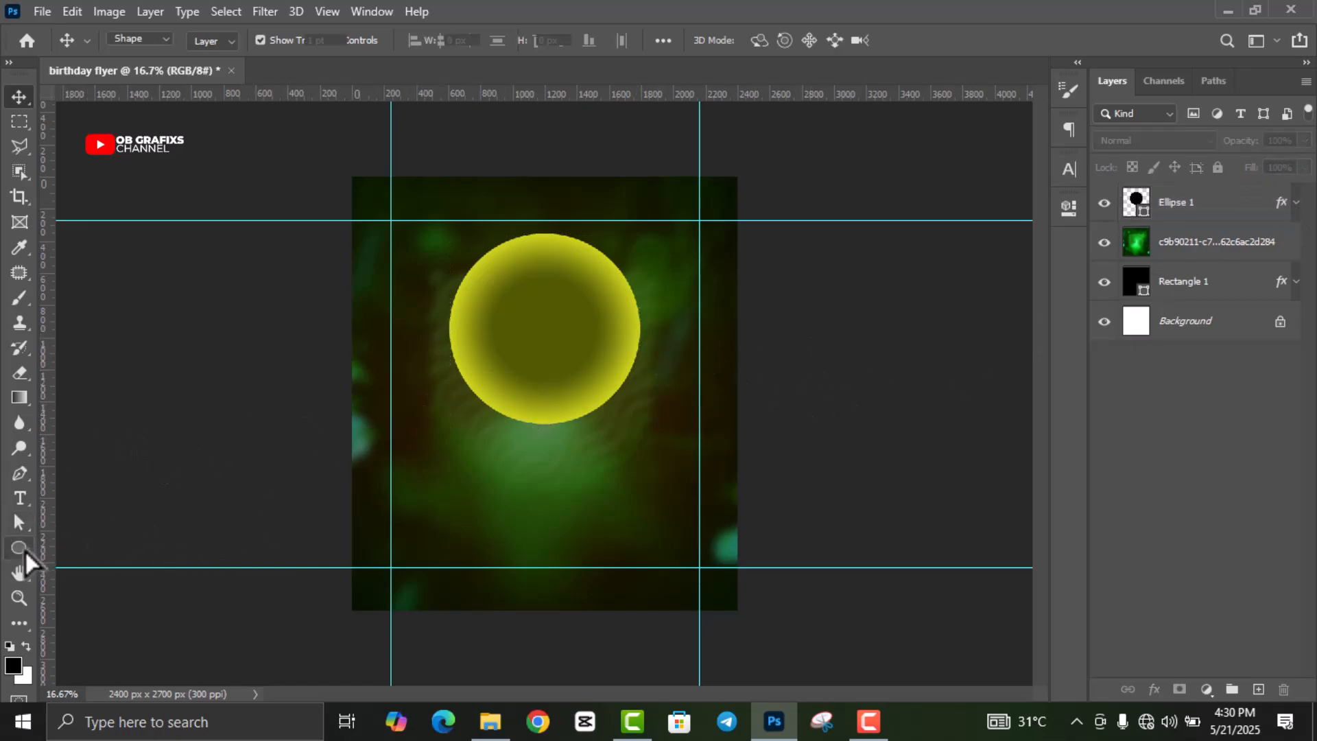
pyautogui.rightClick(25, 550)
pyautogui.click(28, 548)
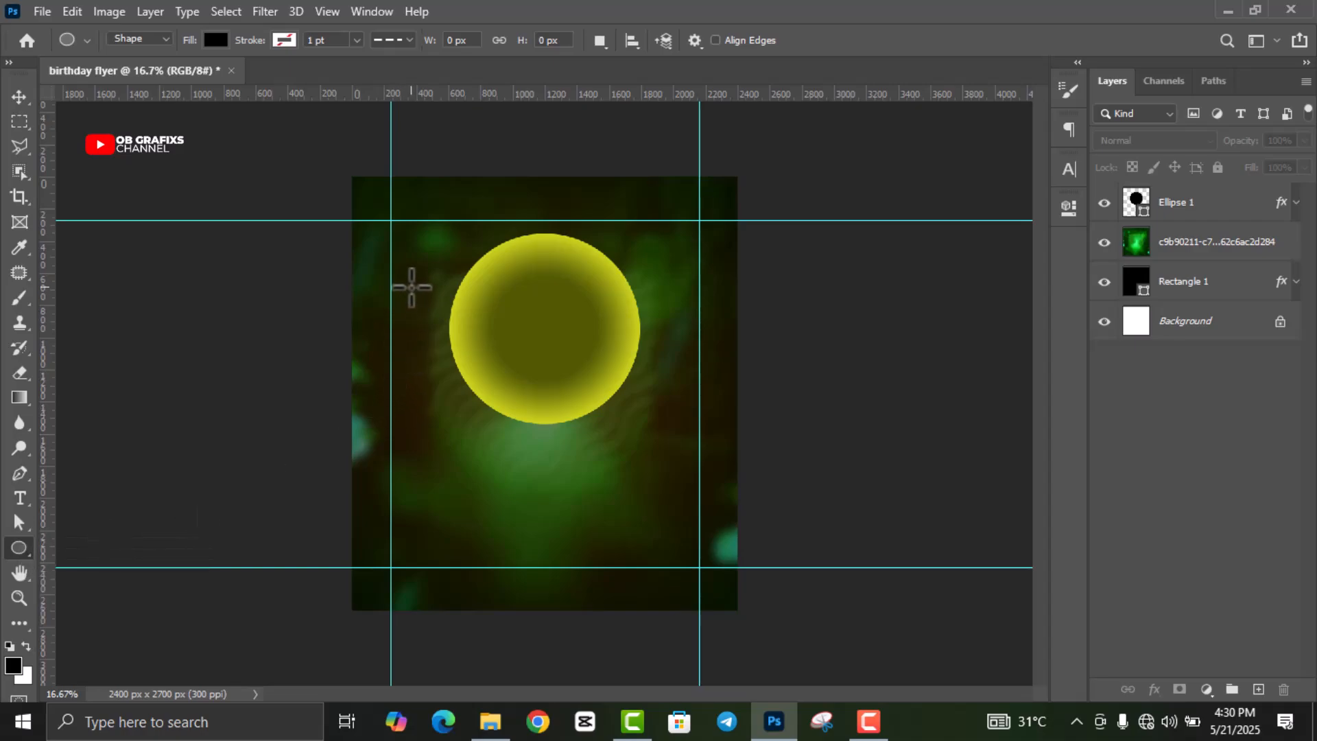
pyautogui.moveTo(409, 352); pyautogui.dragTo(661, 553)
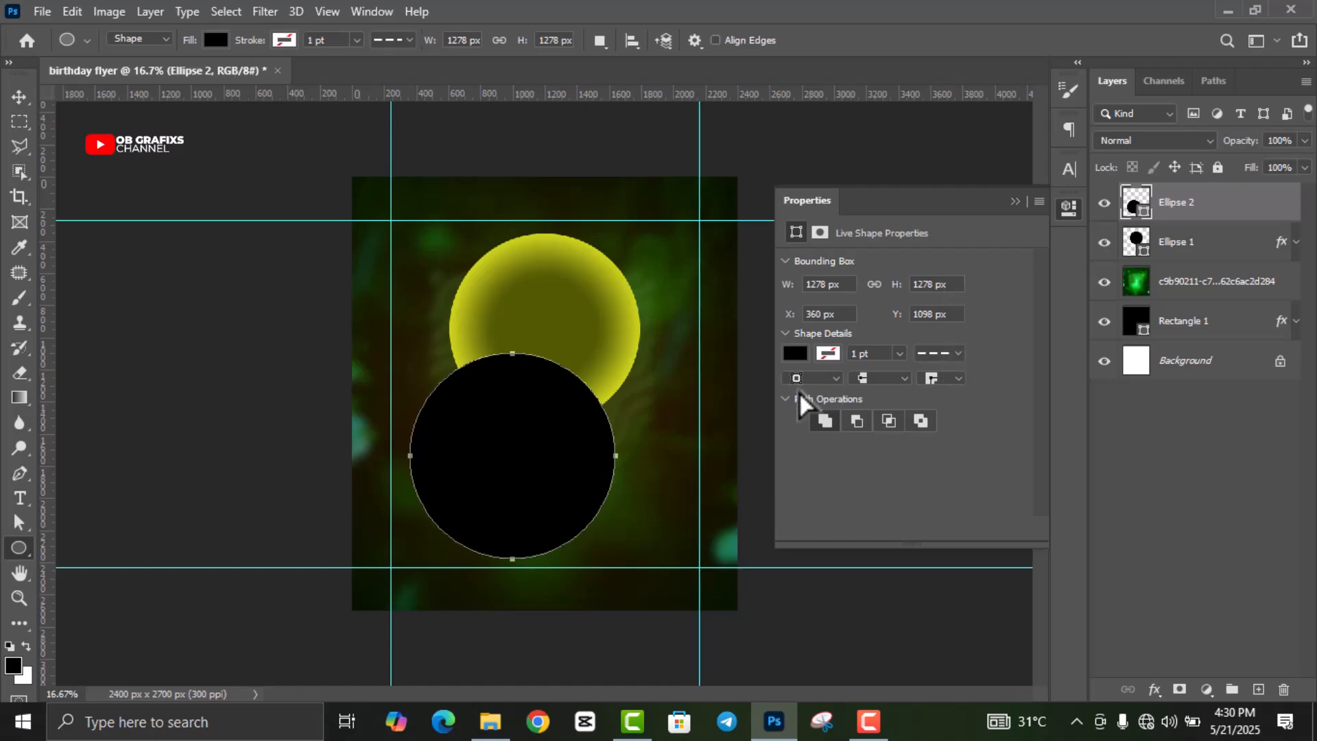
# Step: Fill the second circle with the most recently used yellow and move it concentrically over the gradient circle
pyautogui.click(795, 354)
pyautogui.click(798, 456)
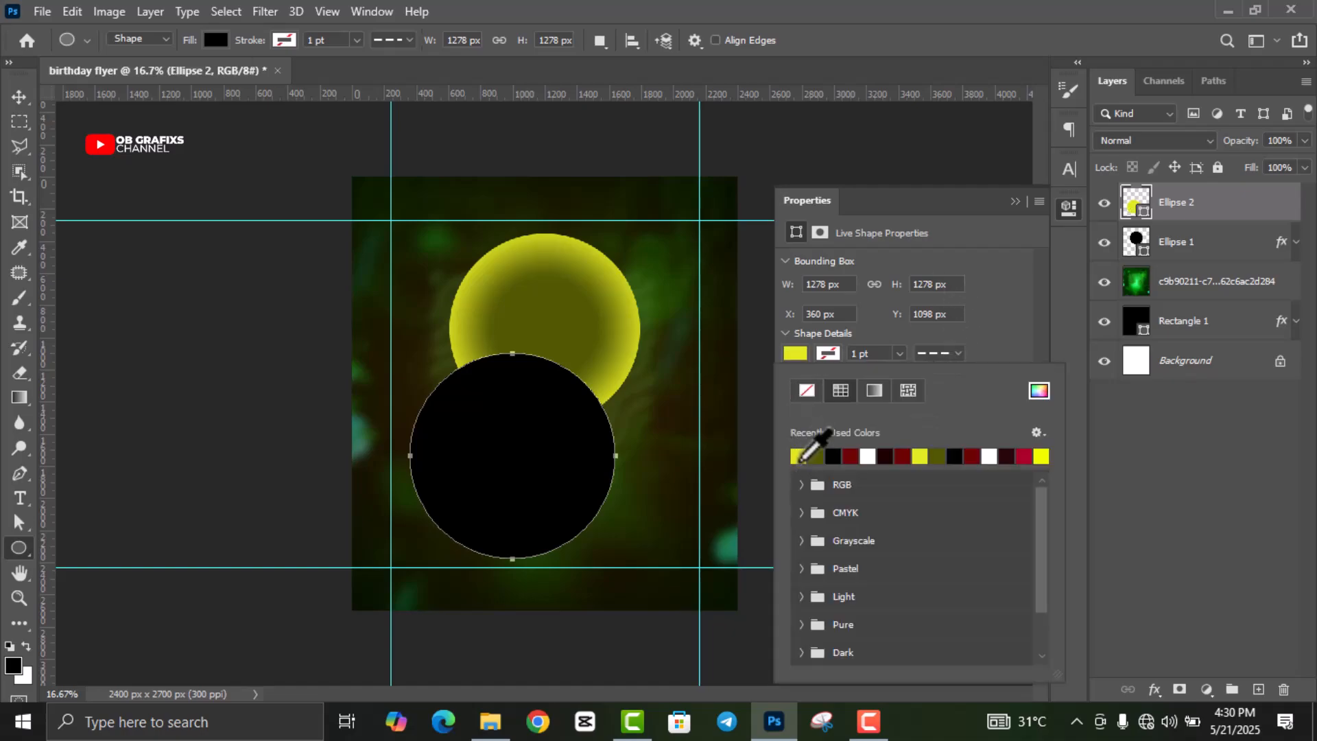
pyautogui.click(1071, 206)
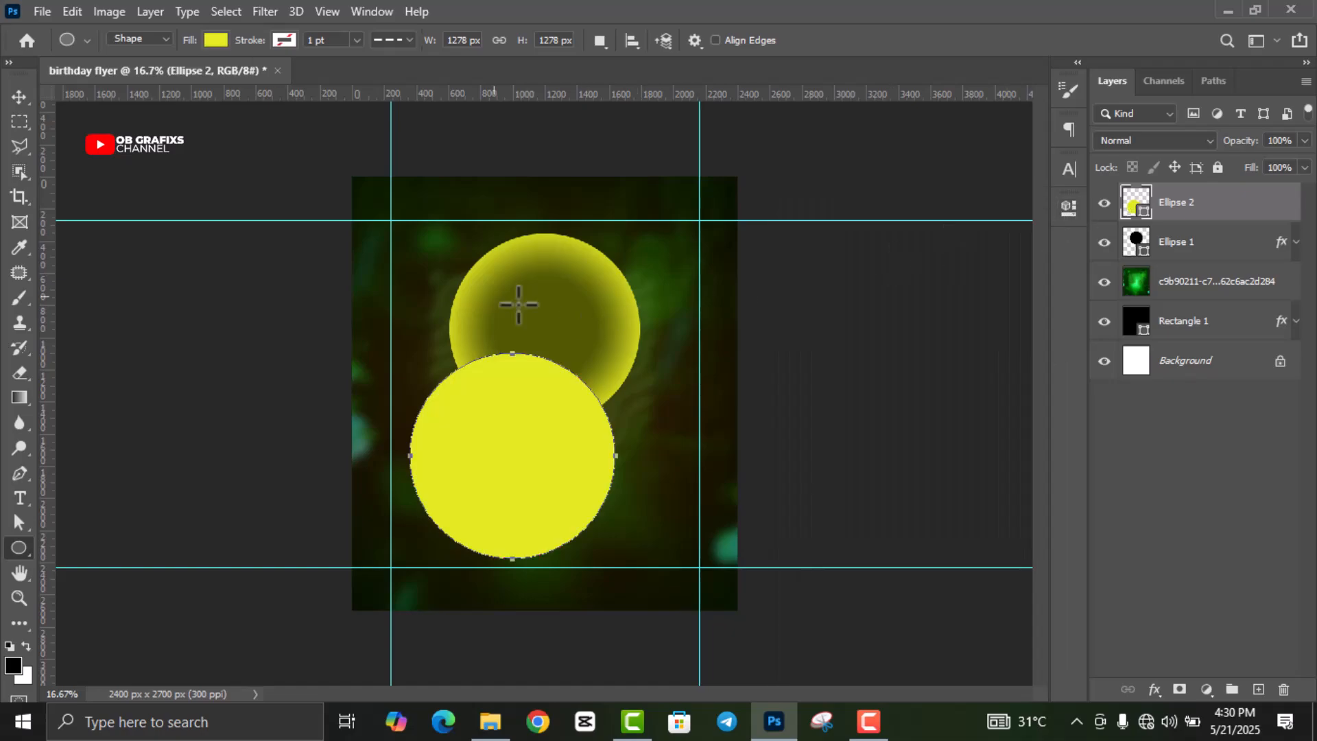
pyautogui.click(20, 96)
pyautogui.moveTo(560, 502); pyautogui.dragTo(595, 378)
# Step: Turn the second circle into an outline with no fill and a solid 3 pt stroke in the recently used yellow
pyautogui.click(1068, 206)
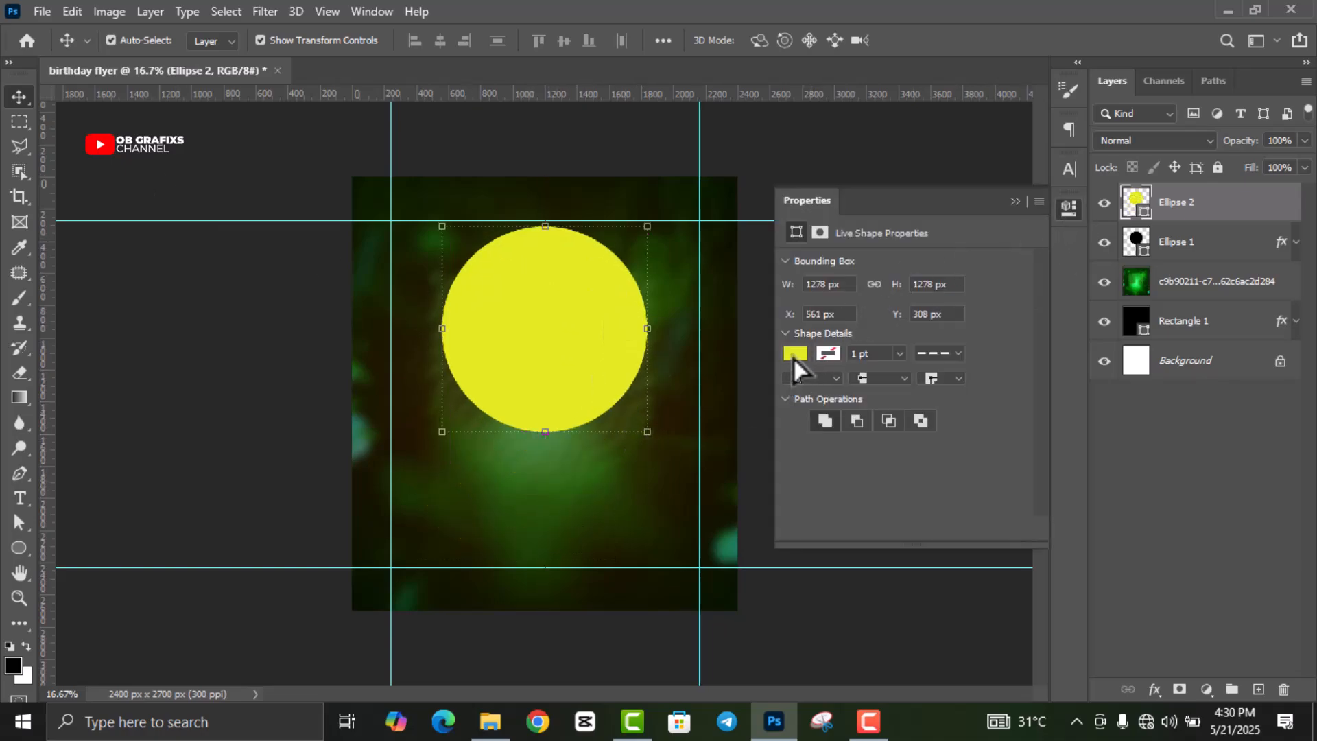
pyautogui.click(794, 353)
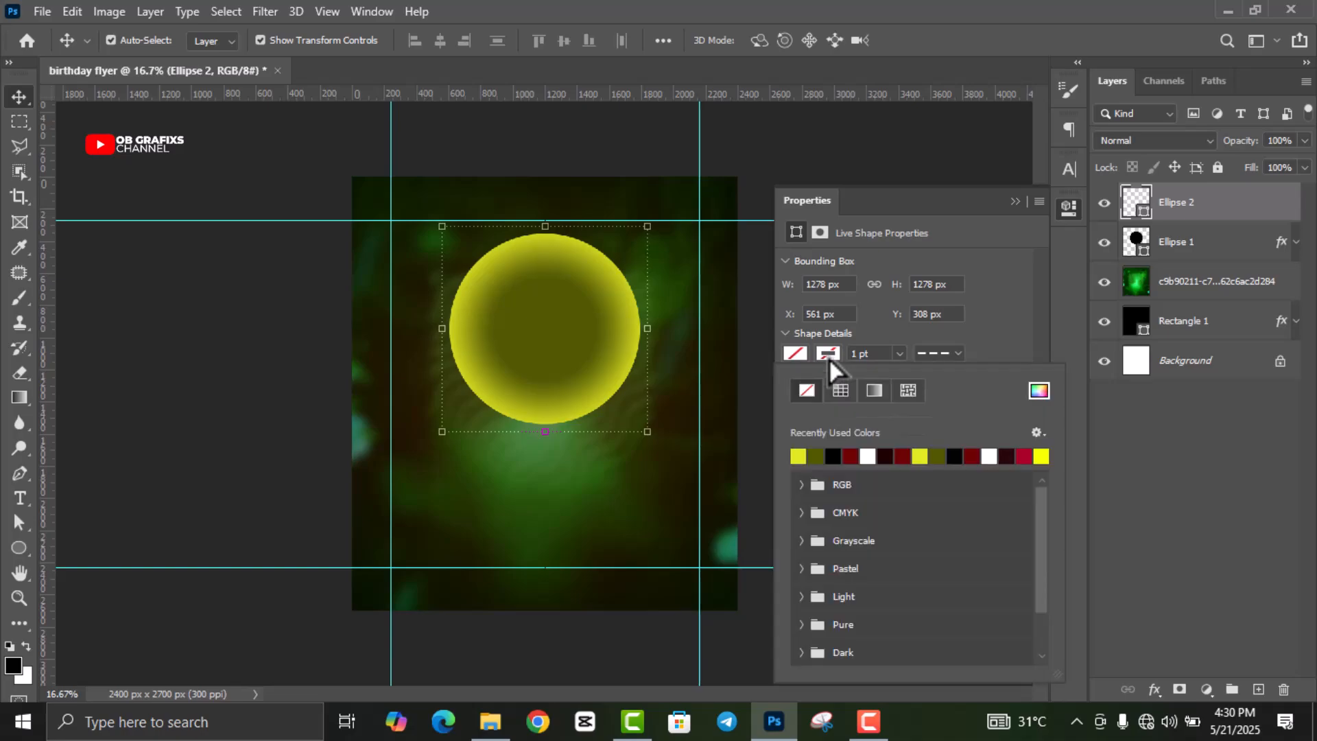
pyautogui.click(798, 454)
pyautogui.click(940, 353)
pyautogui.click(913, 422)
pyautogui.click(816, 351)
pyautogui.write('3')
pyautogui.press('Return')
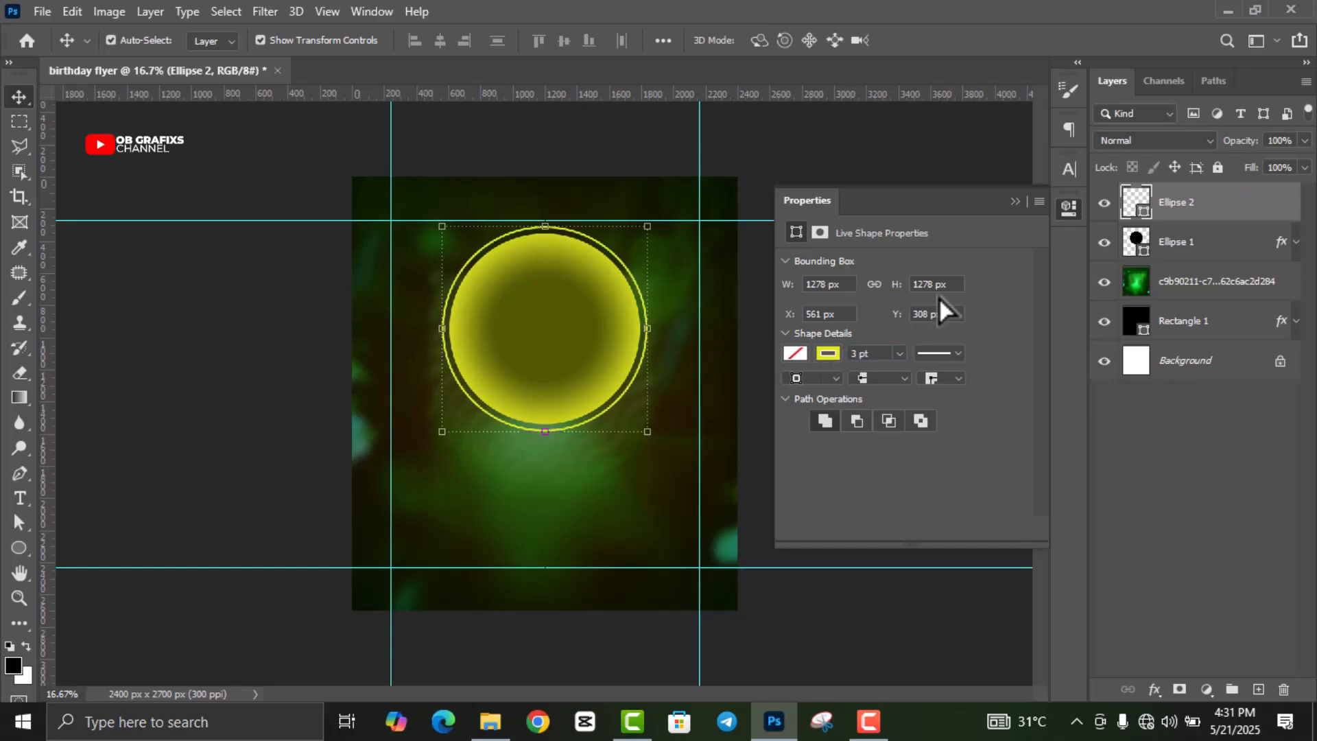
# Step: Enlarge the yellow ring to about 104.7%, keeping it centred around the gradient circle
pyautogui.click(1068, 208)
pyautogui.moveTo(648, 431); pyautogui.dragTo(621, 402)
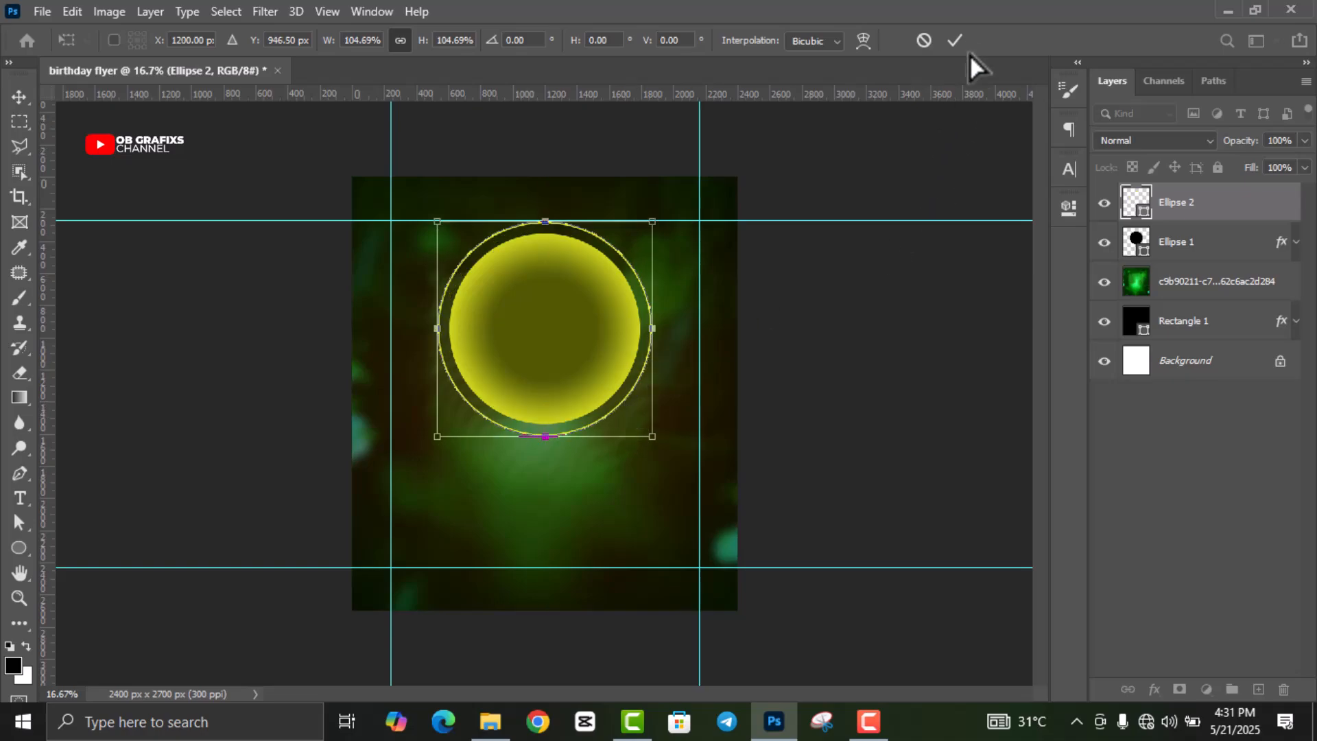
pyautogui.click(955, 40)
# Step: Rasterize the yellow ring's layer and deselect it
pyautogui.rightClick(1191, 206)
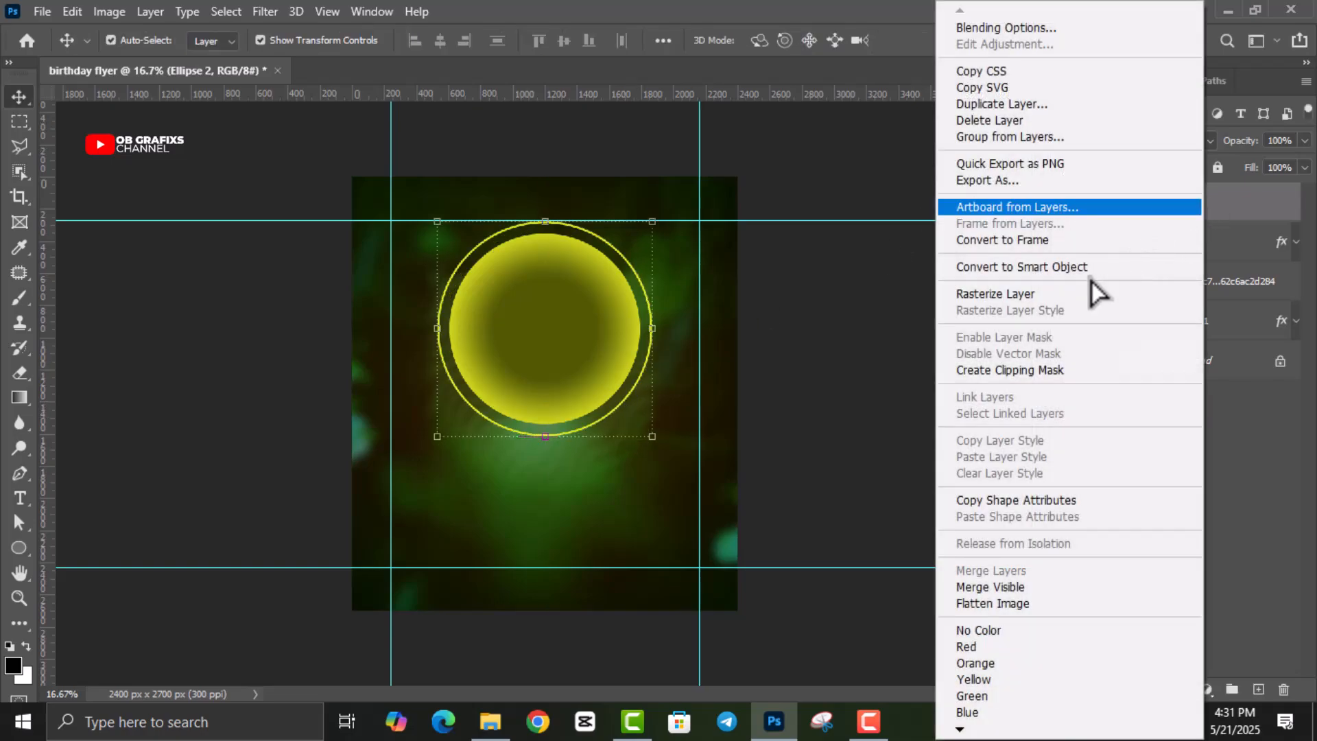
pyautogui.click(1057, 291)
pyautogui.click(865, 374)
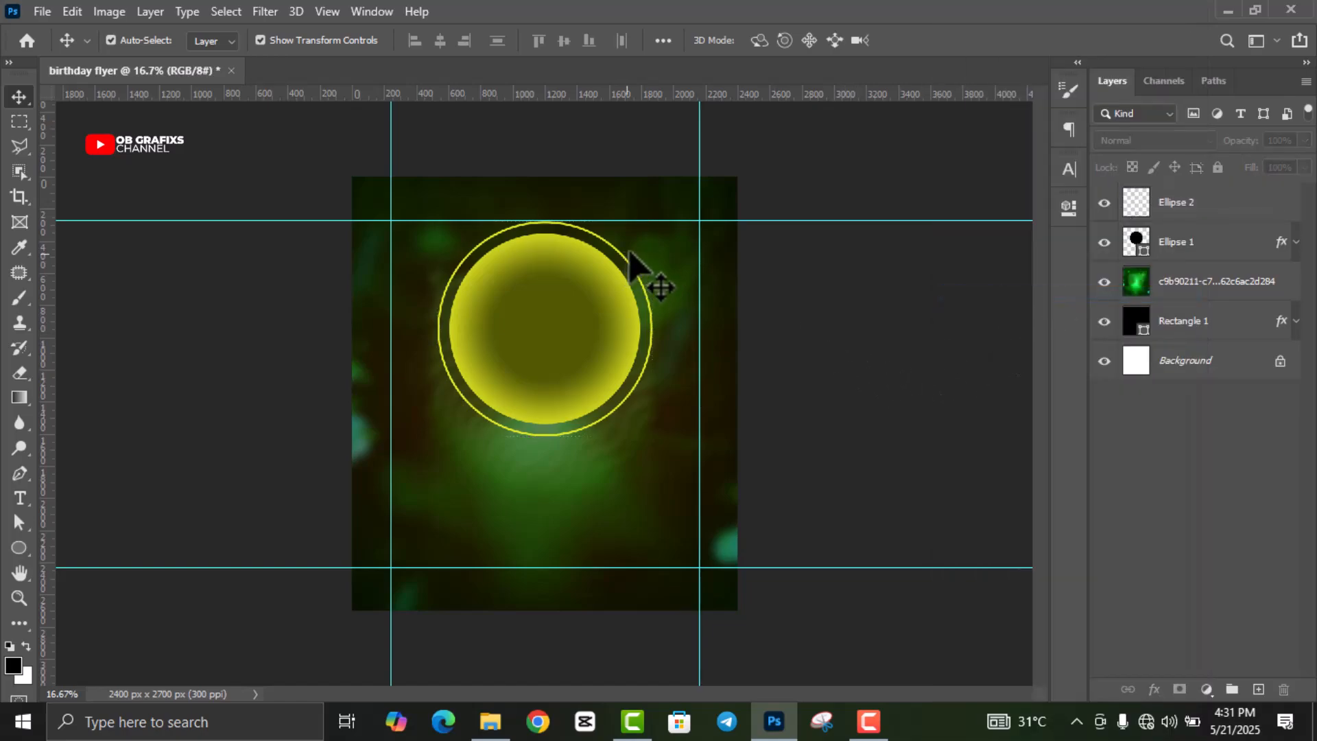
# Step: Select a narrow diagonal band across the yellow ring with the Polygonal Lasso, extending beyond the ring on both sides
pyautogui.scroll(1, 645, 264)
pyautogui.click(19, 147)
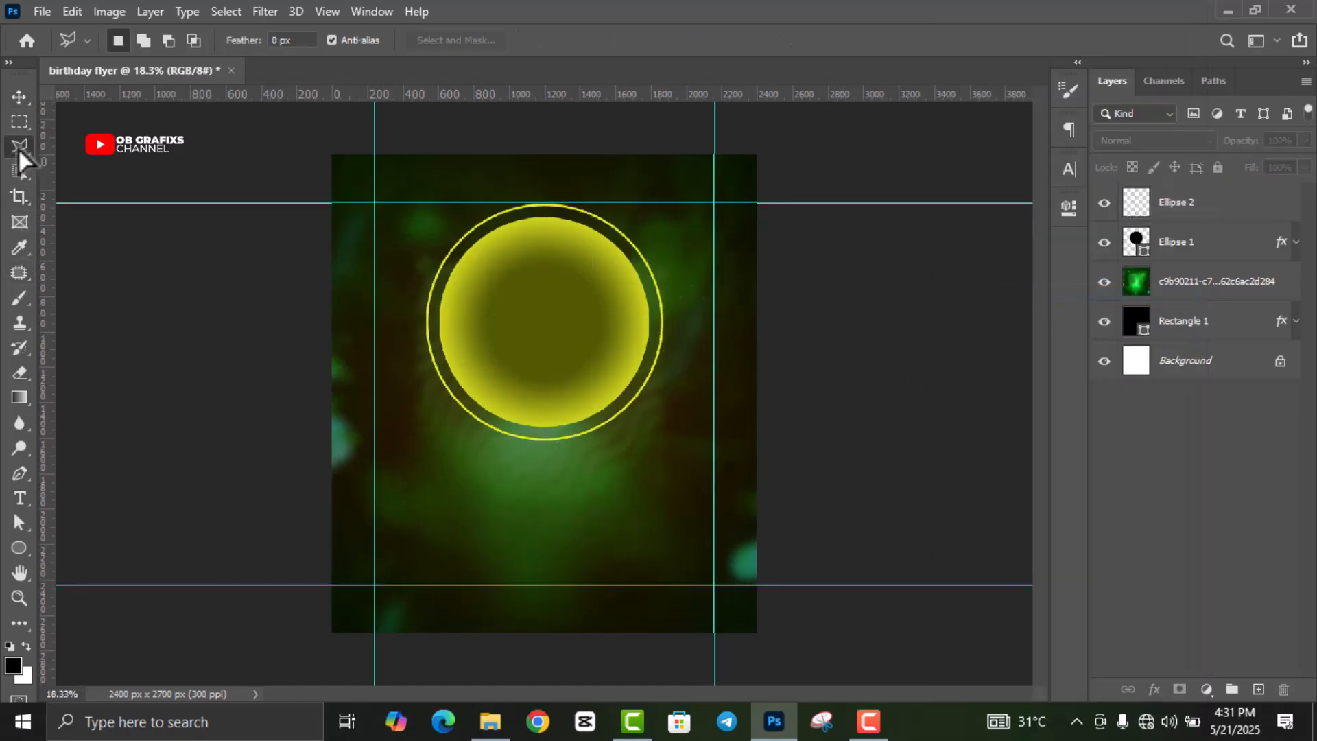
pyautogui.click(414, 336)
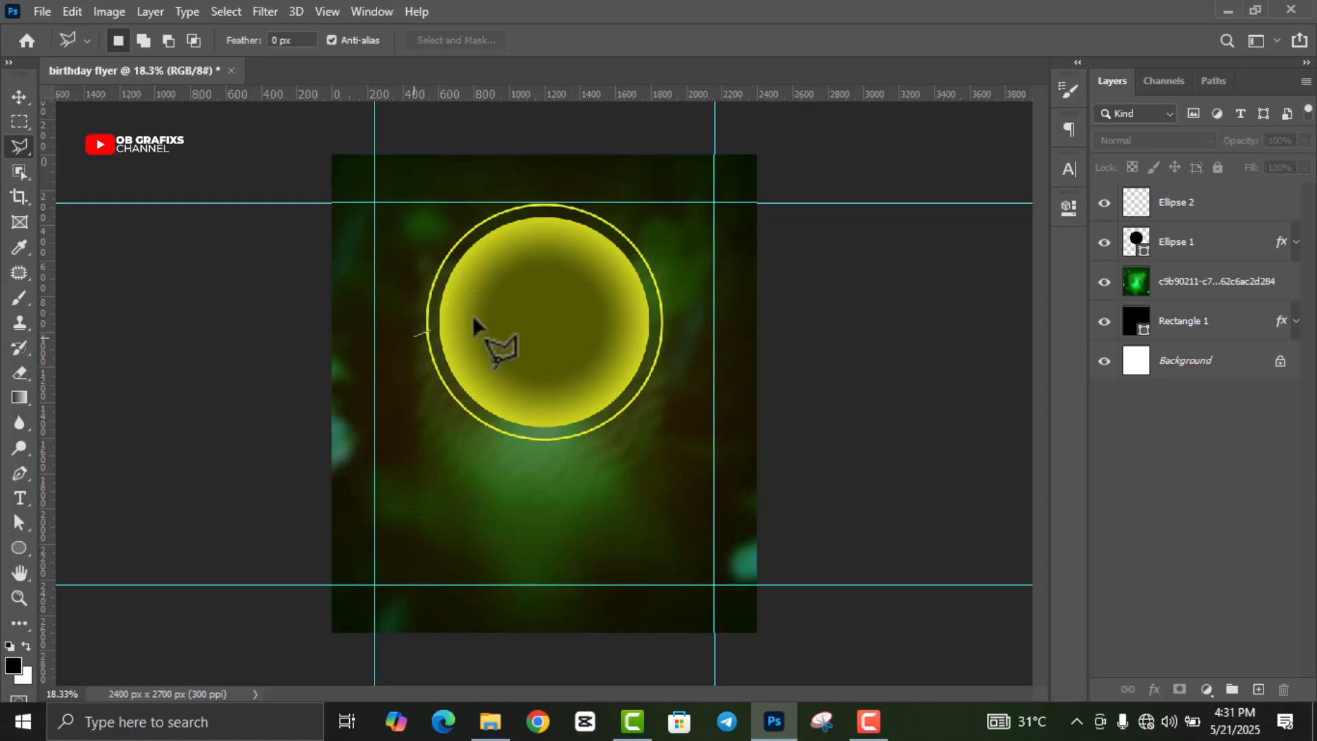
pyautogui.click(654, 246)
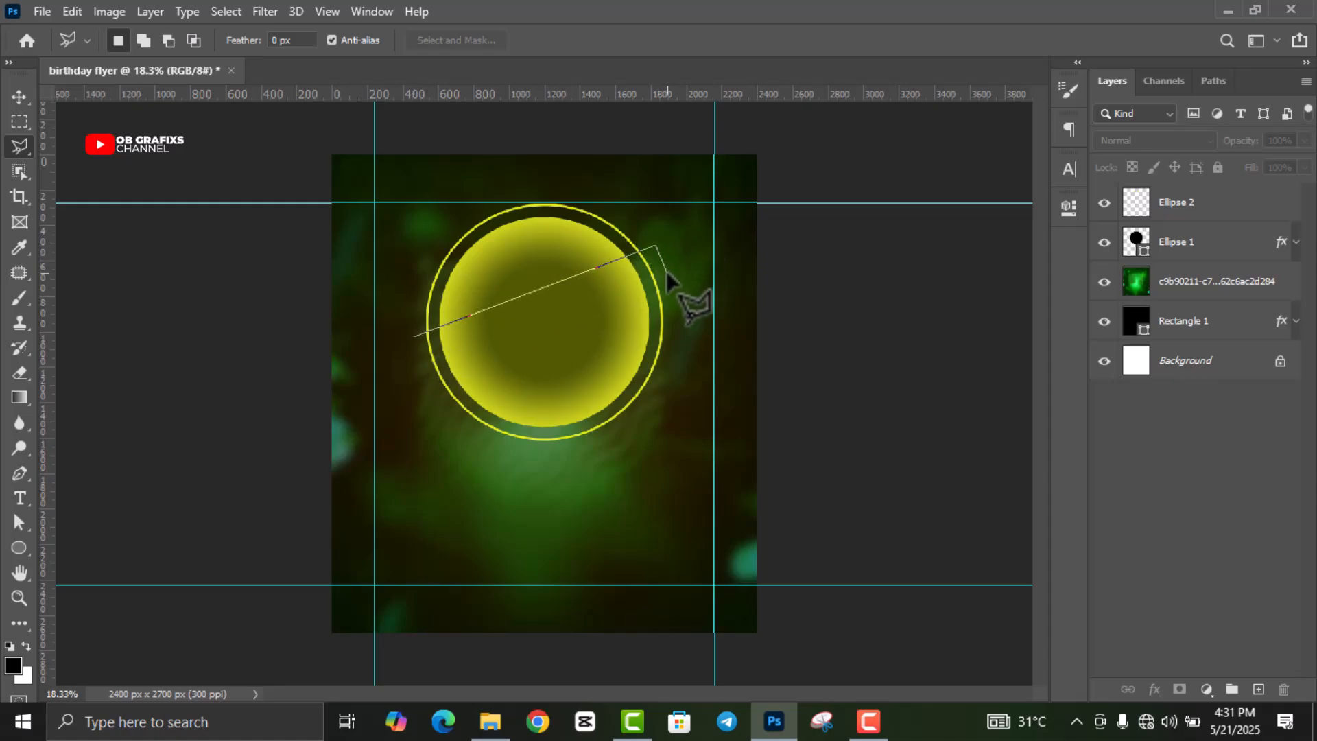
pyautogui.click(675, 288)
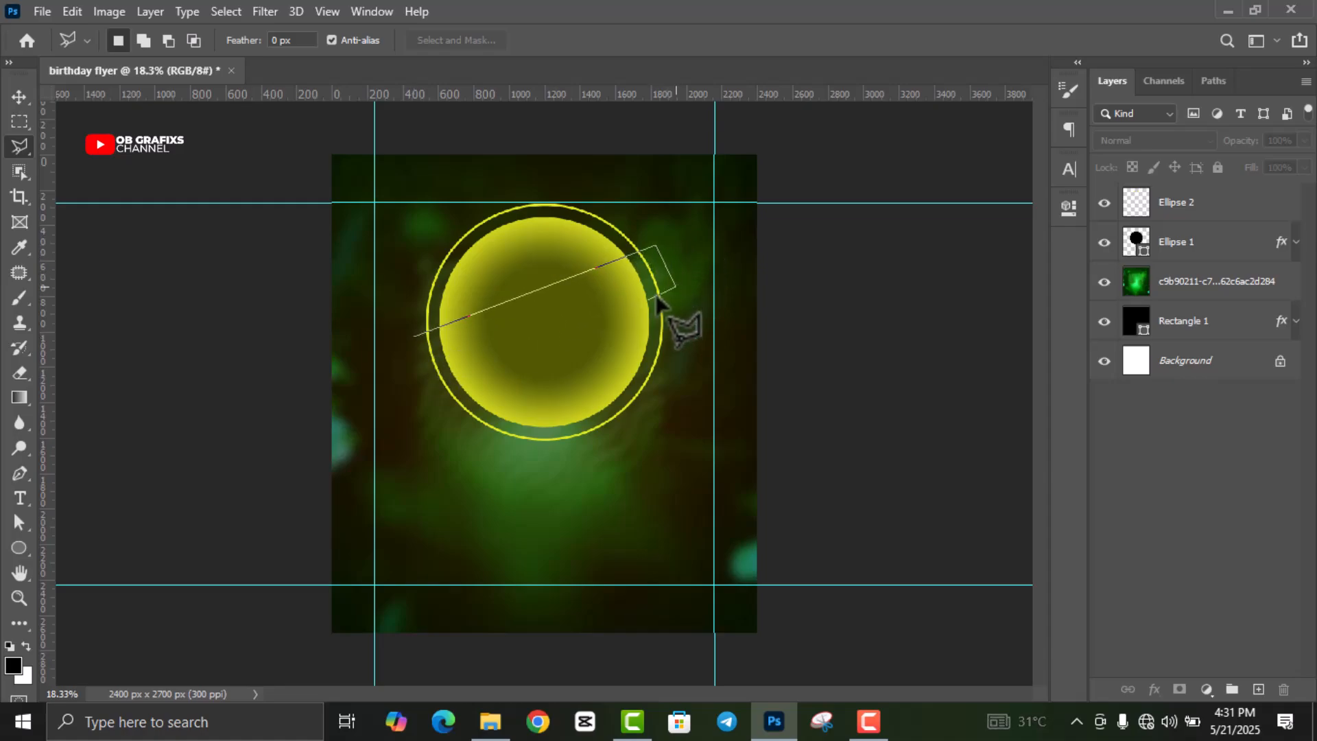
pyautogui.click(414, 382)
pyautogui.click(414, 336)
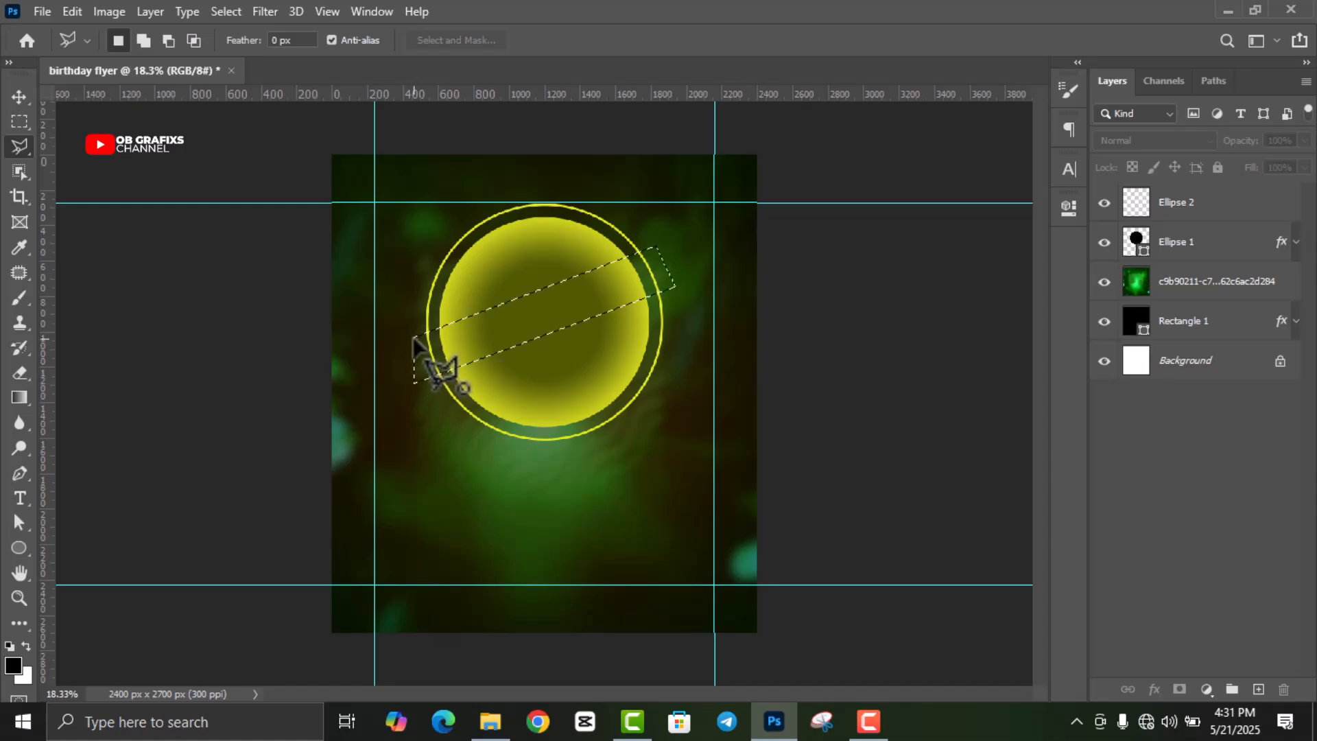
# Step: Delete the selected band from the yellow ring's layer to leave two opposite gaps, and clear the selection
pyautogui.click(1189, 207)
pyautogui.press('Delete')
pyautogui.rightClick(519, 331)
pyautogui.click(553, 338)
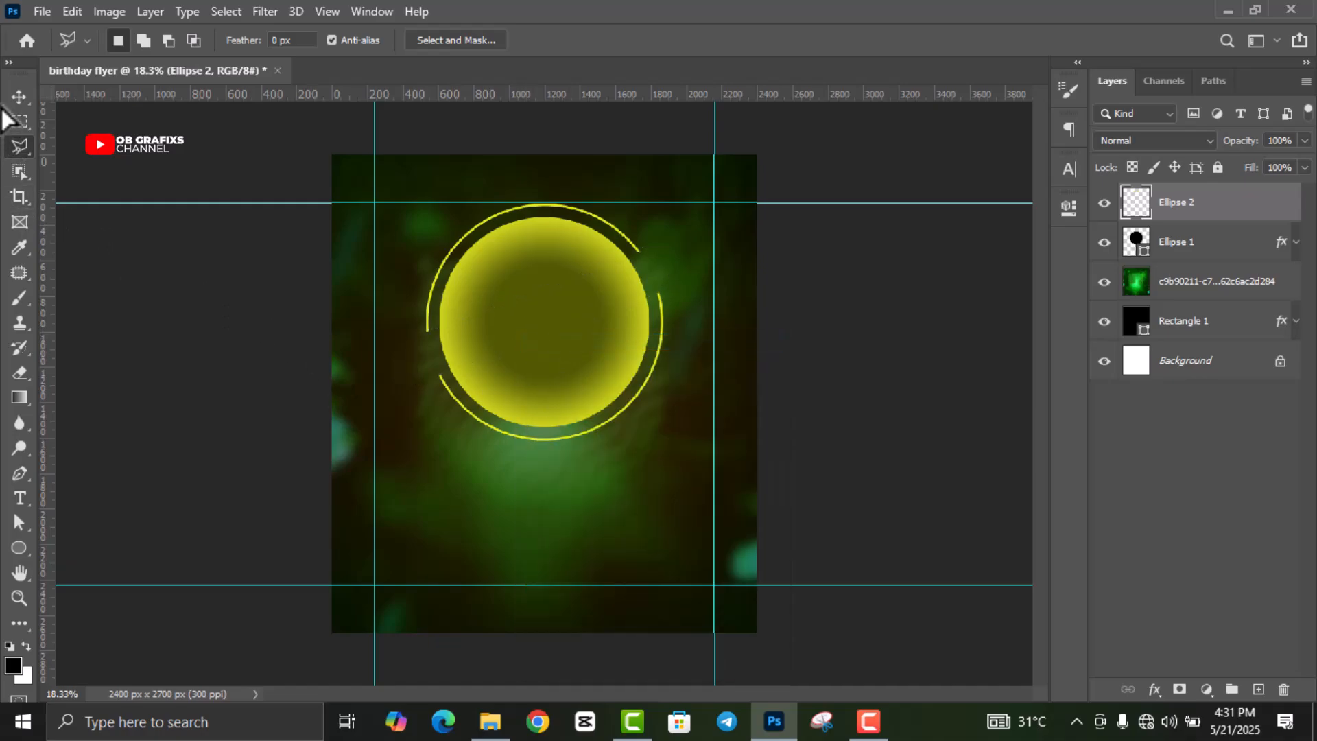
pyautogui.click(19, 97)
pyautogui.click(162, 303)
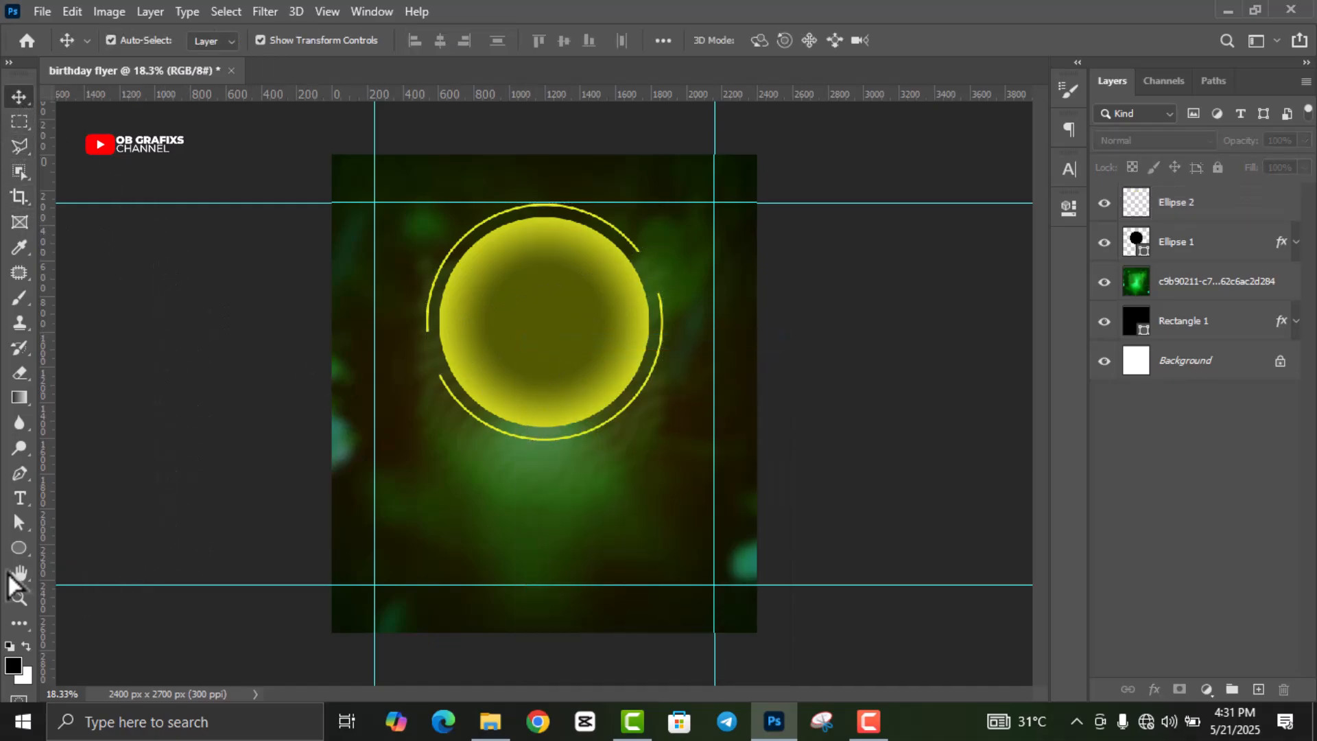
# Step: Draw a small circle about 103 px wide below the ring's left side and fill it with yellow e3ea1f
pyautogui.click(19, 548)
pyautogui.moveTo(404, 450); pyautogui.dragTo(422, 469)
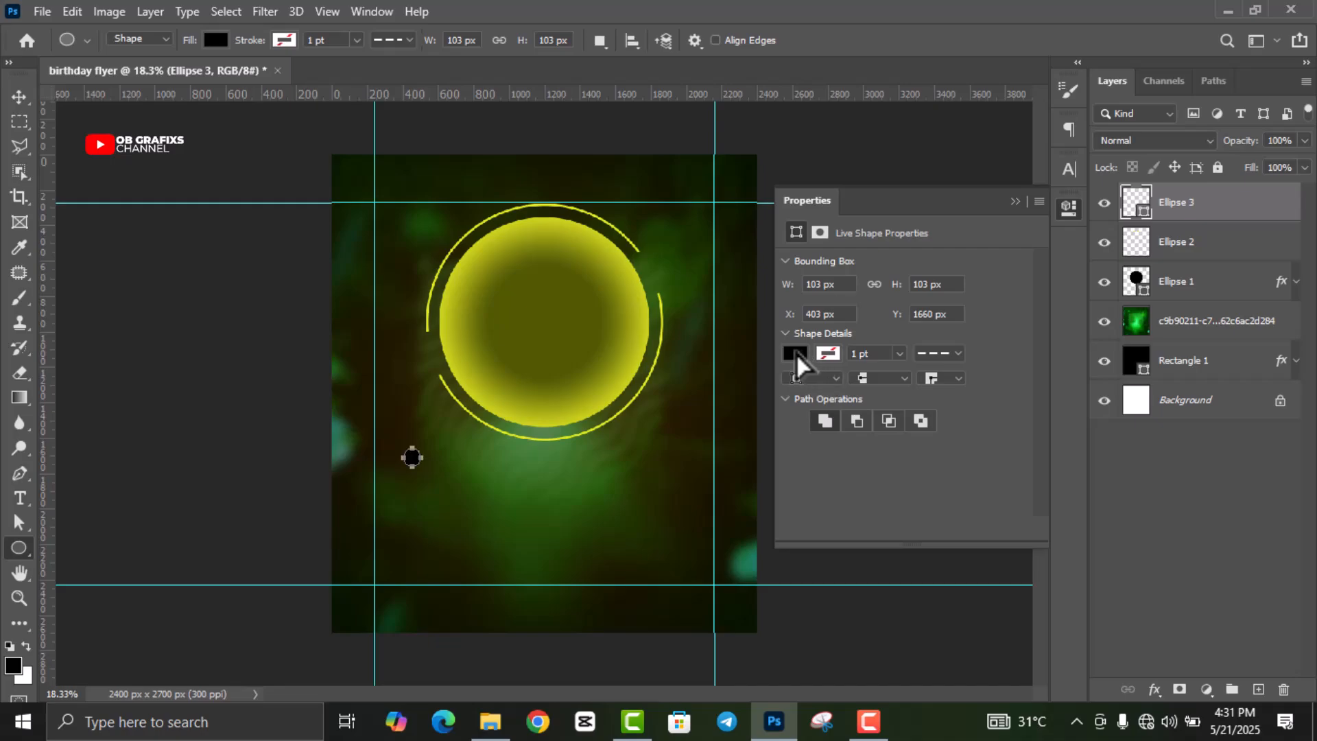
pyautogui.click(796, 354)
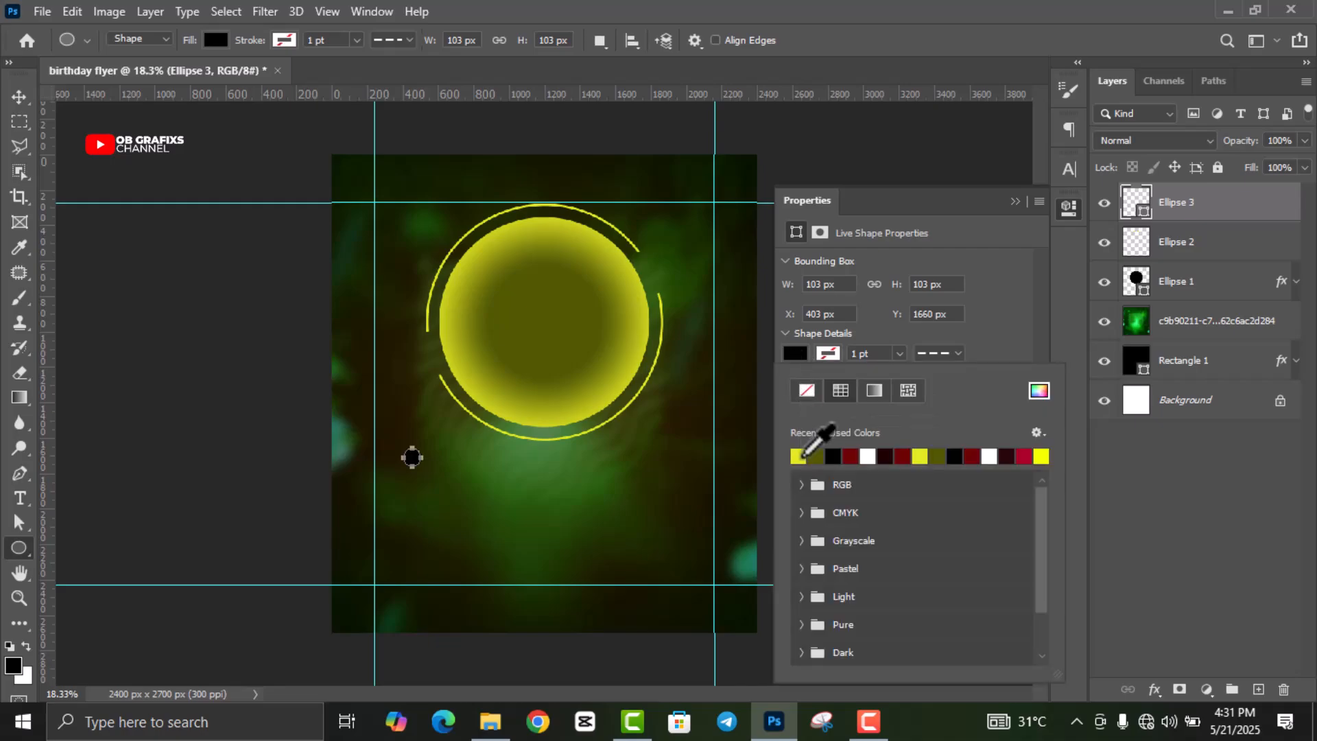
pyautogui.click(1039, 391)
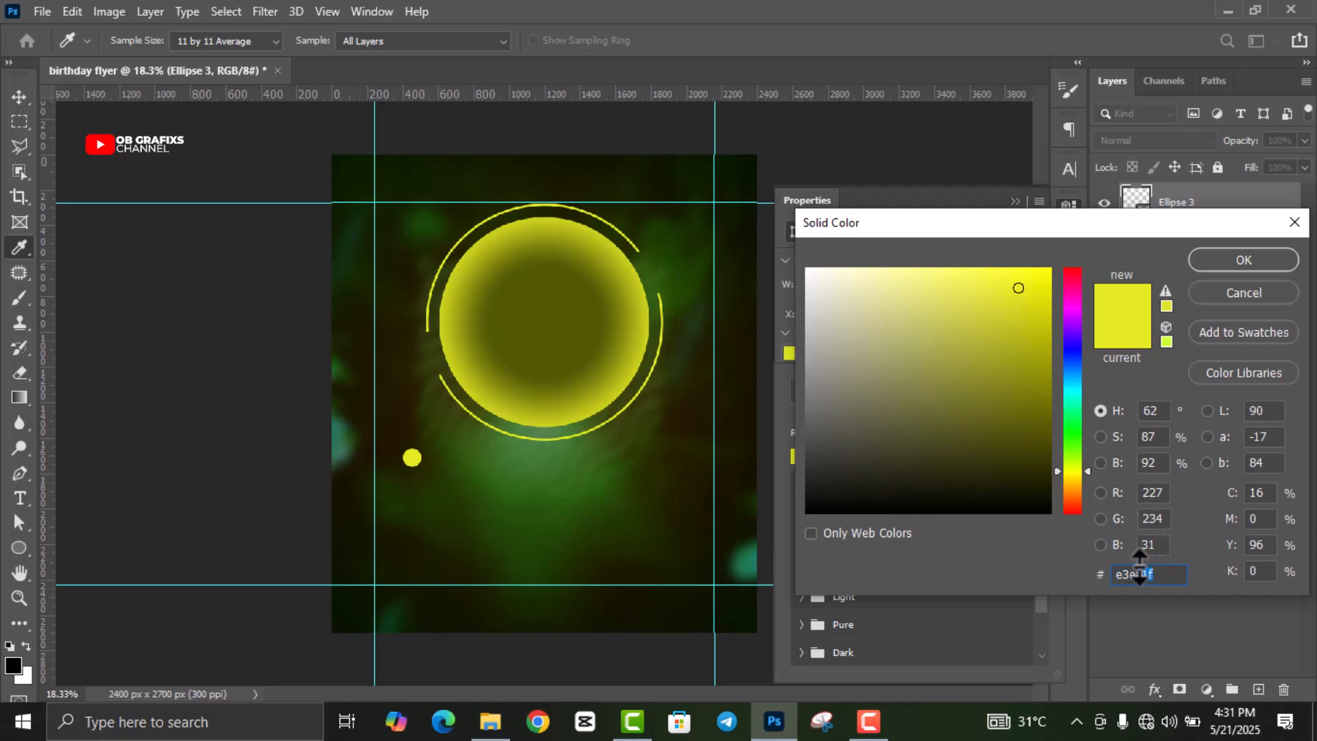
pyautogui.click(1216, 262)
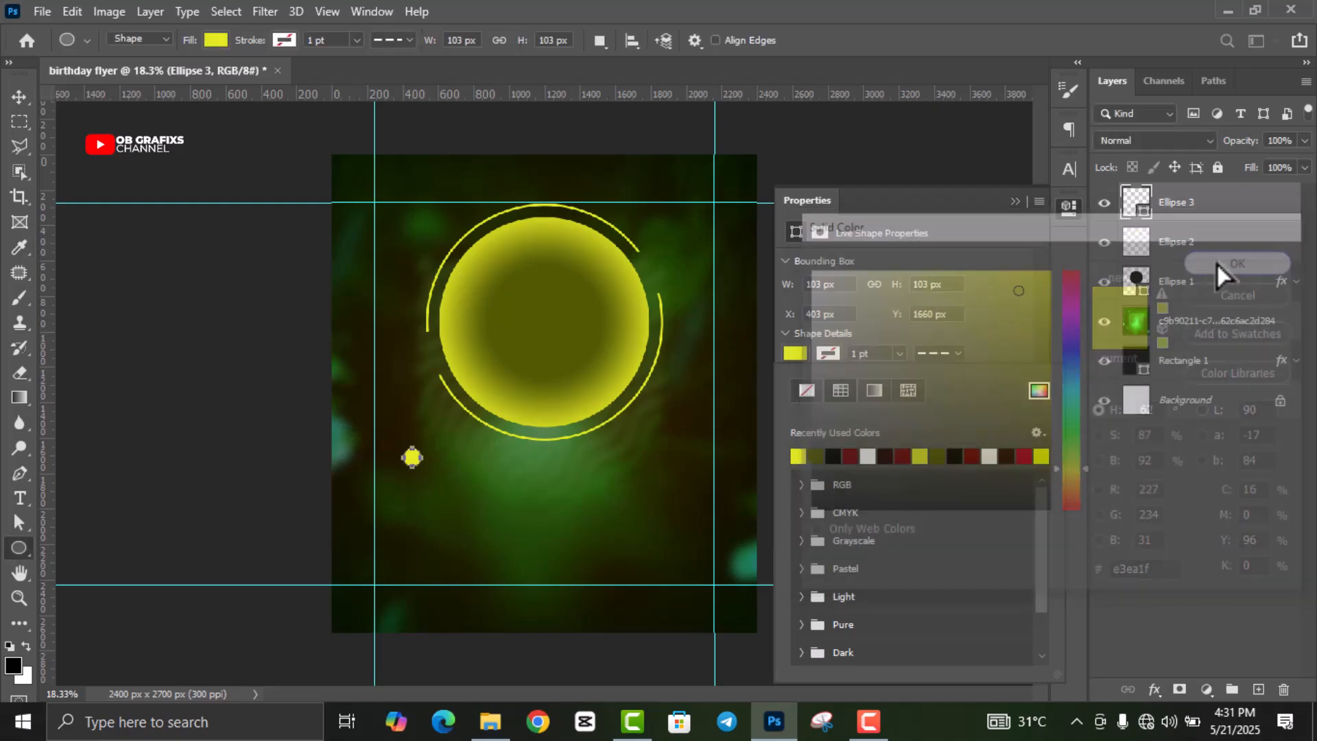
pyautogui.click(1072, 211)
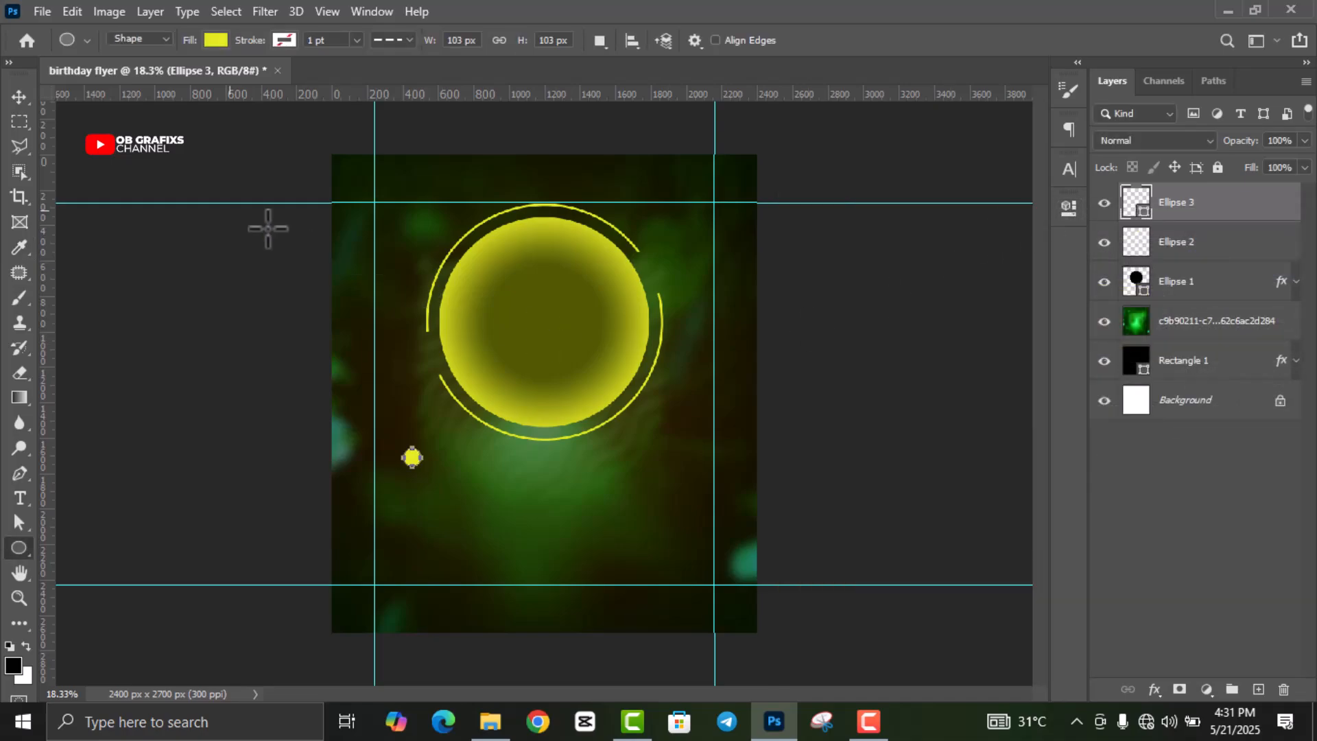
# Step: Move the small yellow dot into the ring's left gap and duplicate it, arranging the two dots along the gap
pyautogui.click(19, 96)
pyautogui.scroll(2, 470, 361)
pyautogui.scroll(2, 379, 494)
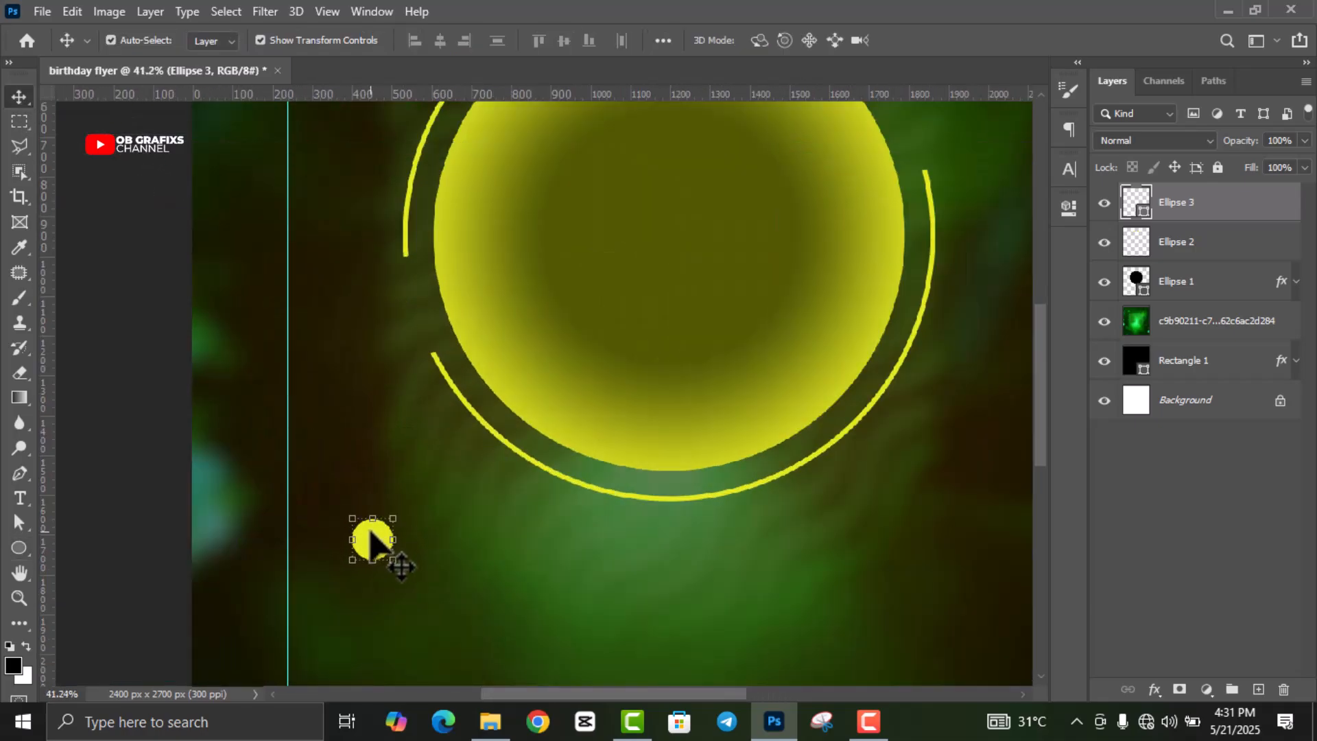
pyautogui.moveTo(374, 541); pyautogui.dragTo(414, 336)
pyautogui.hotkey('ctrl', 'j')
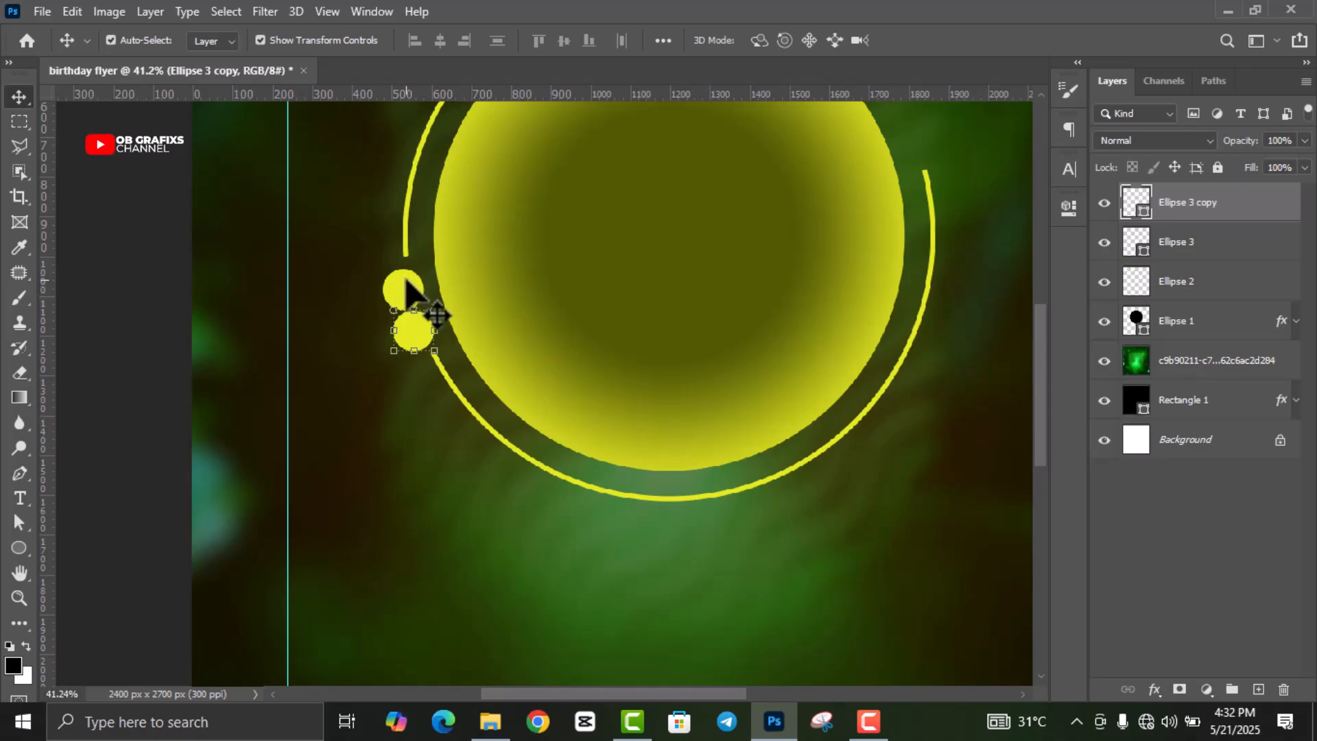
pyautogui.click(406, 288)
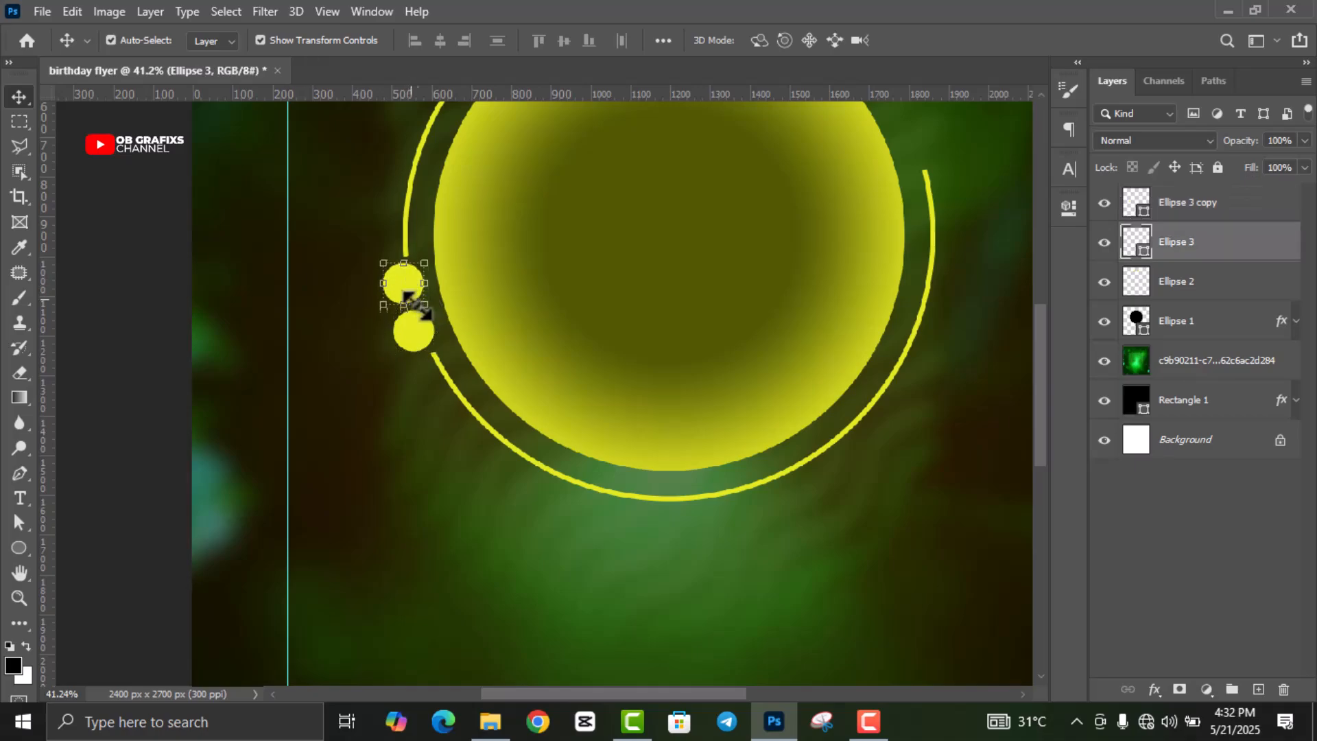
pyautogui.click(418, 336)
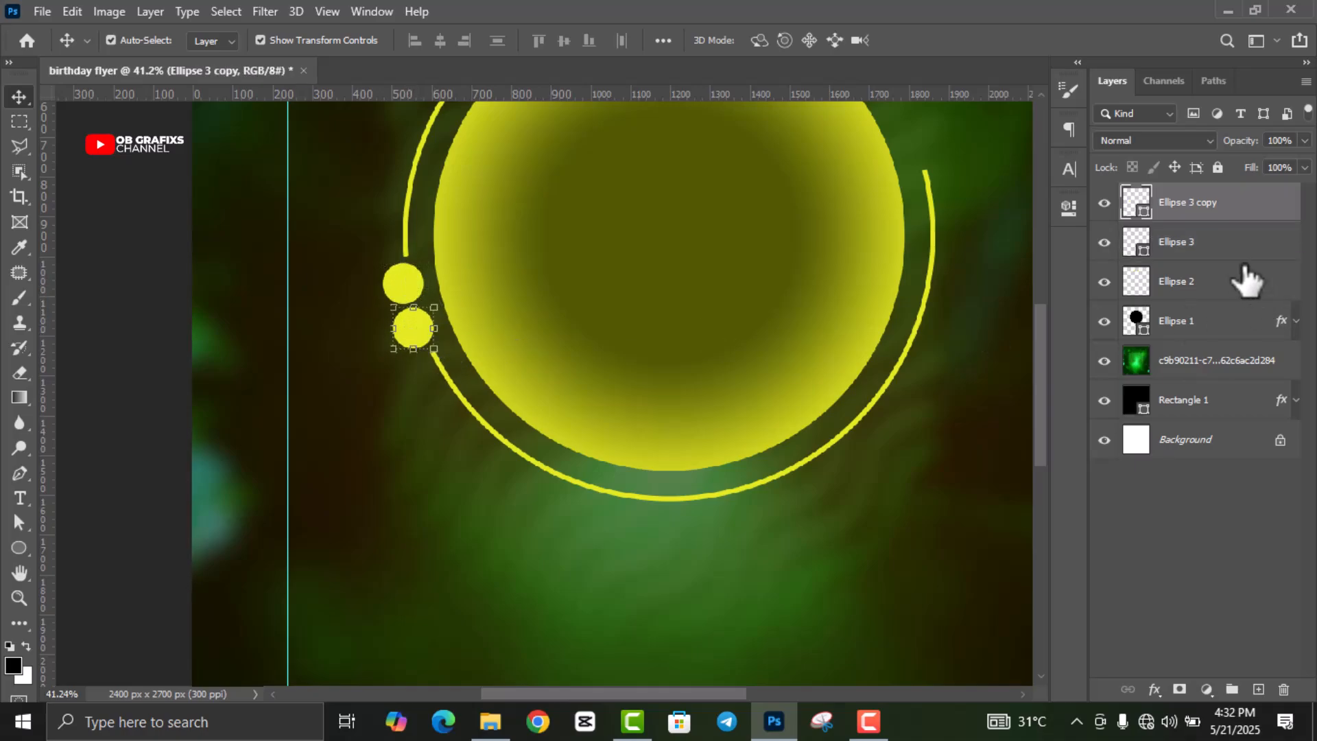
# Step: Duplicate both yellow dots together
pyautogui.click(1225, 246)
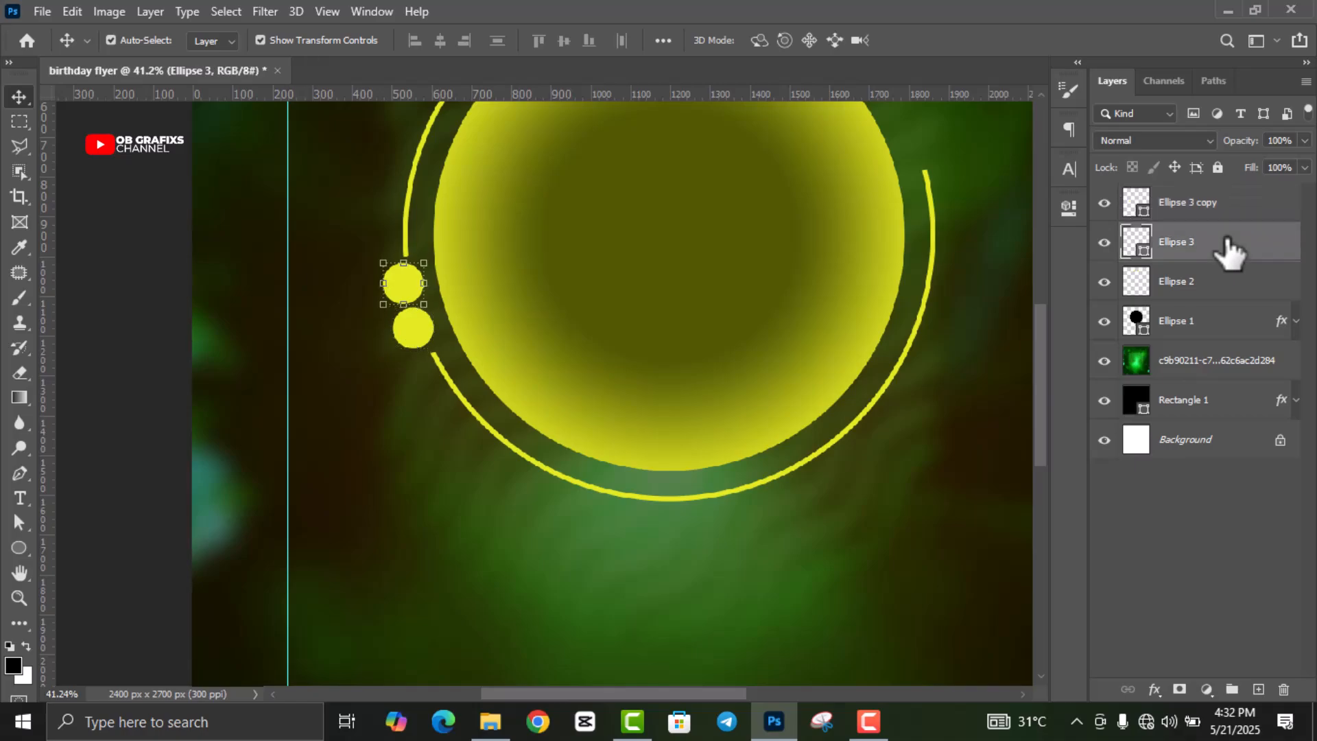
pyautogui.keyDown('shift'); pyautogui.click(1214, 206); pyautogui.keyUp('shift')
pyautogui.hotkey('ctrl', 'j')
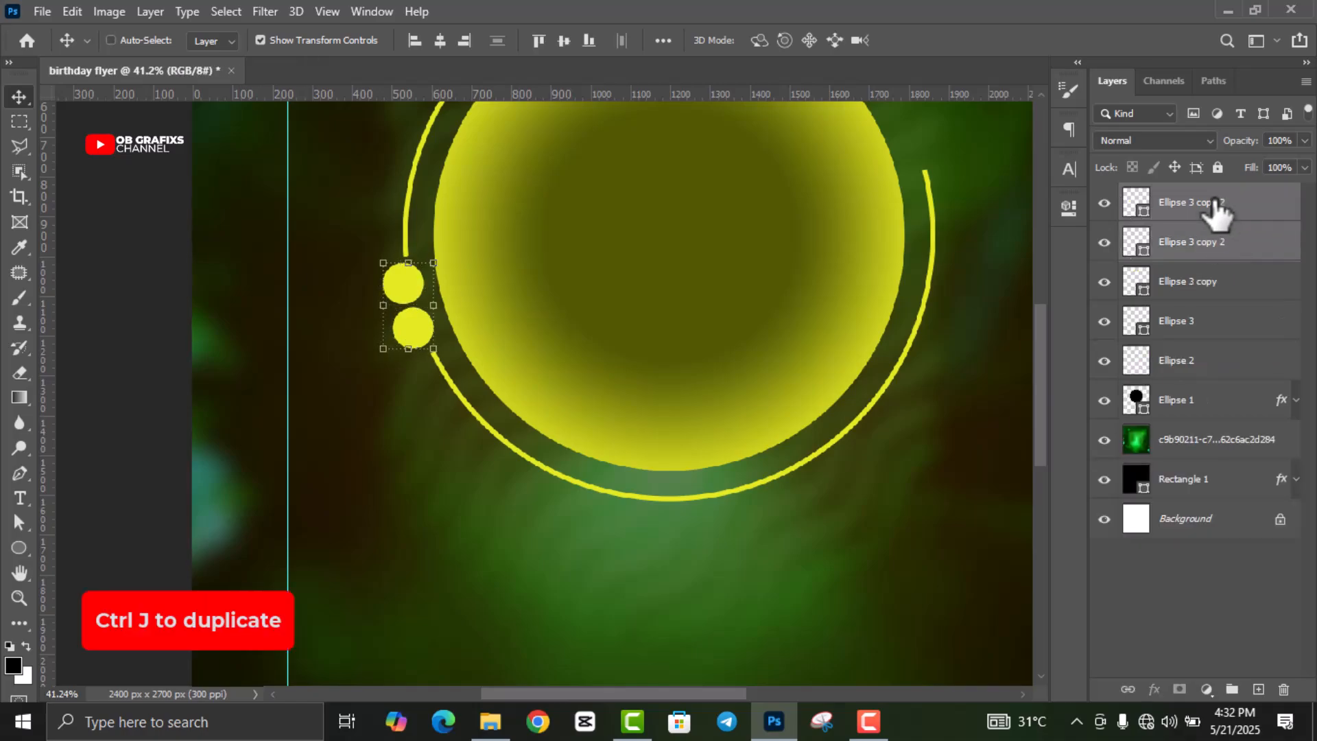
pyautogui.click(566, 337)
pyautogui.scroll(-3, 849, 361)
pyautogui.scroll(2, 963, 145)
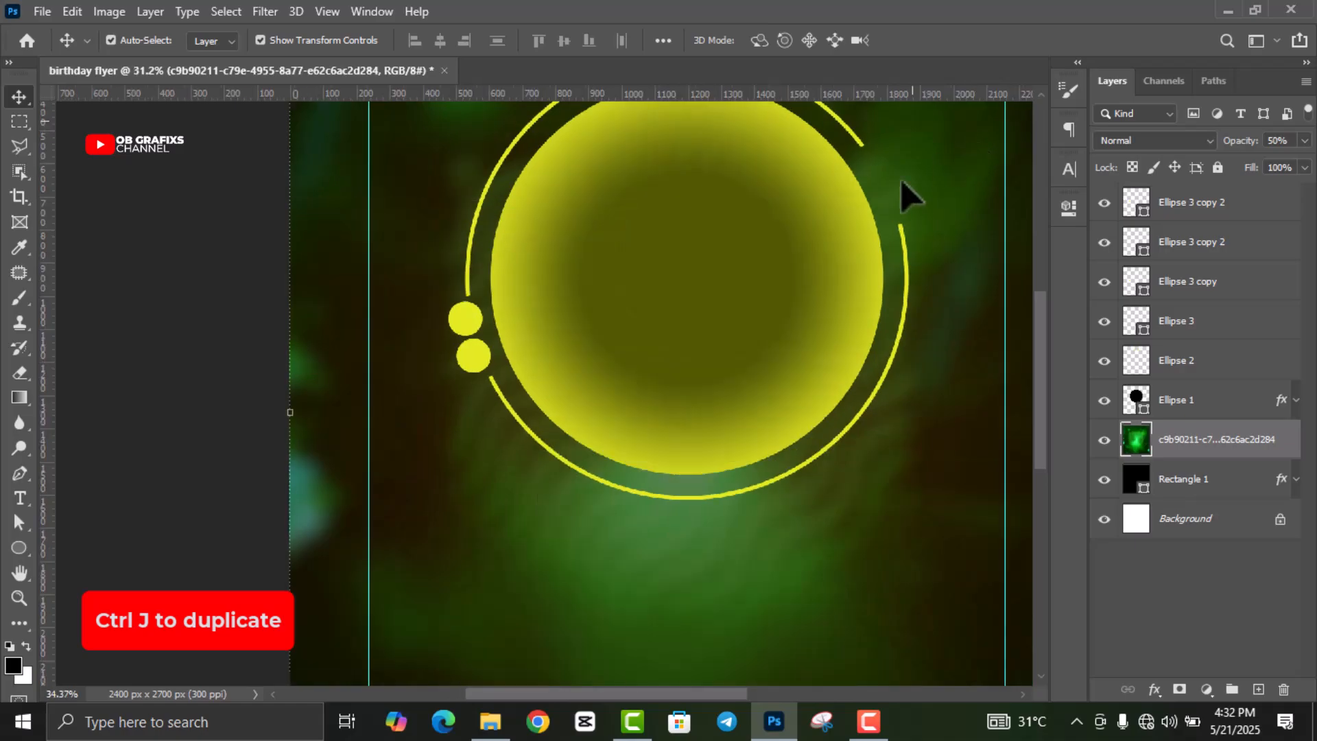
# Step: Move the duplicated pair of dots into the ring's right gap and rotate it about -8.77° to follow the curve
pyautogui.click(1173, 248)
pyautogui.keyDown('shift'); pyautogui.click(1178, 207); pyautogui.keyUp('shift')
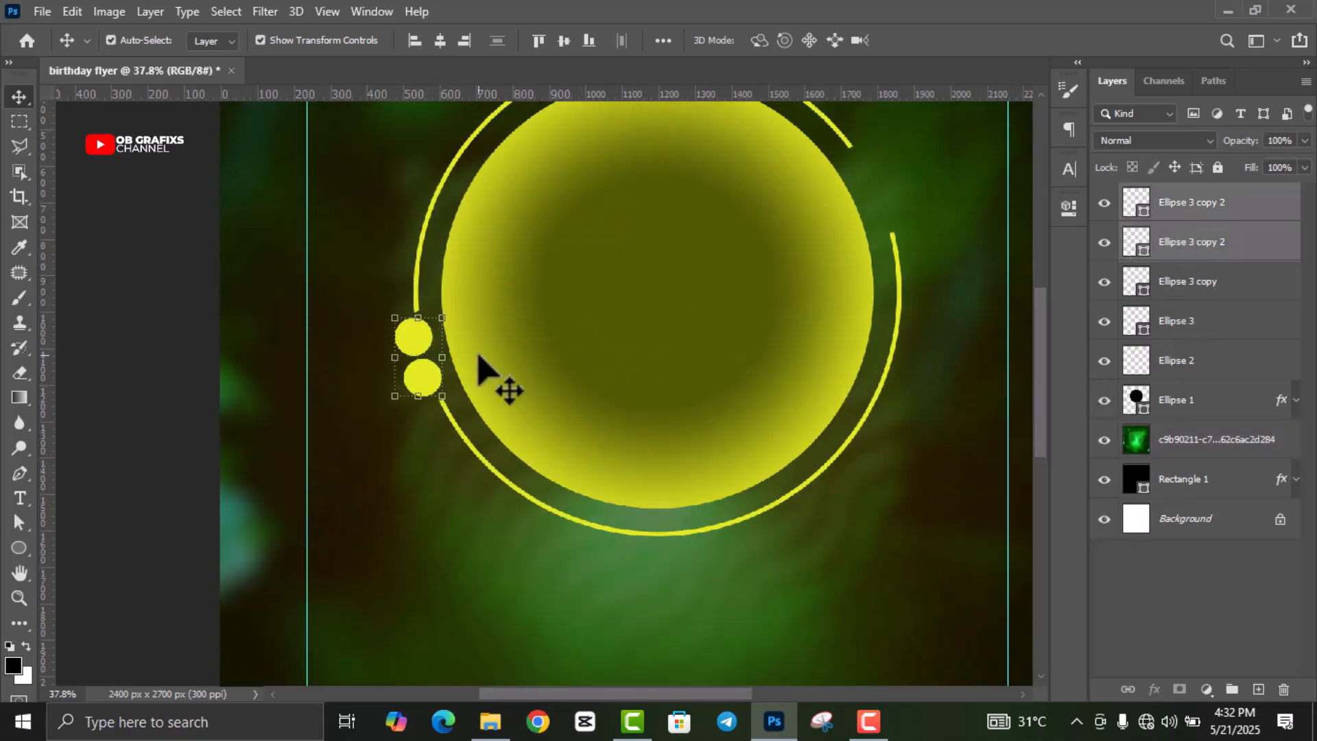
pyautogui.moveTo(430, 379); pyautogui.dragTo(922, 247)
pyautogui.hotkey('ctrl', 't')
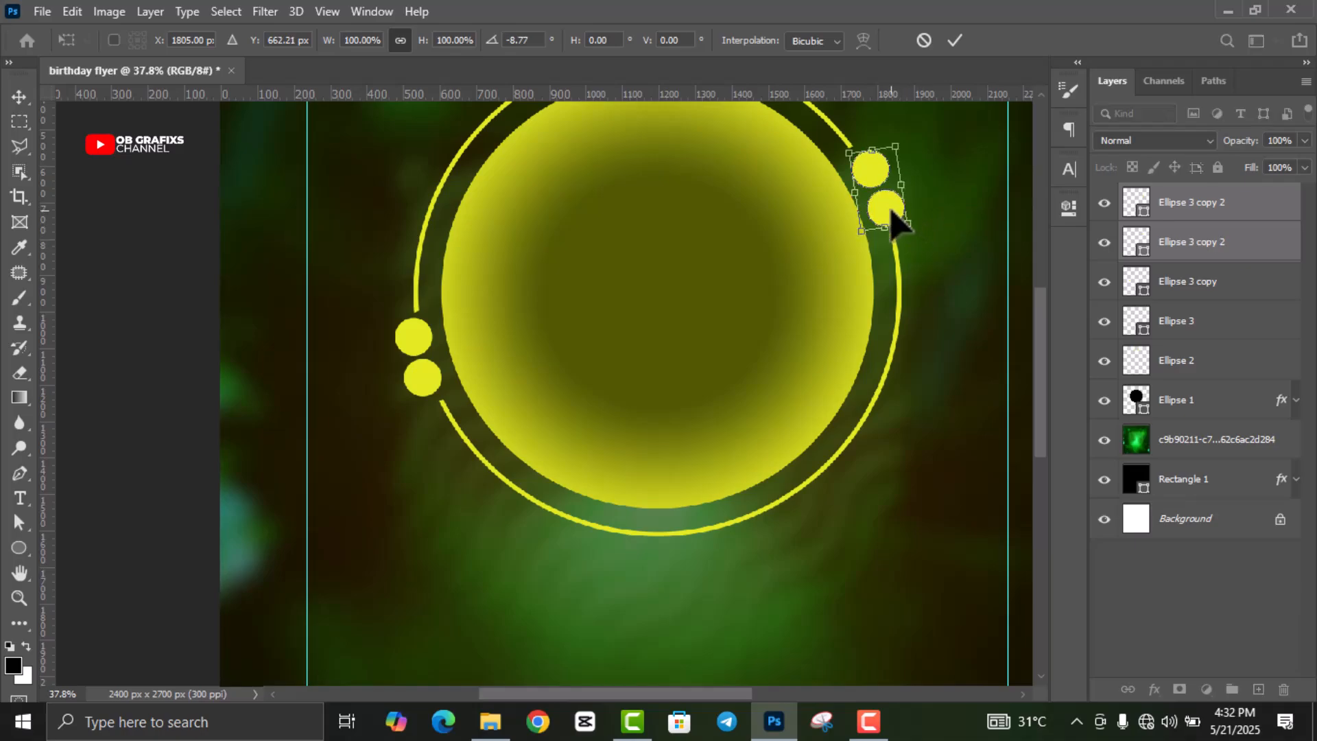
pyautogui.press('Up')
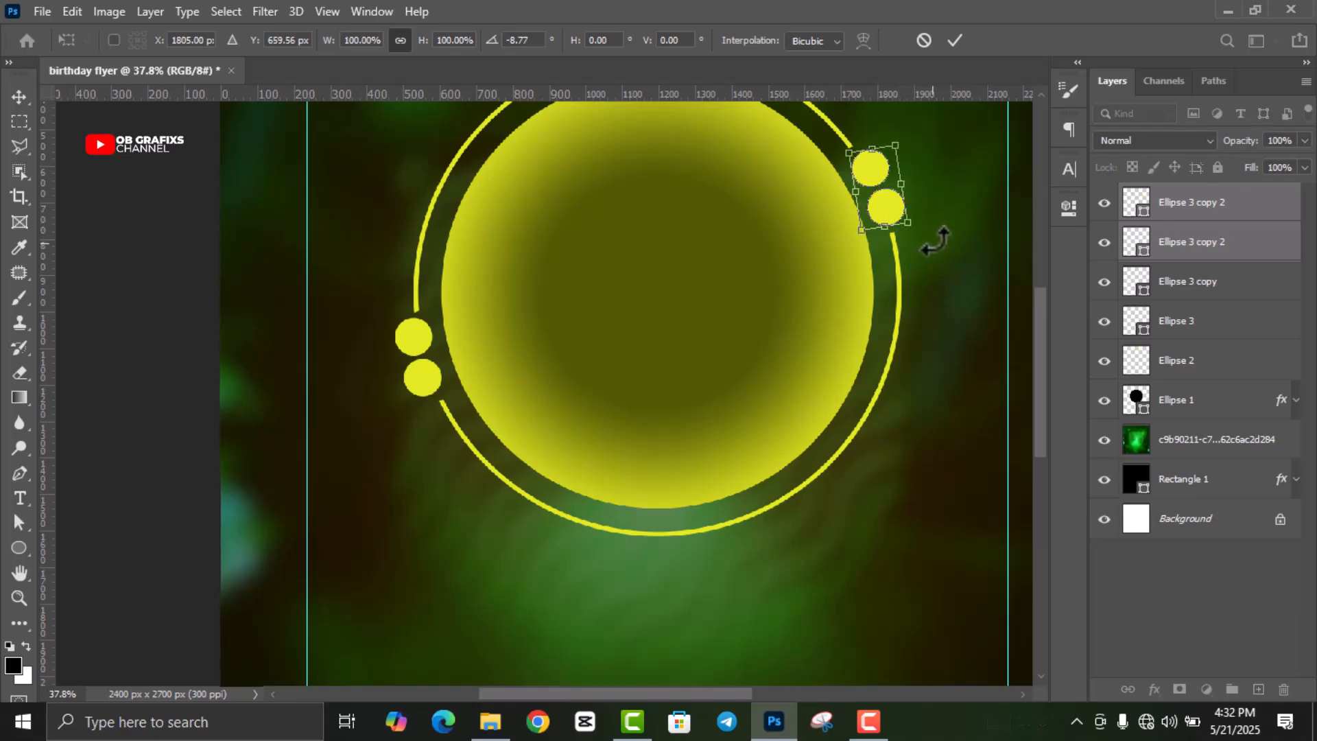
pyautogui.click(955, 40)
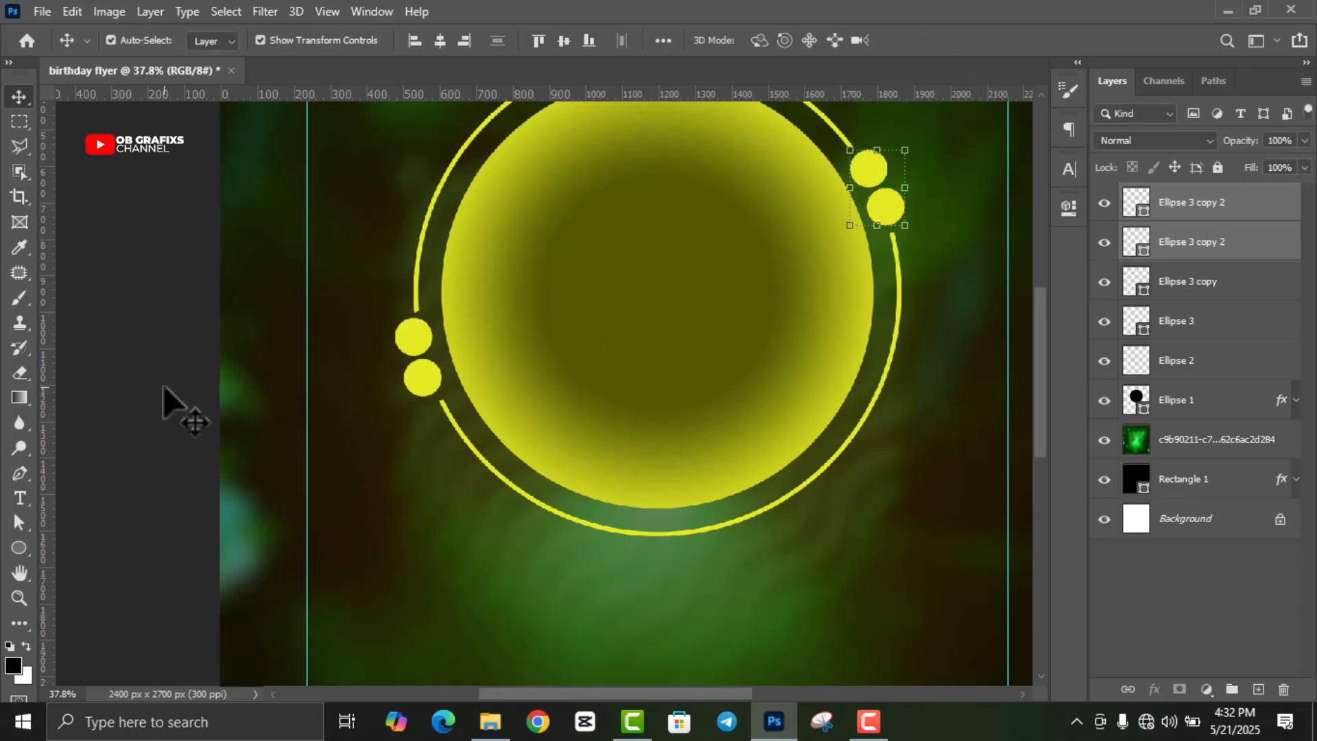
pyautogui.click(163, 385)
pyautogui.keyDown('alt'); pyautogui.scroll(-5, 686, 382); pyautogui.keyUp('alt')
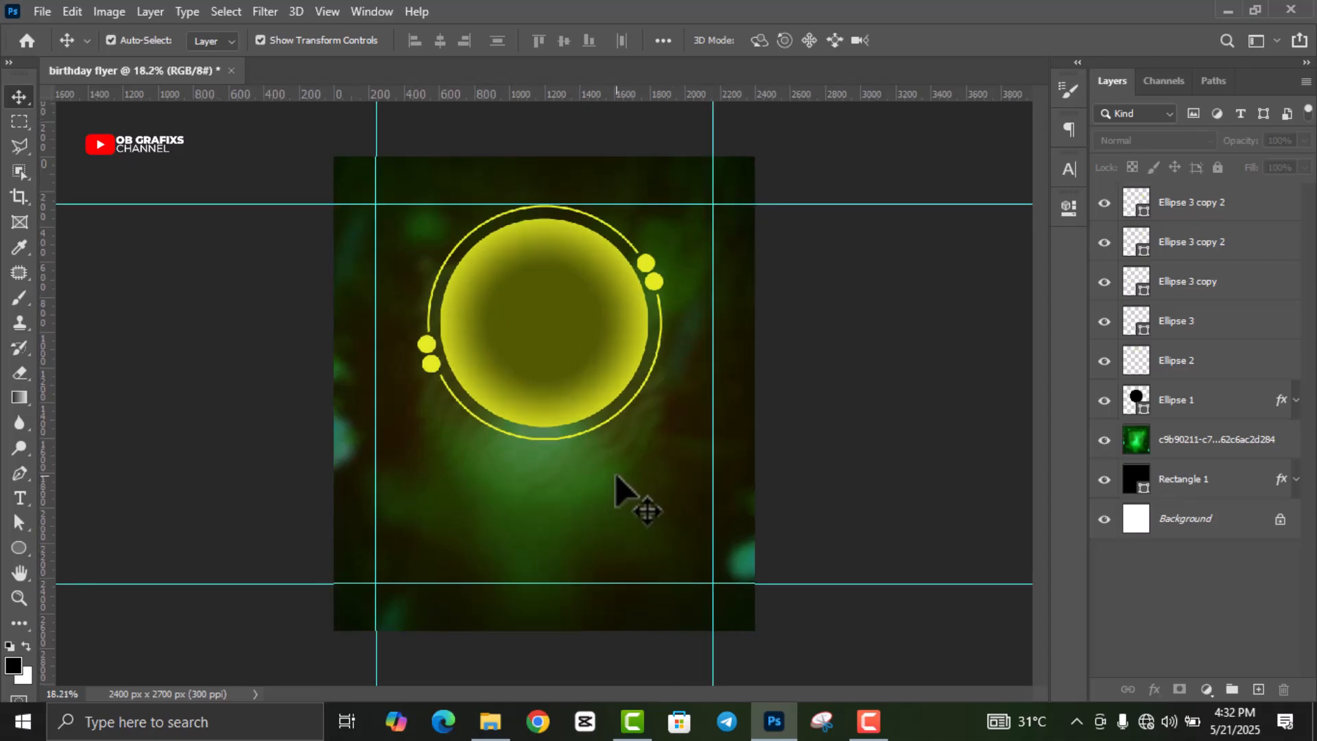
# Step: Place the image Picture 1 from File Explorer onto the flyer, centred in front of the yellow circle
pyautogui.click(489, 720)
pyautogui.click(641, 137)
pyautogui.moveTo(640, 133); pyautogui.dragTo(541, 495)
pyautogui.click(922, 41)
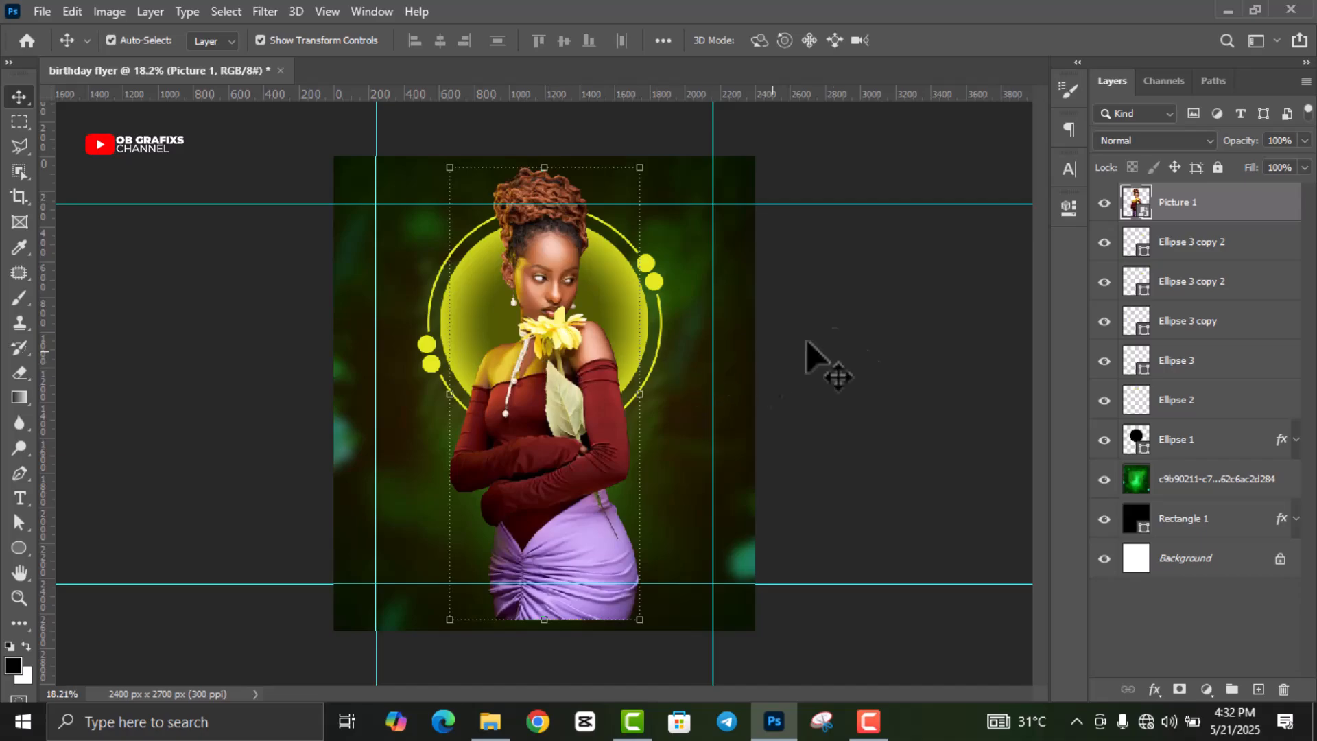
# Step: Rasterize the Picture 1 layer and fade out the woman's lower body with a soft 1457 px eraser
pyautogui.rightClick(1174, 206)
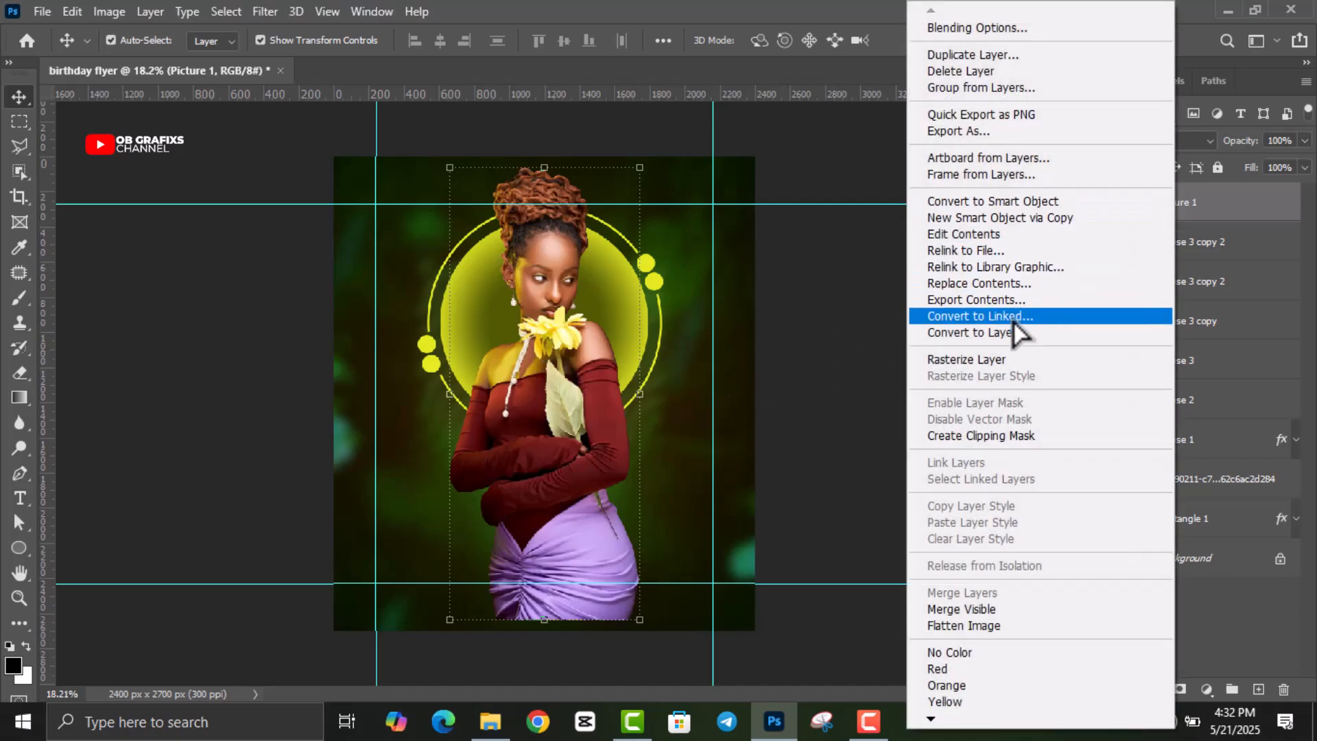
pyautogui.click(994, 361)
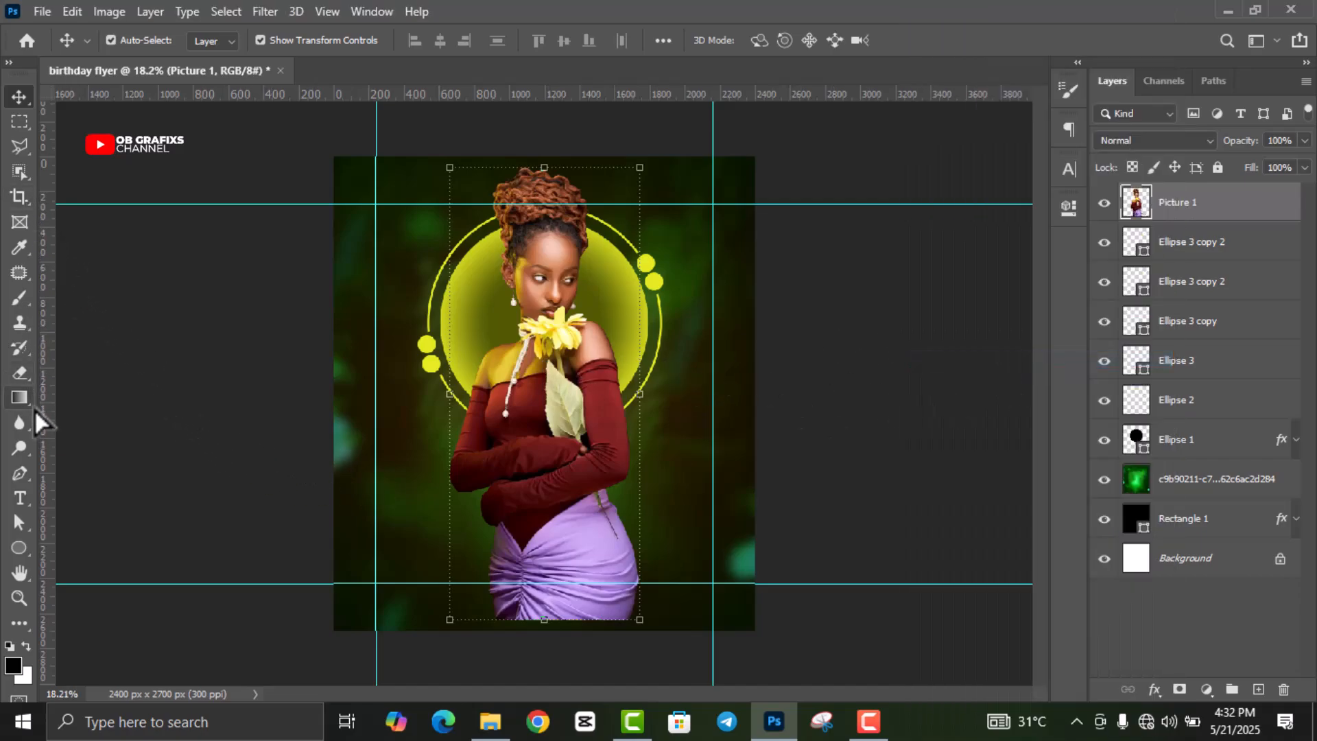
pyautogui.click(30, 369)
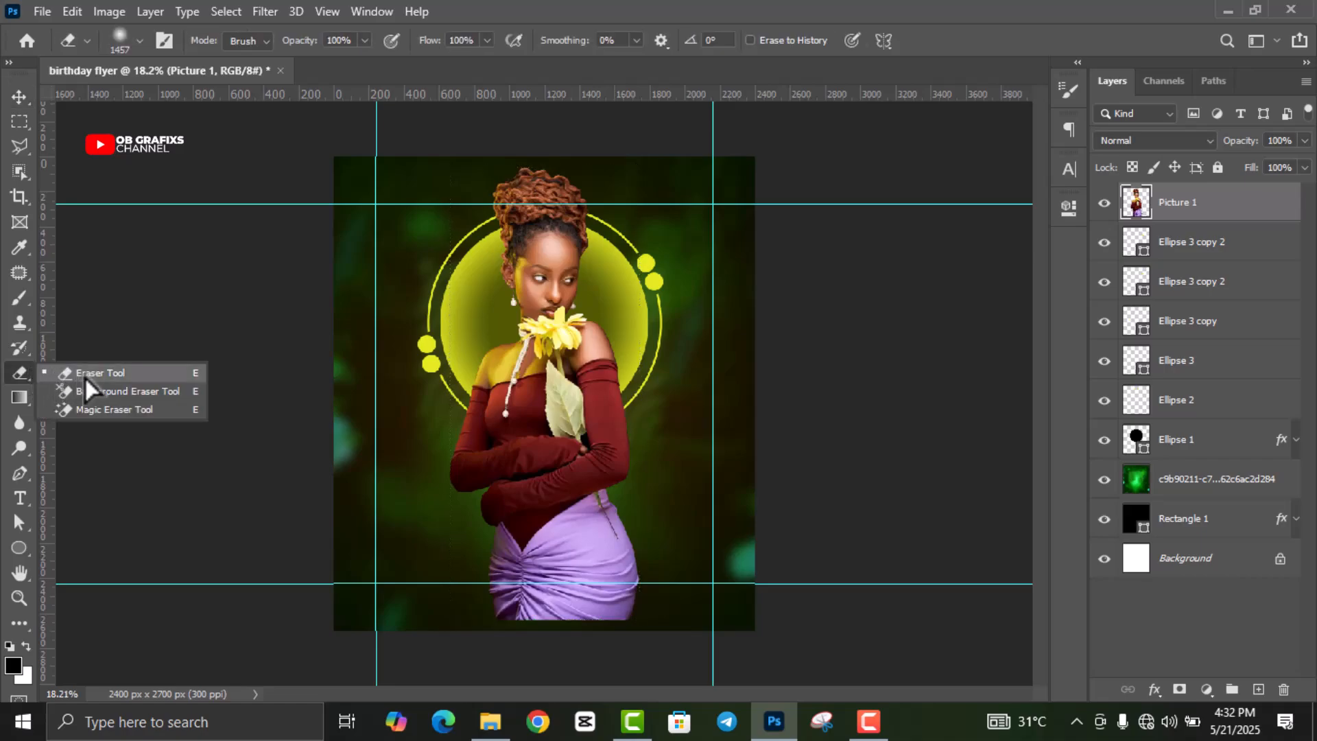
pyautogui.click(85, 374)
pyautogui.moveTo(523, 541)
pyautogui.mouseDown()
pyautogui.moveTo(573, 531)
pyautogui.moveTo(632, 631)
pyautogui.moveTo(471, 632)
pyautogui.moveTo(630, 619)
pyautogui.moveTo(511, 607)
pyautogui.moveTo(583, 598)
pyautogui.moveTo(558, 561)
pyautogui.moveTo(638, 686)
pyautogui.mouseUp()
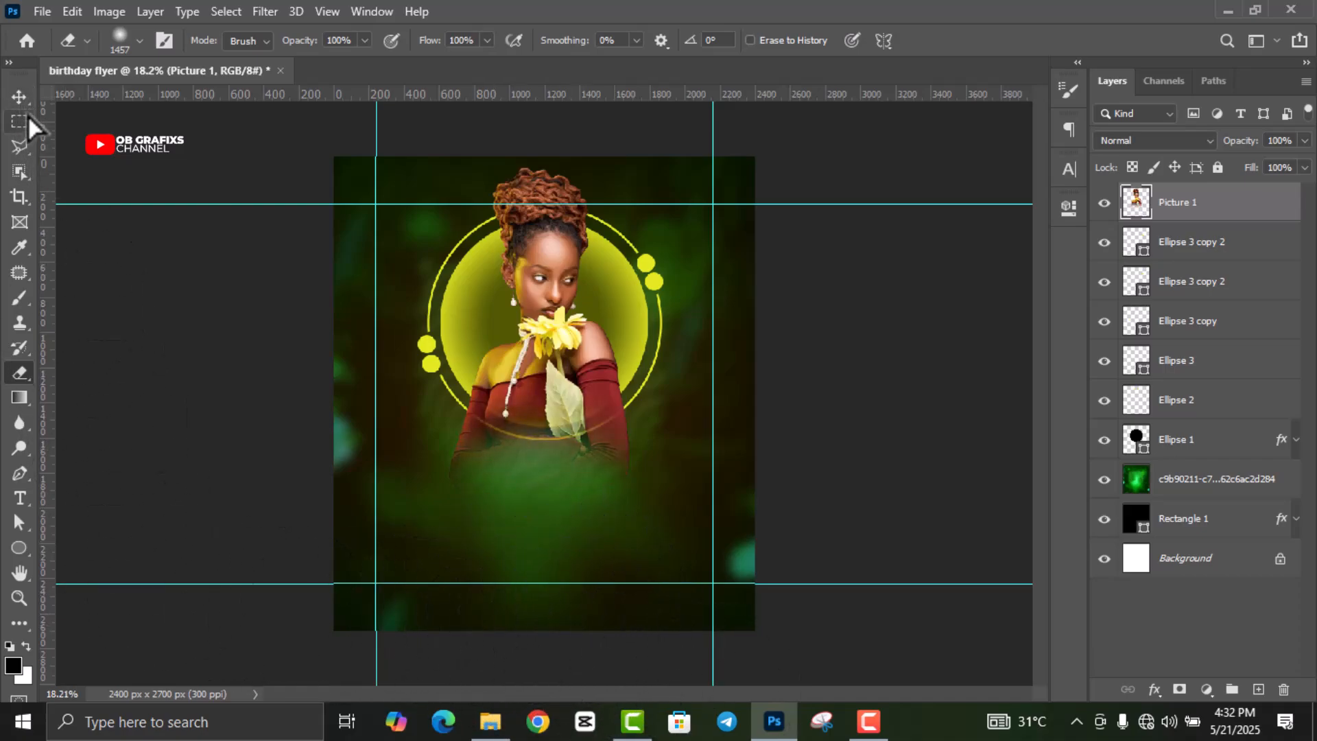
# Step: Move the woman's picture down so her head sits inside the yellow circle, and deselect it
pyautogui.click(19, 96)
pyautogui.moveTo(567, 350); pyautogui.dragTo(575, 424)
pyautogui.click(836, 337)
pyautogui.click(844, 398)
pyautogui.scroll(-1, 648, 382)
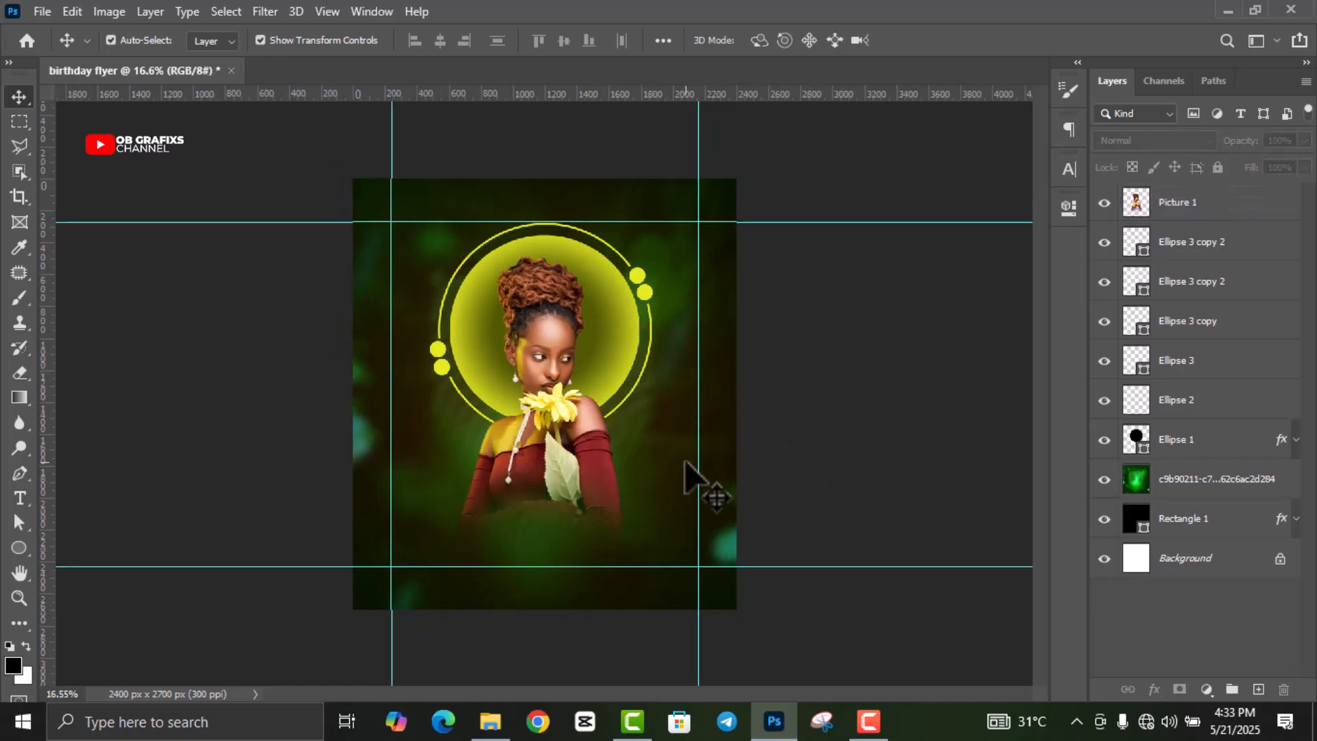
pyautogui.scroll(1, 699, 544)
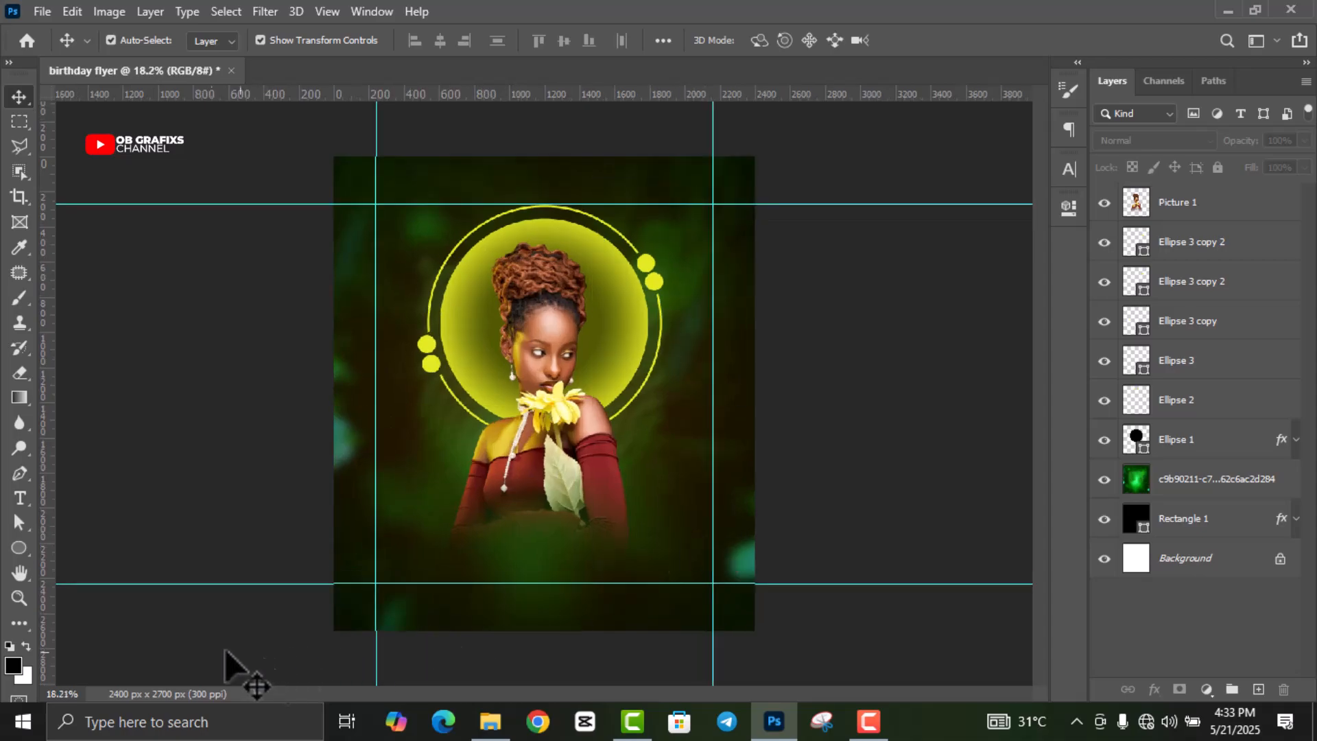
# Step: Draw a rectangle about 2005 by 353 px along the flyer's bottom edge and fill it with the most recently used yellow
pyautogui.click(19, 548)
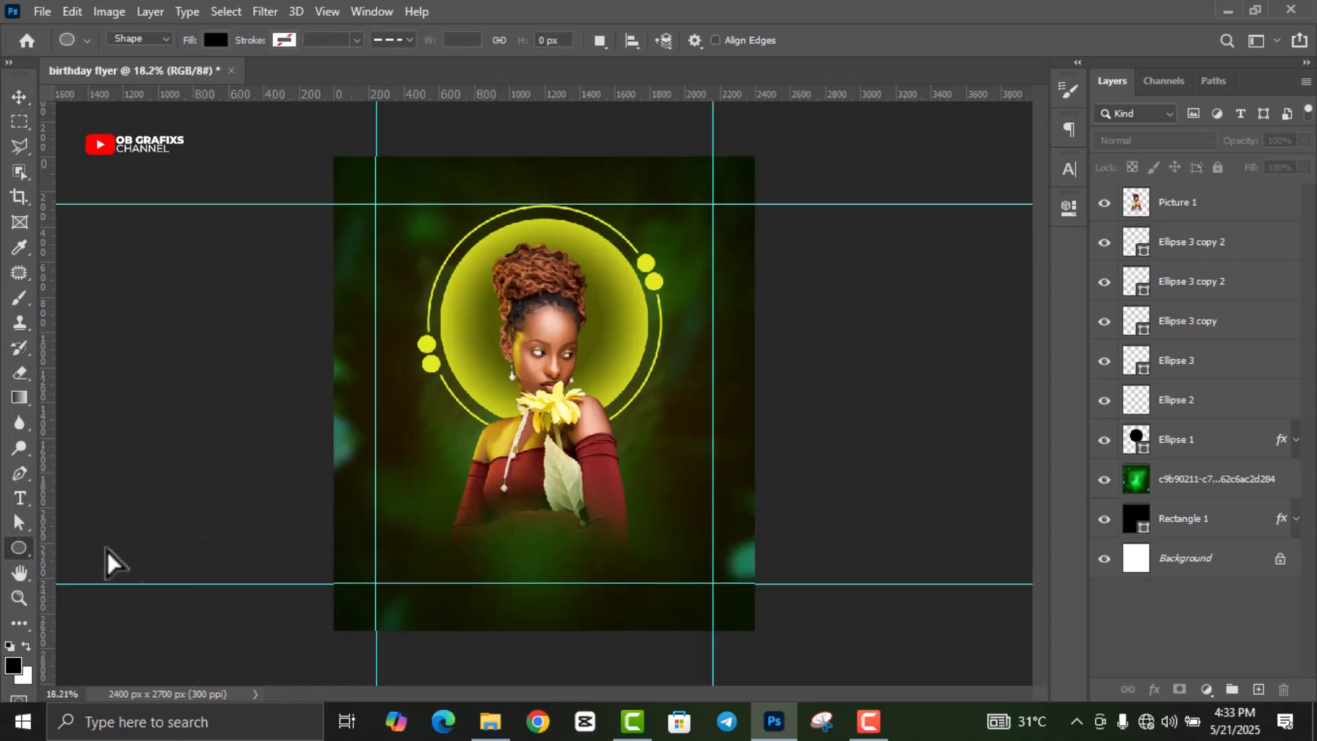
pyautogui.moveTo(432, 585); pyautogui.dragTo(784, 645)
pyautogui.click(796, 323)
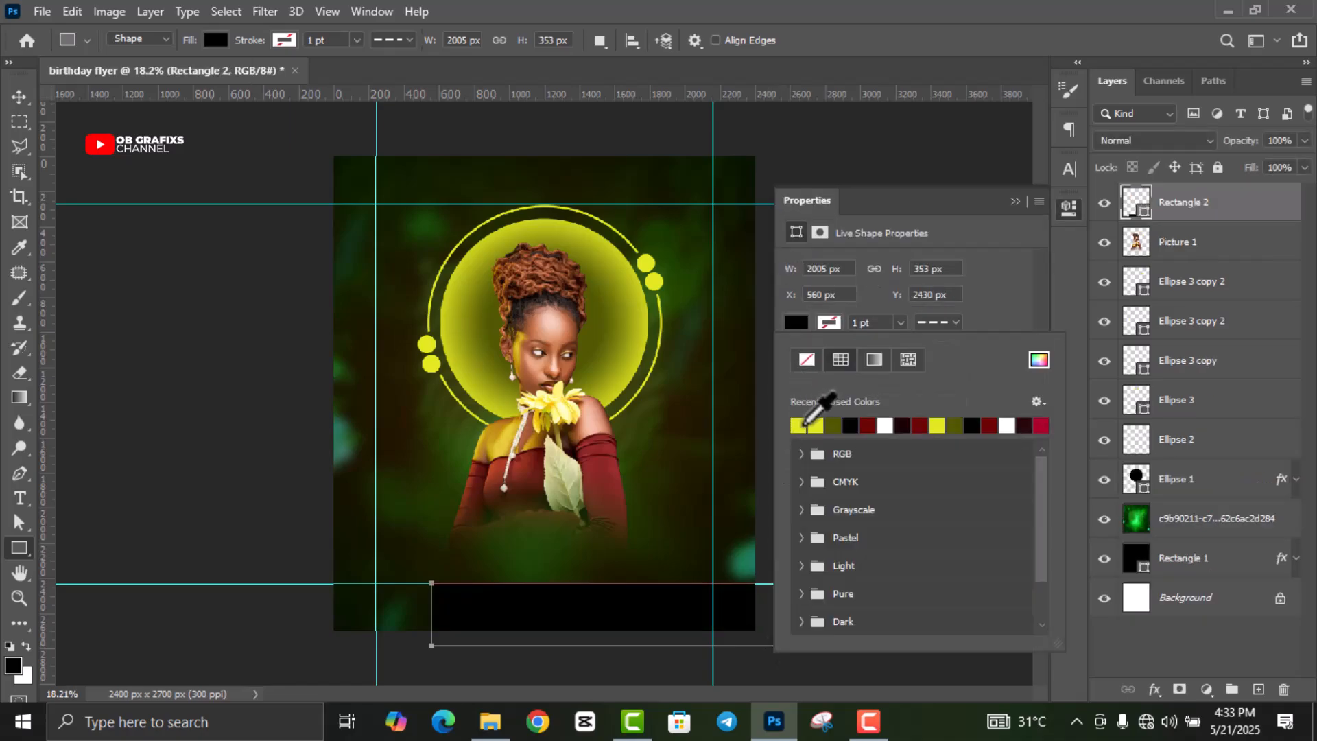
pyautogui.click(804, 424)
pyautogui.click(1069, 207)
pyautogui.click(1069, 208)
# Step: Rotate the yellow rectangle to about -12.5° and position it as a slanted wedge in the flyer's bottom-right corner
pyautogui.click(19, 96)
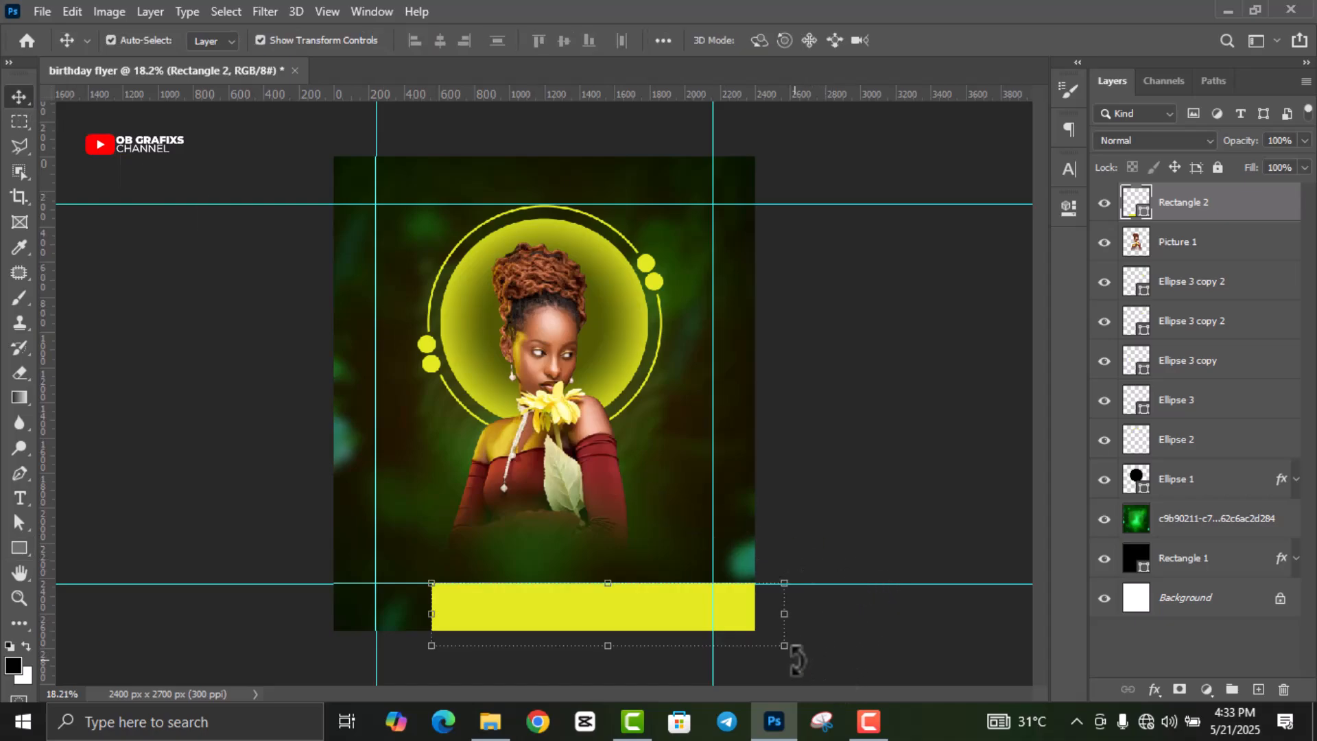
pyautogui.moveTo(795, 662)
pyautogui.mouseDown()
pyautogui.moveTo(803, 620)
pyautogui.moveTo(758, 627)
pyautogui.moveTo(794, 648)
pyautogui.mouseUp()
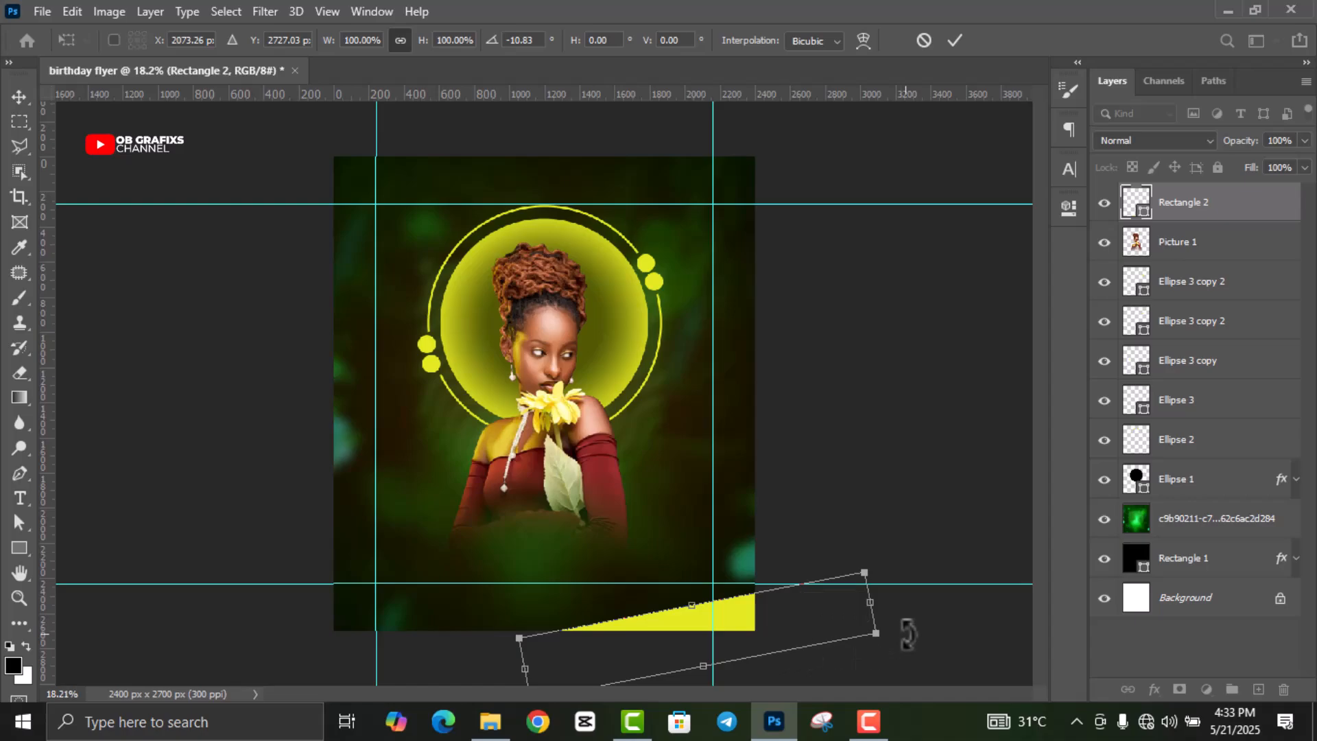
pyautogui.moveTo(908, 638)
pyautogui.mouseDown()
pyautogui.moveTo(896, 597)
pyautogui.moveTo(895, 628)
pyautogui.mouseUp()
pyautogui.moveTo(729, 619); pyautogui.dragTo(720, 617)
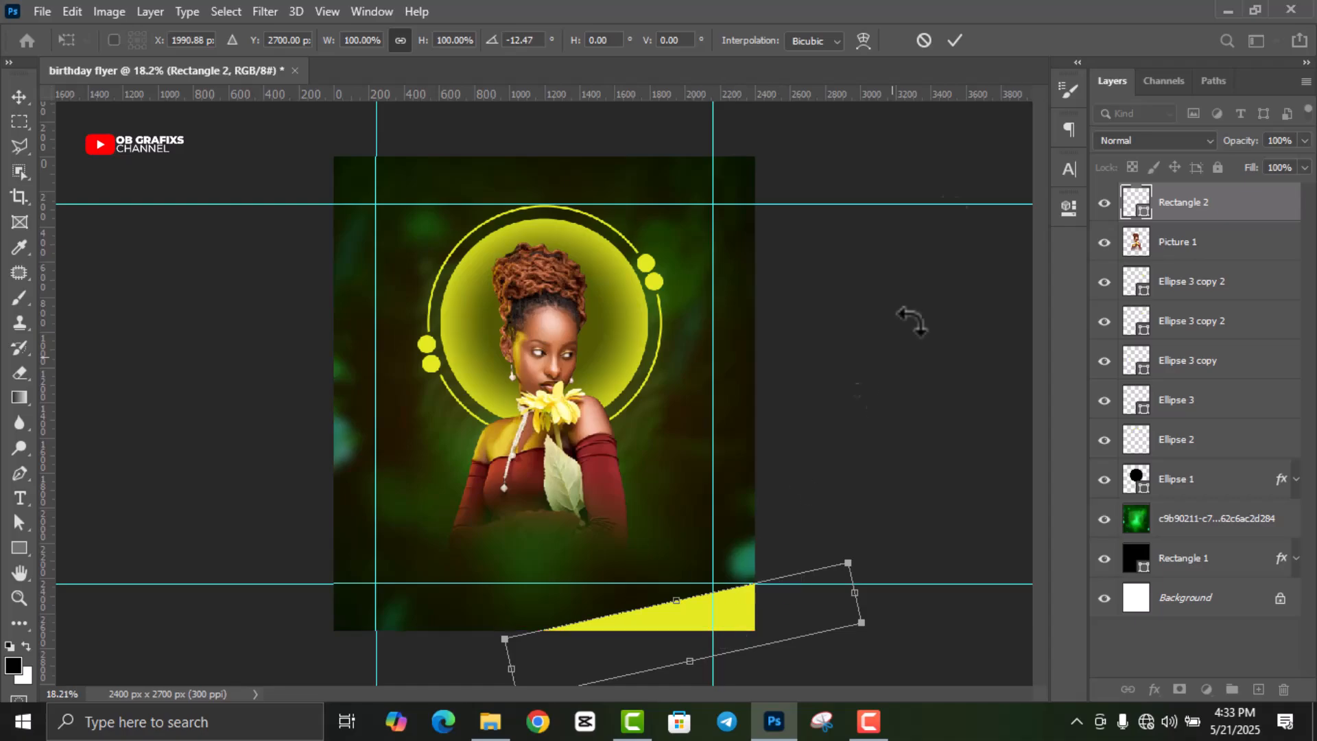
pyautogui.press('Return')
pyautogui.scroll(-1, 827, 374)
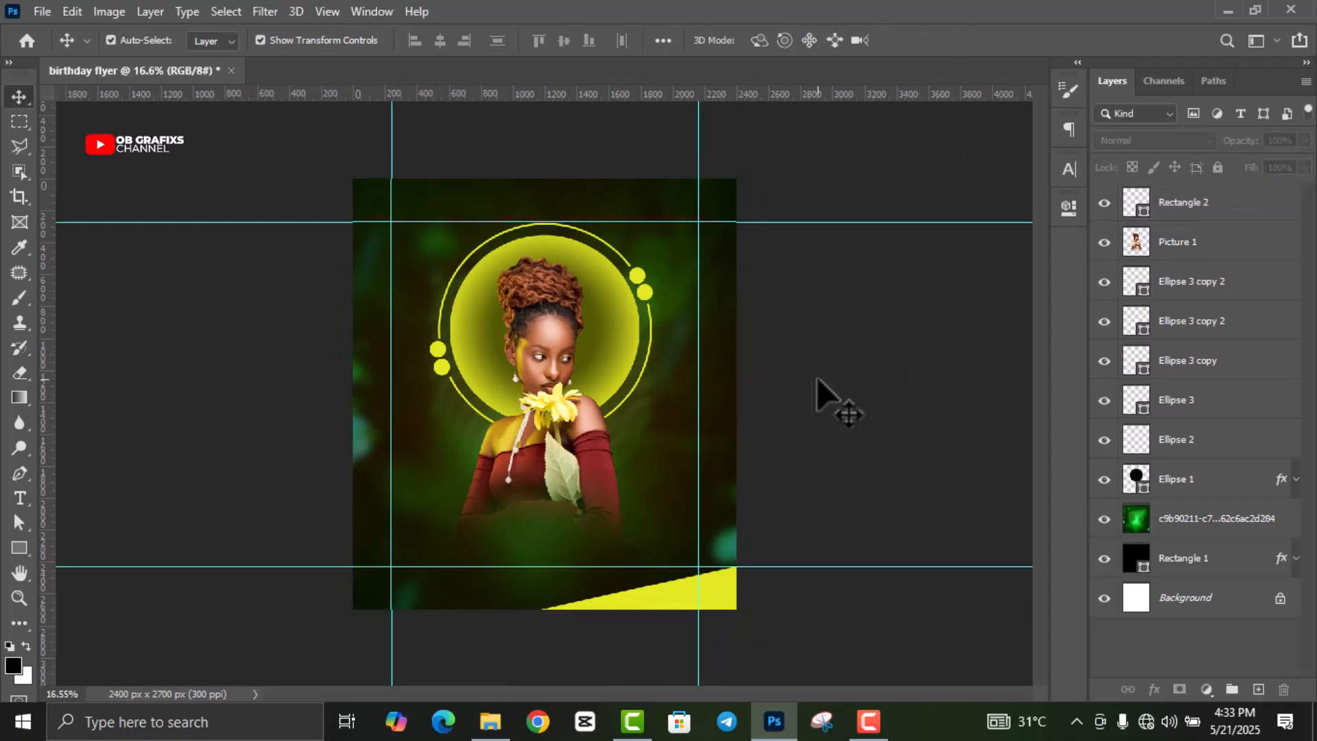
pyautogui.scroll(1, 549, 408)
# Step: Apply a Hue/Saturation adjustment to the Picture 1 layer with saturation set to 30
pyautogui.click(580, 480)
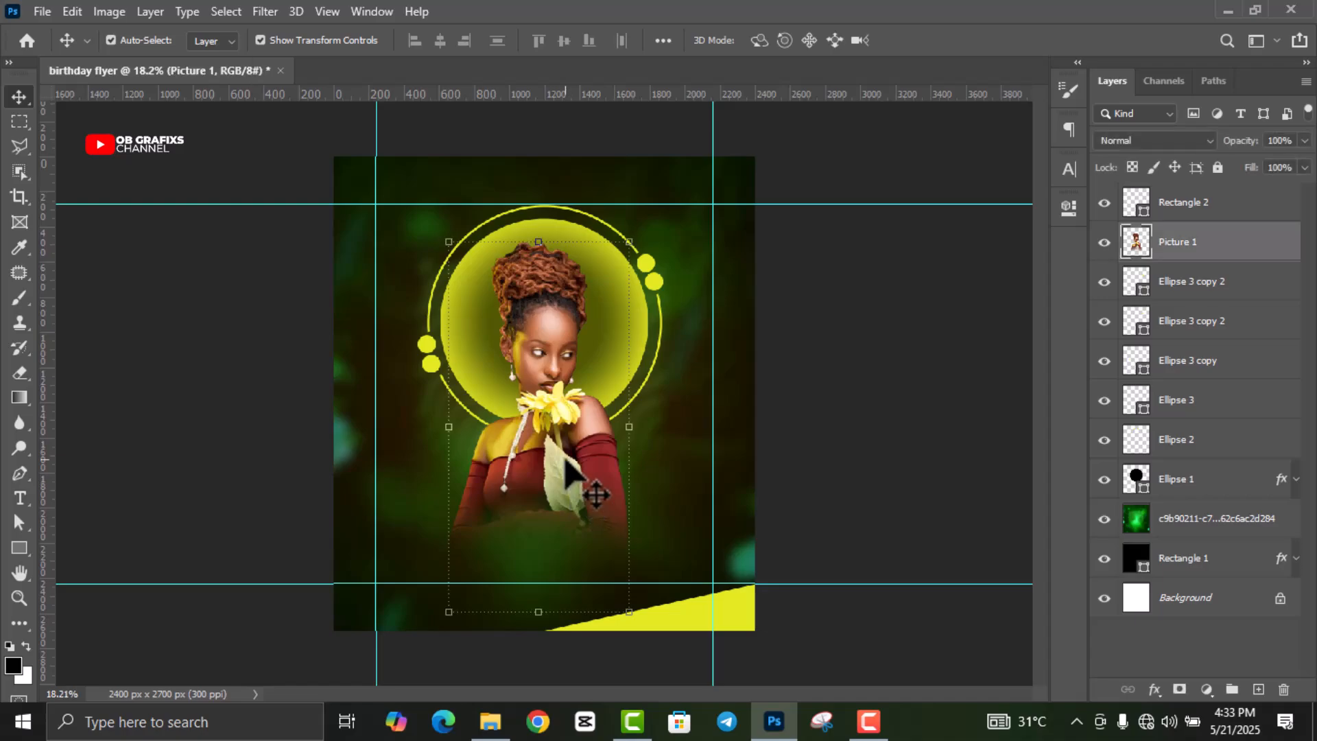
pyautogui.click(109, 12)
pyautogui.moveTo(140, 62)
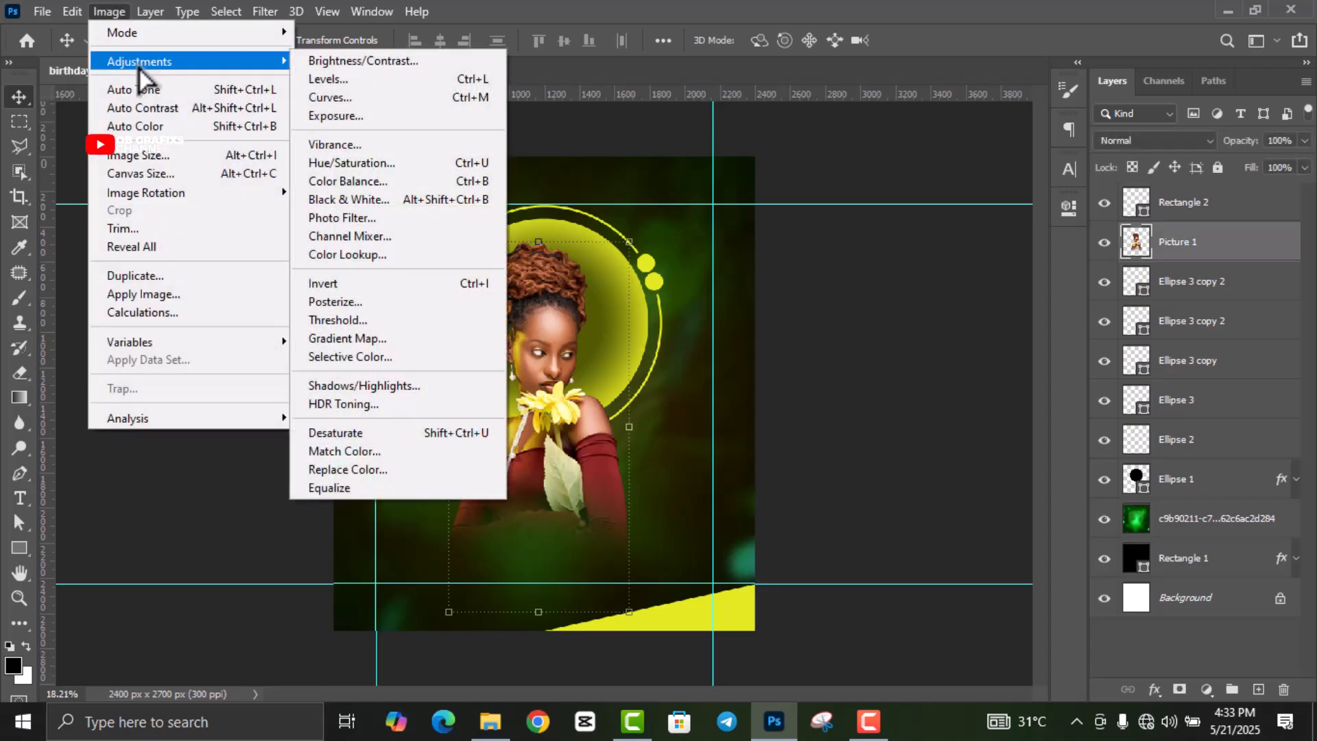
pyautogui.click(352, 164)
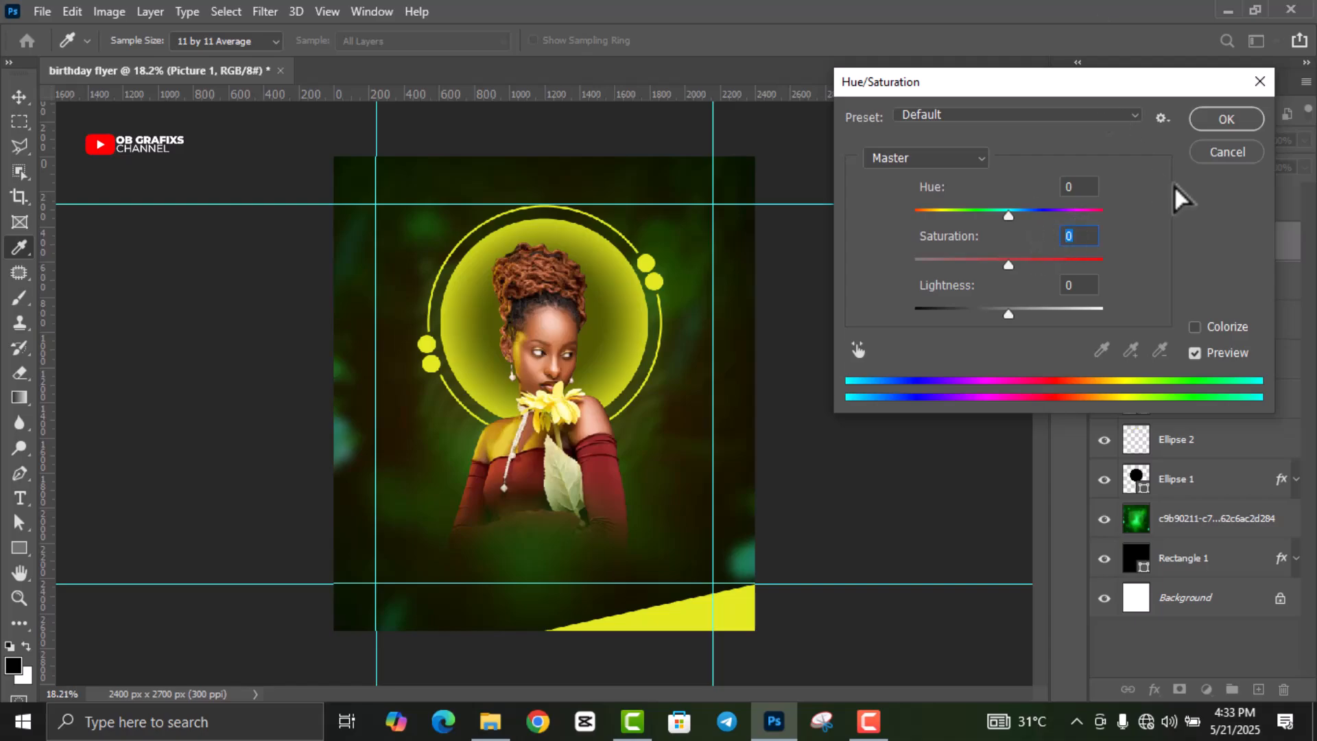
pyautogui.write('30')
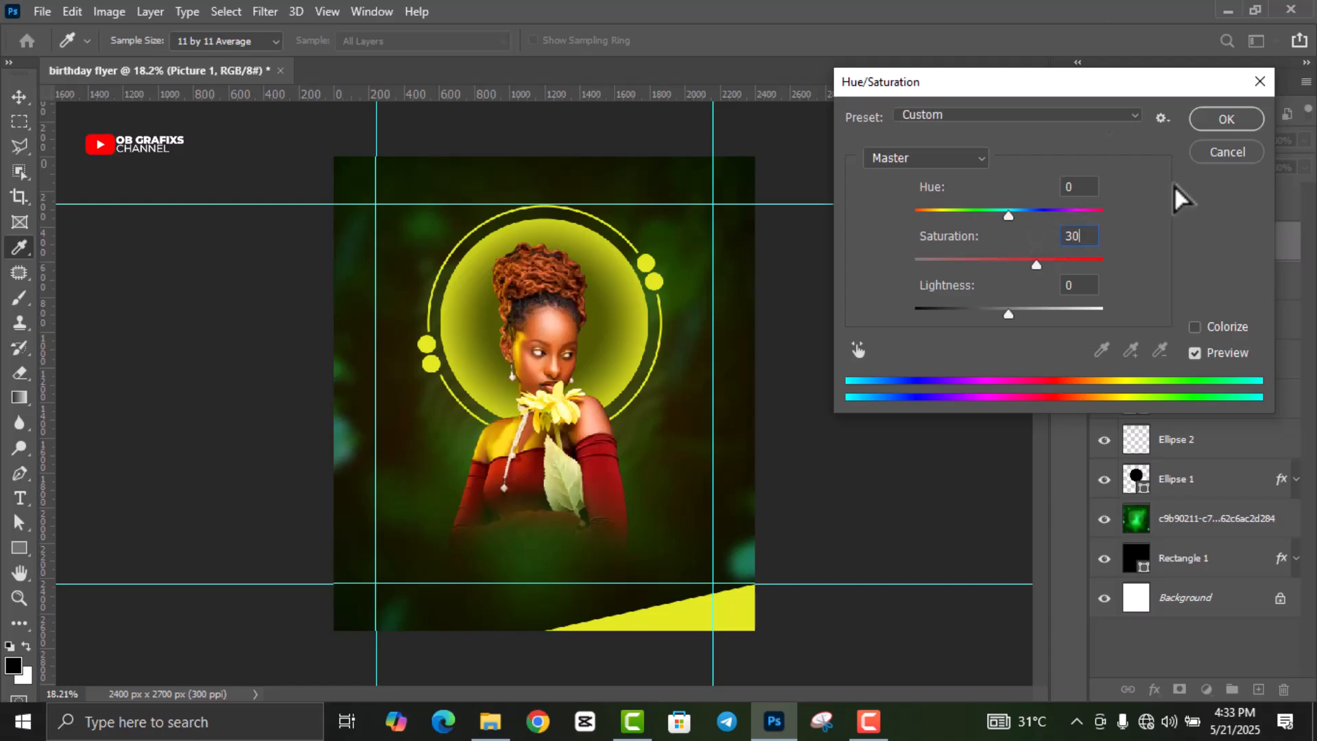
pyautogui.click(1221, 121)
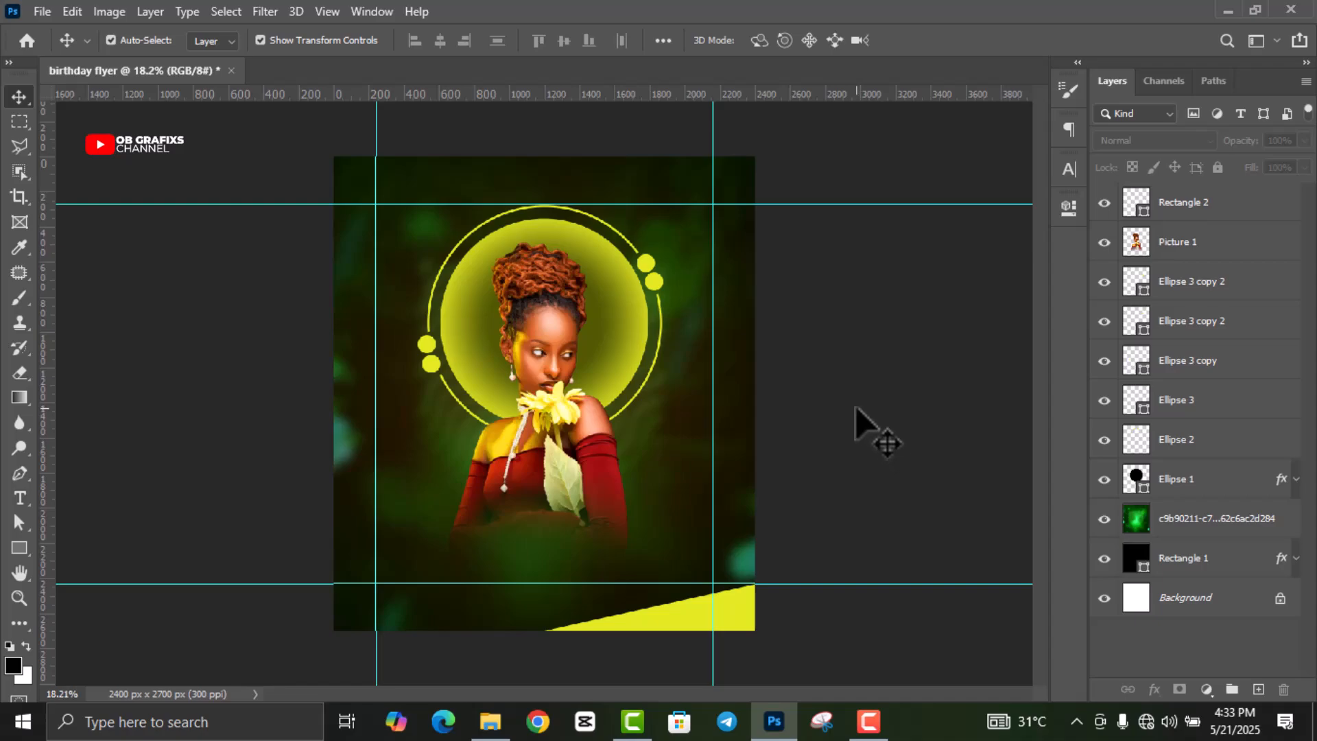
# Step: Apply Color Balance to the green background image's midtones with levels -11, -38 and +42
pyautogui.click(105, 14)
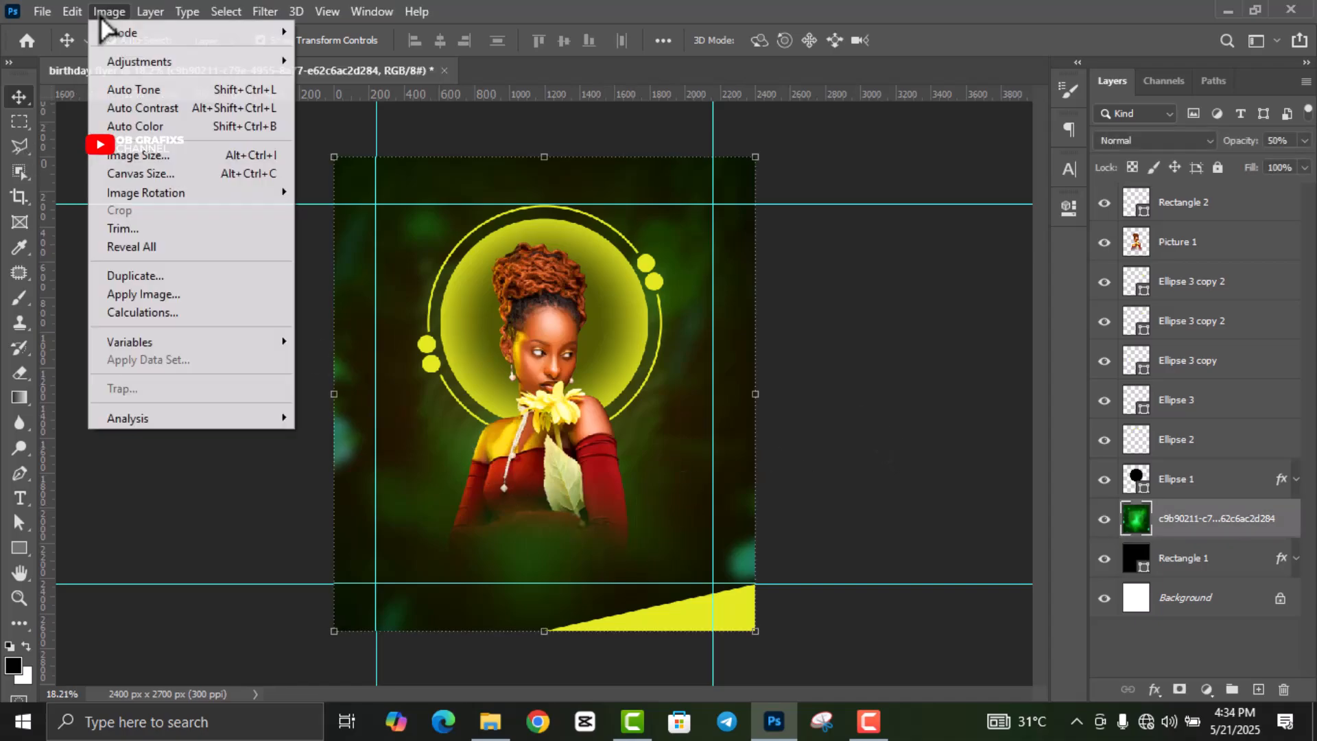
pyautogui.moveTo(171, 61)
pyautogui.click(347, 181)
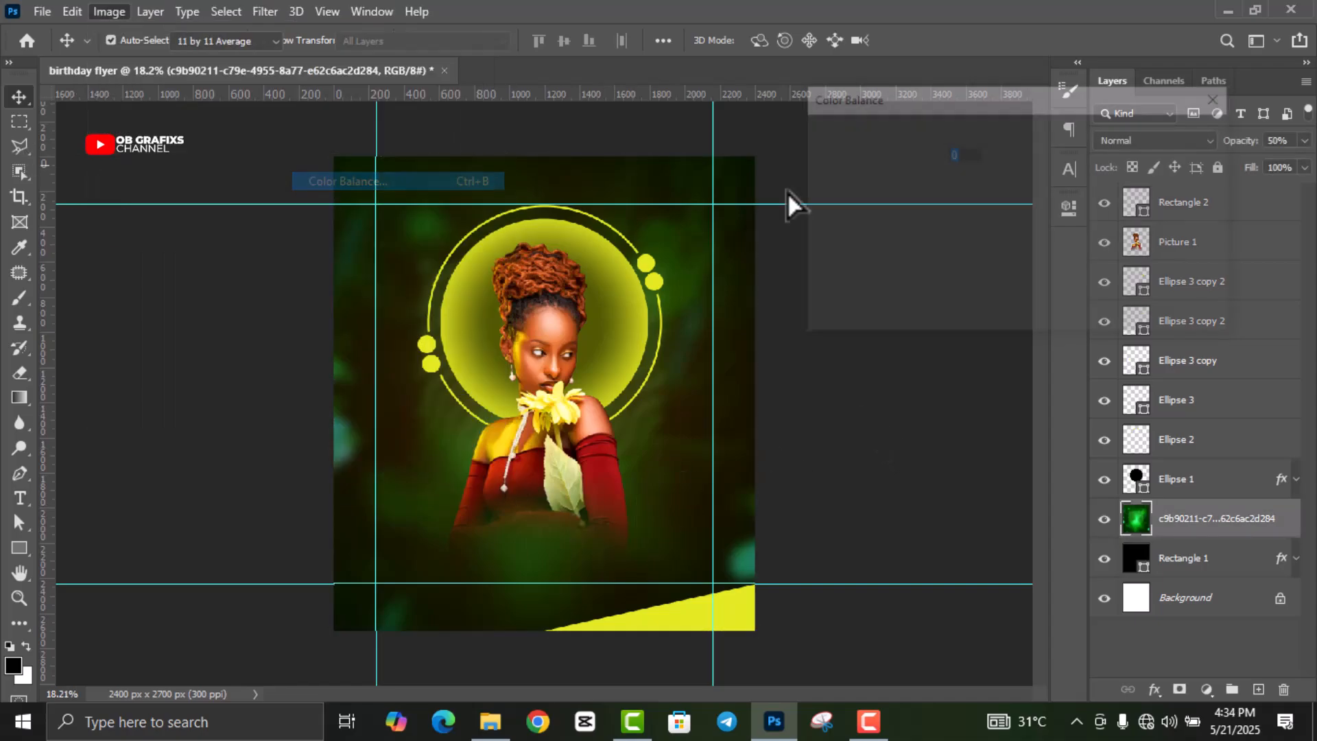
pyautogui.moveTo(980, 183); pyautogui.dragTo(968, 184)
pyautogui.moveTo(979, 206); pyautogui.dragTo(1019, 224)
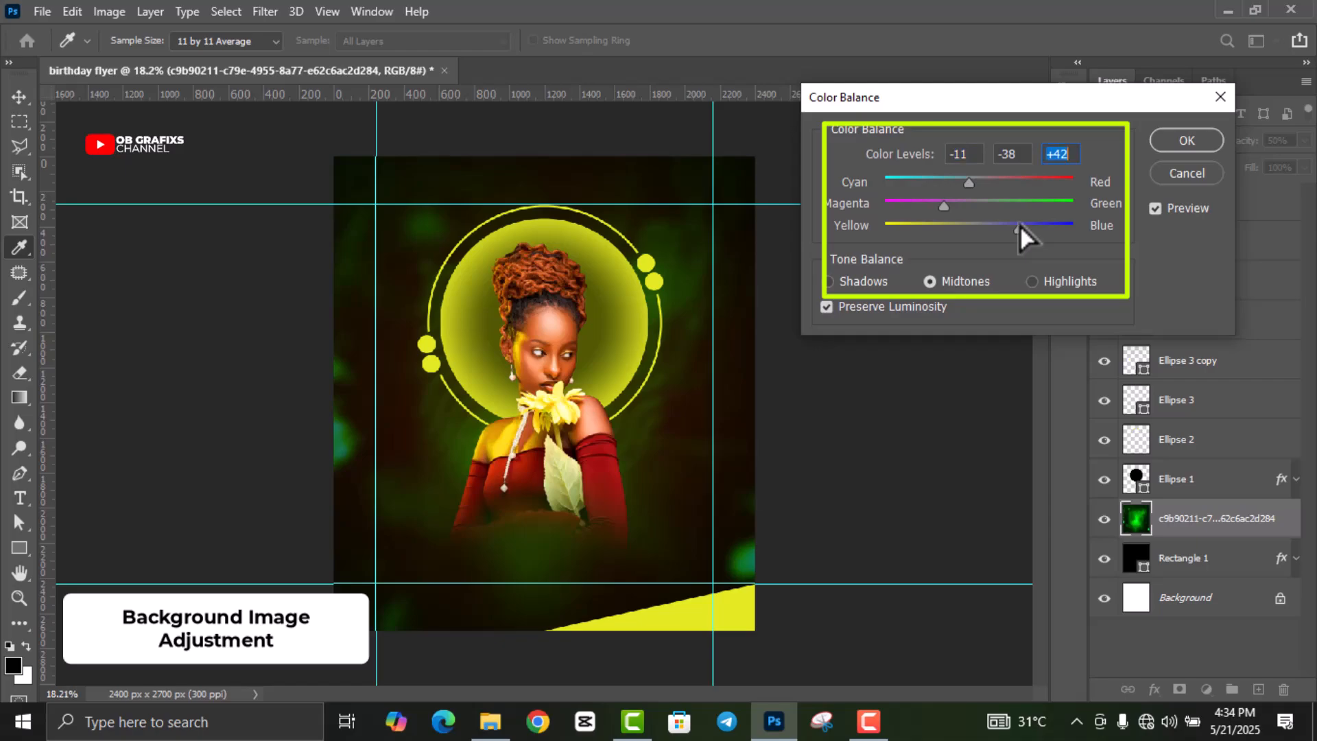
pyautogui.click(1185, 140)
pyautogui.press('v')
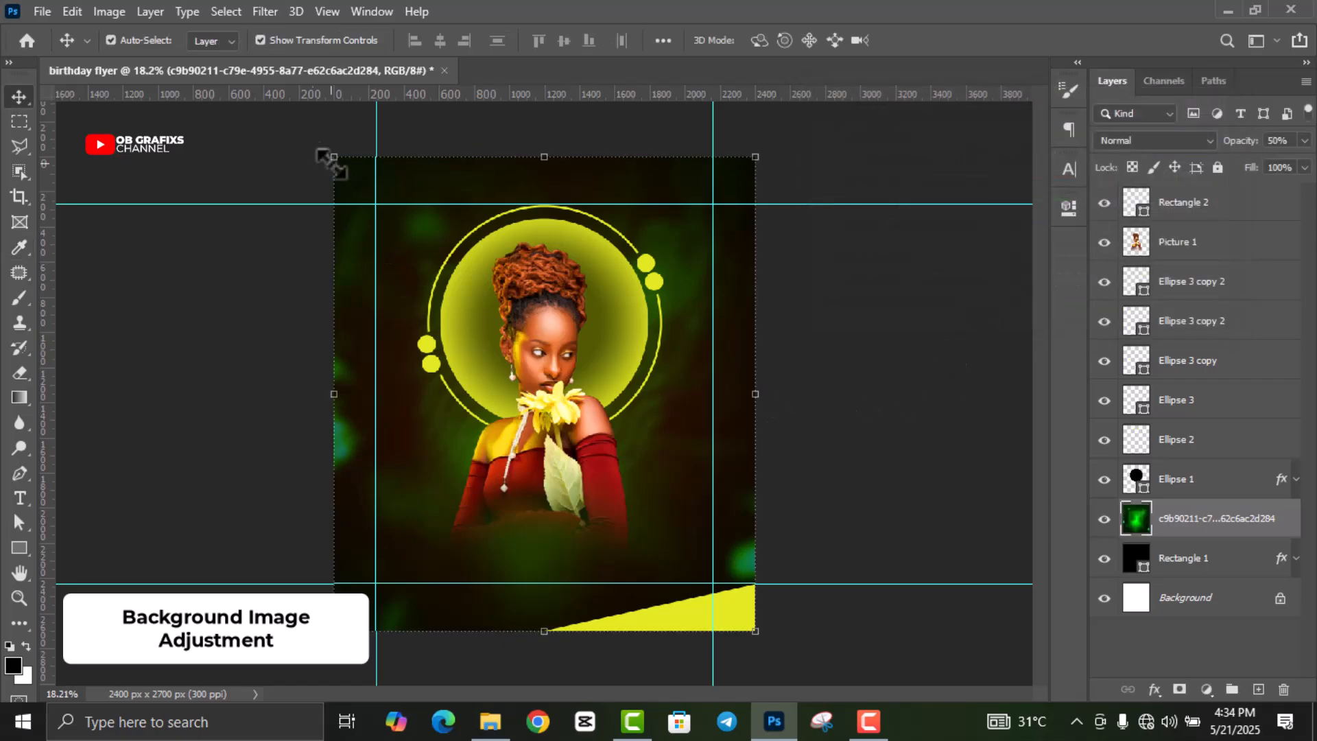
# Step: Apply Hue/Saturation to the background image with hue +34 and saturation +100, and deselect the layer
pyautogui.click(108, 11)
pyautogui.moveTo(147, 61)
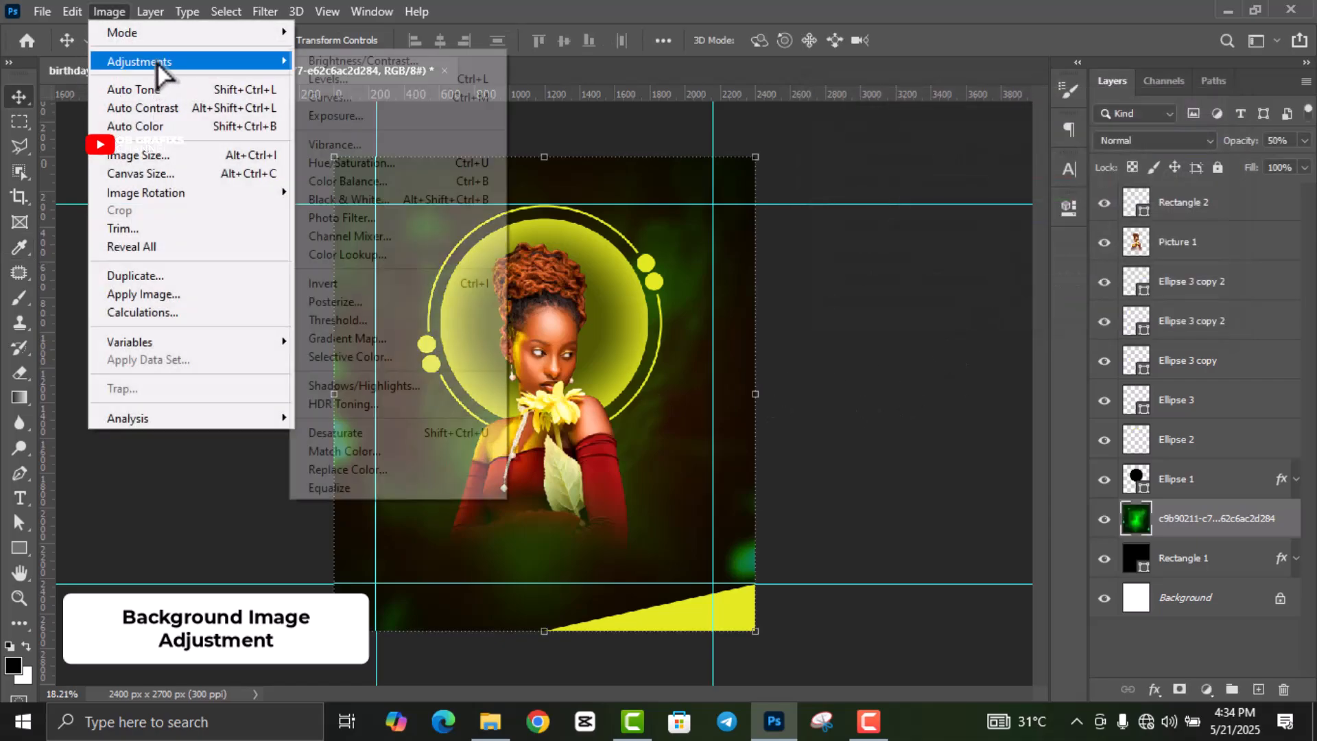
pyautogui.click(411, 163)
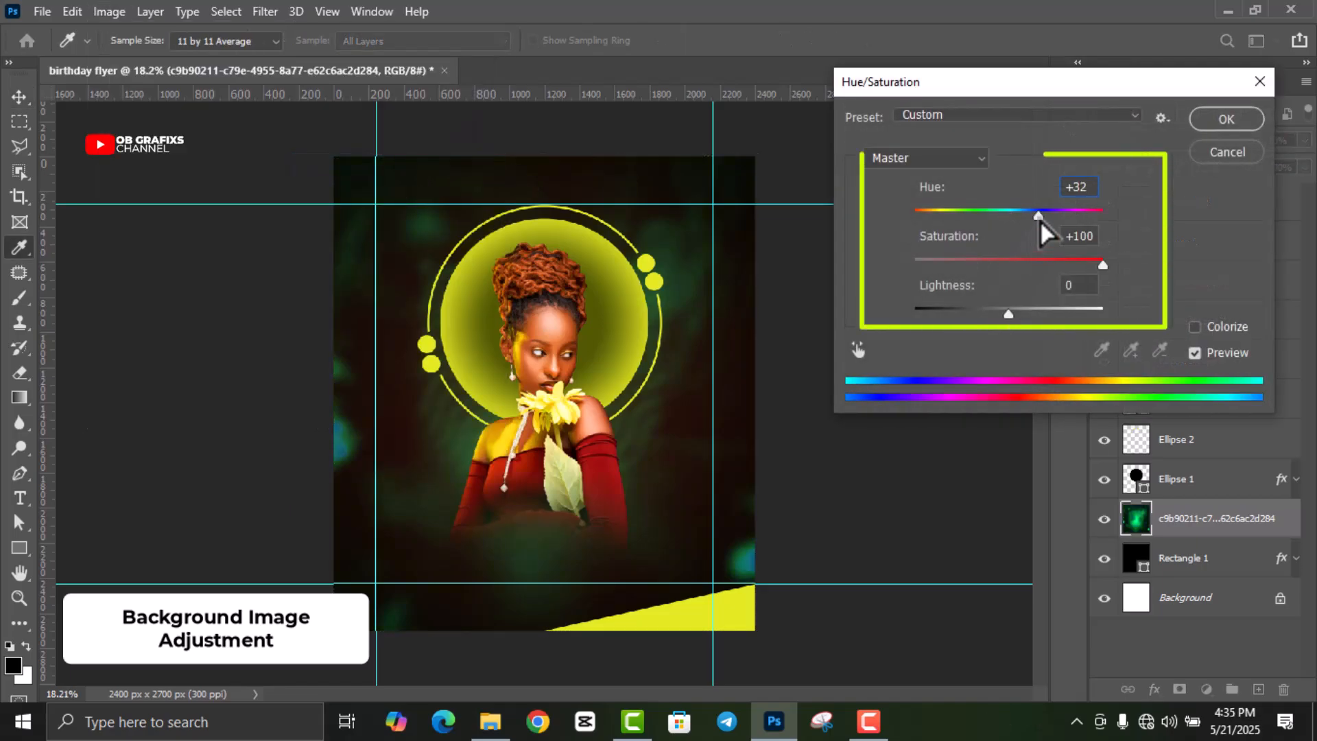
pyautogui.moveTo(1040, 220); pyautogui.dragTo(1042, 219)
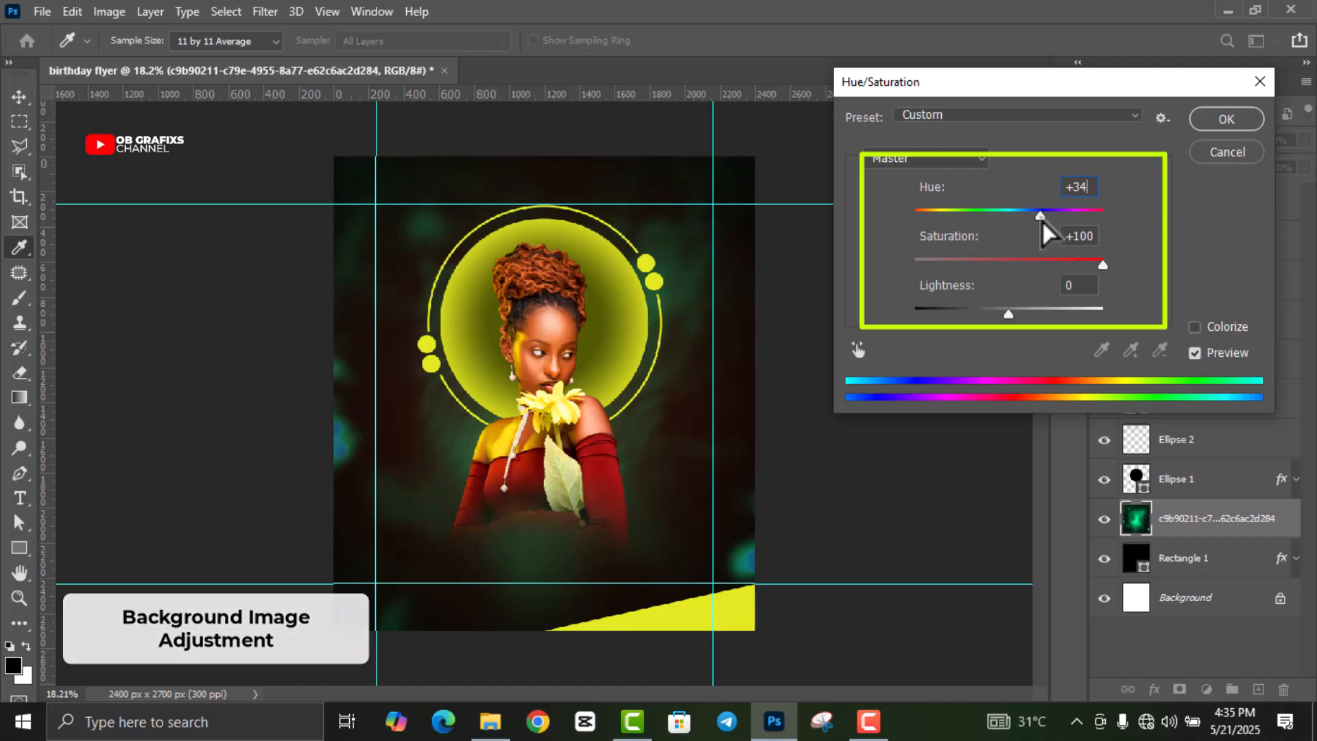
pyautogui.click(1225, 119)
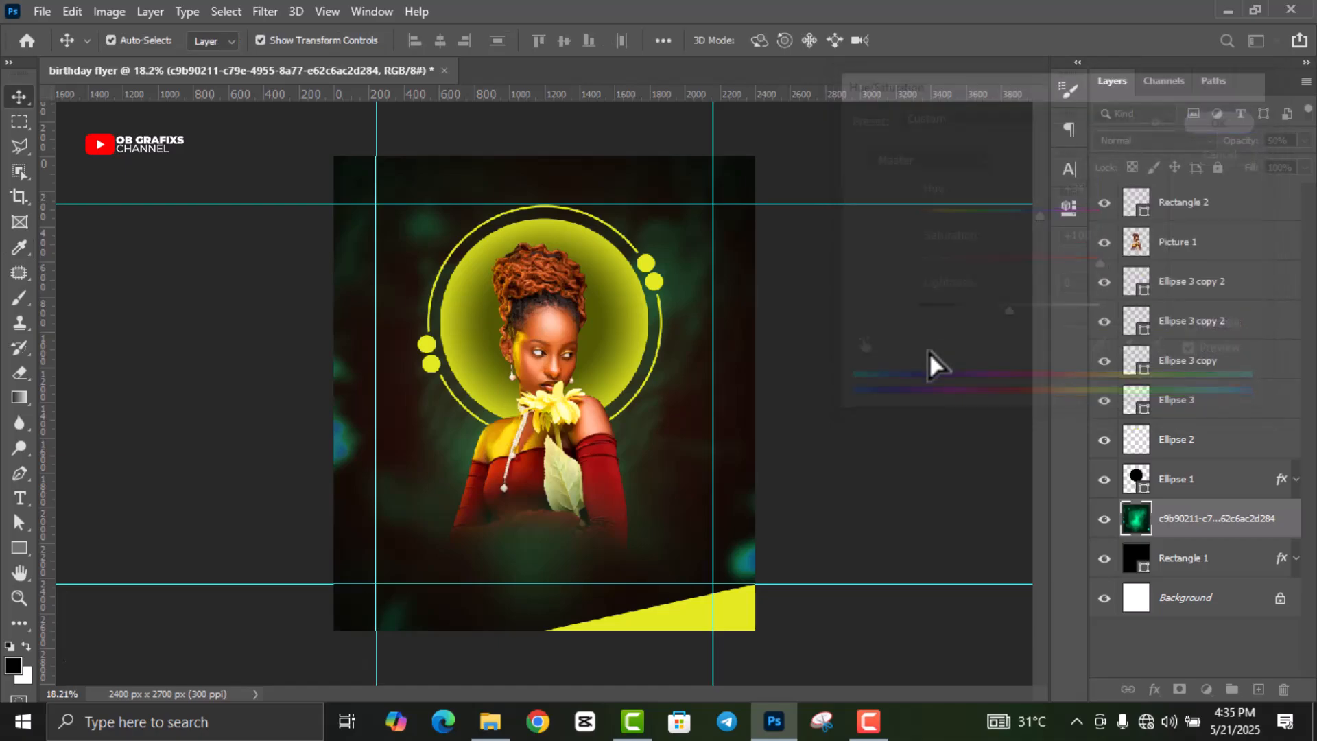
pyautogui.click(891, 369)
pyautogui.scroll(-3, 579, 426)
pyautogui.scroll(2, 566, 398)
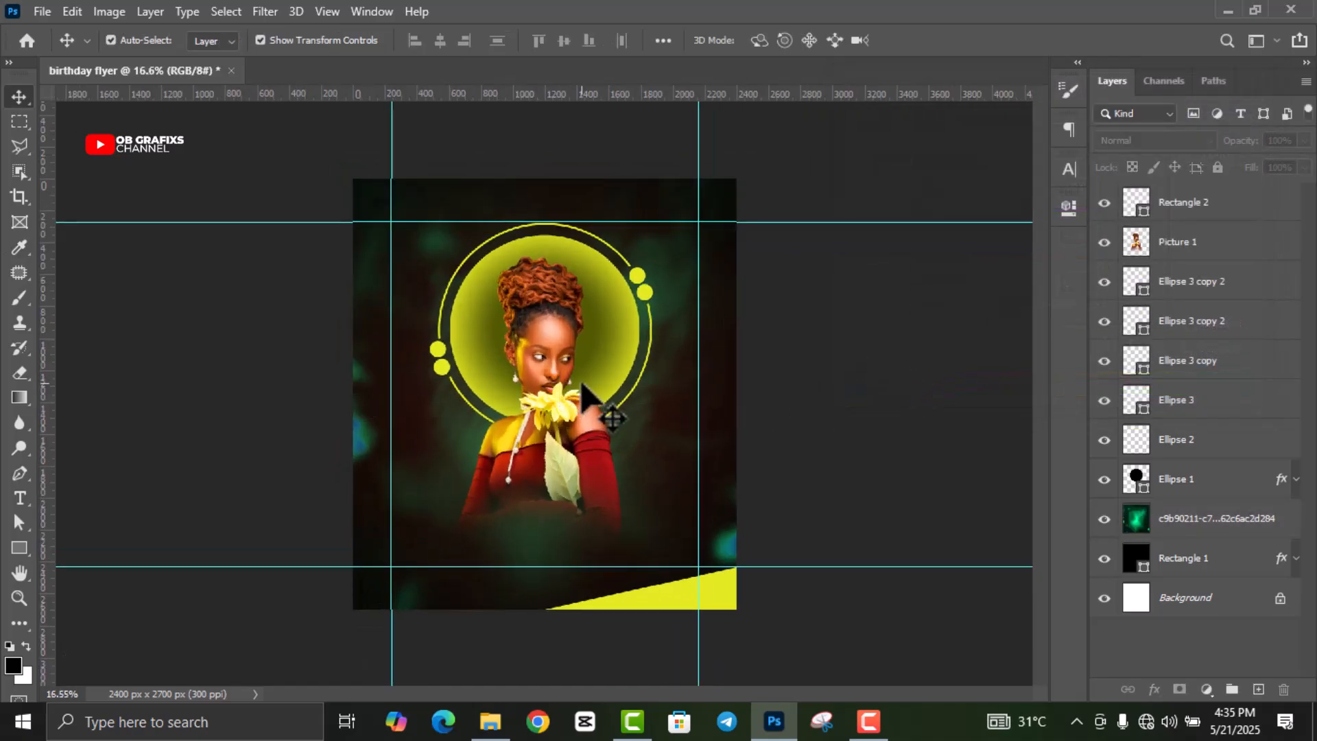
pyautogui.scroll(1, 582, 384)
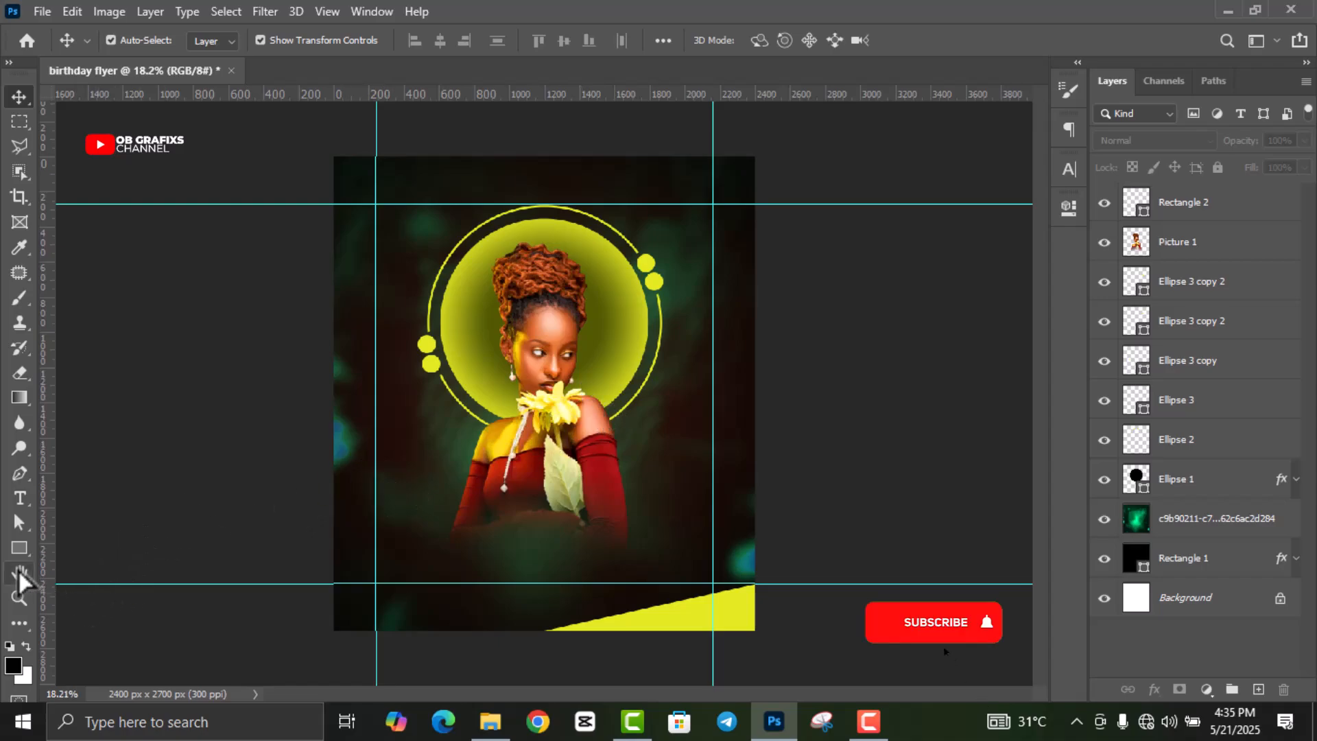
# Step: Draw a small rectangle about 150 by 156 px starting at the crossing of the flyer's top and left guides
pyautogui.click(18, 549)
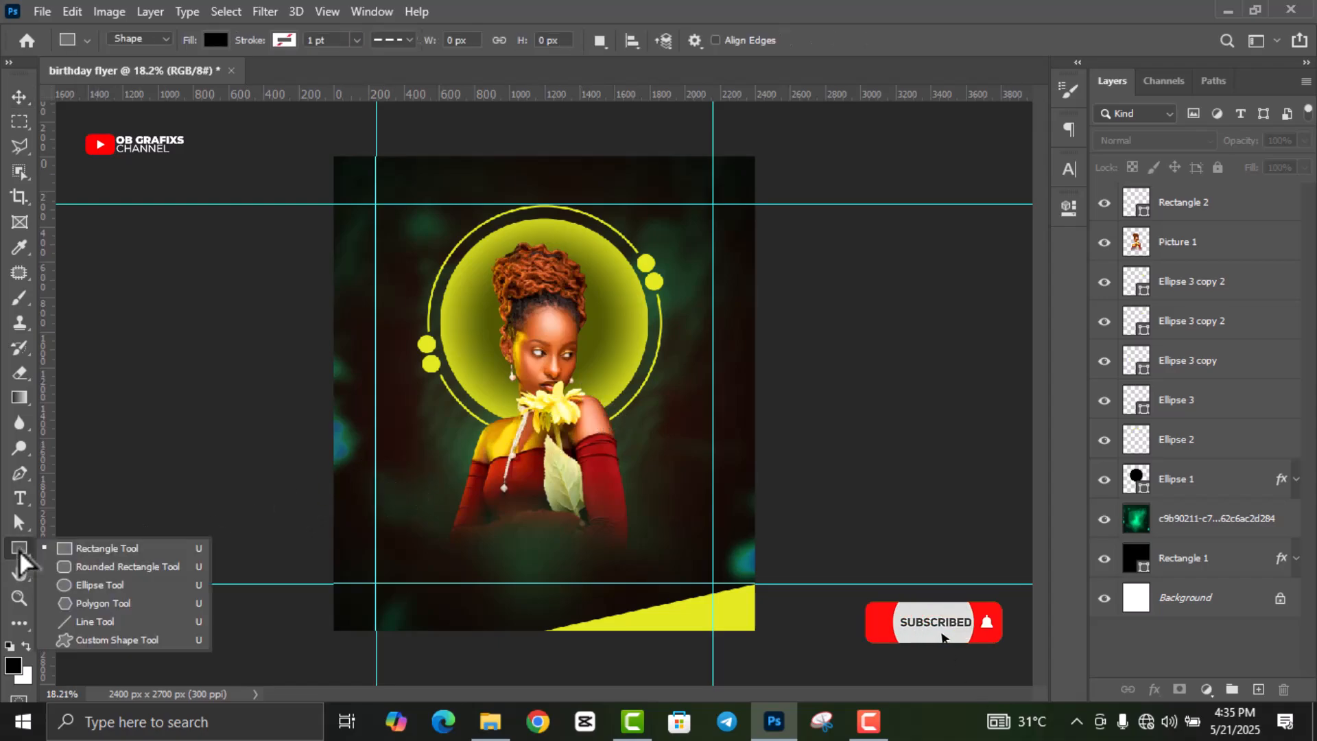
pyautogui.click(93, 549)
pyautogui.scroll(5, 370, 137)
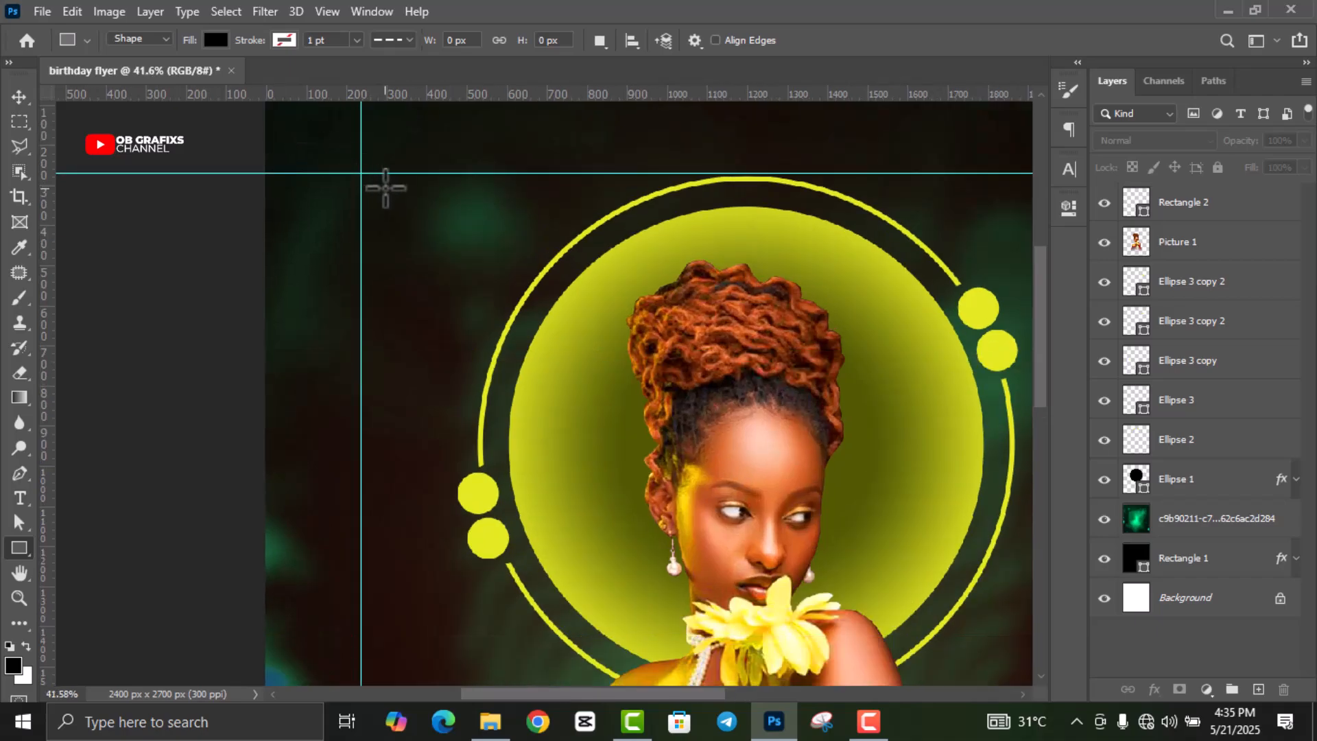
pyautogui.moveTo(362, 175); pyautogui.dragTo(421, 236)
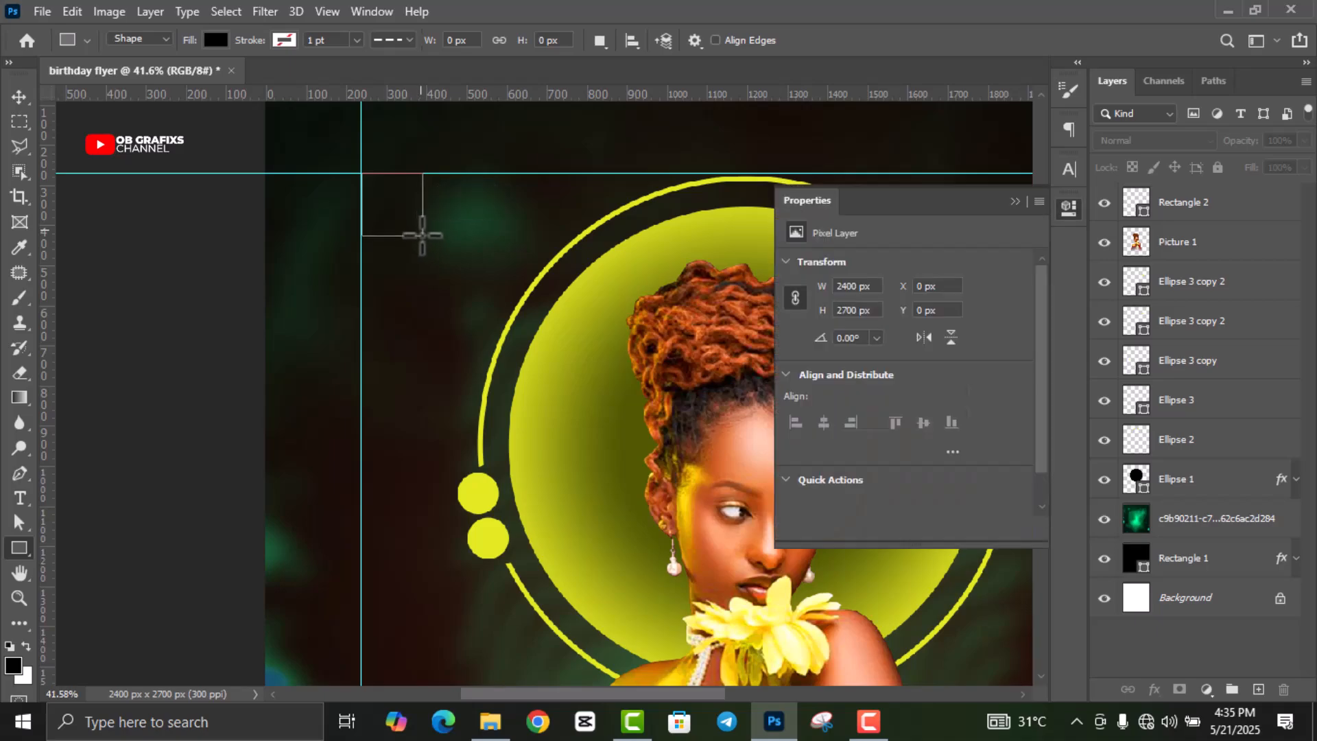
# Step: Remove the small rectangle's fill and give it a solid 2 pt stroke in the recently used yellow
pyautogui.click(796, 322)
pyautogui.click(807, 359)
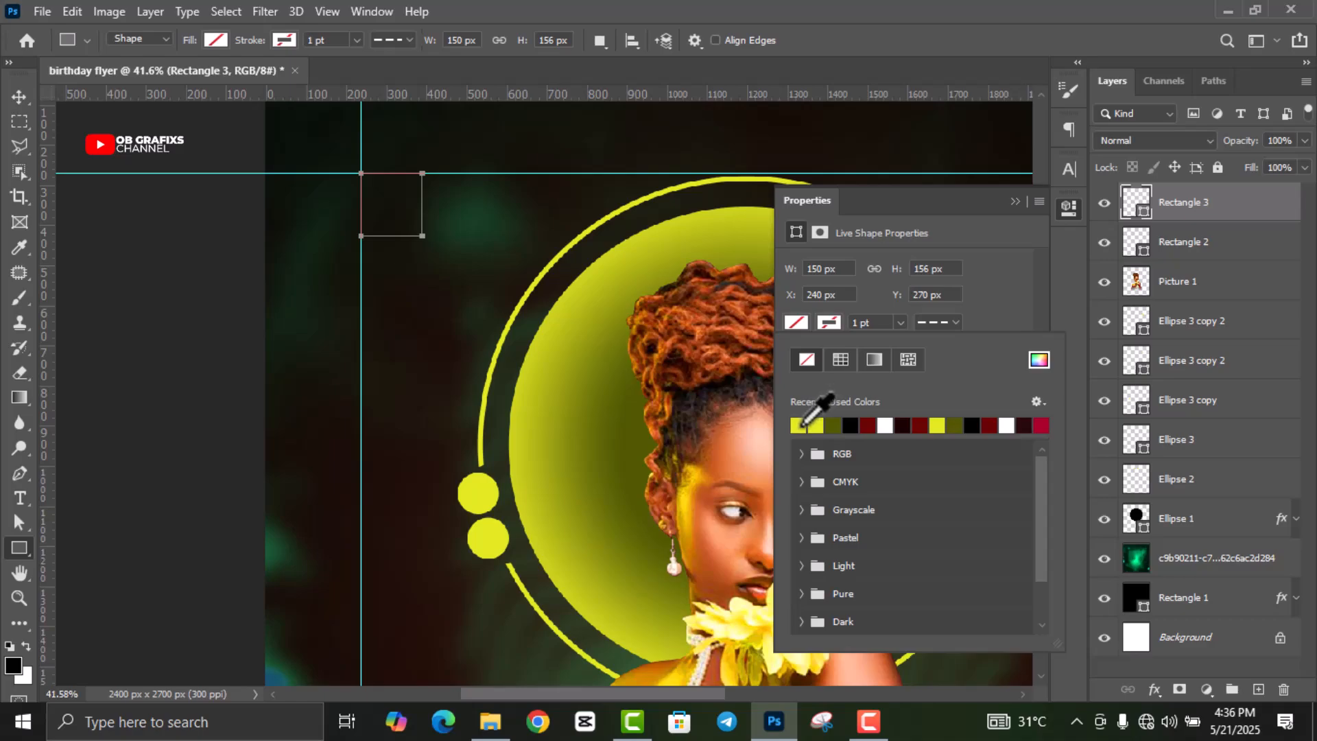
pyautogui.click(954, 322)
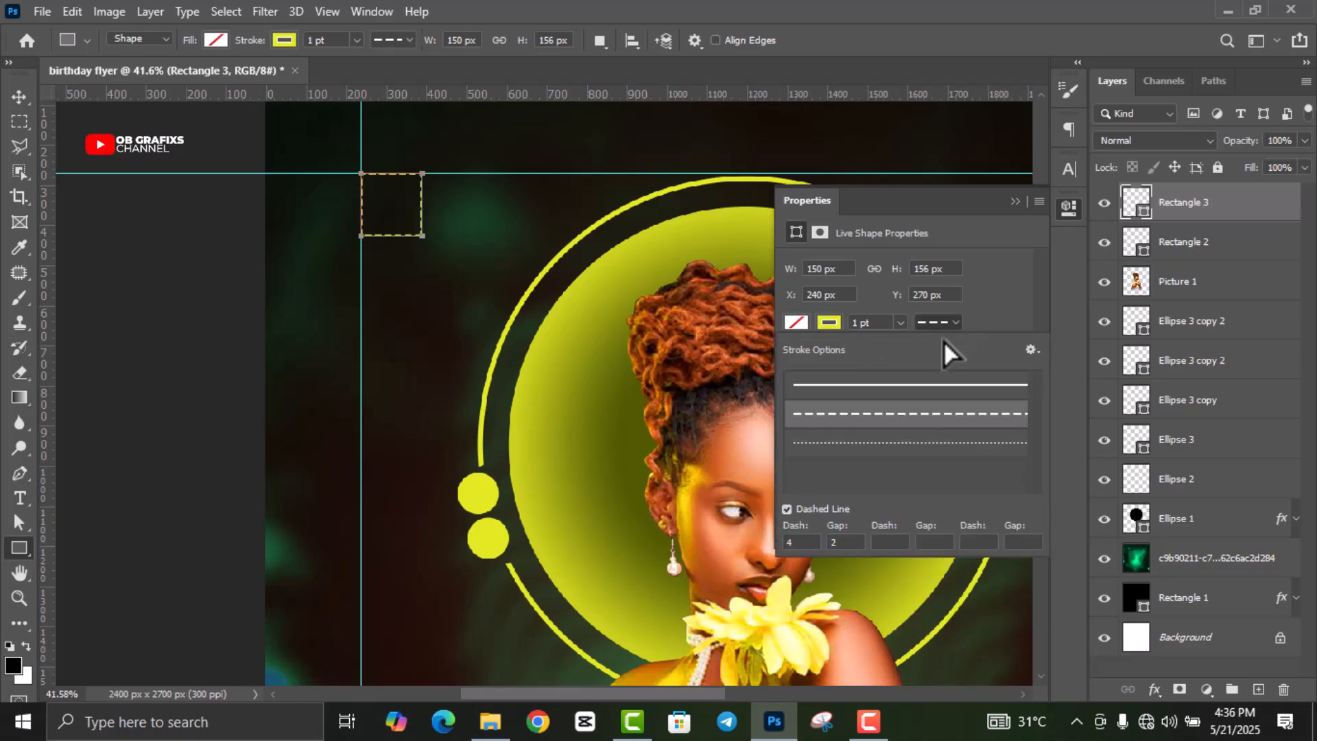
pyautogui.click(932, 384)
pyautogui.click(865, 322)
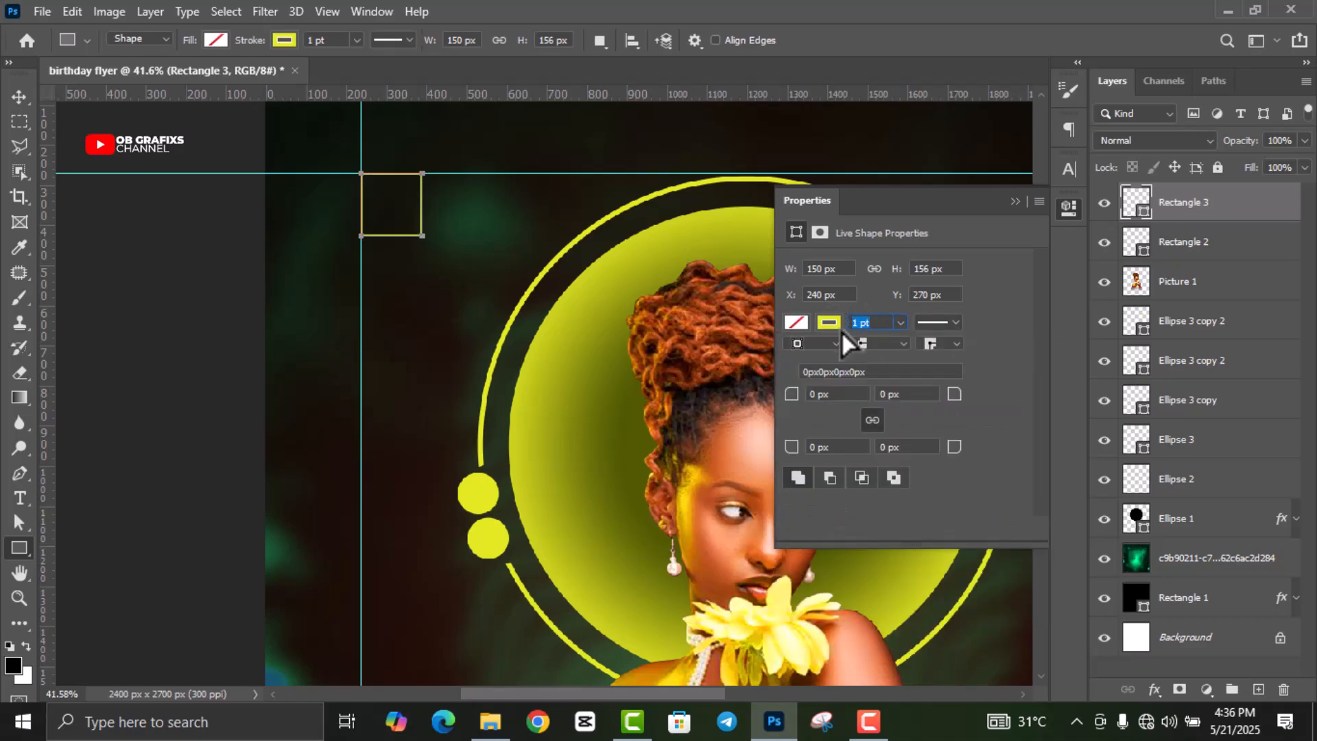
pyautogui.click(1067, 210)
# Step: Rasterize the small rectangle and delete its right and bottom sides with a Polygonal Lasso selection, leaving an L-shaped corner mark, and deselect it
pyautogui.rightClick(1207, 210)
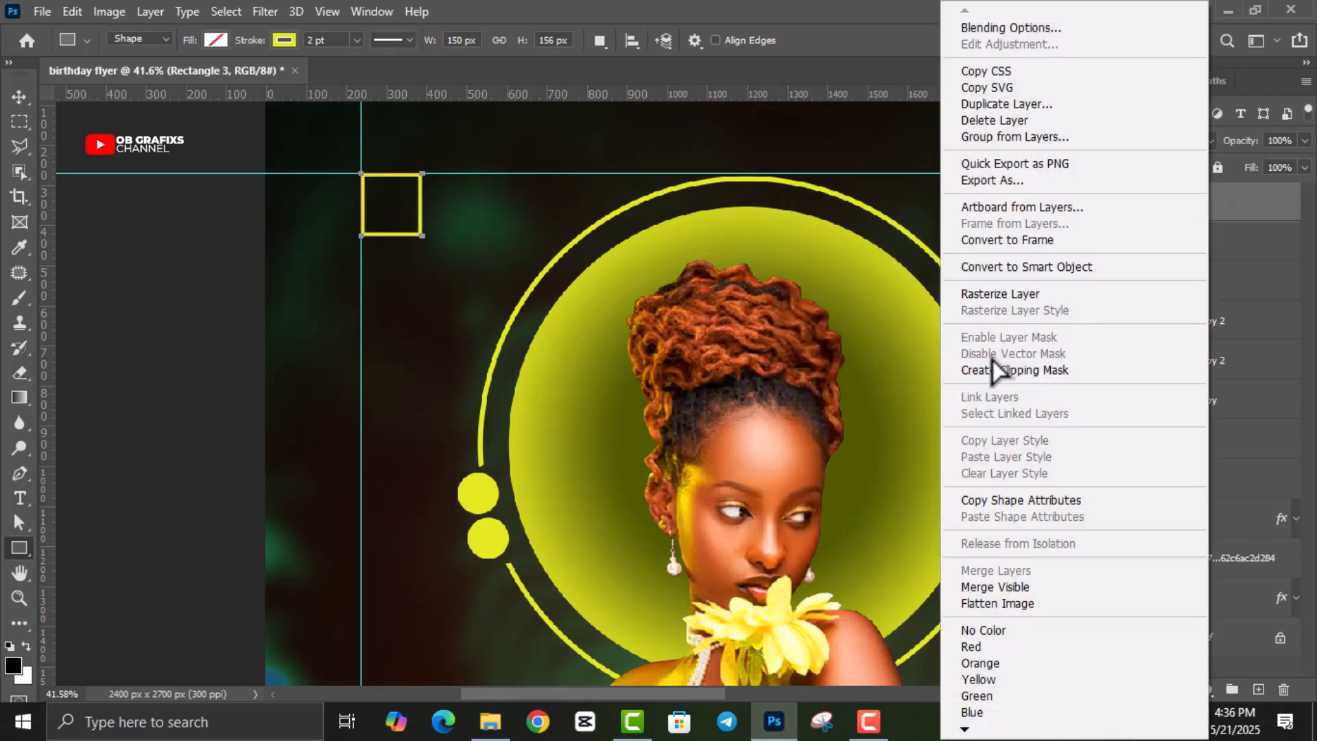
pyautogui.click(998, 295)
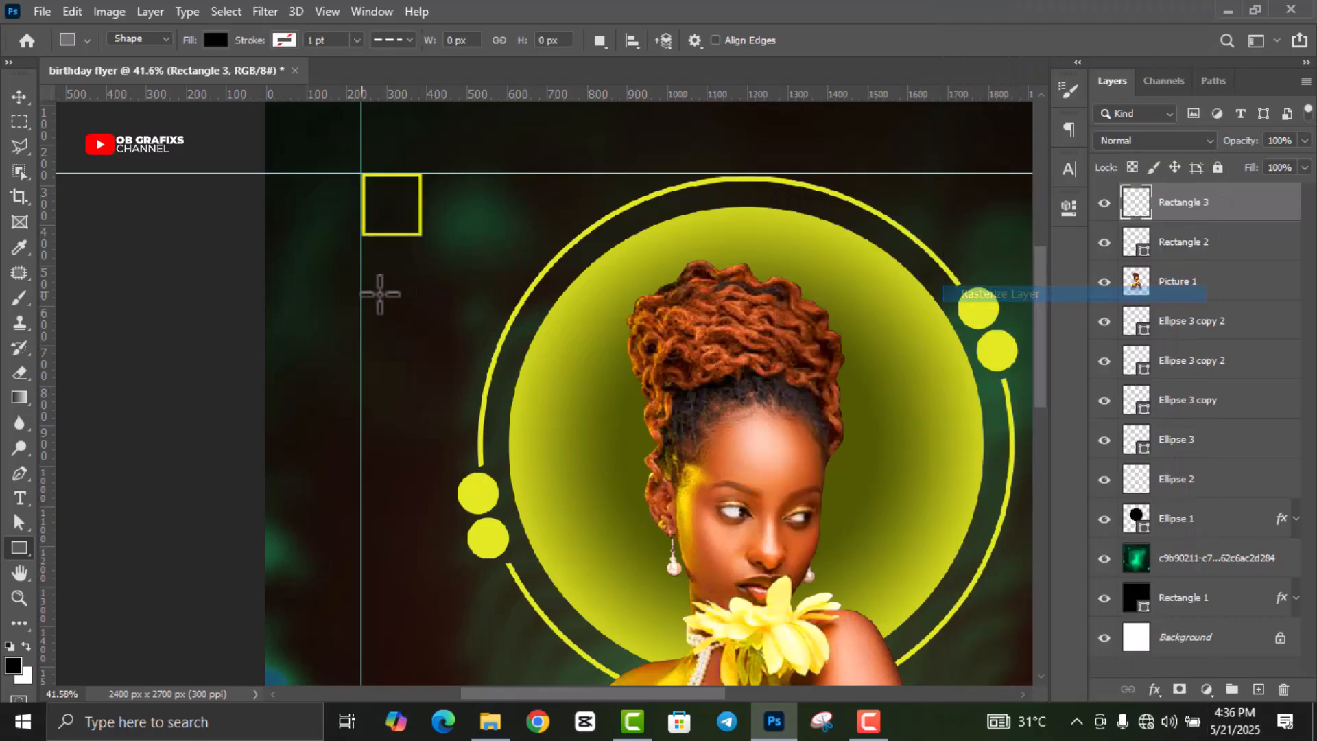
pyautogui.click(19, 121)
pyautogui.click(23, 142)
pyautogui.scroll(3, 370, 186)
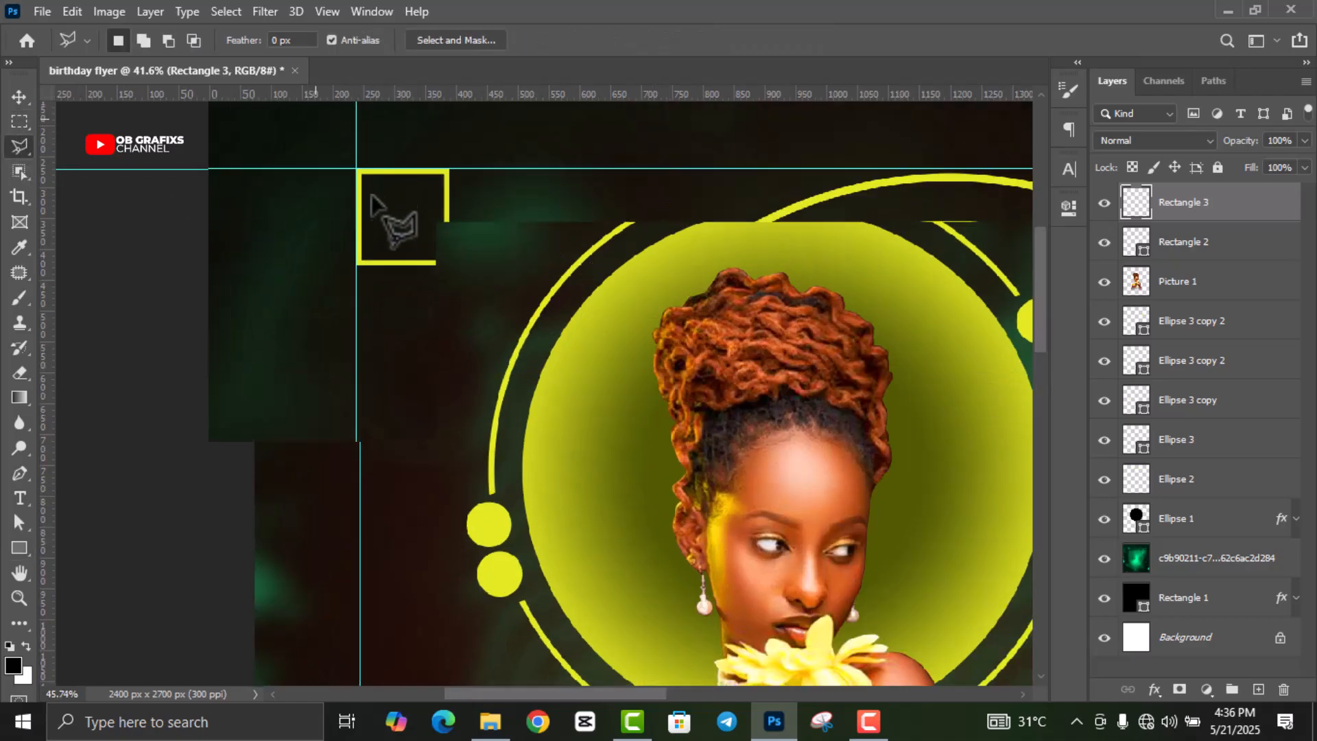
pyautogui.scroll(2, 397, 249)
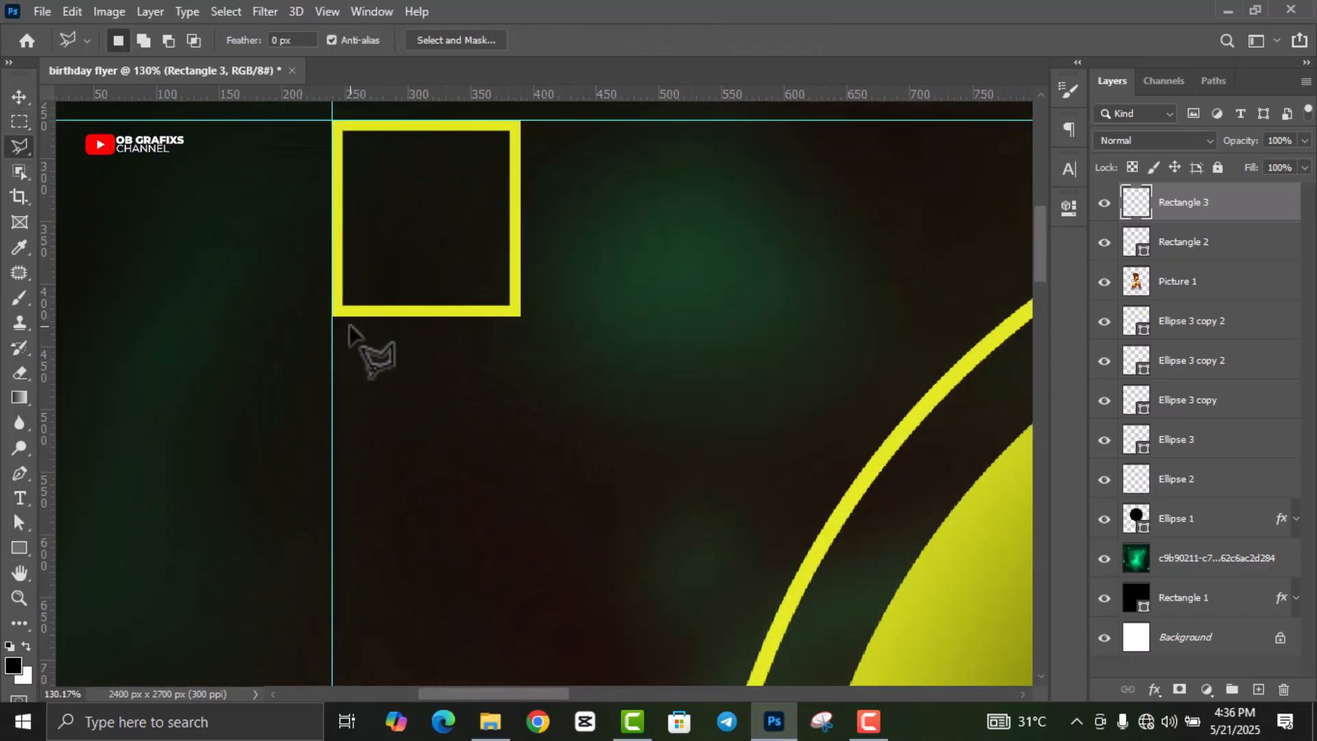
pyautogui.click(352, 327)
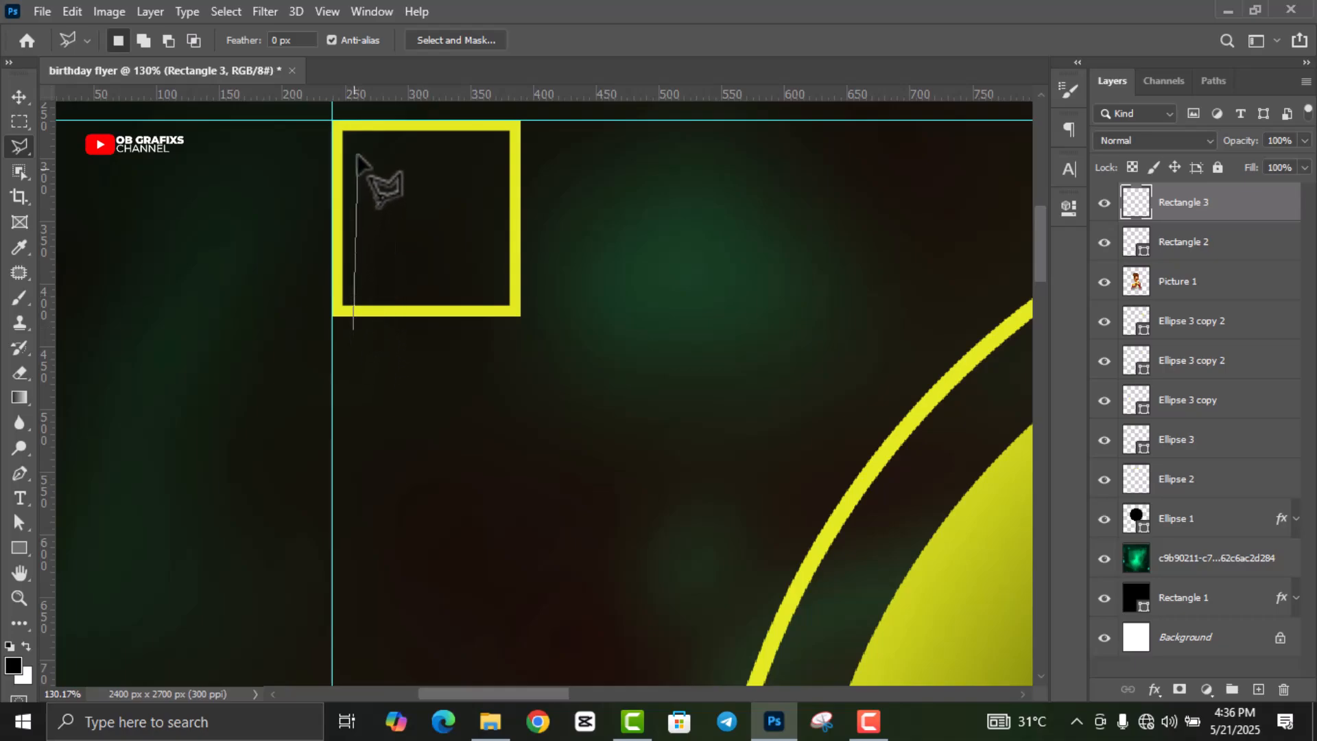
pyautogui.click(354, 133)
pyautogui.click(540, 134)
pyautogui.click(572, 389)
pyautogui.click(357, 370)
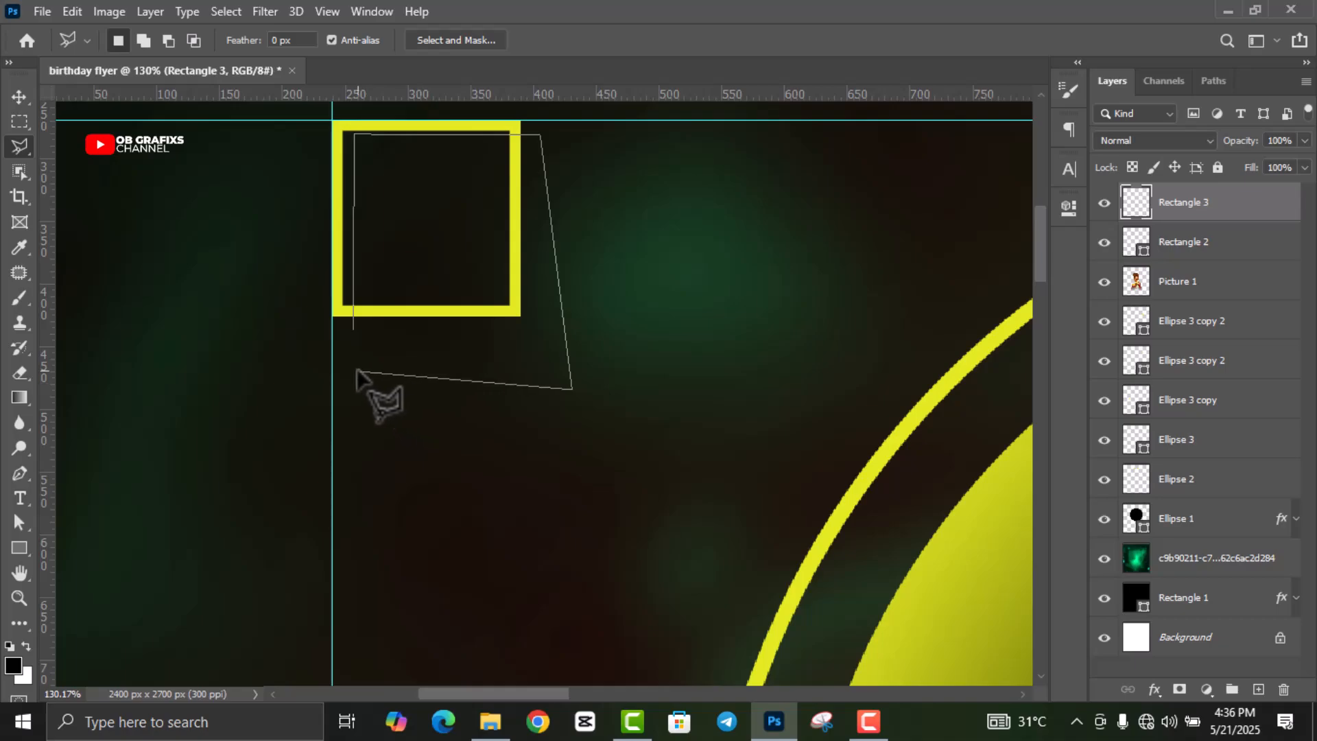
pyautogui.click(353, 329)
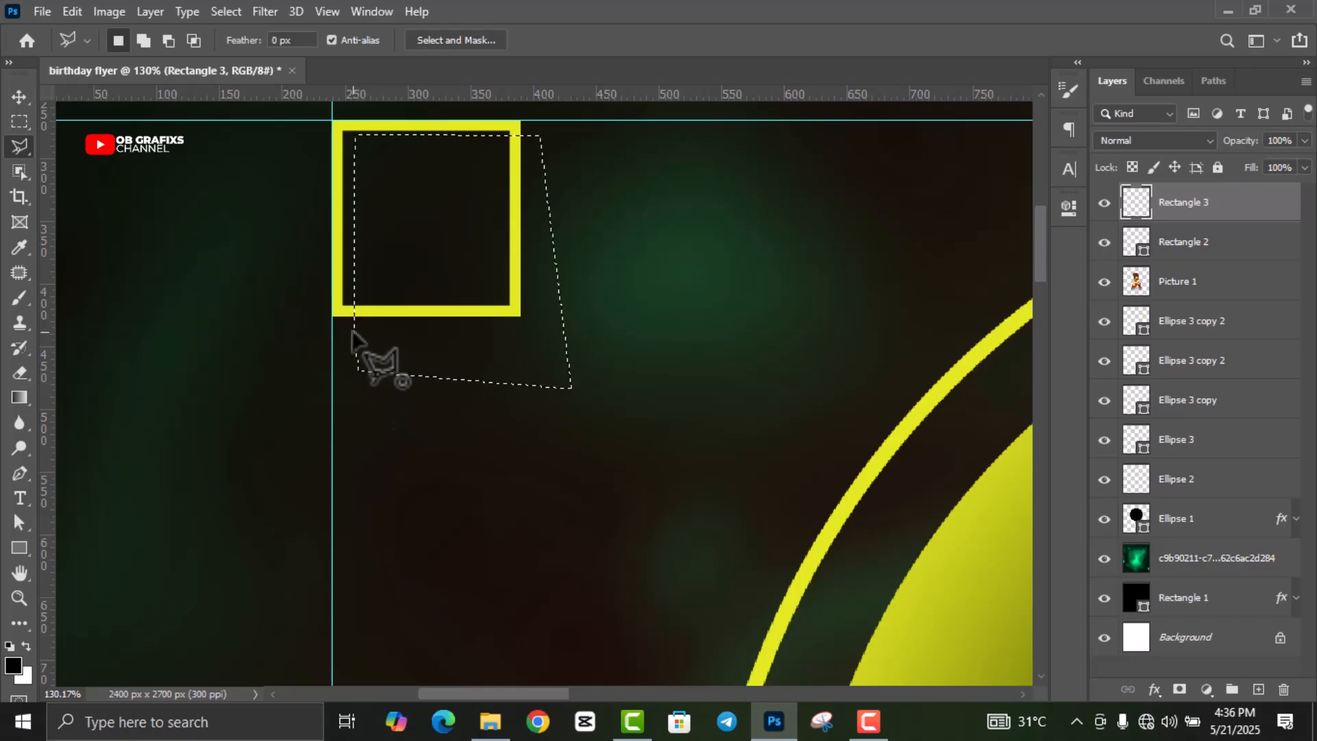
pyautogui.press('Delete')
pyautogui.rightClick(439, 281)
pyautogui.click(456, 289)
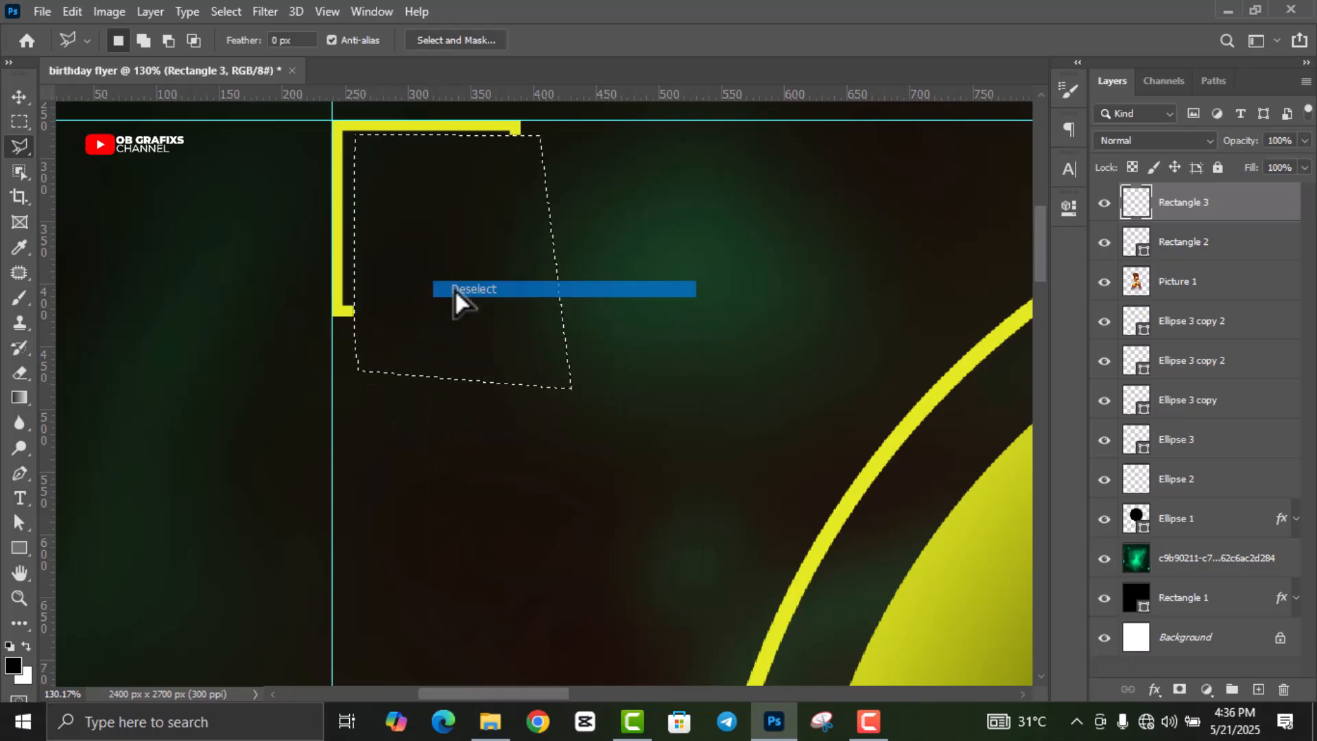
pyautogui.click(19, 96)
pyautogui.scroll(-1, 516, 274)
pyautogui.scroll(-8, 511, 281)
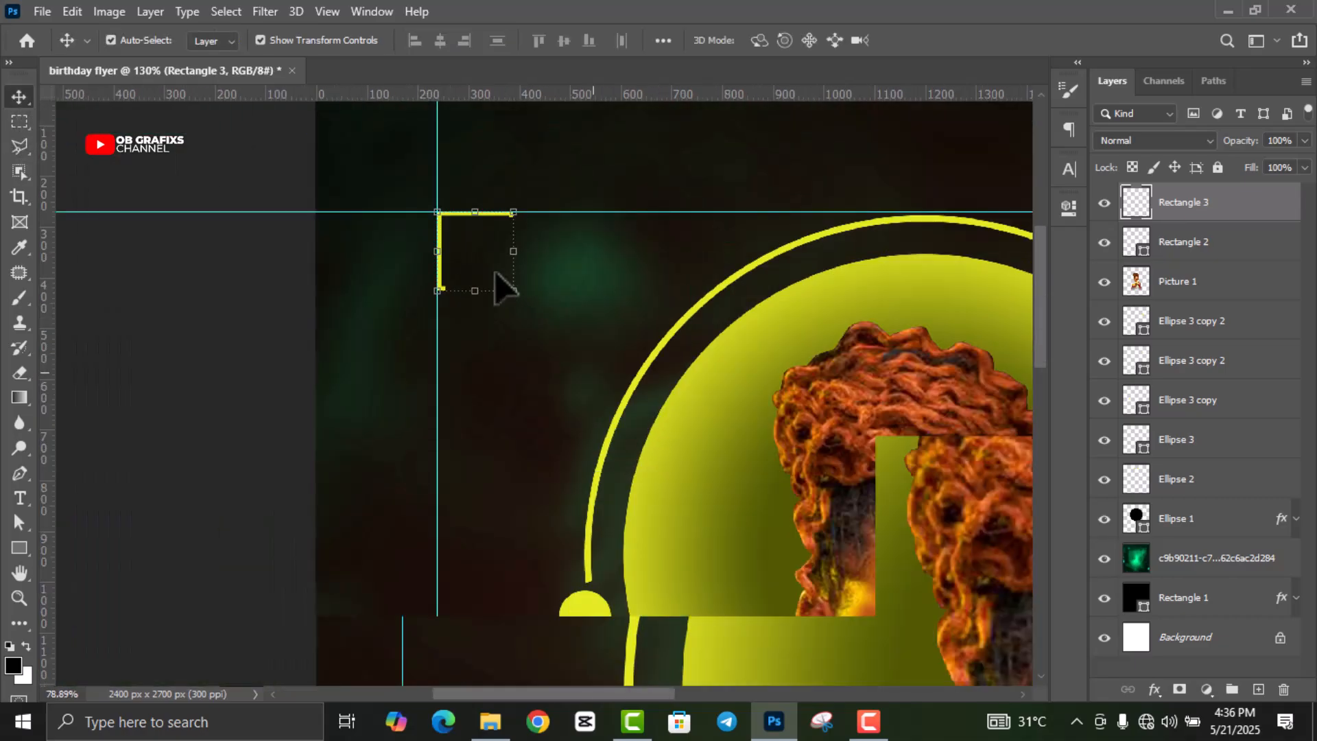
pyautogui.click(830, 346)
pyautogui.scroll(4, 711, 218)
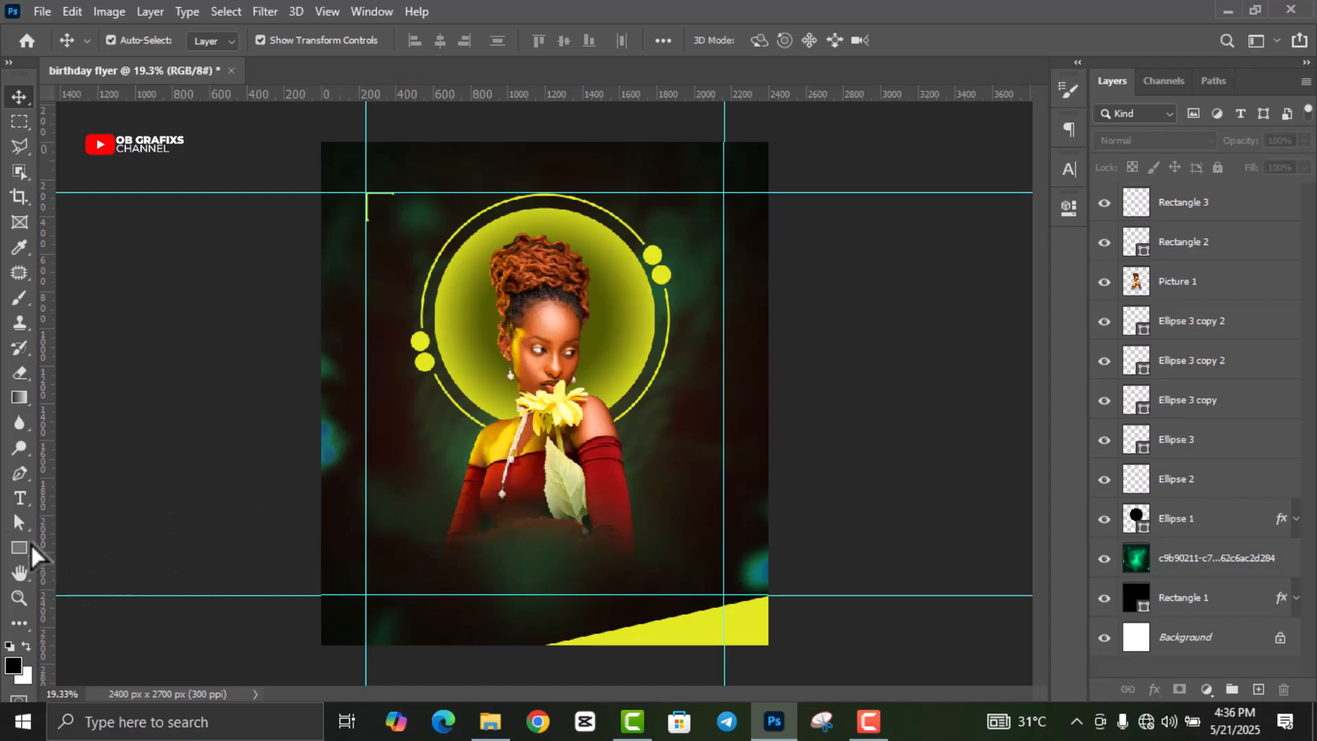
# Step: Add the text "BDAY" over the lower part of the portrait and color it white (#ffffff)
pyautogui.click(21, 501)
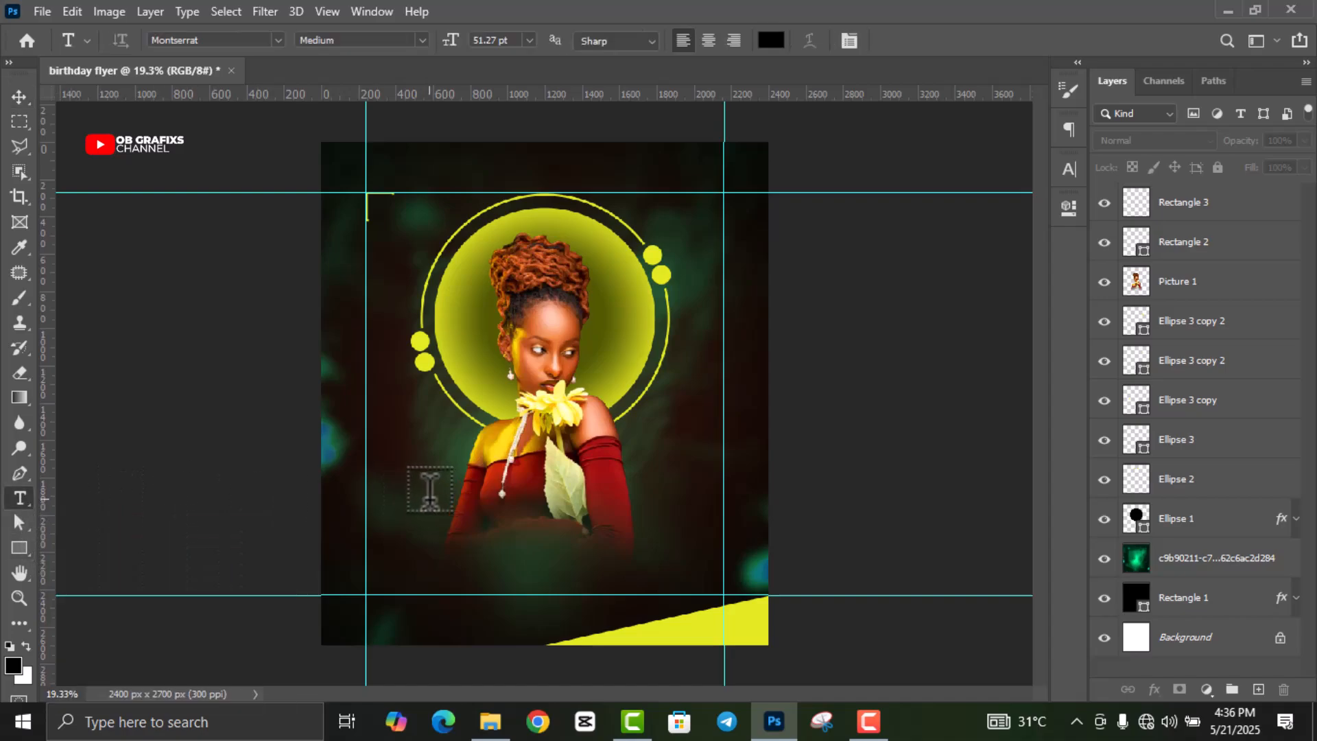
pyautogui.click(420, 492)
pyautogui.write('BDAY')
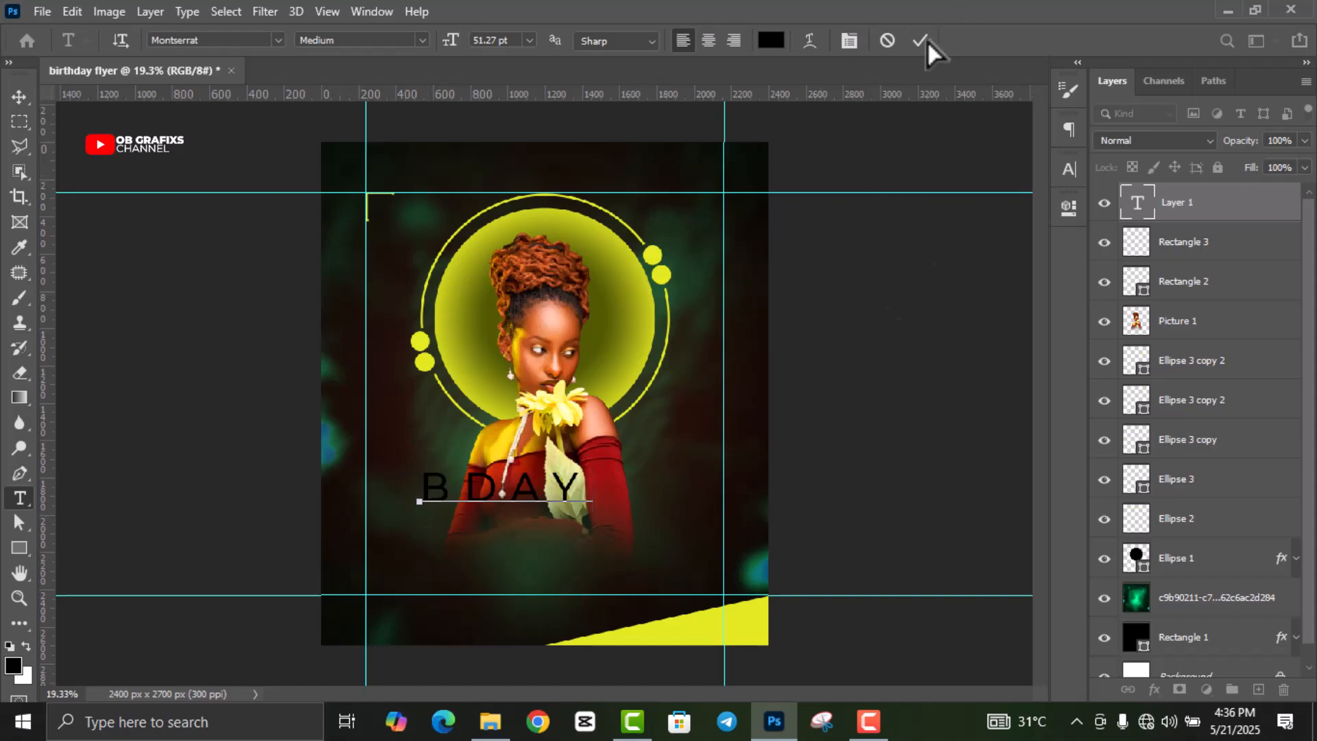
pyautogui.click(922, 41)
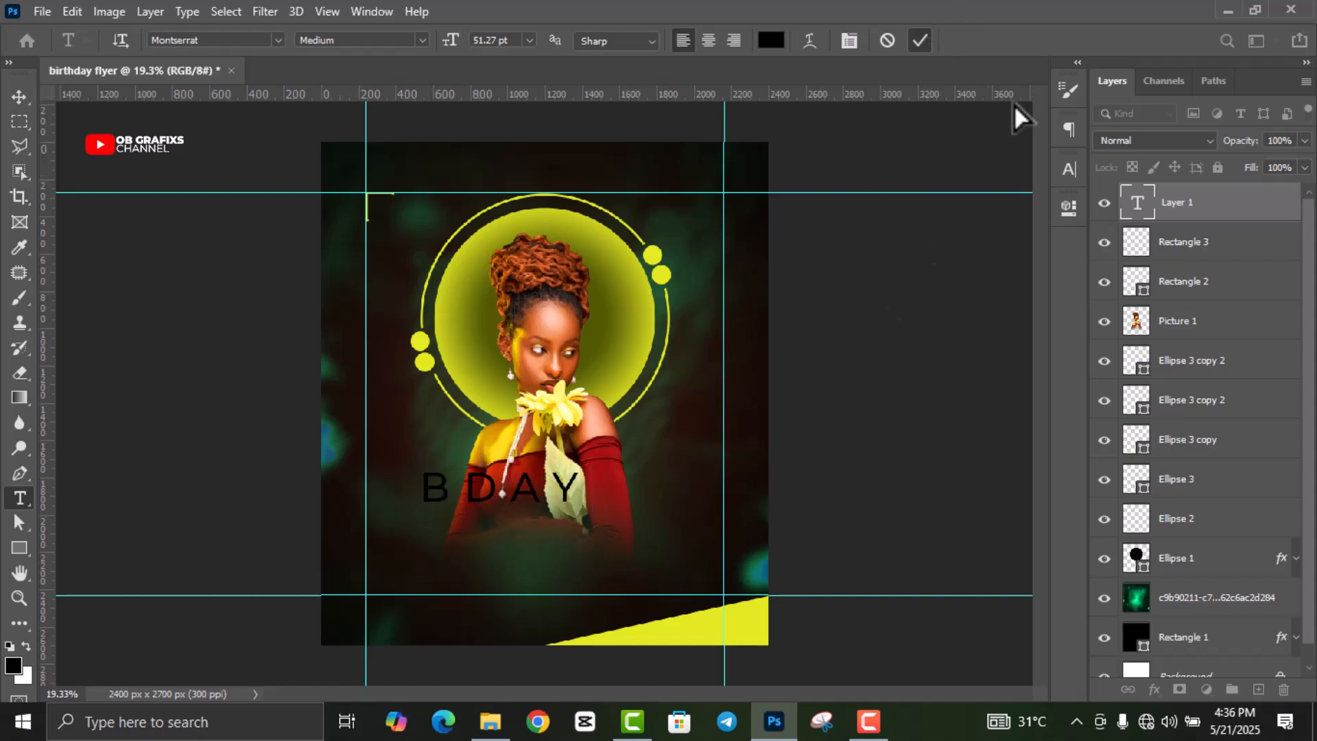
pyautogui.doubleClick(1114, 201)
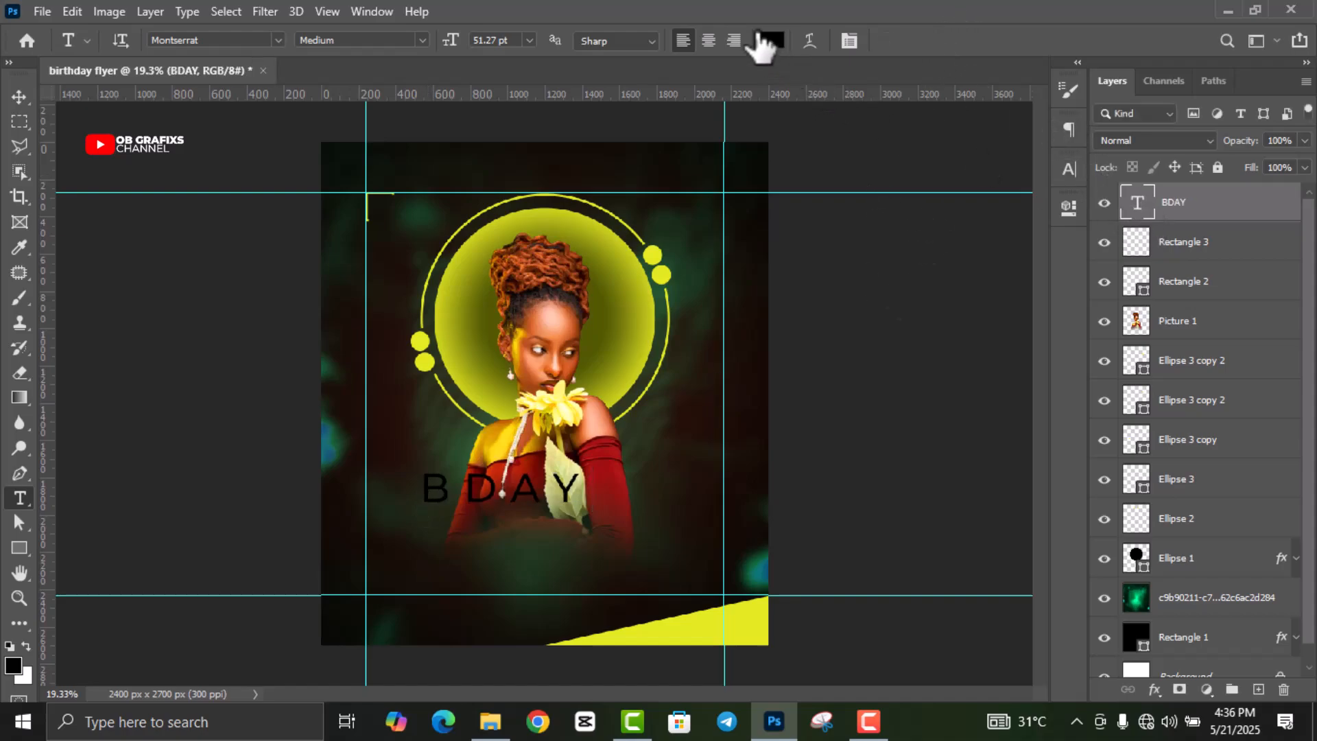
pyautogui.click(770, 39)
pyautogui.moveTo(857, 270); pyautogui.dragTo(770, 258)
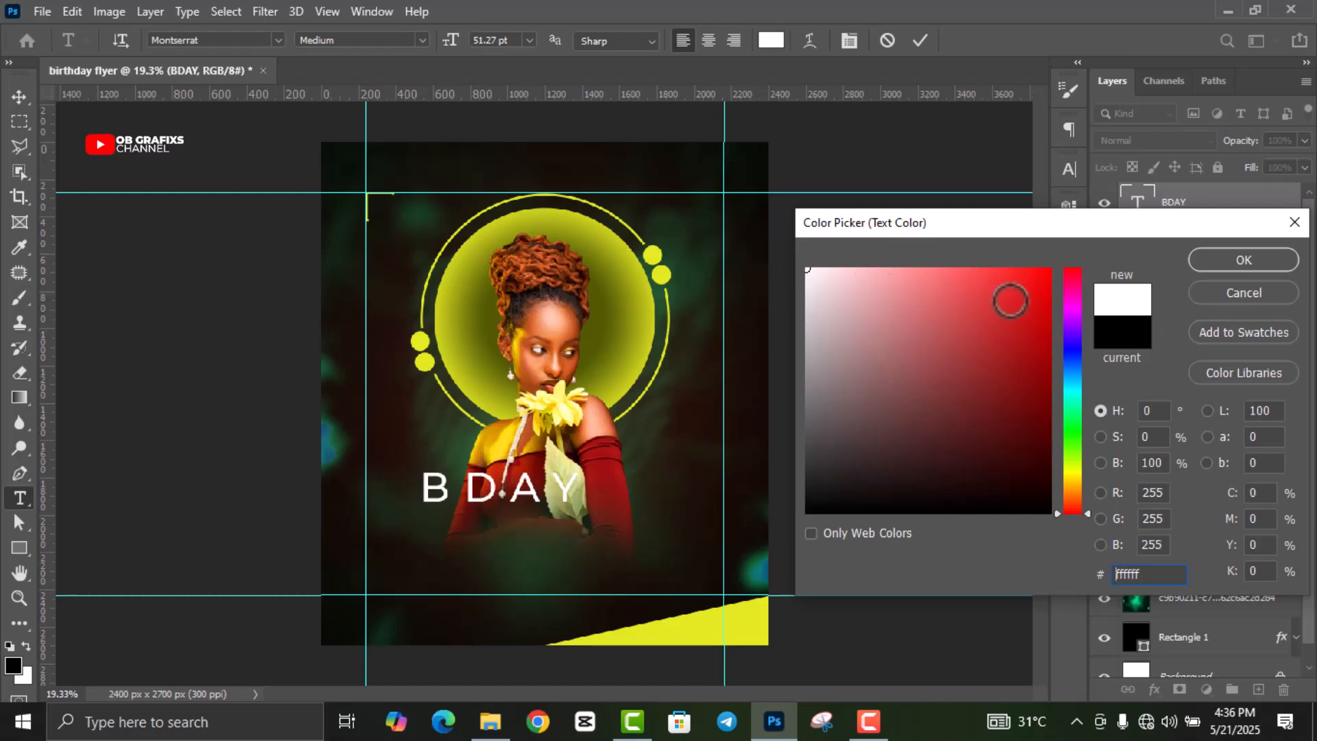
pyautogui.click(1197, 262)
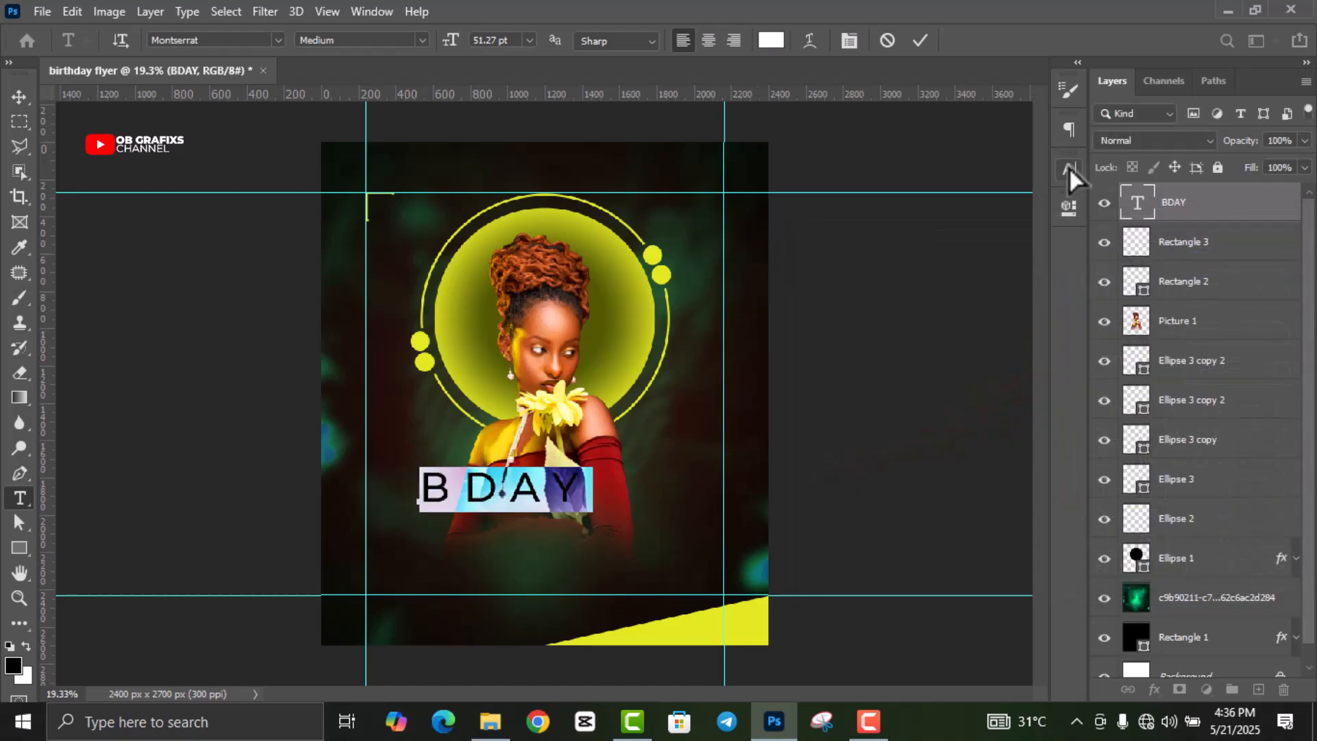
# Step: Set the BDAY text to Montserrat Black with a tracking of -60
pyautogui.click(1070, 172)
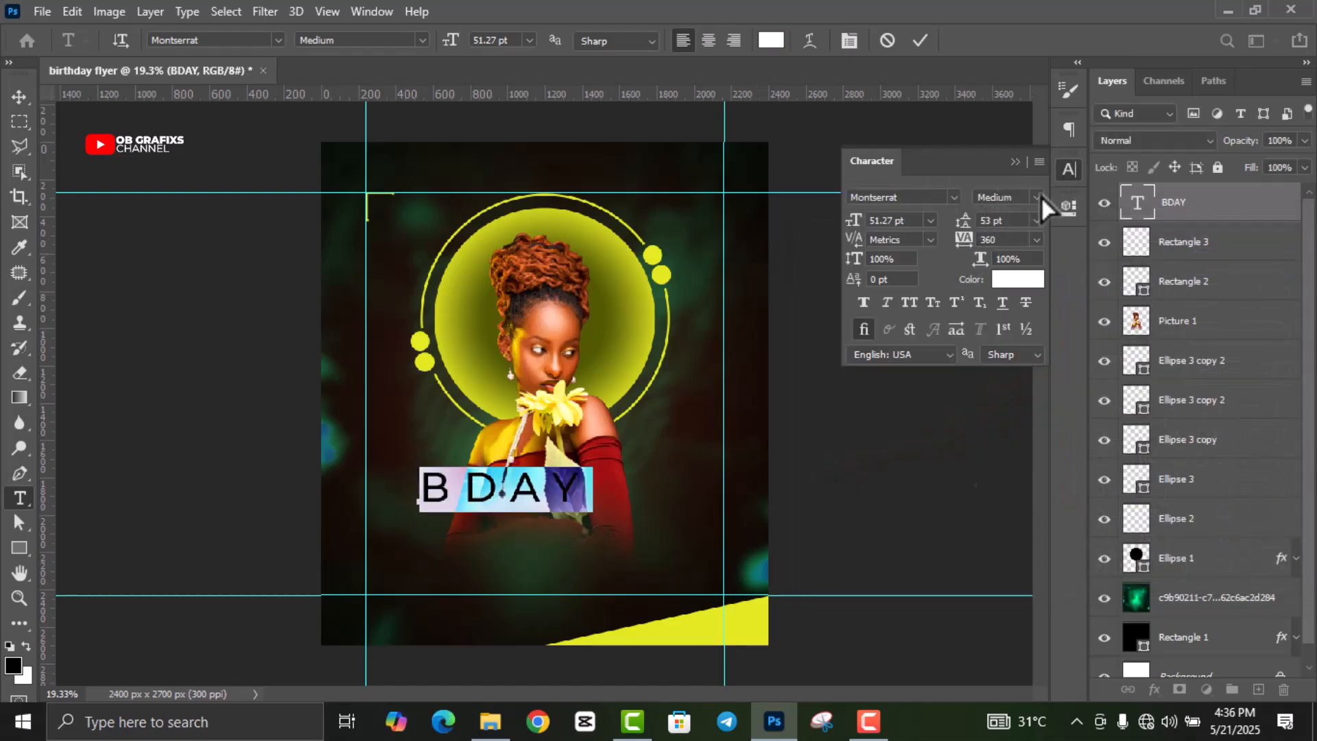
pyautogui.click(1040, 198)
pyautogui.click(1067, 461)
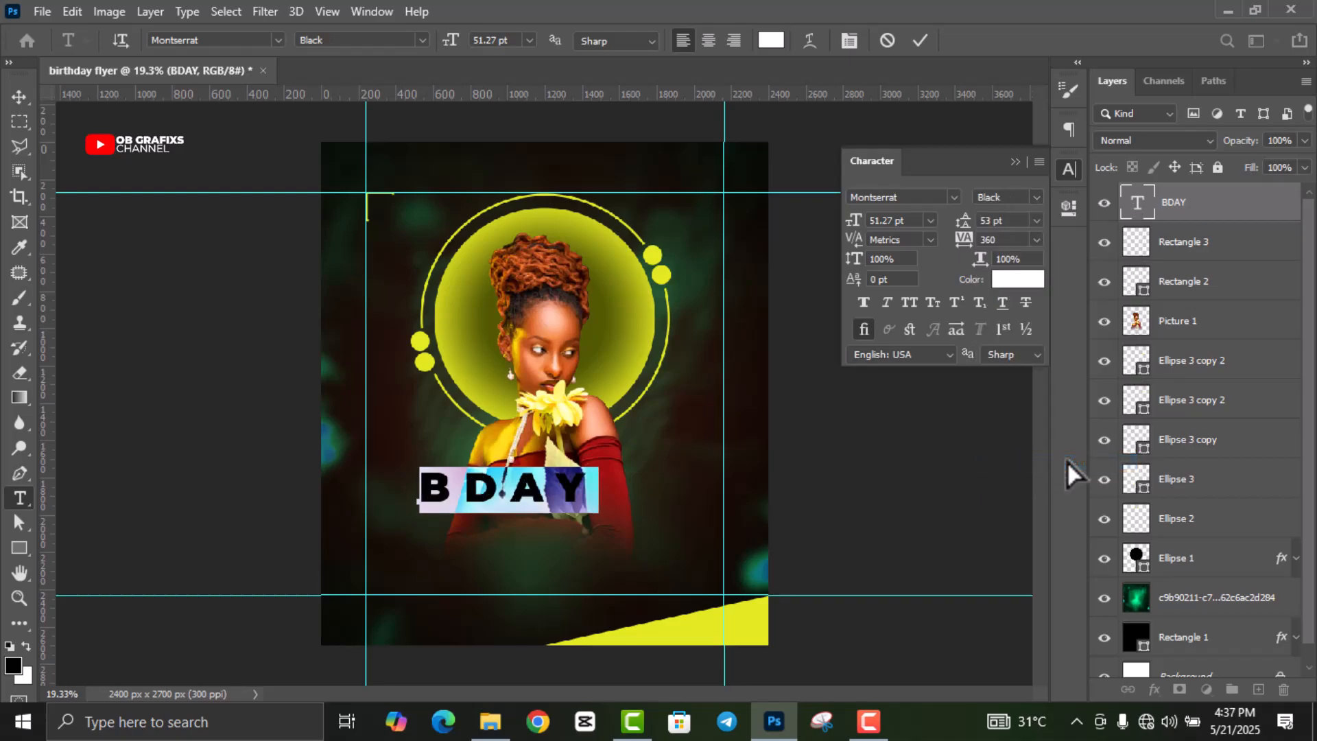
pyautogui.click(1003, 240)
pyautogui.write('120')
pyautogui.press('Return')
pyautogui.write('-60')
pyautogui.press('Return')
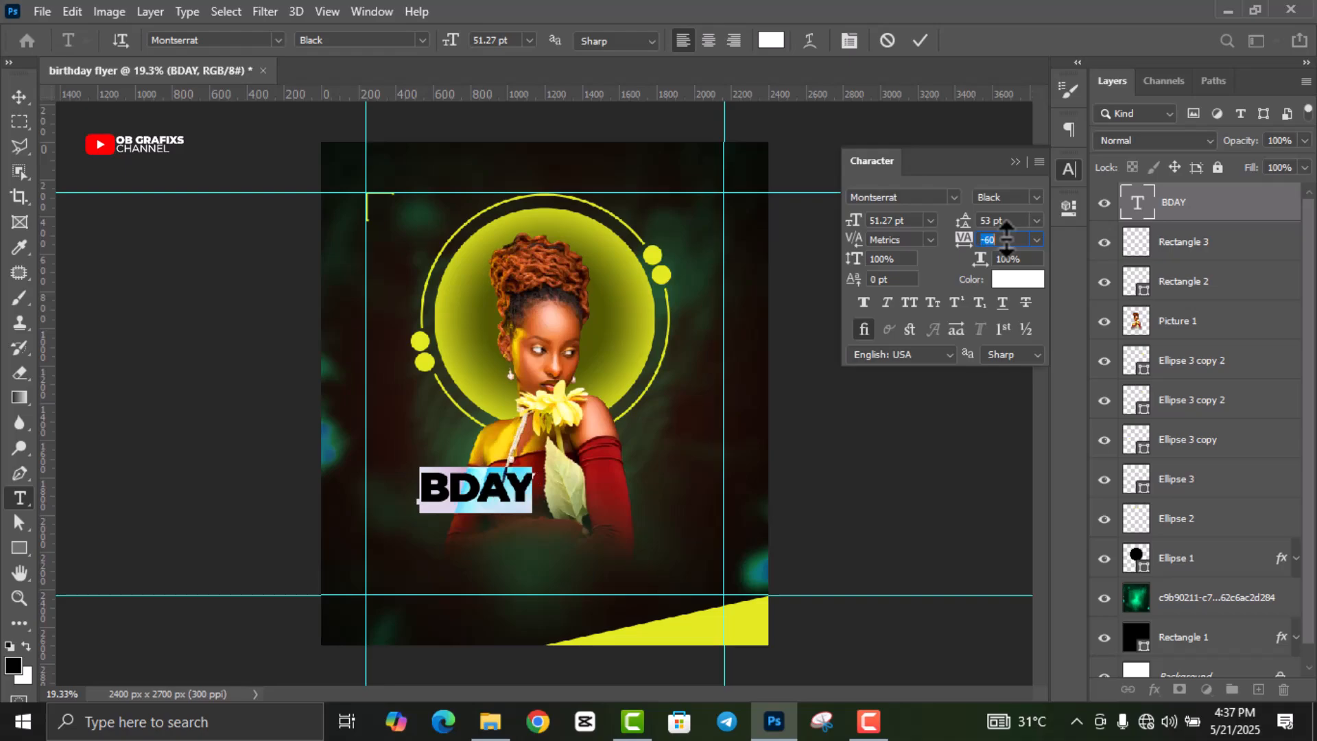
pyautogui.click(920, 40)
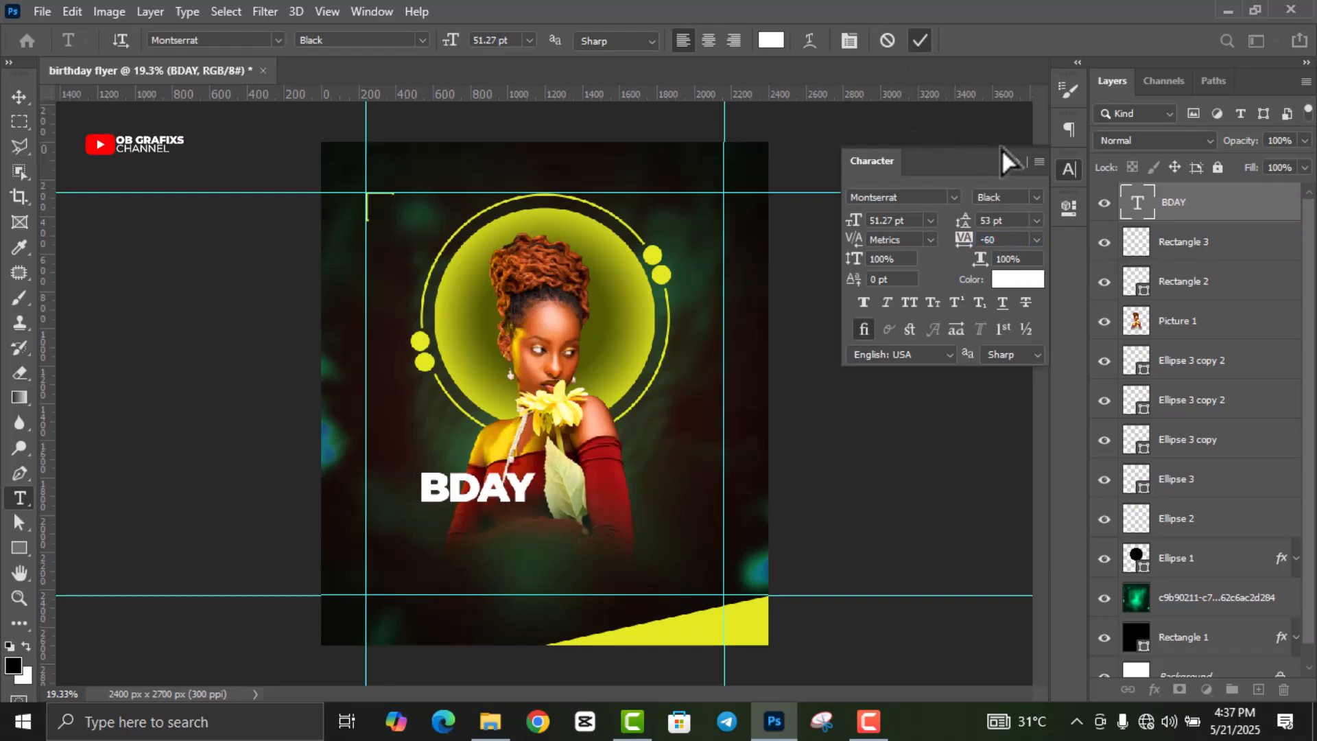
pyautogui.click(1072, 173)
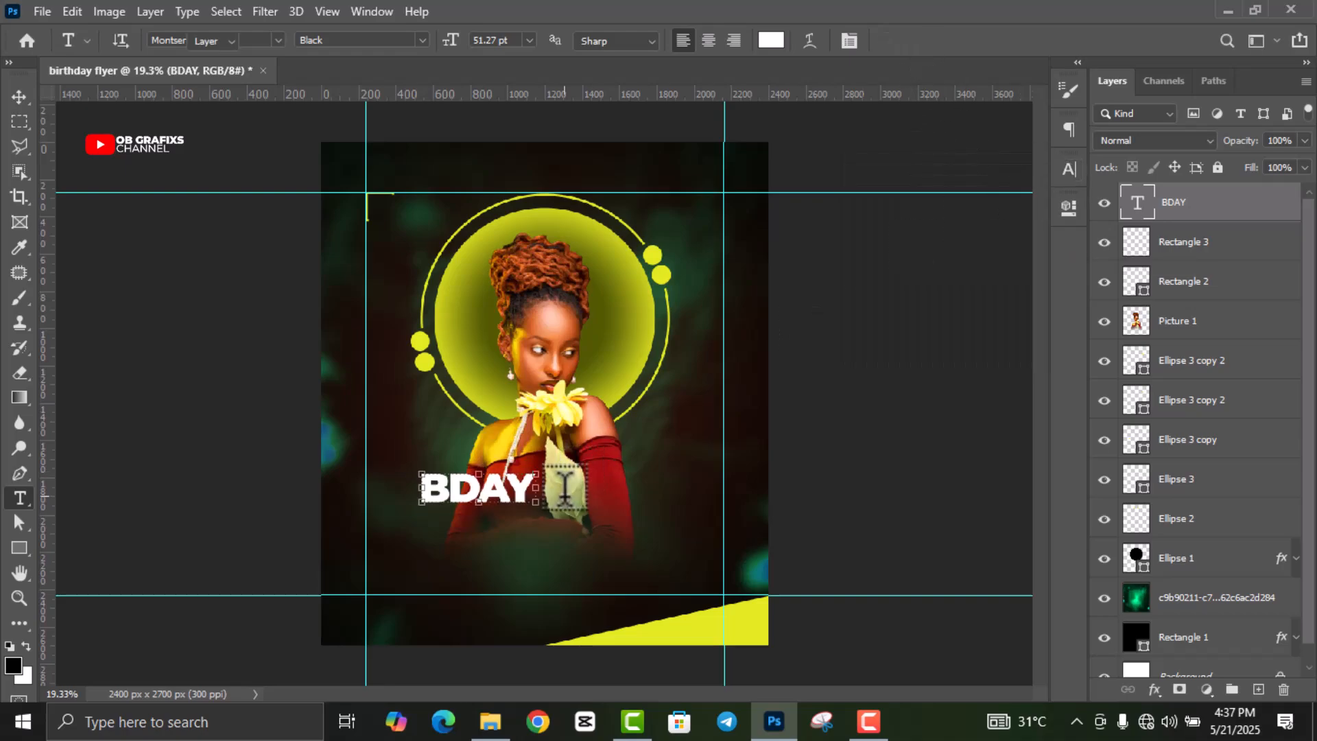
# Step: Enlarge the BDAY text to about the ring's width and position it over the portrait's faded bottom, just above the lower guide
pyautogui.press('v')
pyautogui.moveTo(539, 511); pyautogui.dragTo(681, 582)
pyautogui.moveTo(595, 519); pyautogui.dragTo(594, 553)
pyautogui.click(954, 41)
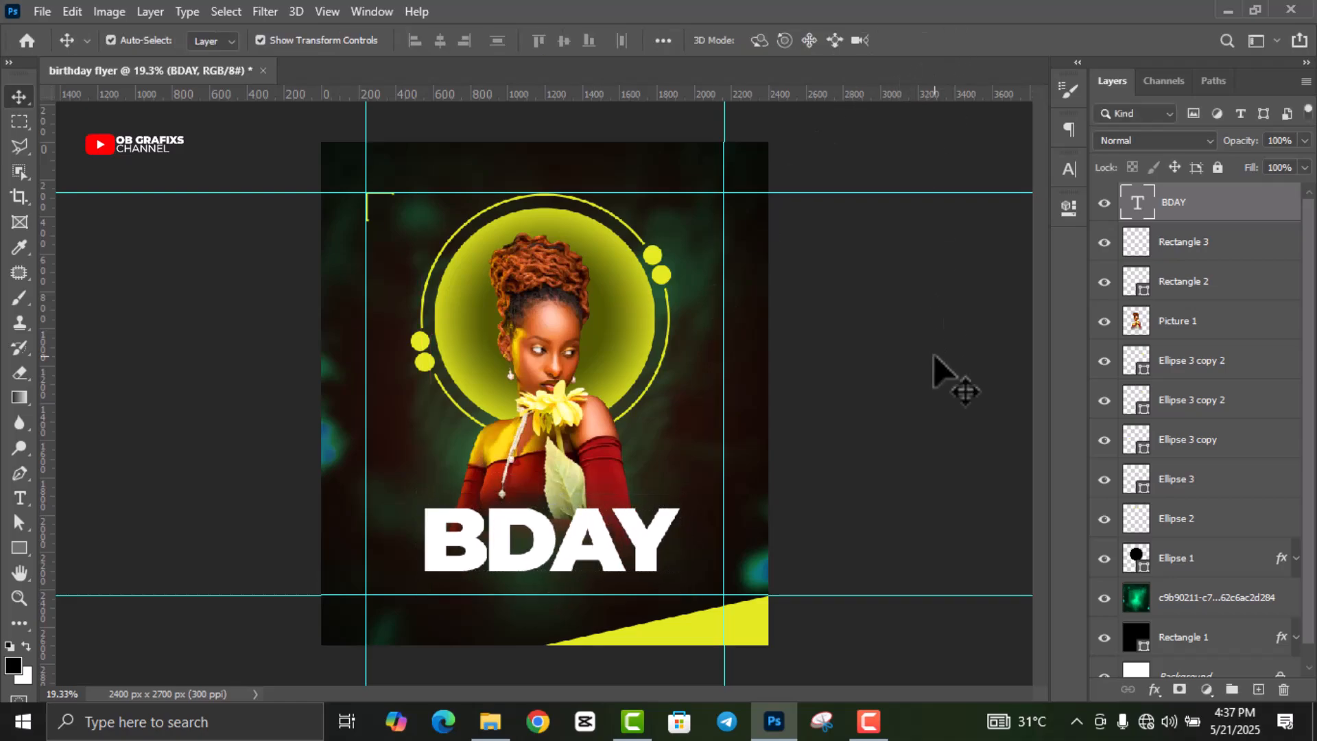
pyautogui.moveTo(670, 563); pyautogui.dragTo(645, 545)
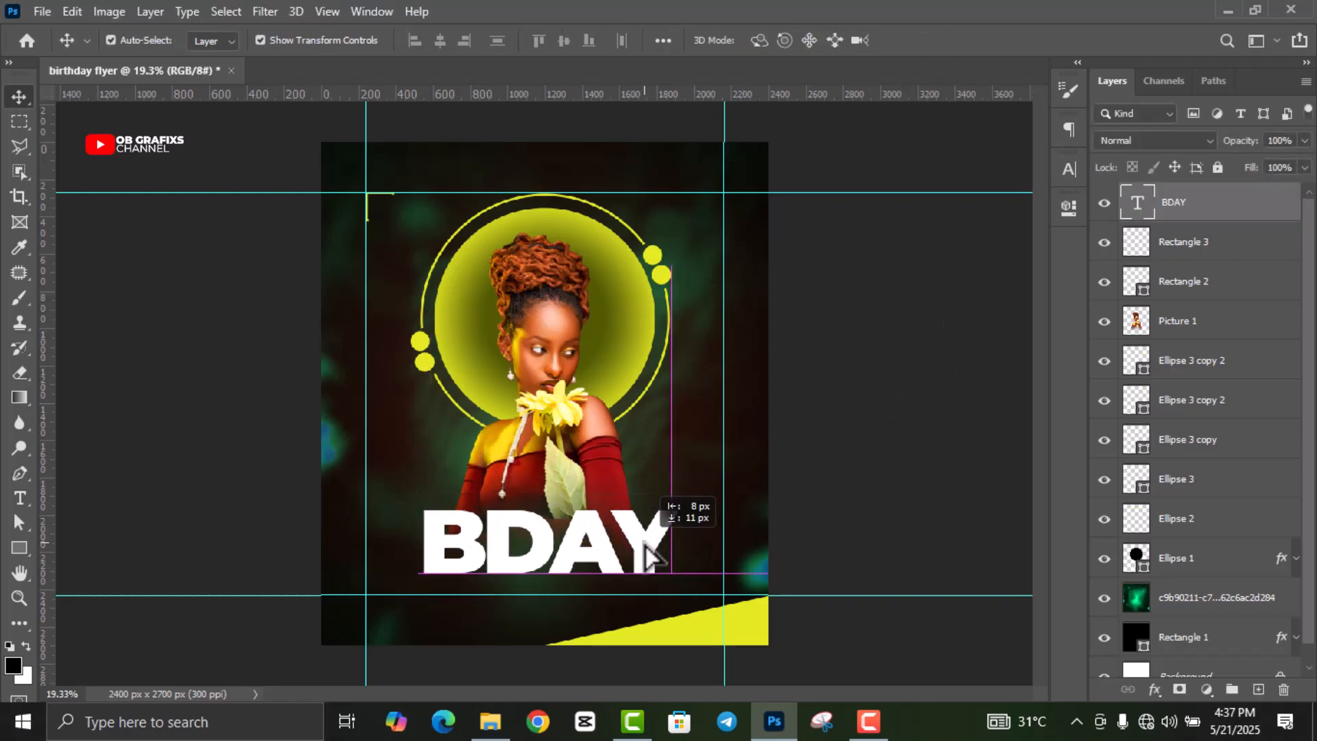
pyautogui.scroll(-3, 670, 500)
pyautogui.scroll(2, 638, 542)
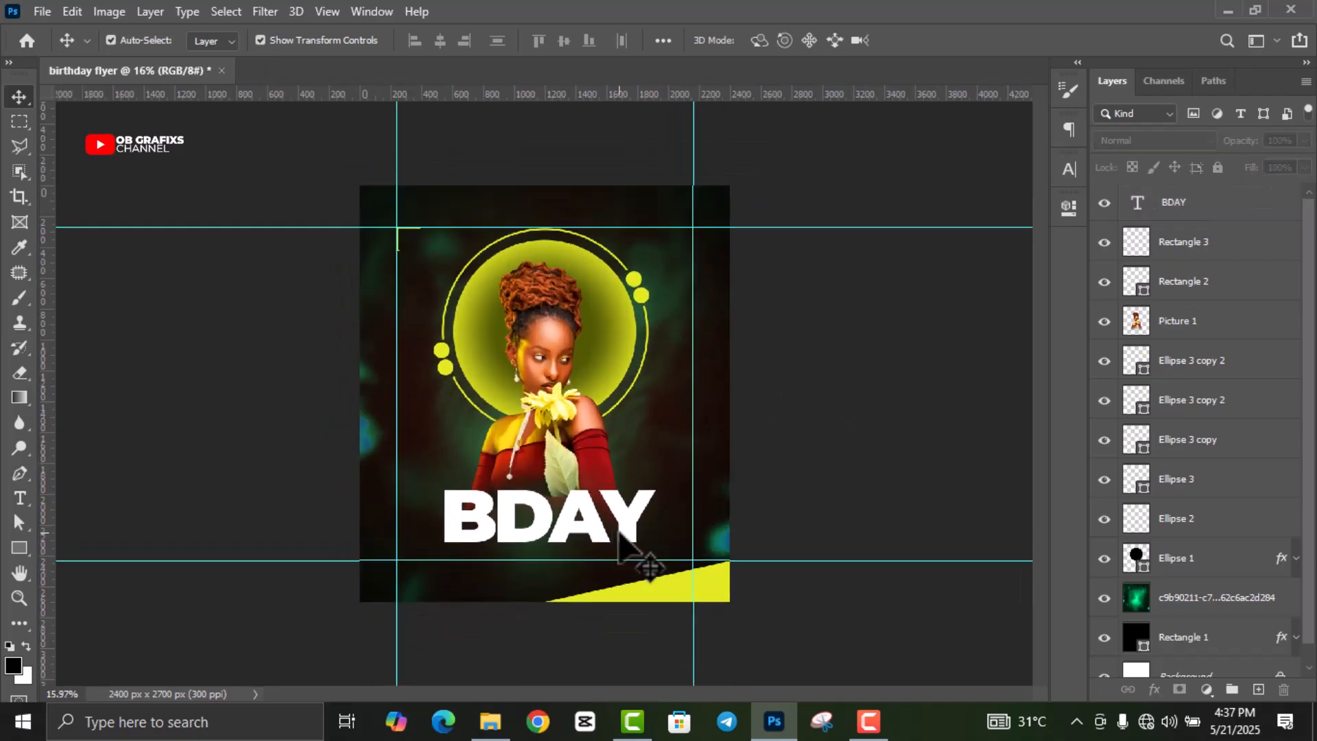
pyautogui.scroll(1, 758, 470)
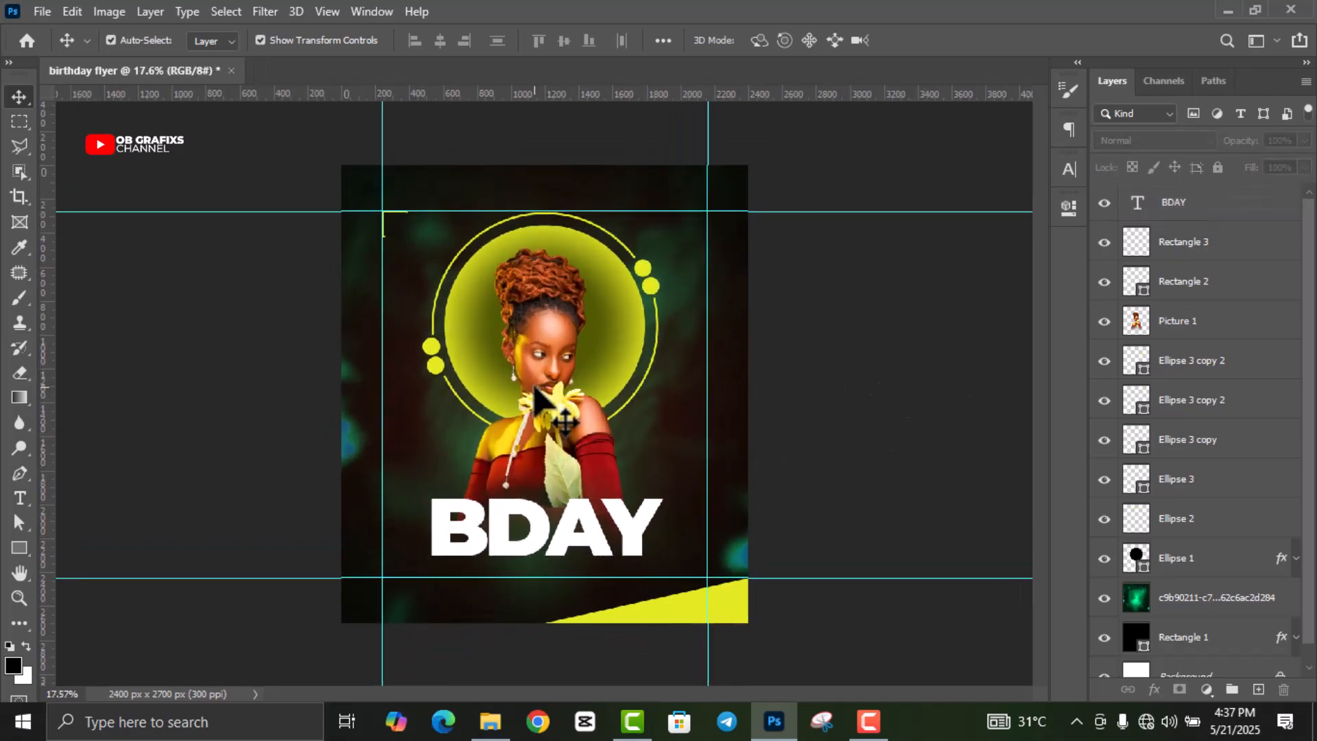
# Step: Add the text "AGE WITH MORE BLESSINGS" and scale it down to about 23 pt
pyautogui.press('t')
pyautogui.click(420, 264)
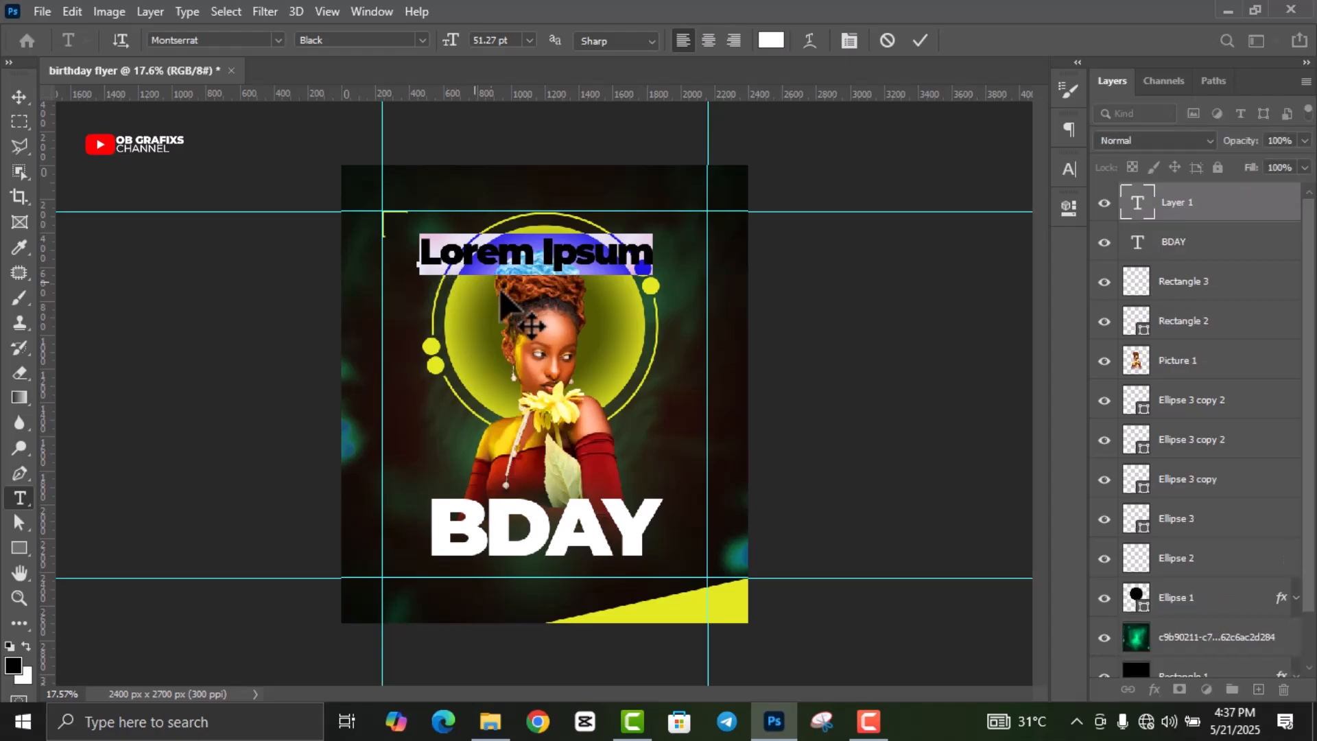
pyautogui.write('AGE WITH MORE B')
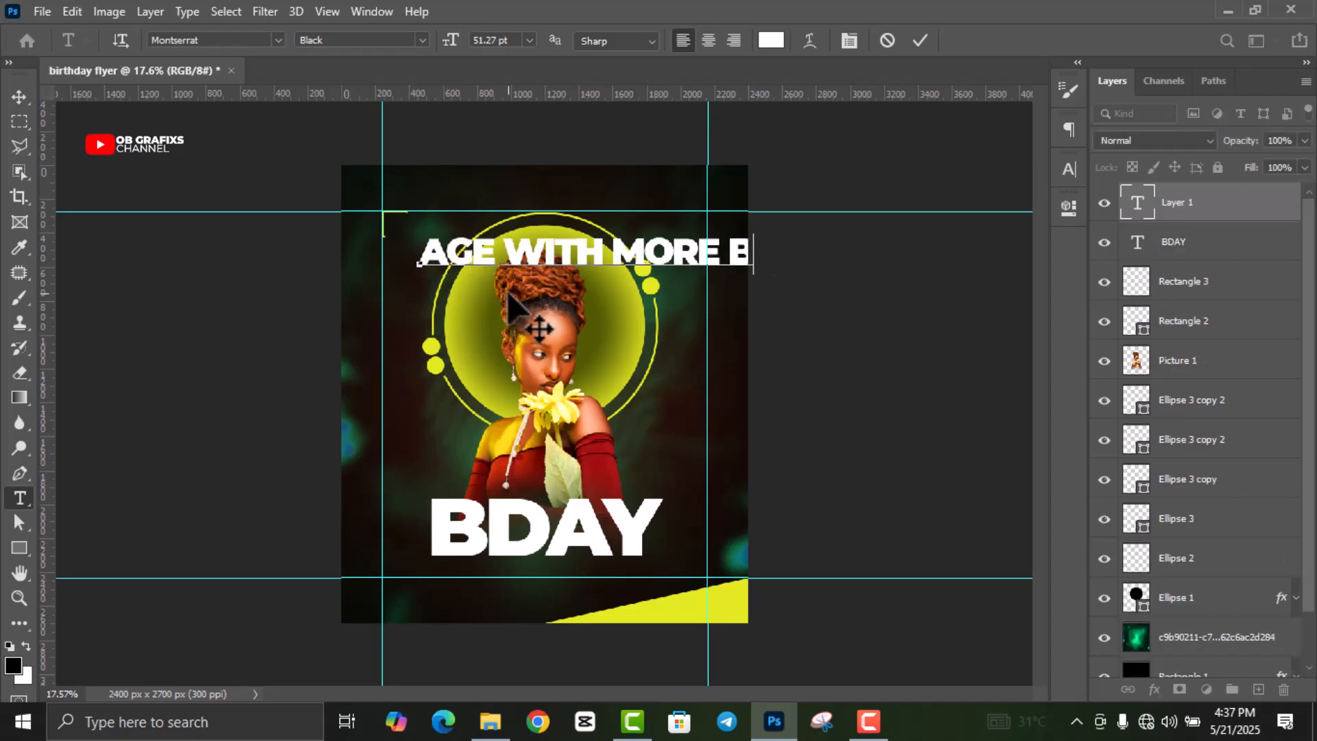
pyautogui.click(20, 99)
pyautogui.moveTo(420, 236); pyautogui.dragTo(491, 443)
pyautogui.click(955, 40)
# Step: Change the AGE WITH MORE BLESSINGS text to the Medium weight and move it directly beneath BDAY
pyautogui.doubleClick(1137, 202)
pyautogui.click(1069, 169)
pyautogui.click(1036, 196)
pyautogui.click(998, 353)
pyautogui.click(920, 41)
pyautogui.click(1069, 170)
pyautogui.moveTo(645, 440); pyautogui.dragTo(622, 570)
# Step: Set the AGE WITH MORE BLESSINGS text to 19 pt and slightly widen its tracking
pyautogui.doubleClick(1137, 203)
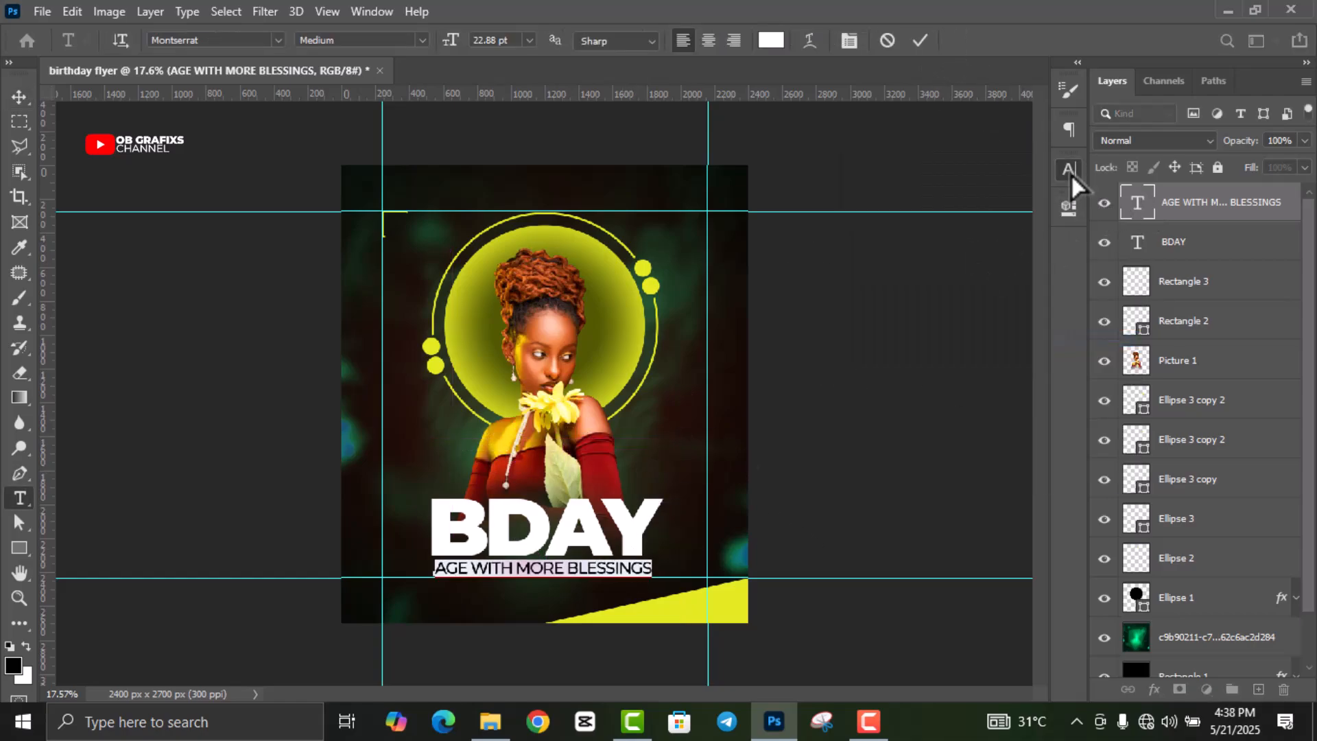
pyautogui.click(1070, 171)
pyautogui.click(880, 221)
pyautogui.scroll(-2, 880, 221)
pyautogui.scroll(-2, 880, 220)
pyautogui.click(997, 239)
pyautogui.scroll(11, 997, 240)
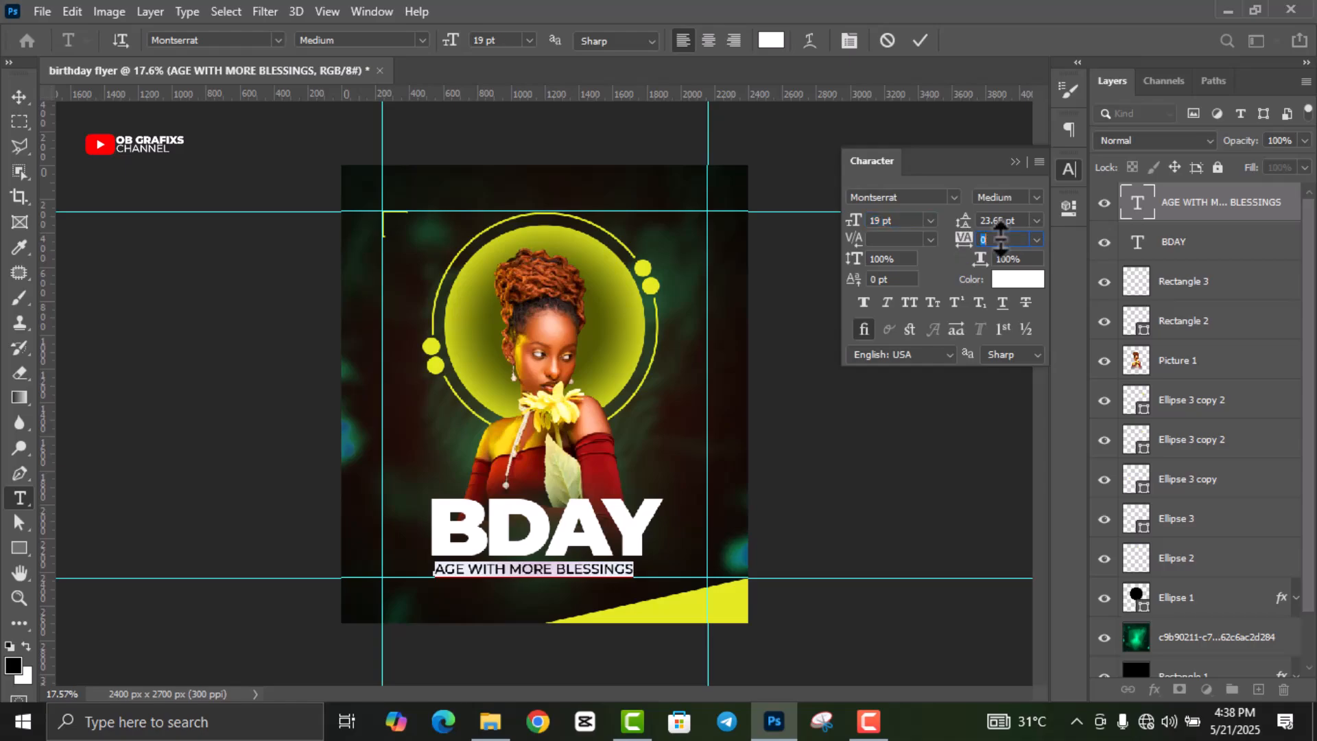
pyautogui.click(920, 41)
pyautogui.click(1069, 169)
pyautogui.click(908, 482)
pyautogui.scroll(4, 506, 517)
pyautogui.click(600, 613)
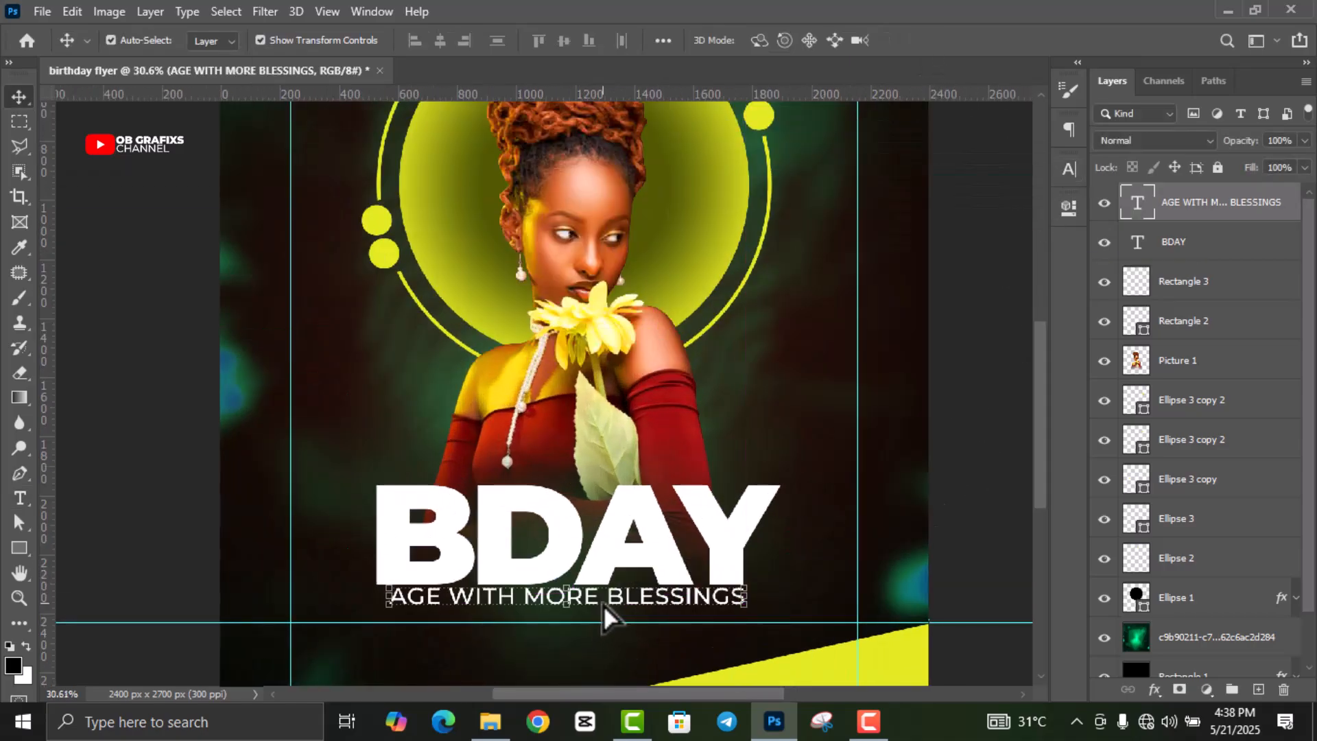
pyautogui.scroll(-4, 603, 480)
pyautogui.scroll(1, 631, 274)
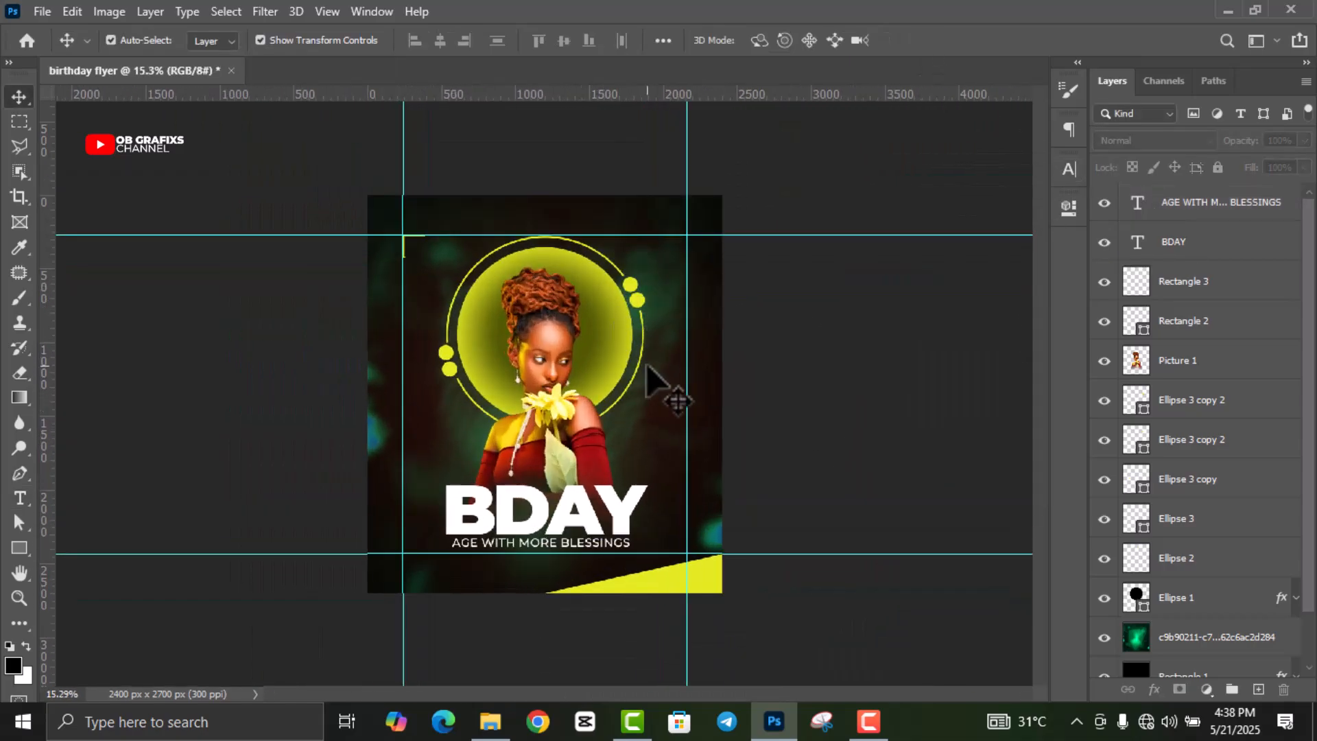
# Step: Duplicate the AGE WITH MORE BLESSINGS text, move the copy above BDAY and change its wording to "HAPPY BIRTHDAY"
pyautogui.click(615, 544)
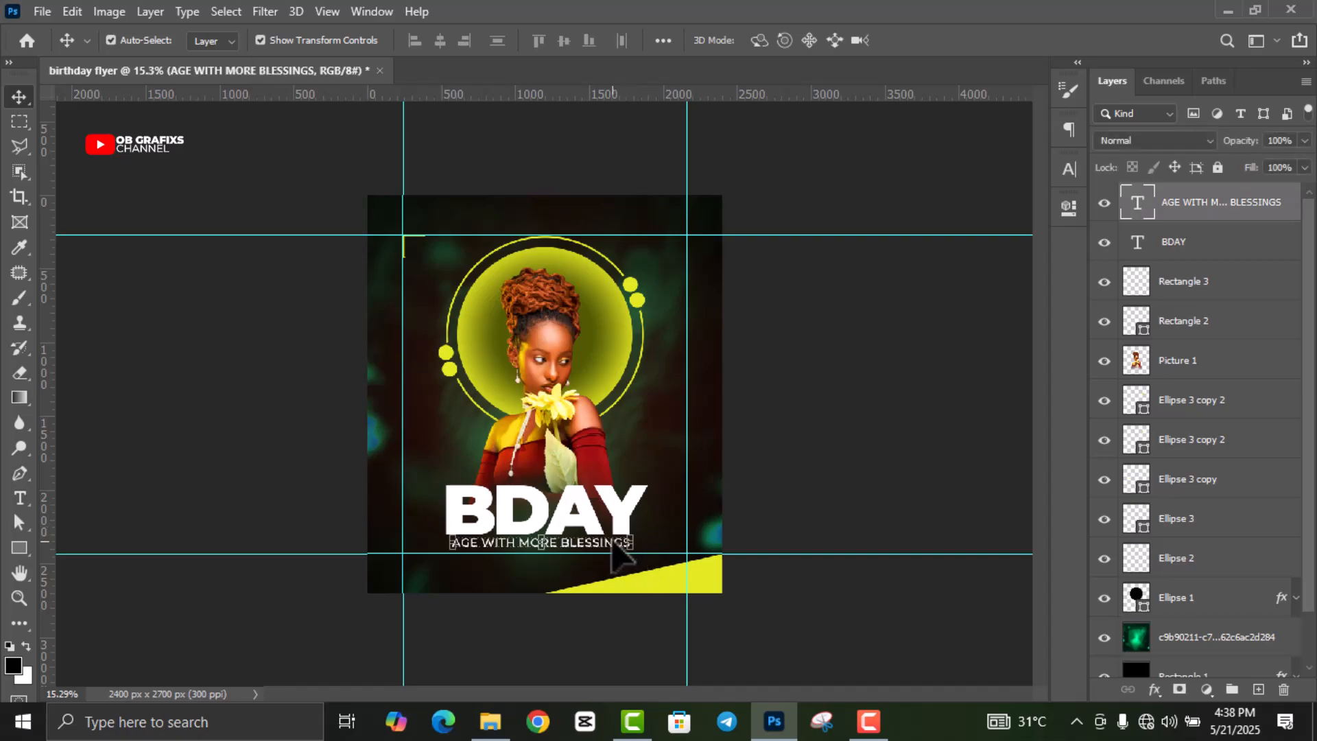
pyautogui.press('ctrl')
pyautogui.hotkey('ctrl', 'j')
pyautogui.moveTo(611, 543); pyautogui.dragTo(633, 465)
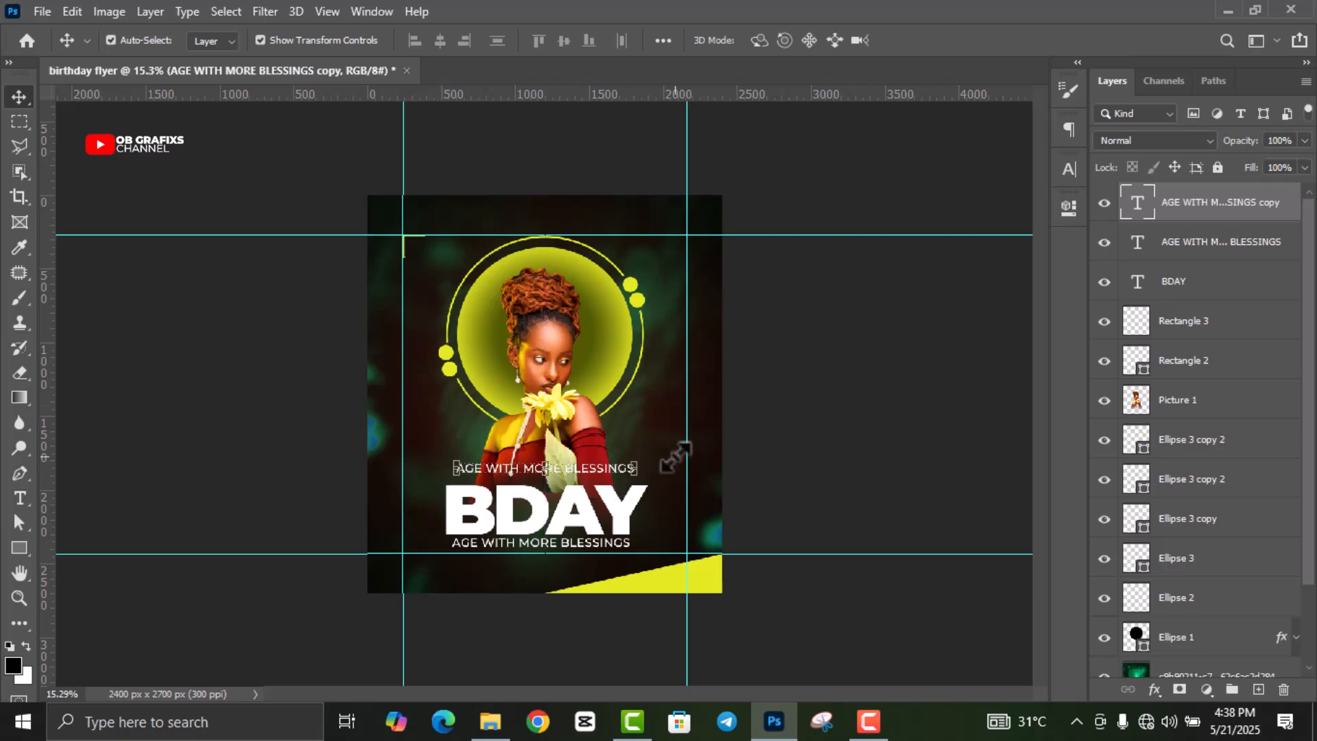
pyautogui.doubleClick(1140, 204)
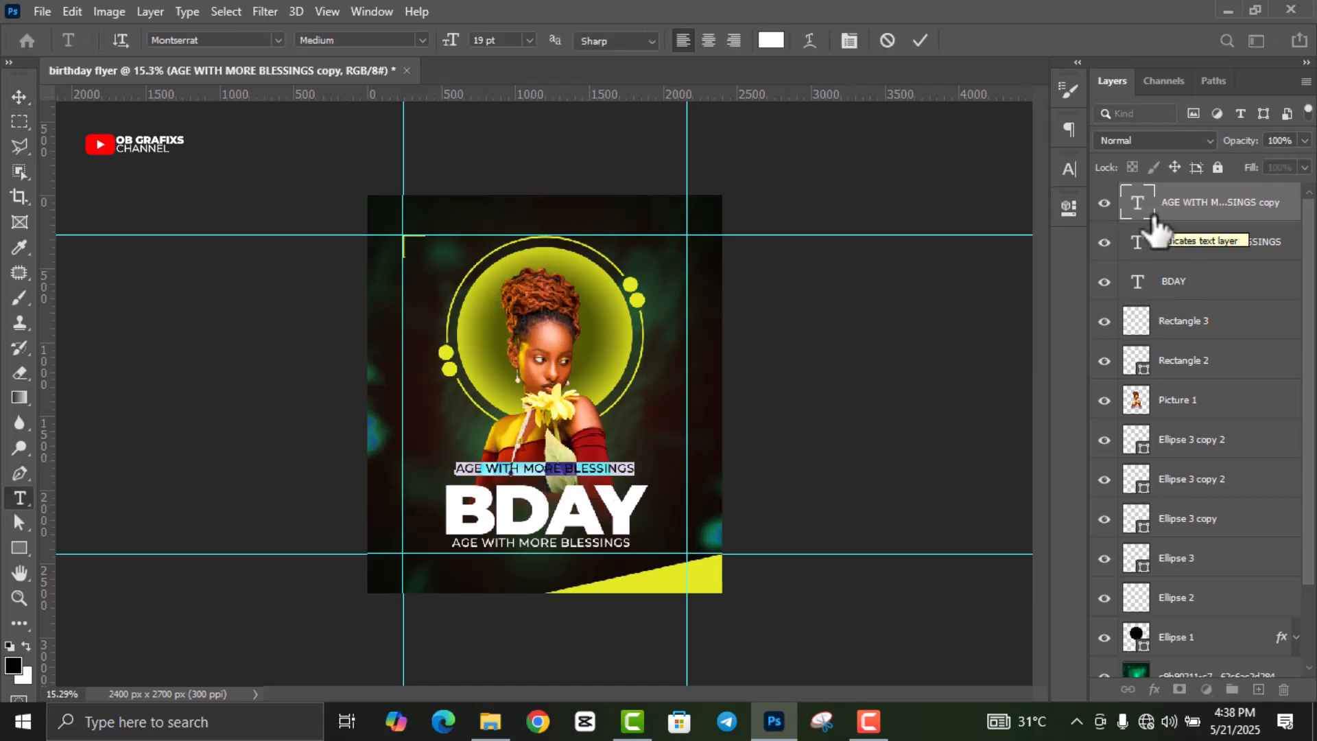
pyautogui.write('HAPPY BIRTHDAY')
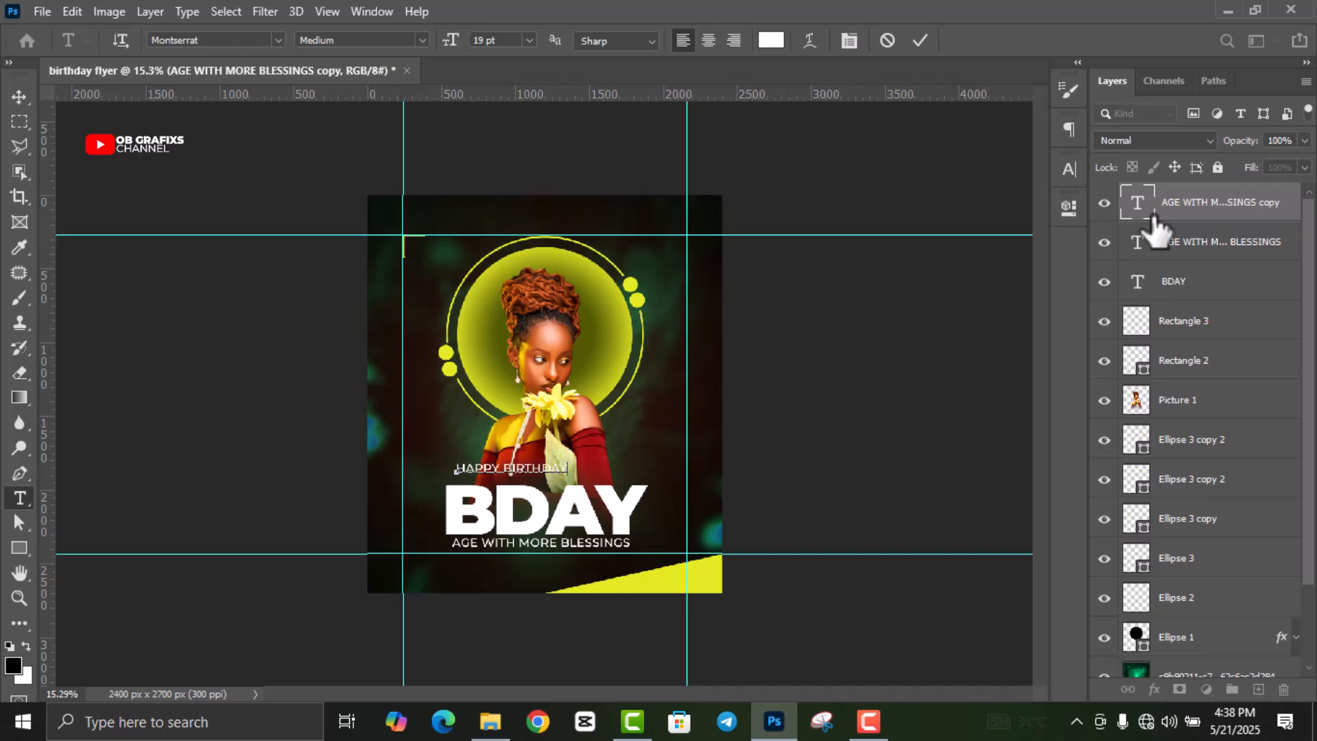
pyautogui.click(921, 41)
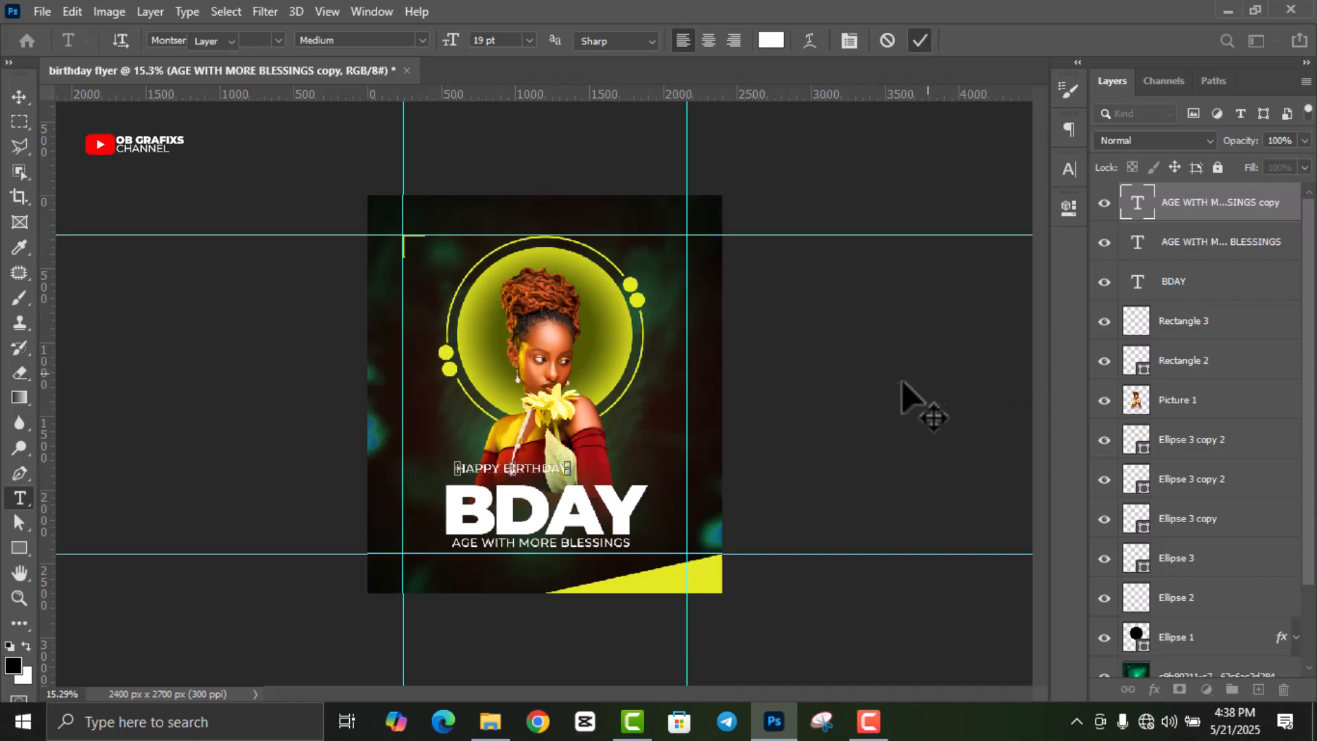
# Step: Rotate the HAPPY BIRTHDAY text 90° counterclockwise and place it between the ring's right side and the right guide
pyautogui.press('v')
pyautogui.hotkey('ctrl', '+')
pyautogui.moveTo(545, 500); pyautogui.dragTo(657, 458)
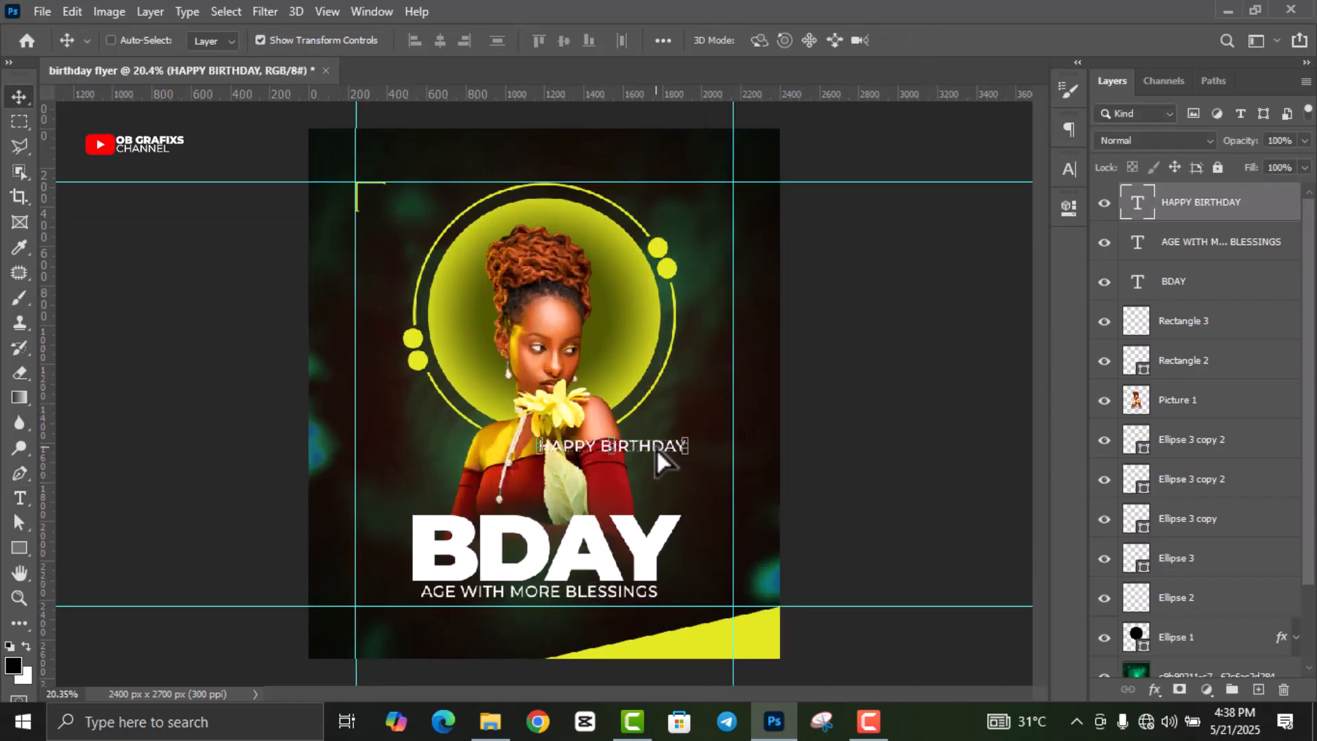
pyautogui.hotkey('ctrl', 't')
pyautogui.rightClick(656, 448)
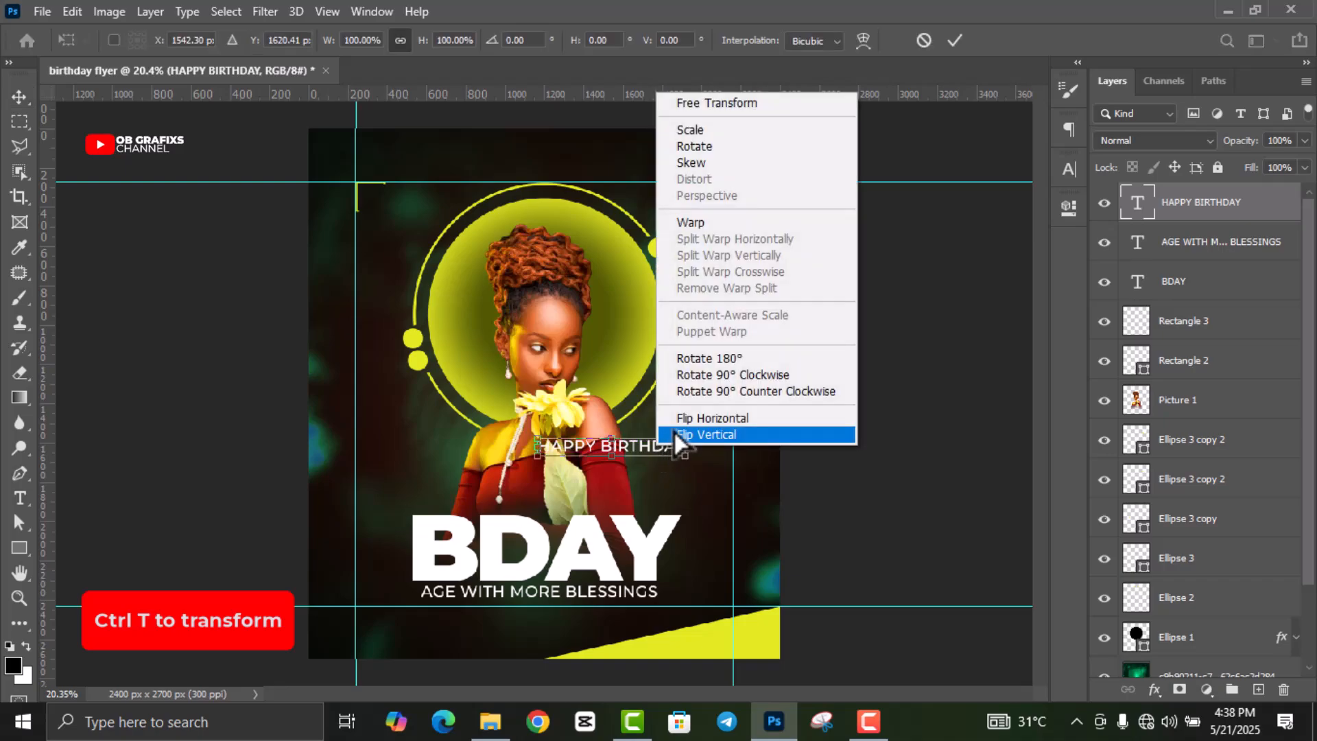
pyautogui.click(713, 391)
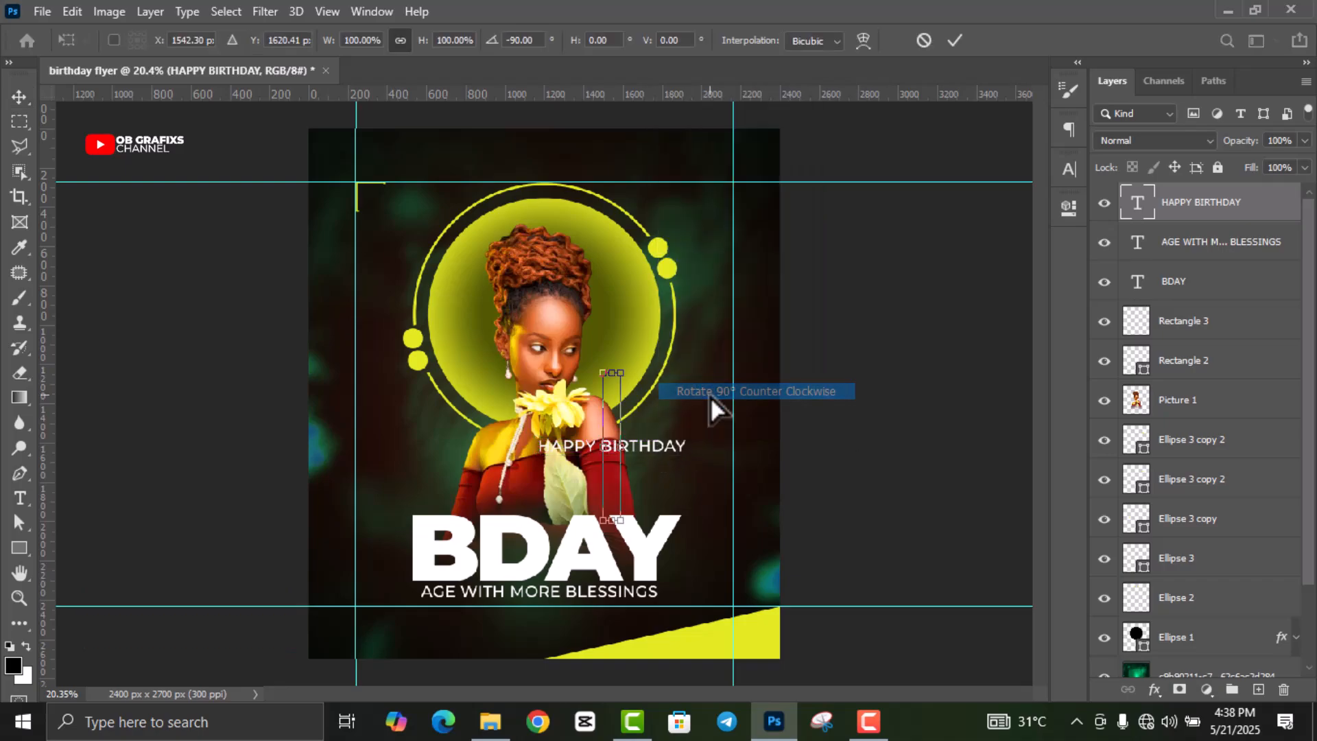
pyautogui.click(956, 40)
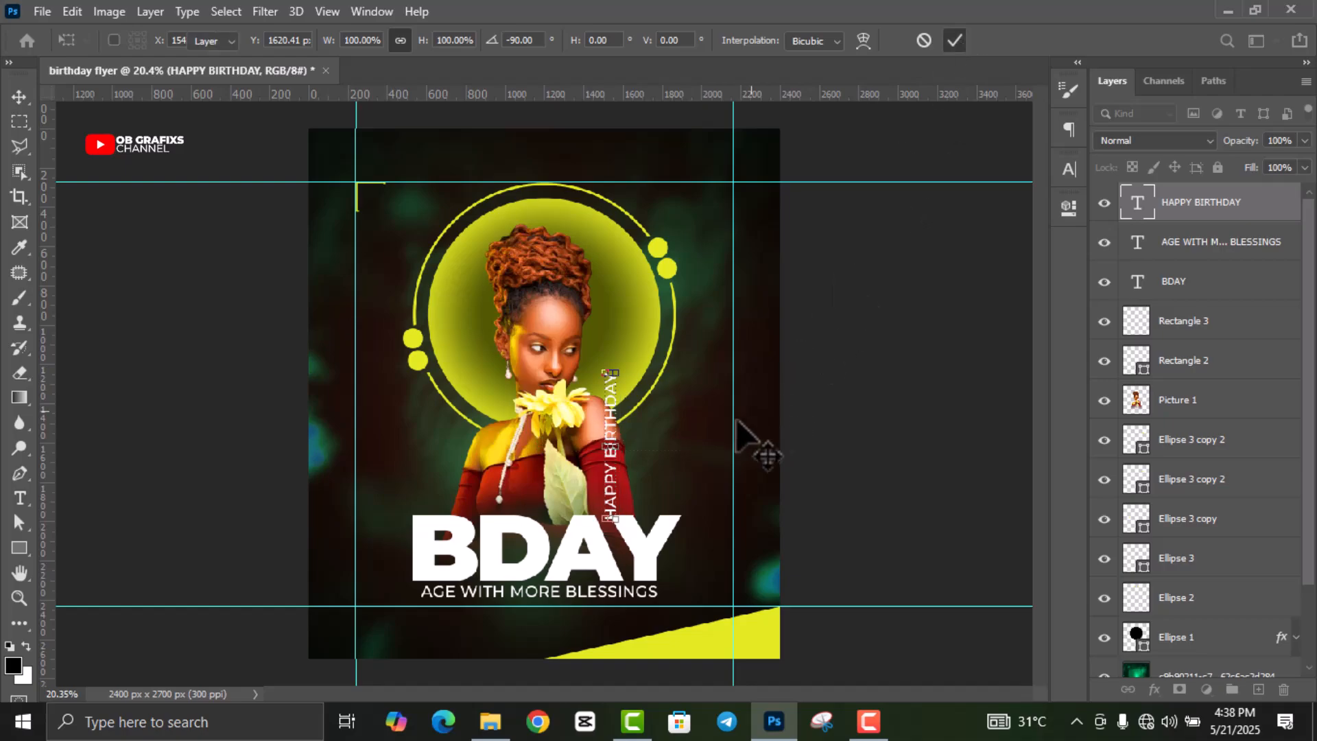
pyautogui.moveTo(609, 490); pyautogui.dragTo(705, 410)
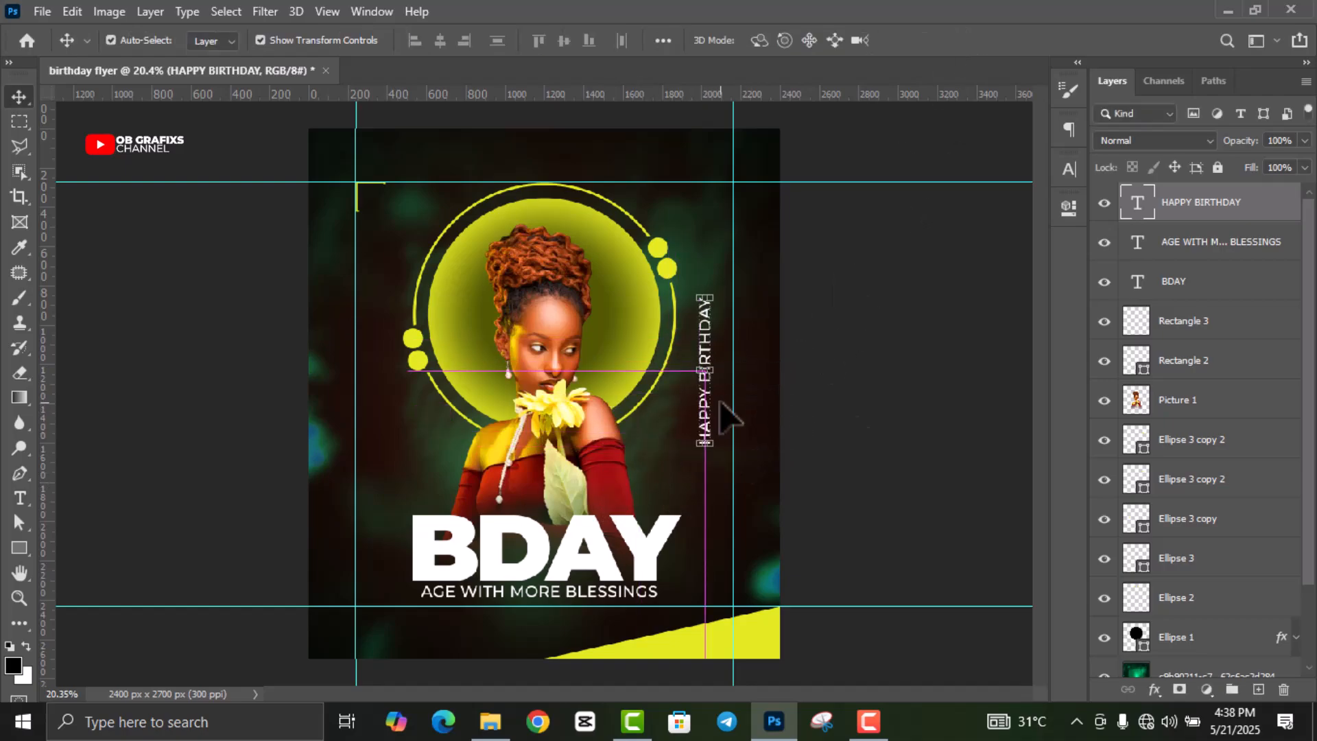
# Step: Widen the tracking of the vertical HAPPY BIRTHDAY text, move it slightly down beside the ring and deselect it
pyautogui.doubleClick(1135, 206)
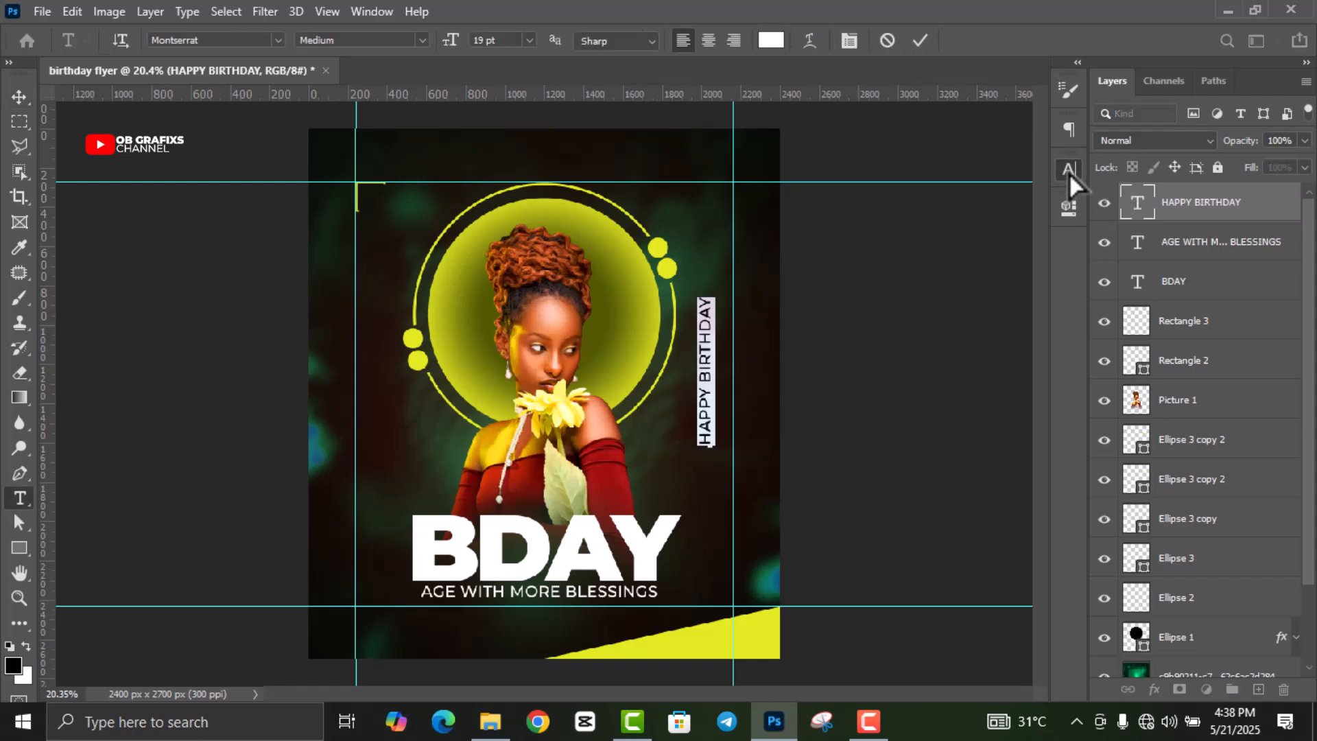
pyautogui.click(1068, 170)
pyautogui.click(1004, 239)
pyautogui.scroll(10, 1005, 239)
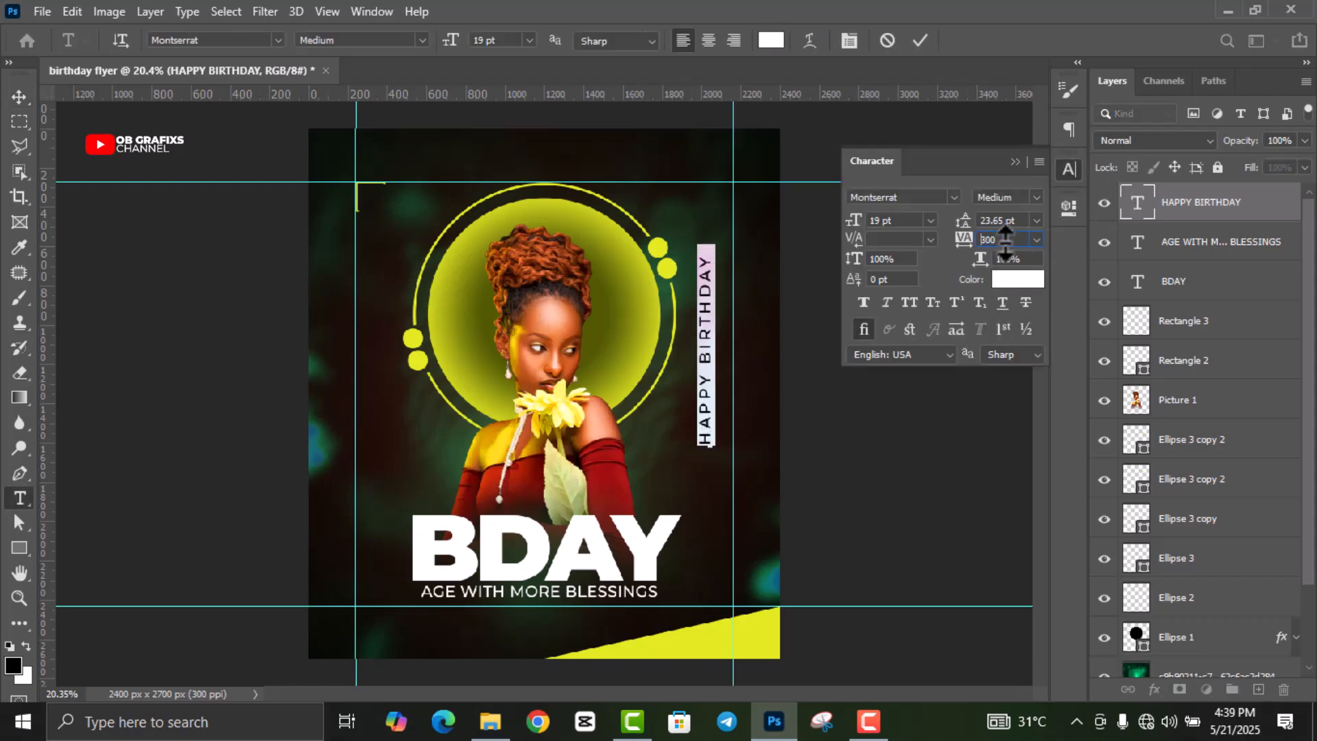
pyautogui.click(920, 40)
pyautogui.press('v')
pyautogui.click(1069, 170)
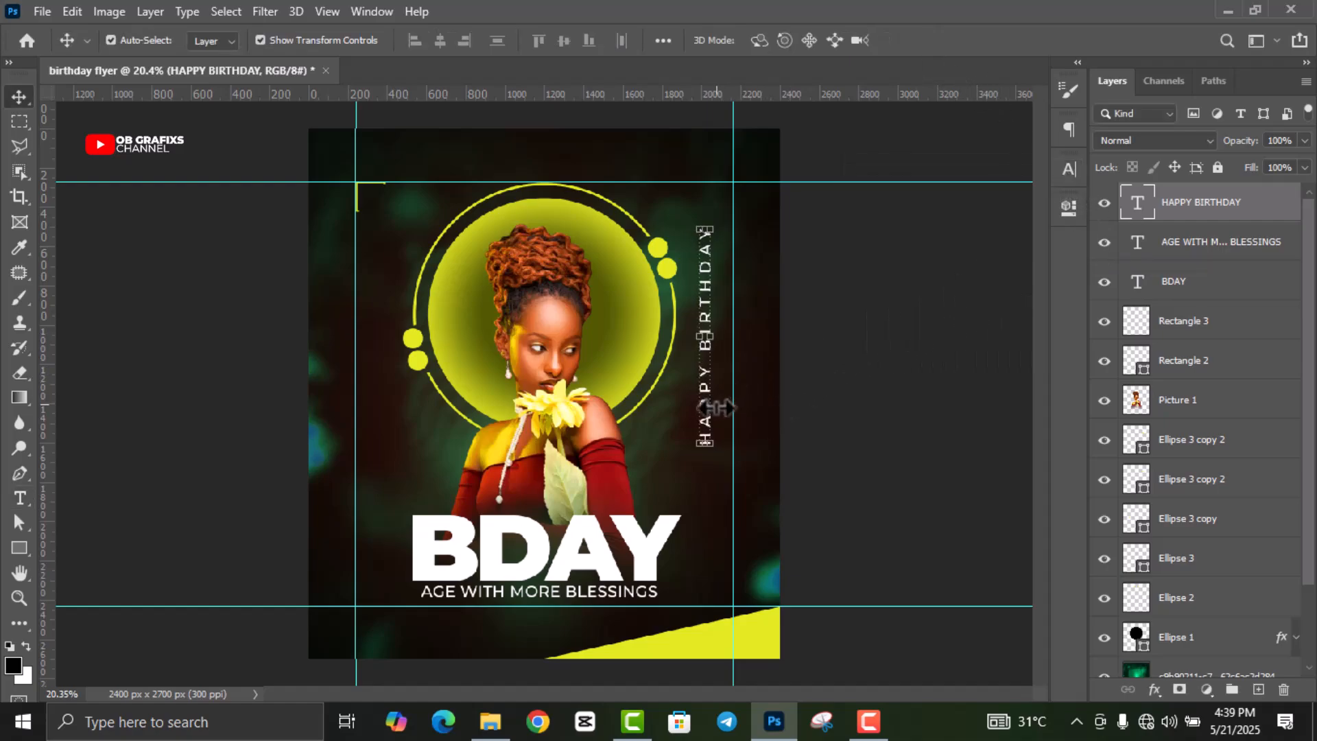
pyautogui.moveTo(706, 430); pyautogui.dragTo(711, 476)
pyautogui.click(850, 442)
pyautogui.scroll(-1, 594, 473)
# Step: Add a new text reading "happy" above BDAY, starting beside the portrait's shoulder
pyautogui.press('t')
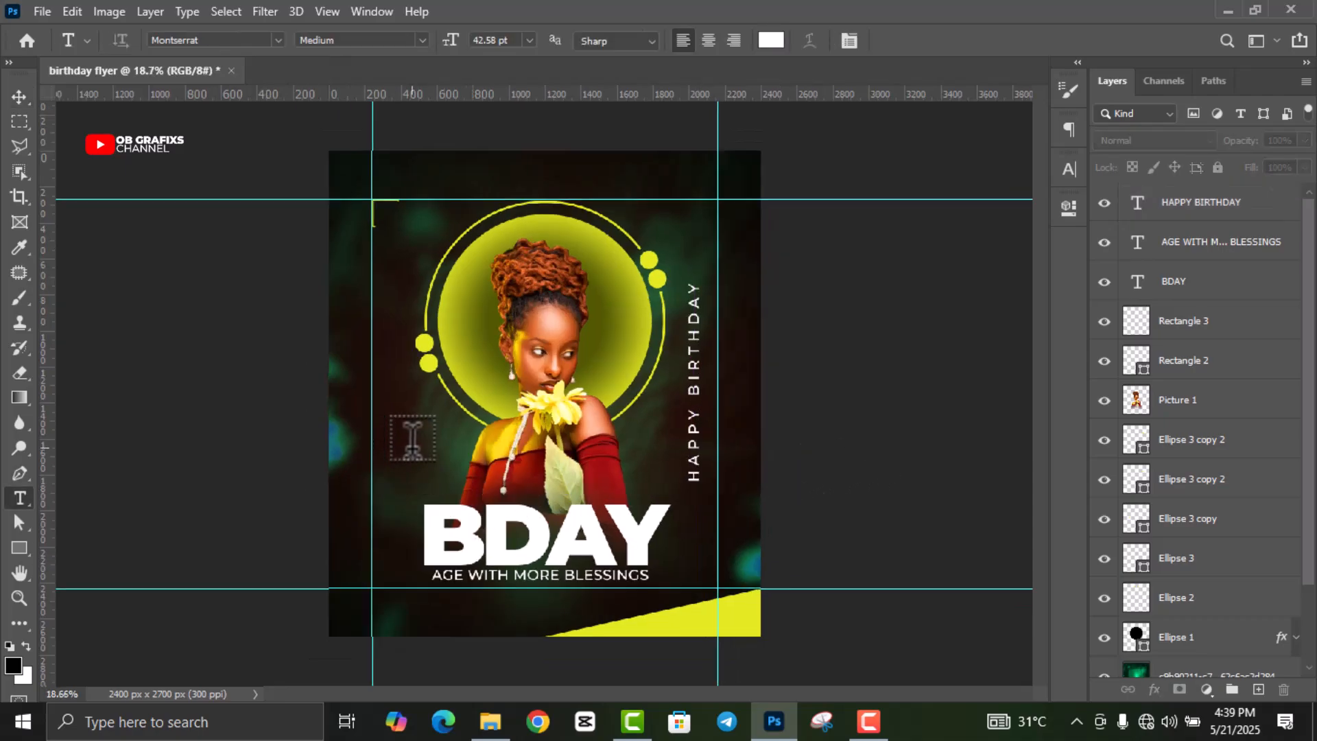
pyautogui.click(413, 439)
pyautogui.write('happy')
pyautogui.click(920, 41)
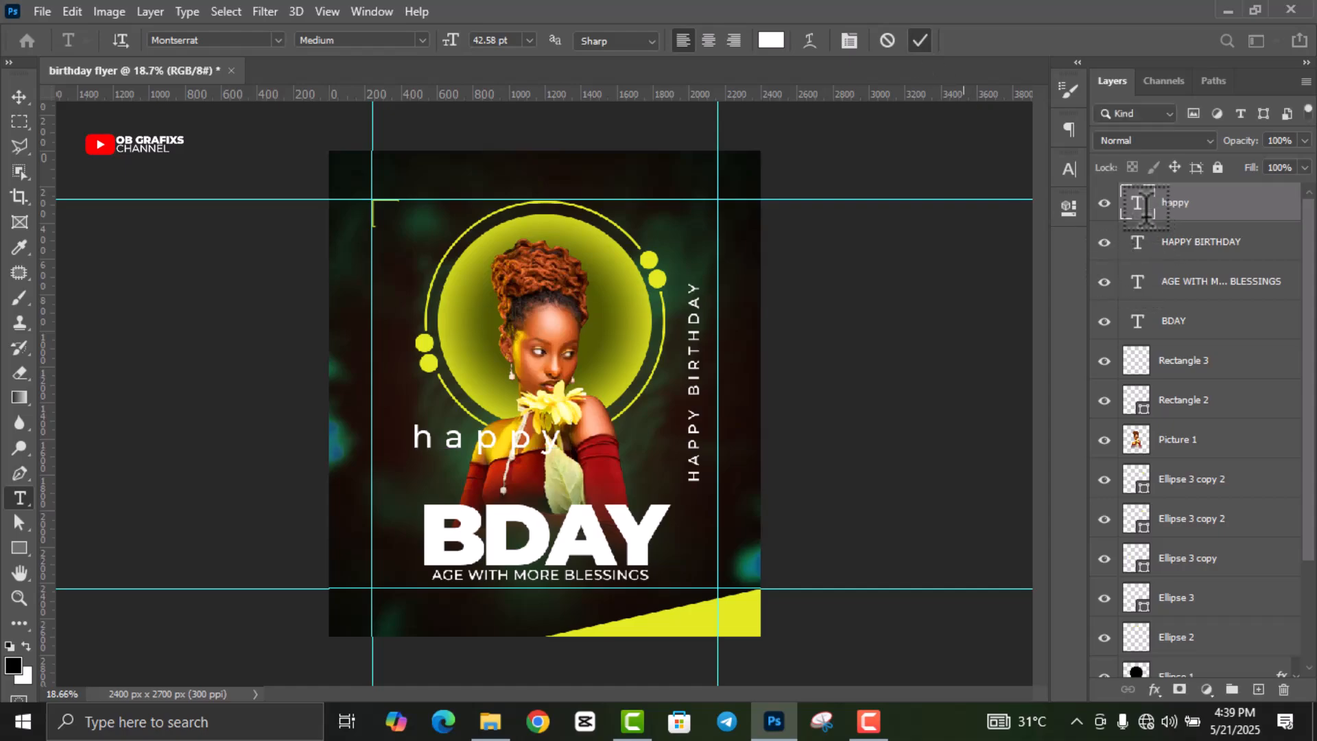
# Step: Change the font of the "happy" text to Autography Regular
pyautogui.doubleClick(1139, 204)
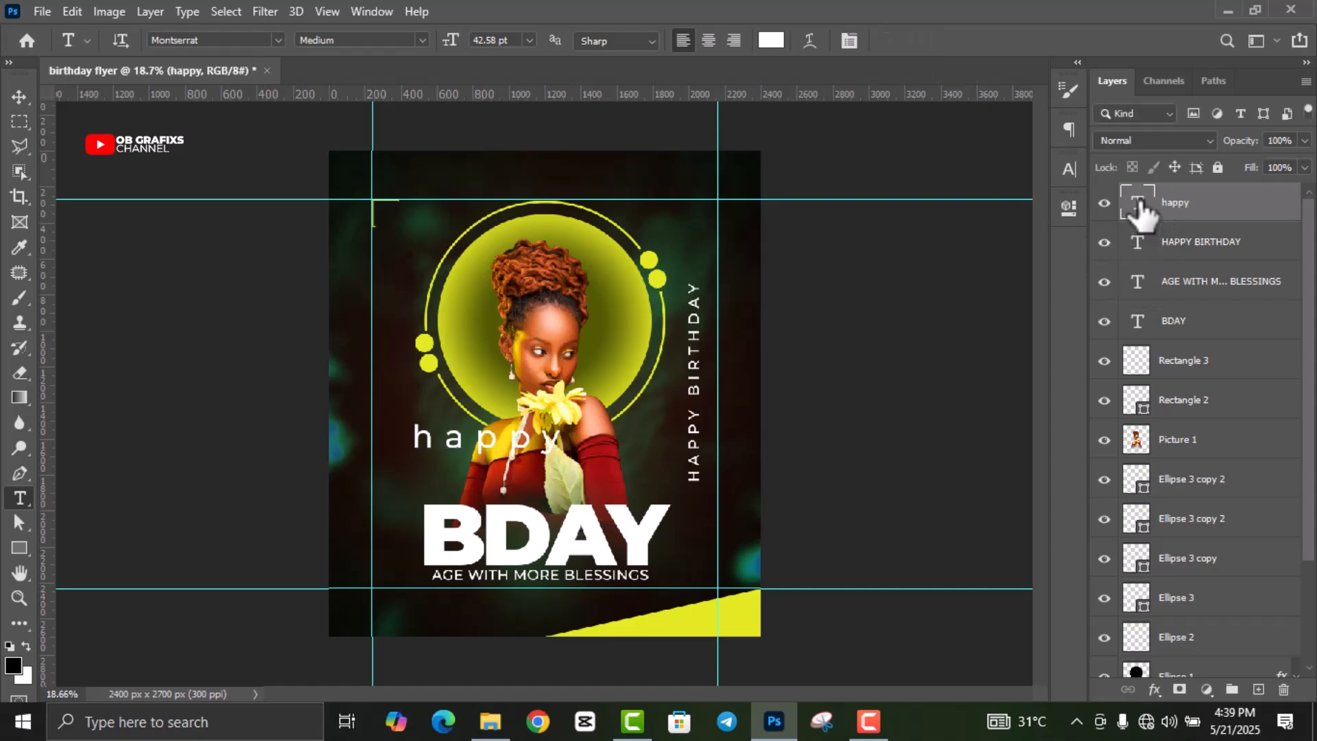
pyautogui.click(1068, 176)
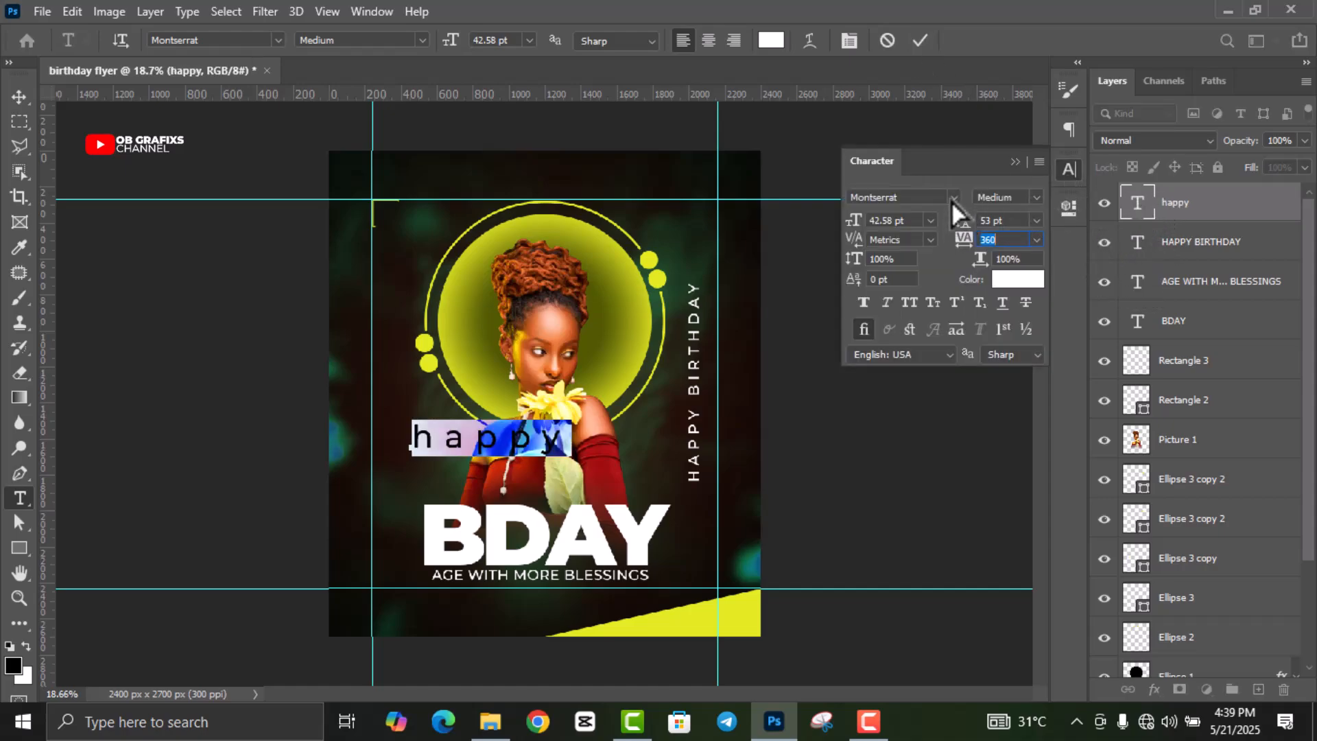
pyautogui.click(953, 197)
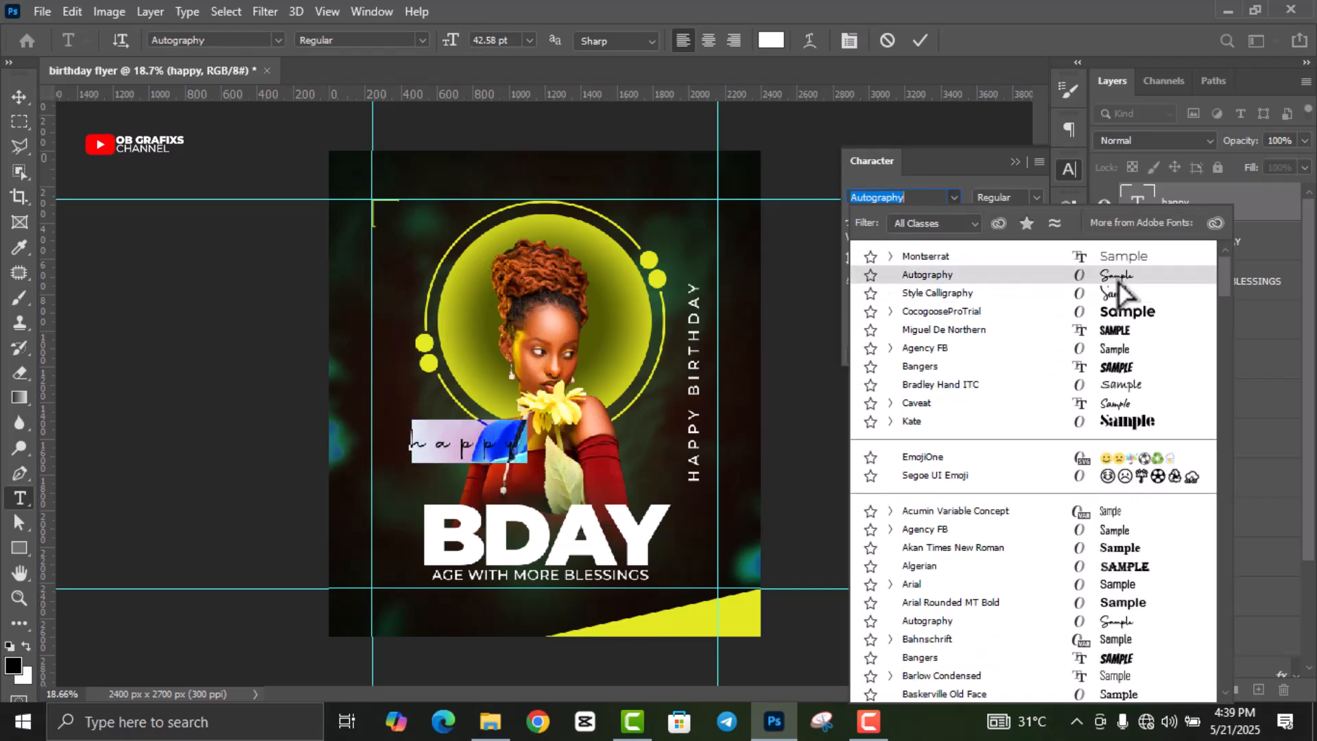
pyautogui.click(1116, 275)
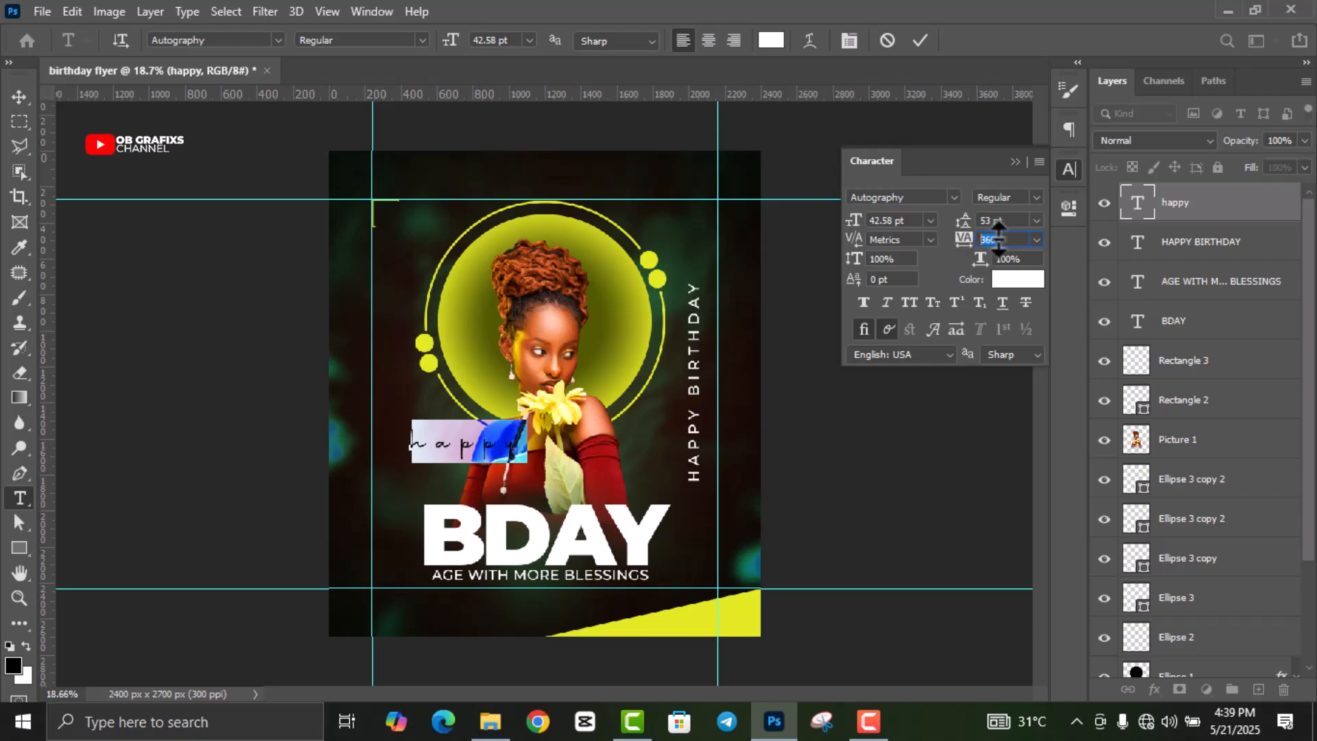
# Step: Reduce the tracking of the "happy" text to 20 and set its font size to 60 pt
pyautogui.scroll(-16, 999, 239)
pyautogui.scroll(-1, 998, 239)
pyautogui.moveTo(912, 220); pyautogui.dragTo(860, 229)
pyautogui.scroll(13, 905, 221)
pyautogui.scroll(4, 905, 221)
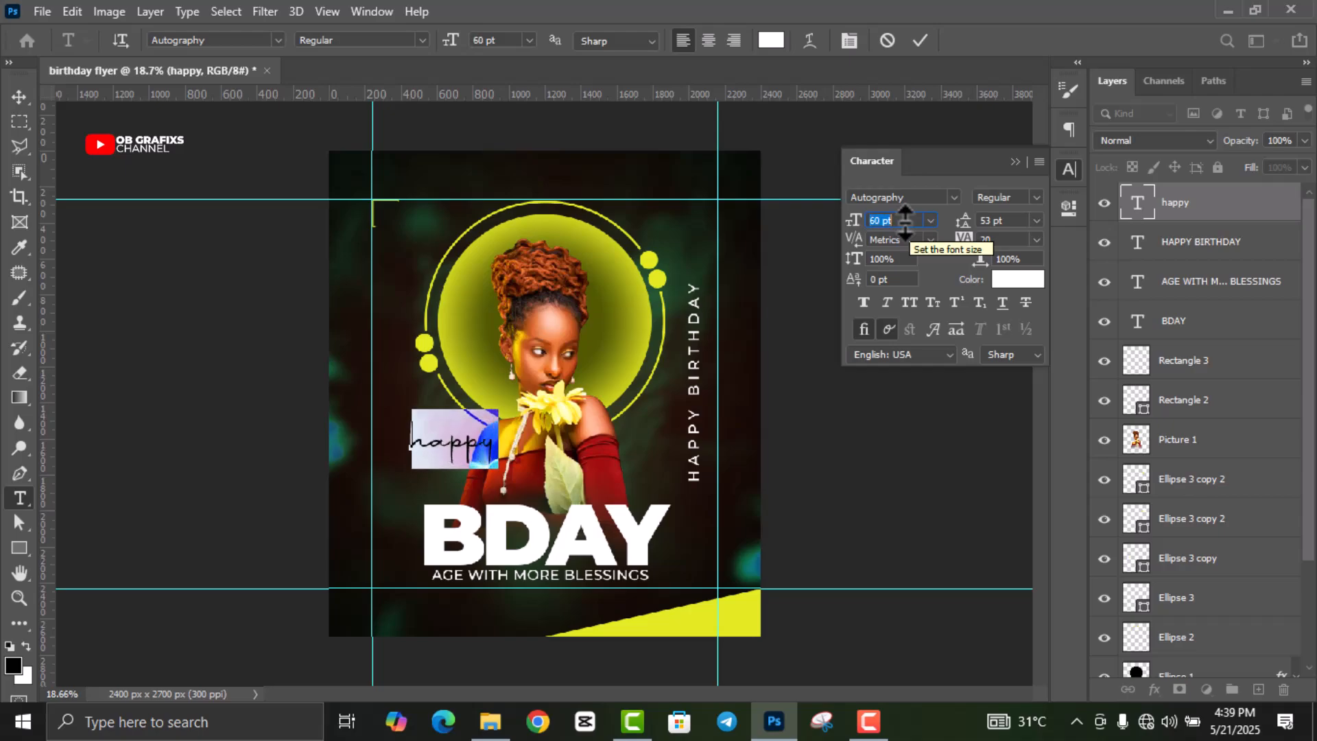
pyautogui.click(920, 41)
pyautogui.click(1067, 170)
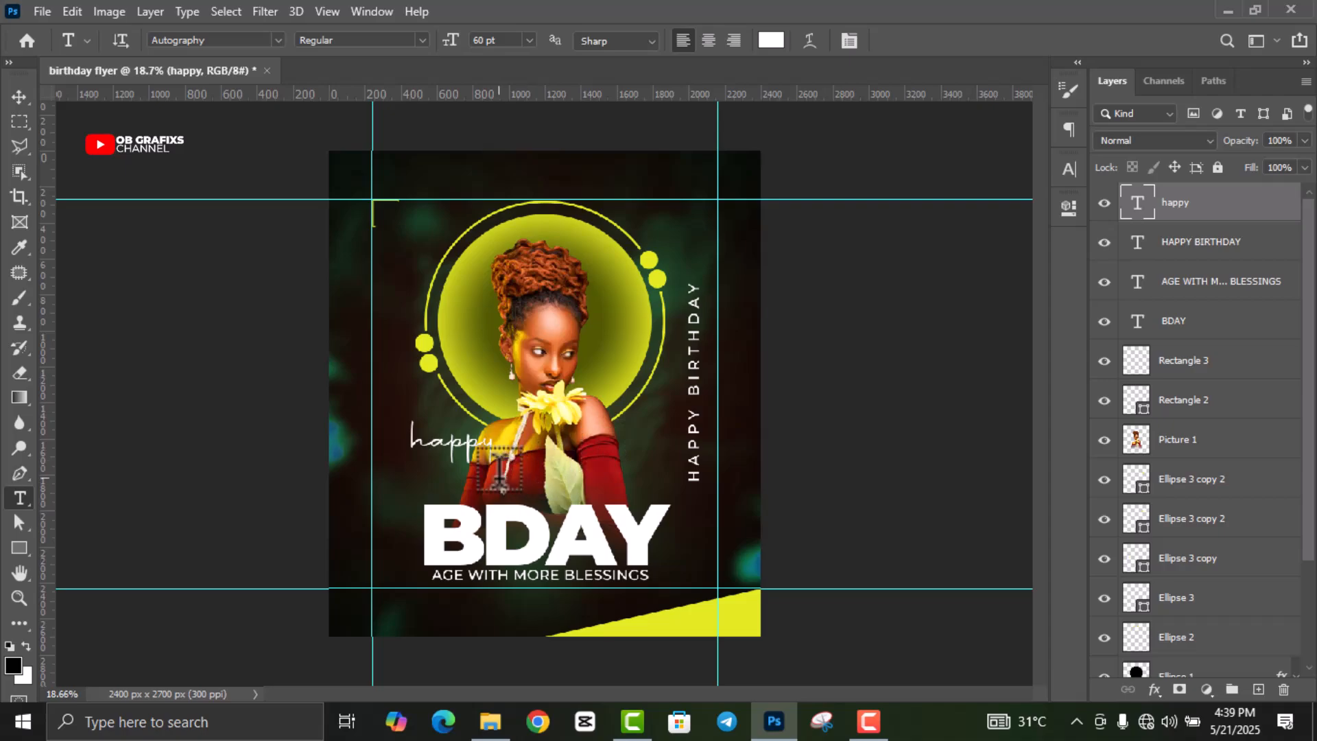
# Step: Move the "happy" text down so it sits just above the start of BDAY, and deselect it
pyautogui.click(19, 96)
pyautogui.moveTo(462, 456); pyautogui.dragTo(482, 488)
pyautogui.click(844, 435)
# Step: Draw a black circle about 301 px wide above the "happy" text, beside the portrait's shoulder, and nudge it slightly towards the ring
pyautogui.scroll(-2, 639, 564)
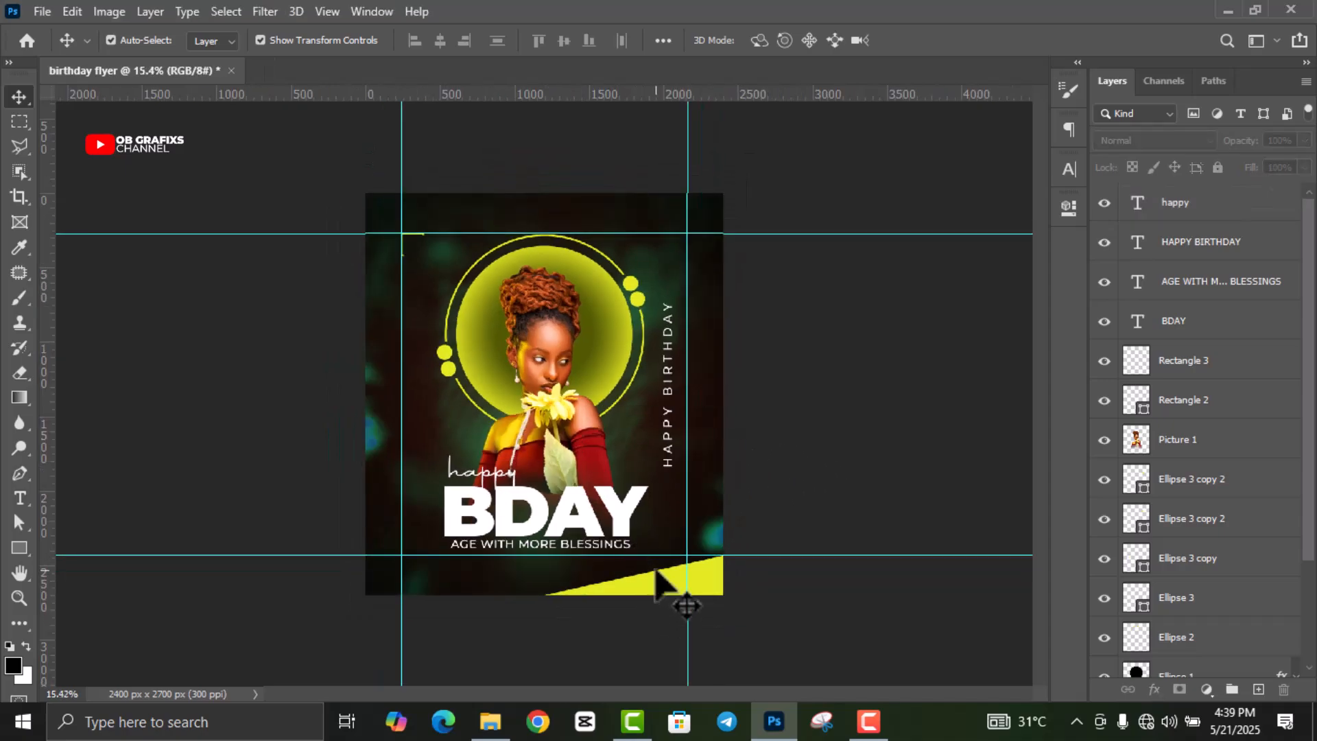
pyautogui.scroll(1, 656, 569)
pyautogui.scroll(1, 655, 569)
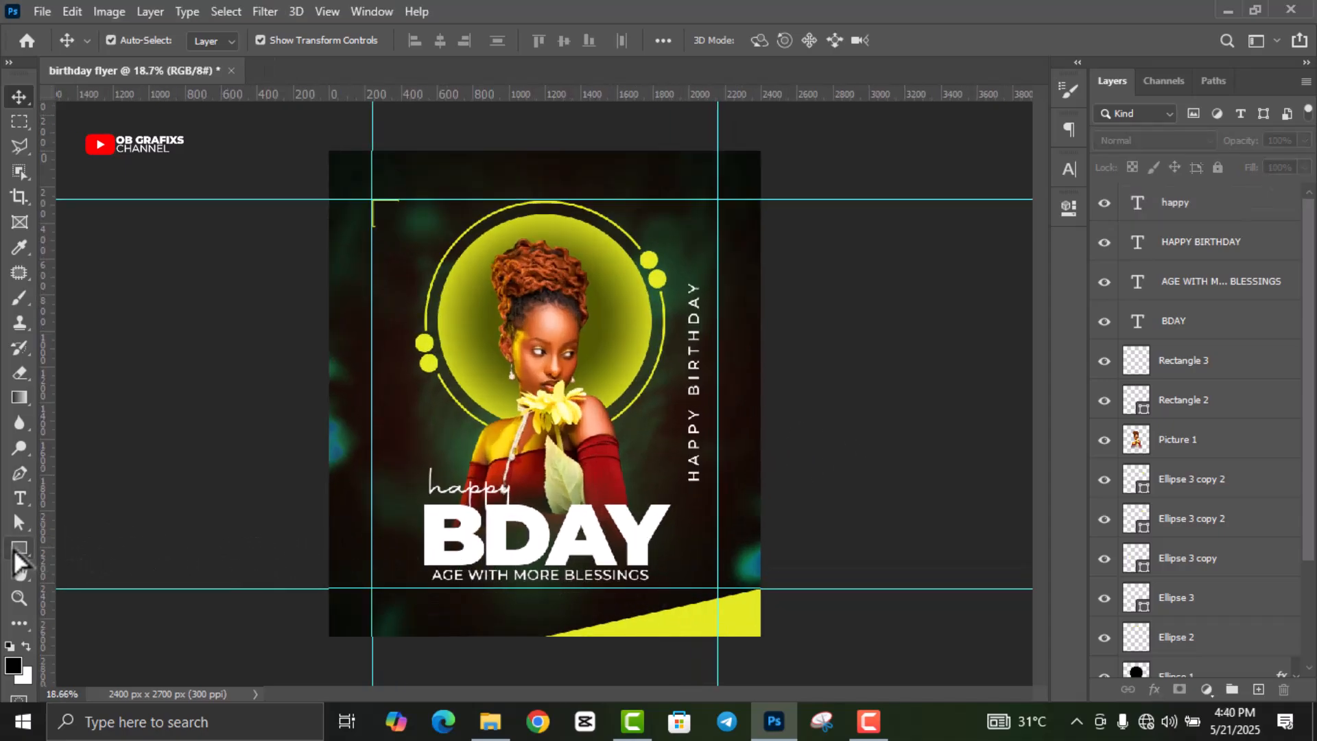
pyautogui.click(19, 548)
pyautogui.click(78, 585)
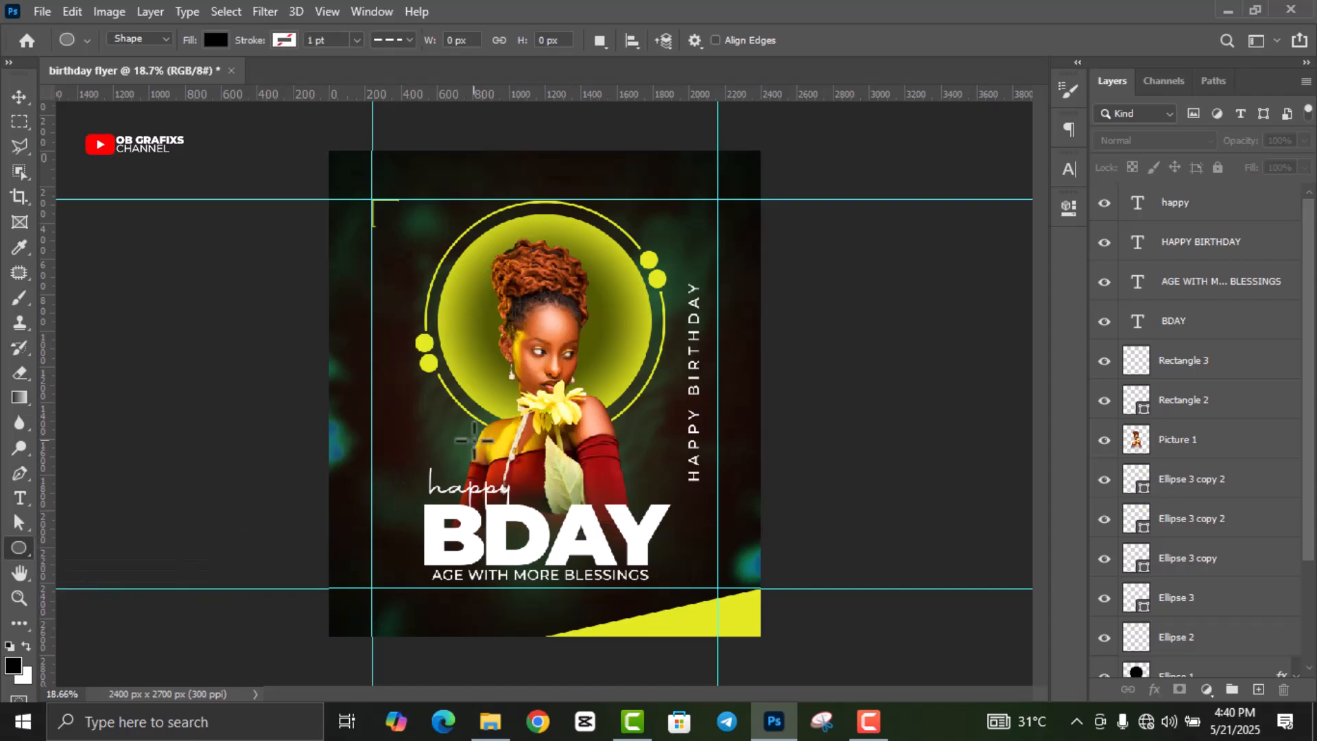
pyautogui.scroll(2, 404, 426)
pyautogui.moveTo(364, 409); pyautogui.dragTo(450, 471)
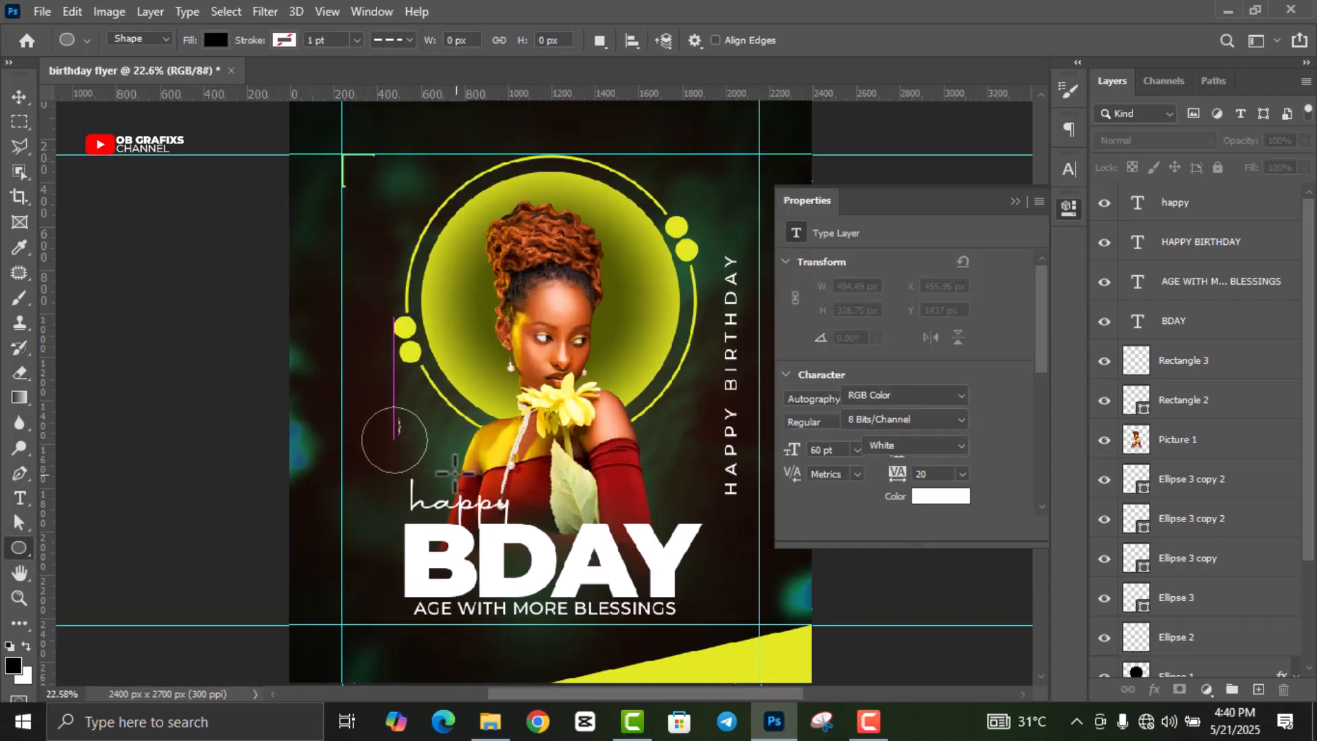
pyautogui.click(1068, 207)
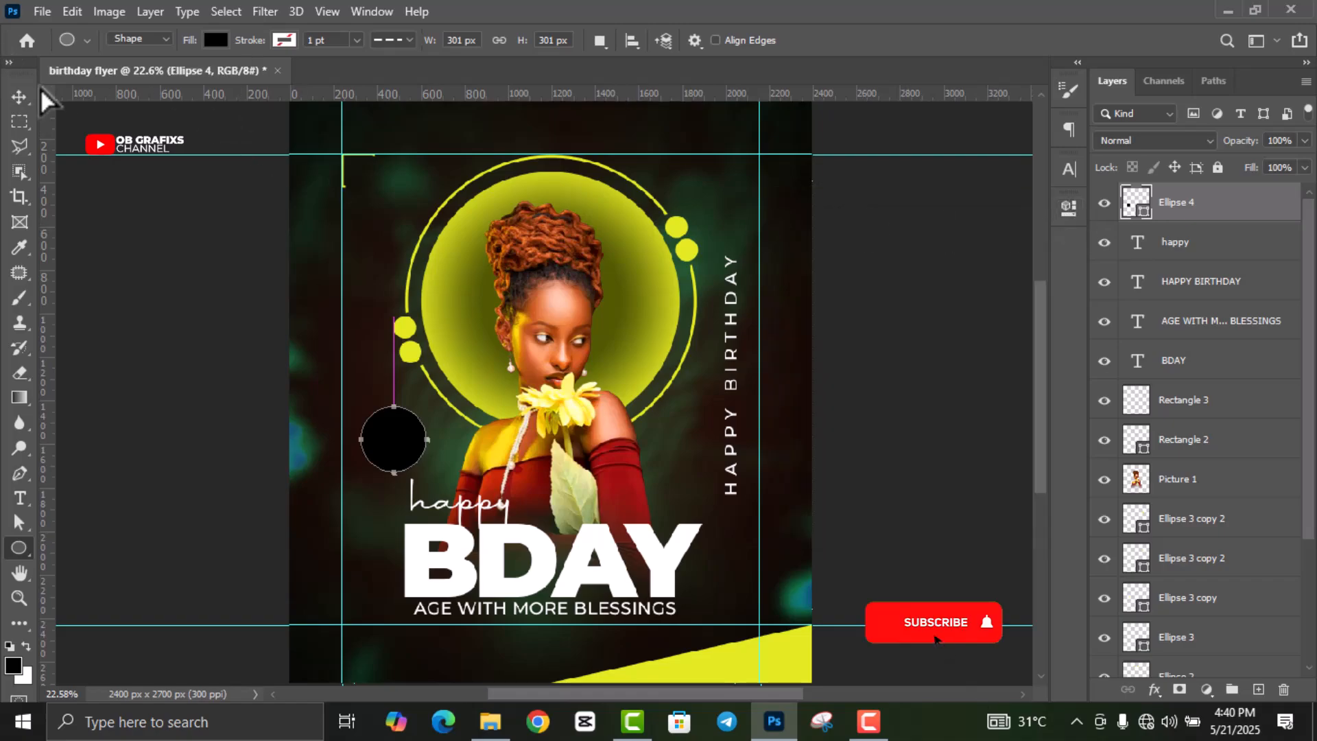
pyautogui.press('v')
pyautogui.moveTo(395, 441); pyautogui.dragTo(403, 439)
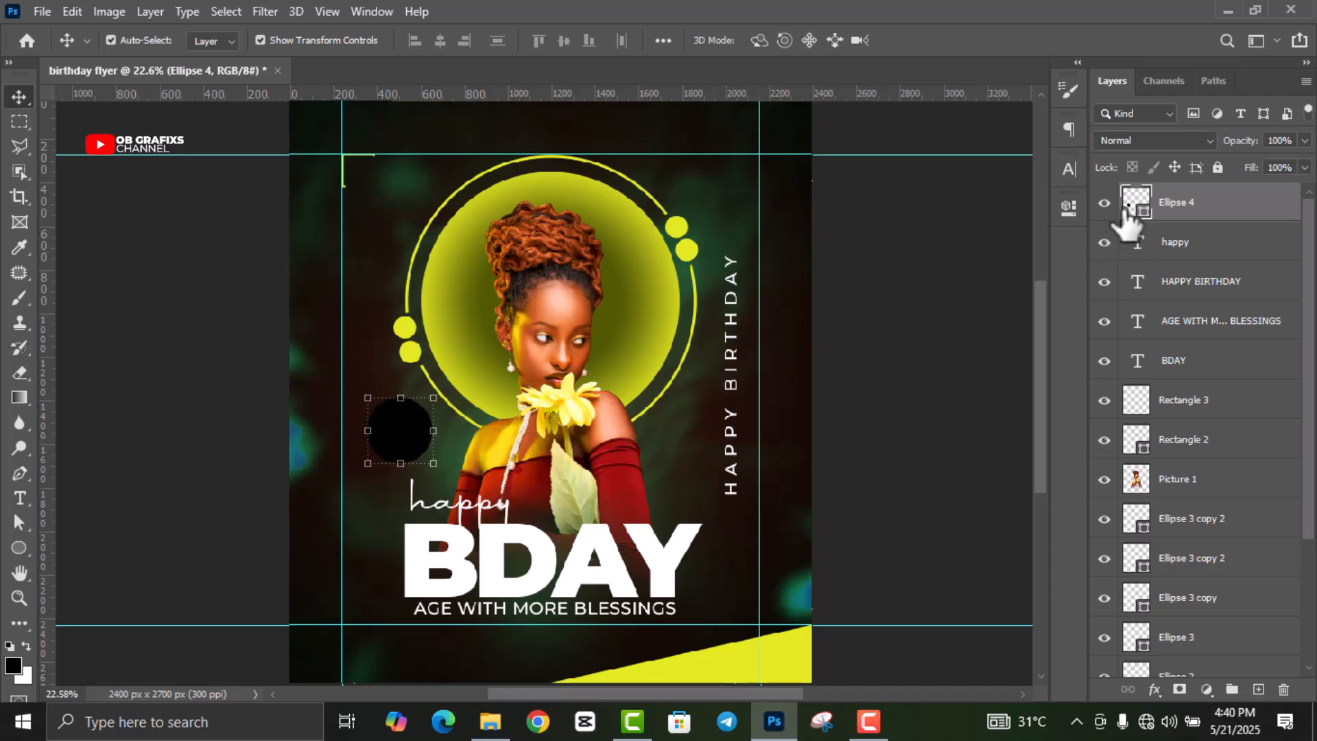
# Step: Recolour the new black circle to bright yellow f6ff01
pyautogui.doubleClick(1133, 203)
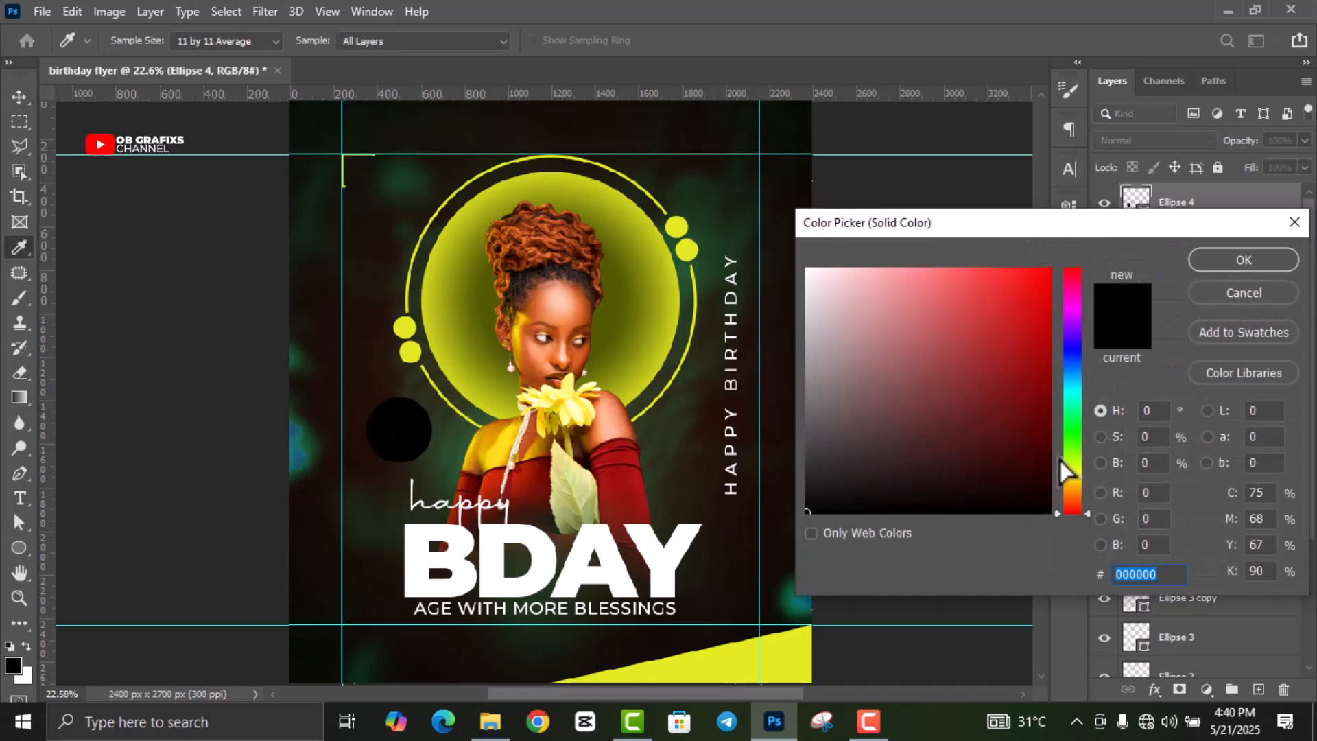
pyautogui.click(784, 645)
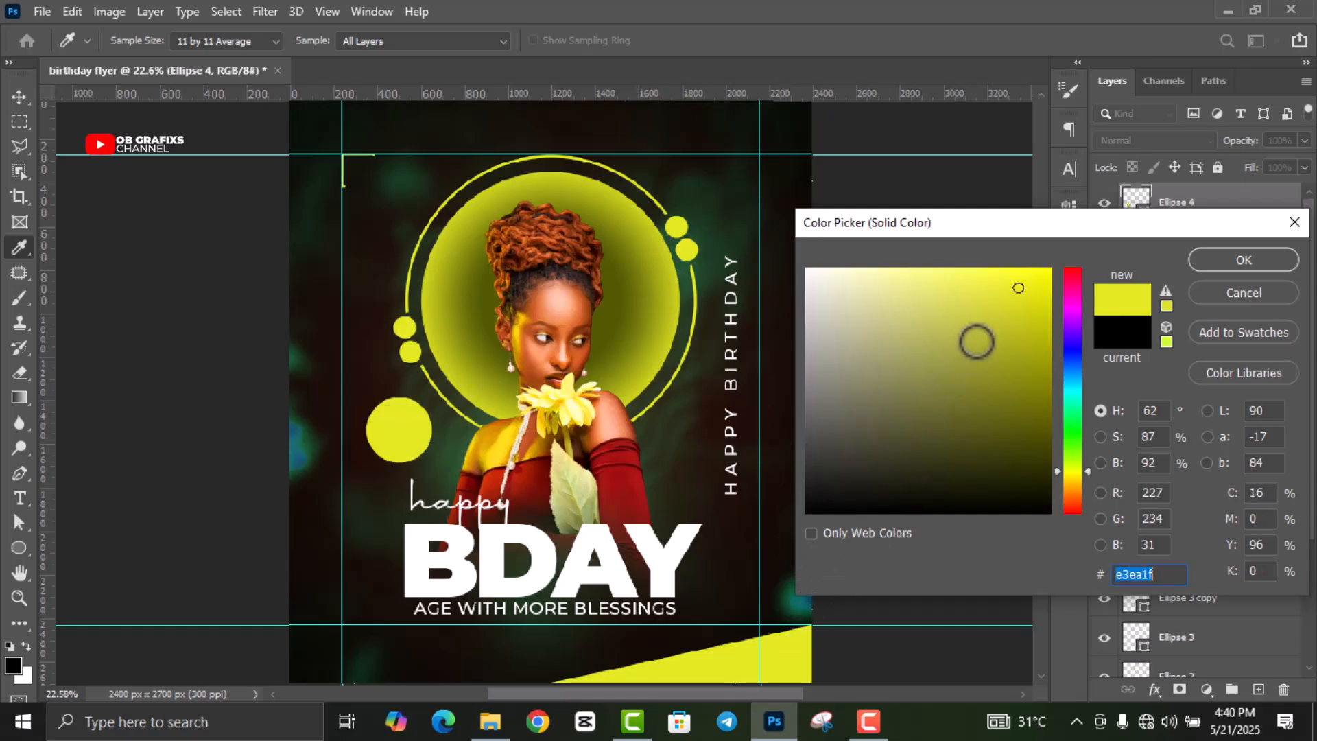
pyautogui.moveTo(1042, 273); pyautogui.dragTo(1050, 262)
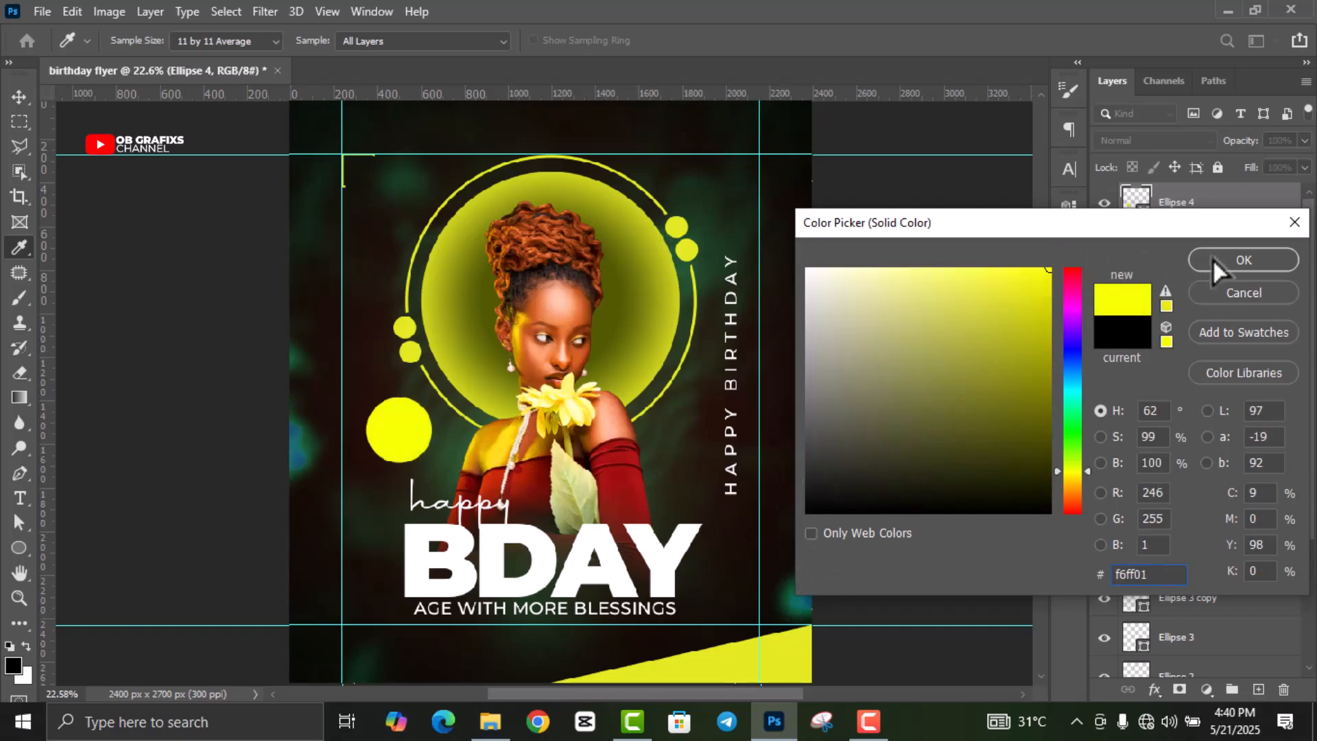
pyautogui.click(1211, 257)
# Step: Recolour the yellow wedge along the flyer's lower edge to the brighter yellow f6ff00
pyautogui.scroll(-1, 614, 329)
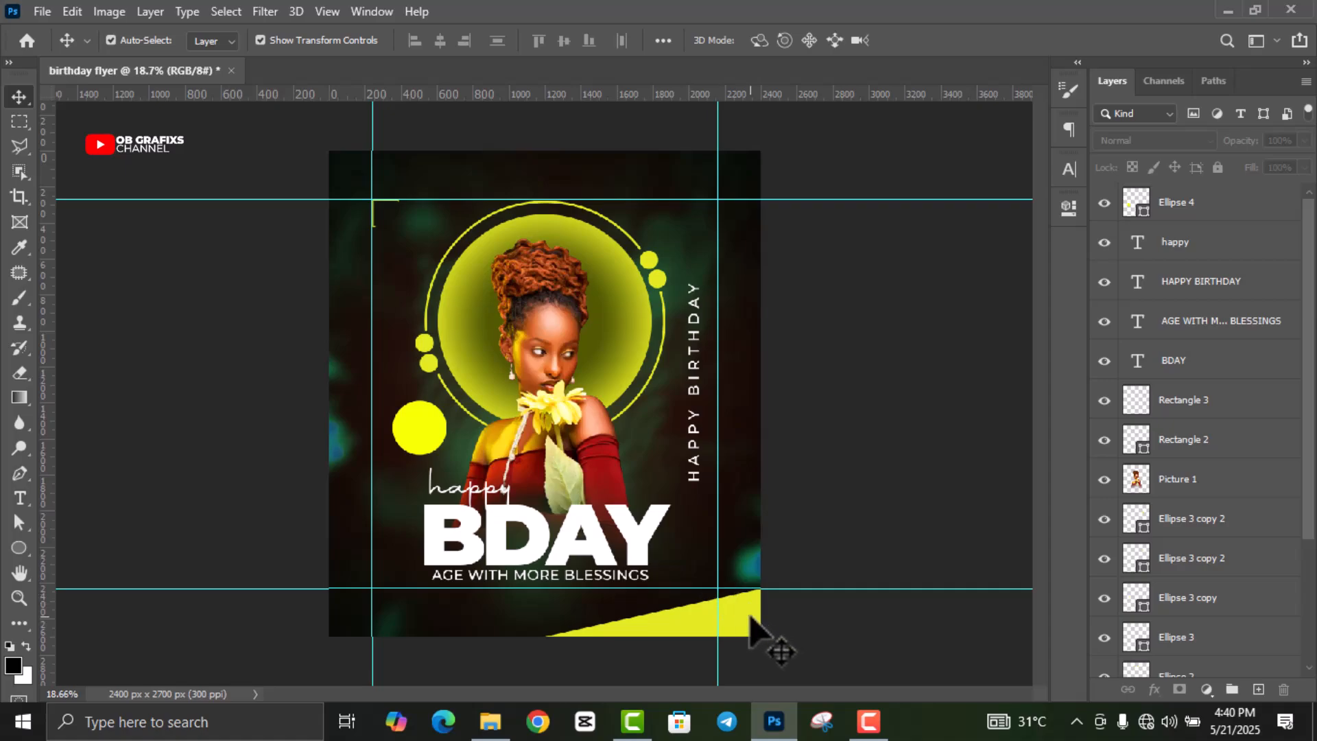
pyautogui.click(751, 616)
pyautogui.doubleClick(1133, 442)
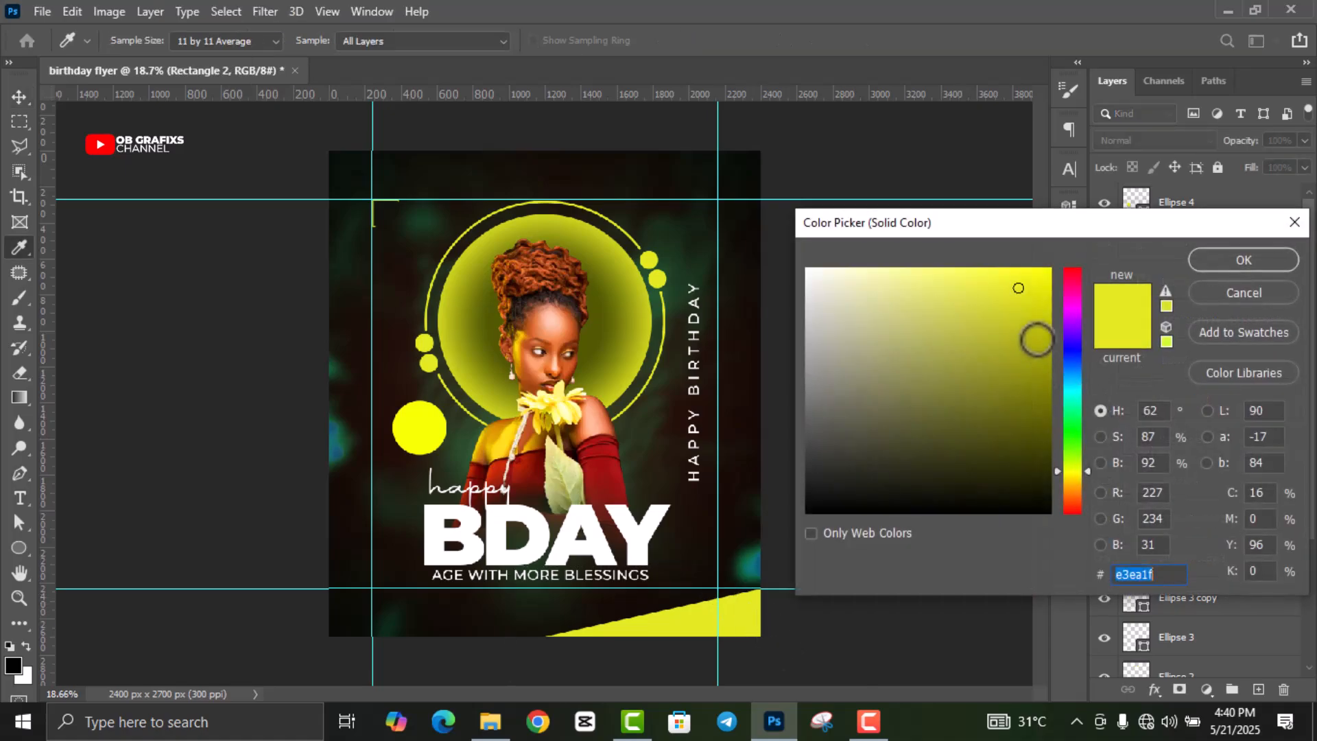
pyautogui.click(1216, 264)
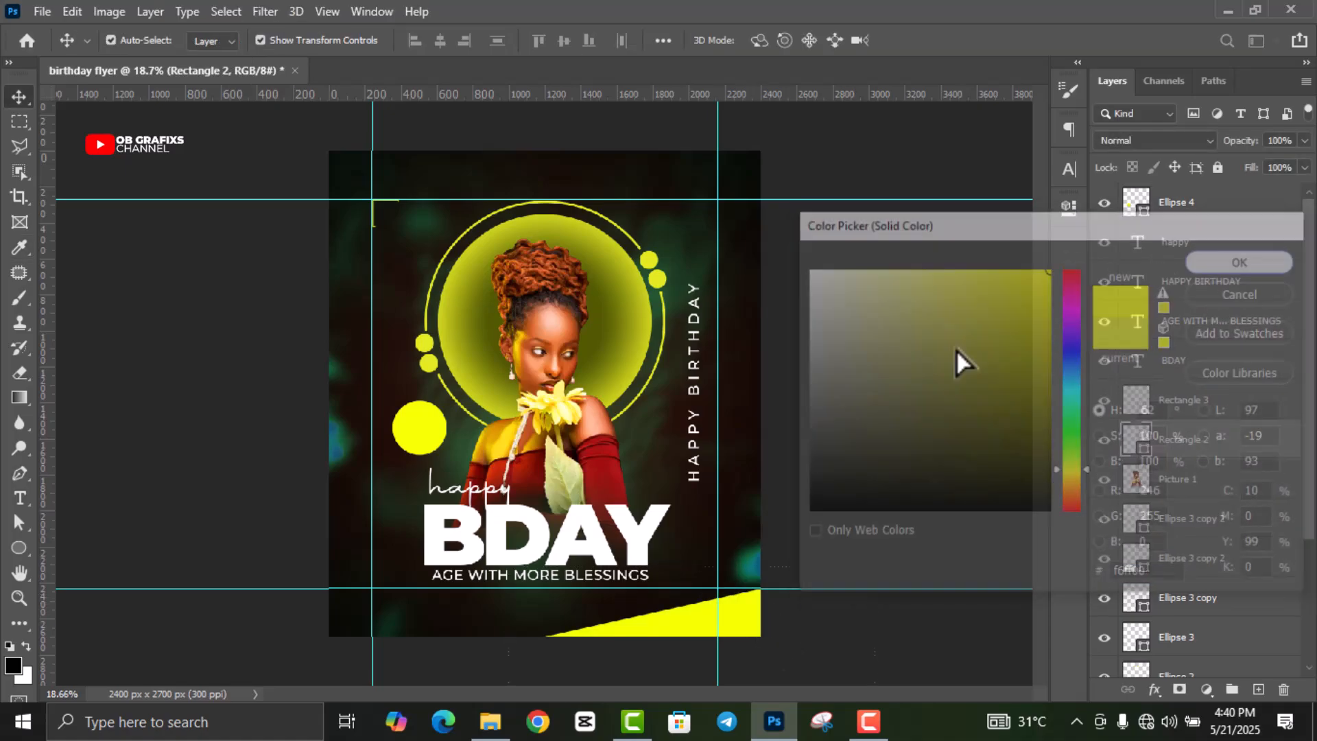
# Step: Rasterize the layer of the small bright yellow circle above the "happy" text
pyautogui.click(433, 439)
pyautogui.rightClick(1205, 218)
pyautogui.click(1027, 295)
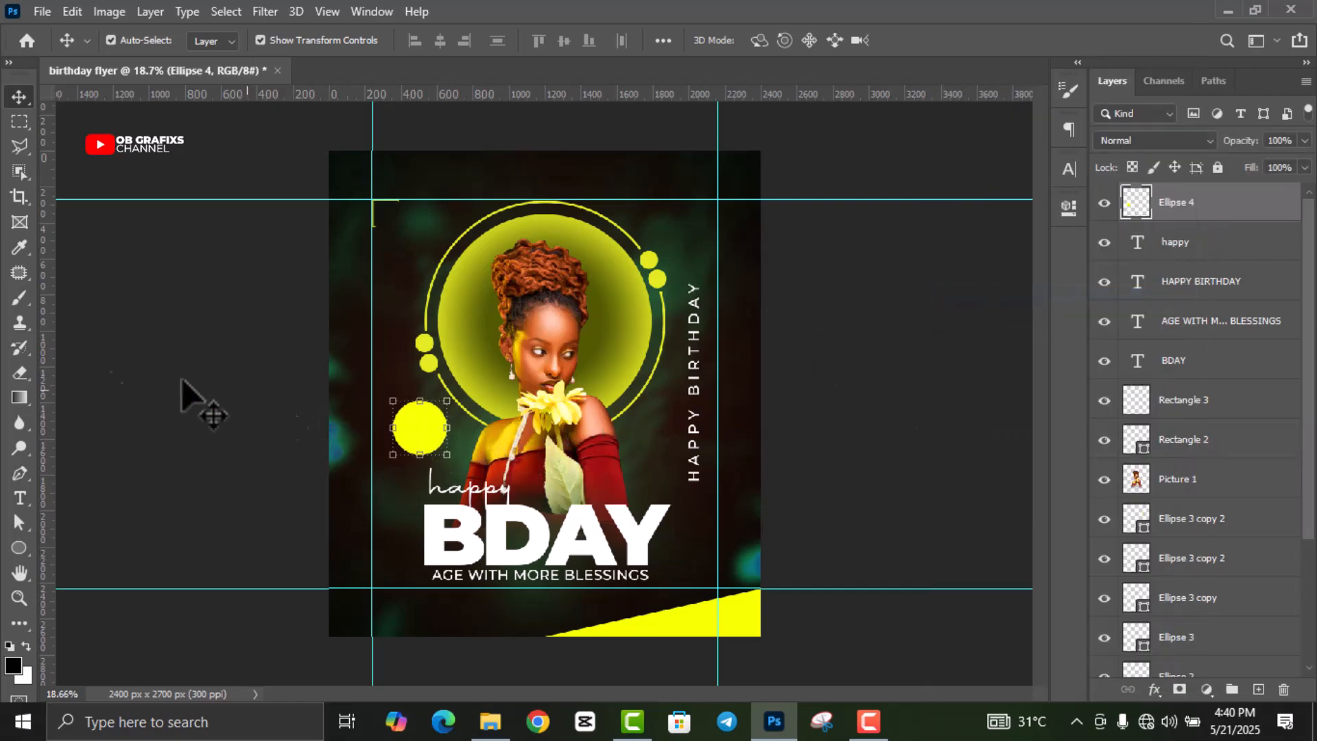
# Step: Set up the Eraser tool with a Soft Round brush of about 306 px at 0% hardness
pyautogui.click(24, 374)
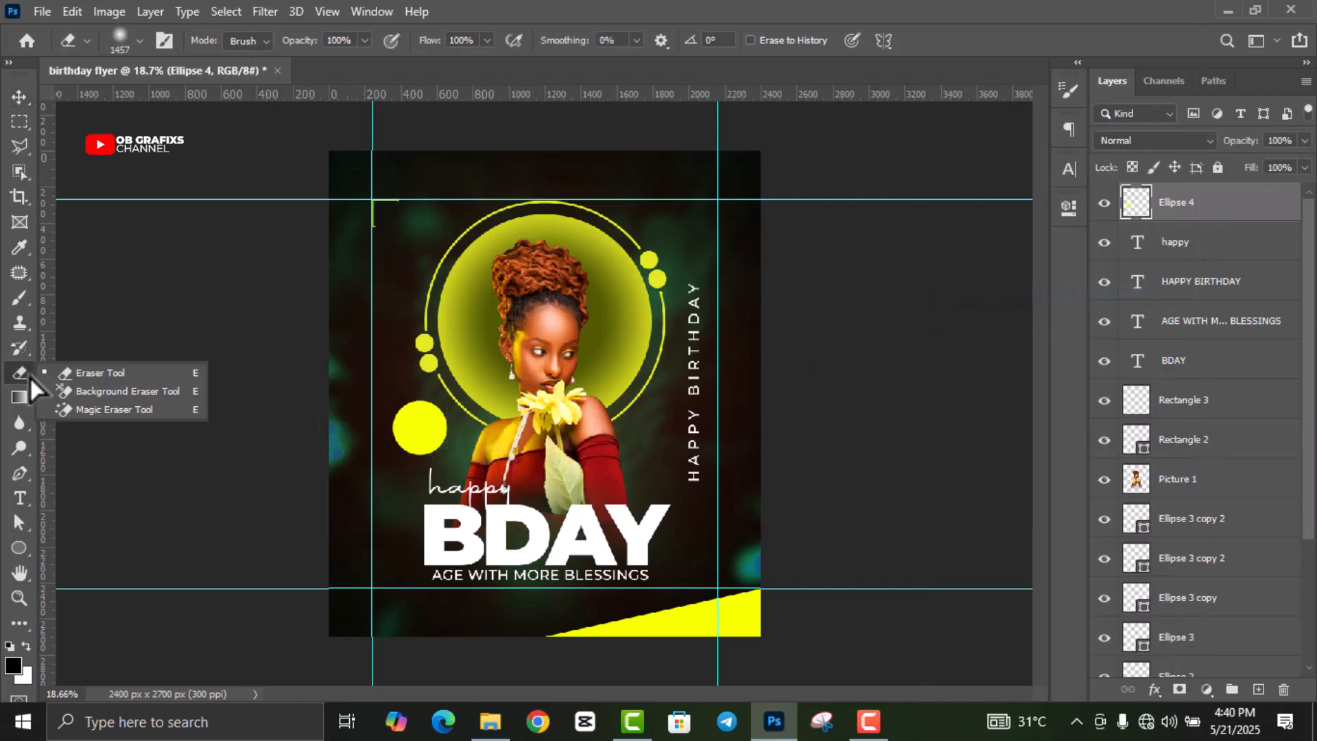
pyautogui.click(103, 374)
pyautogui.scroll(2, 402, 435)
pyautogui.rightClick(402, 437)
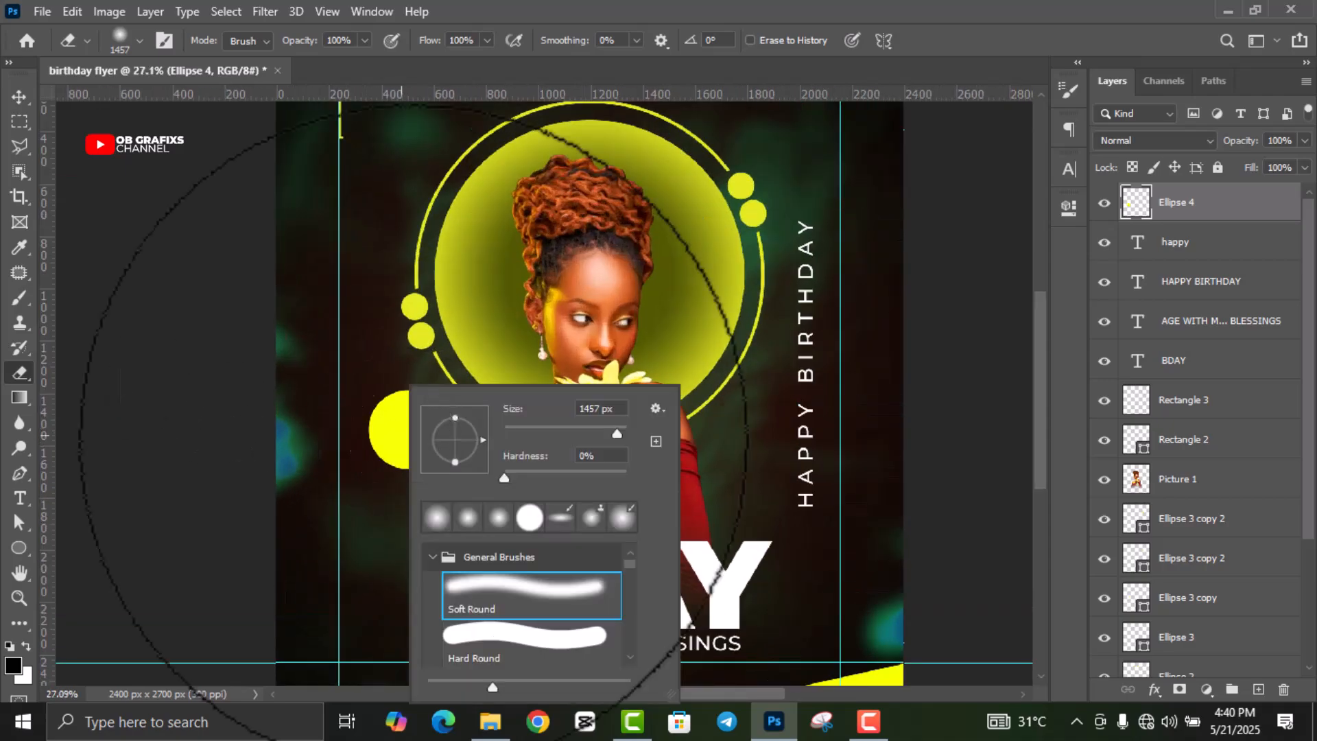
pyautogui.moveTo(616, 434); pyautogui.dragTo(575, 431)
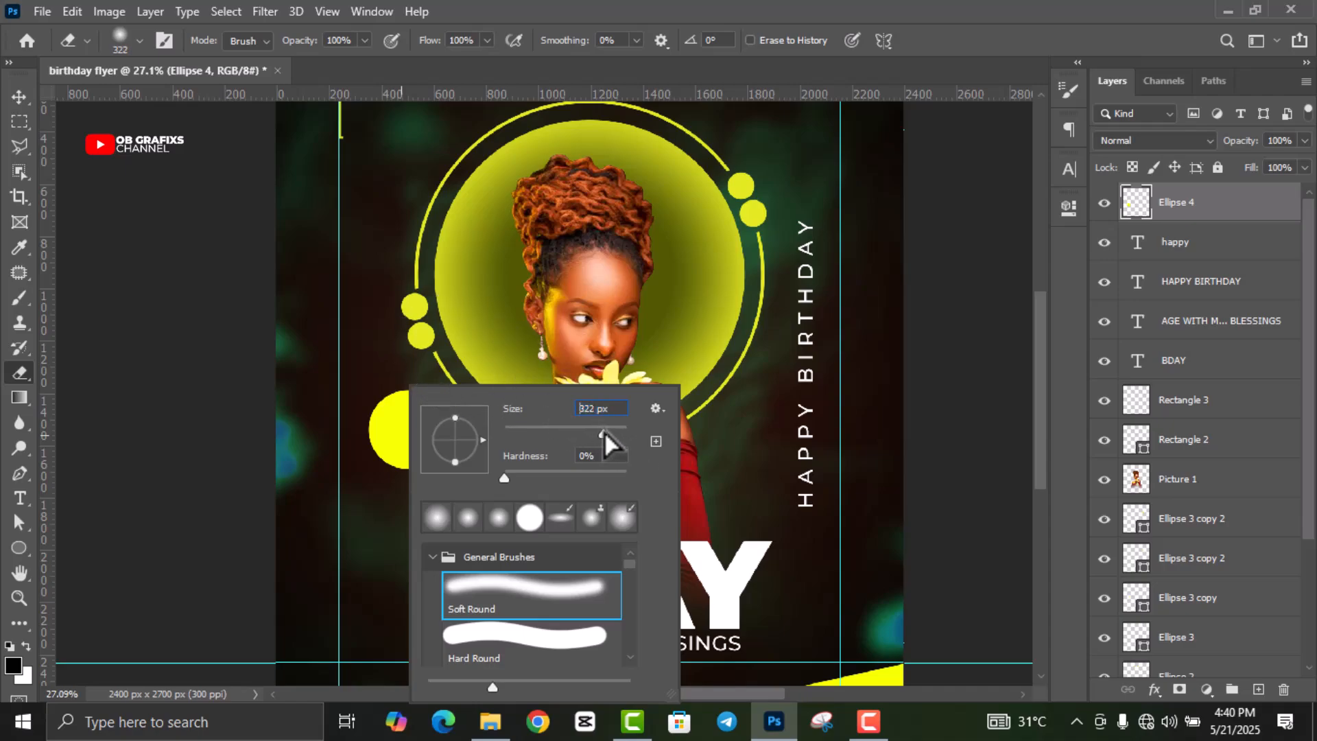
pyautogui.moveTo(605, 432); pyautogui.dragTo(606, 433)
pyautogui.press('Return')
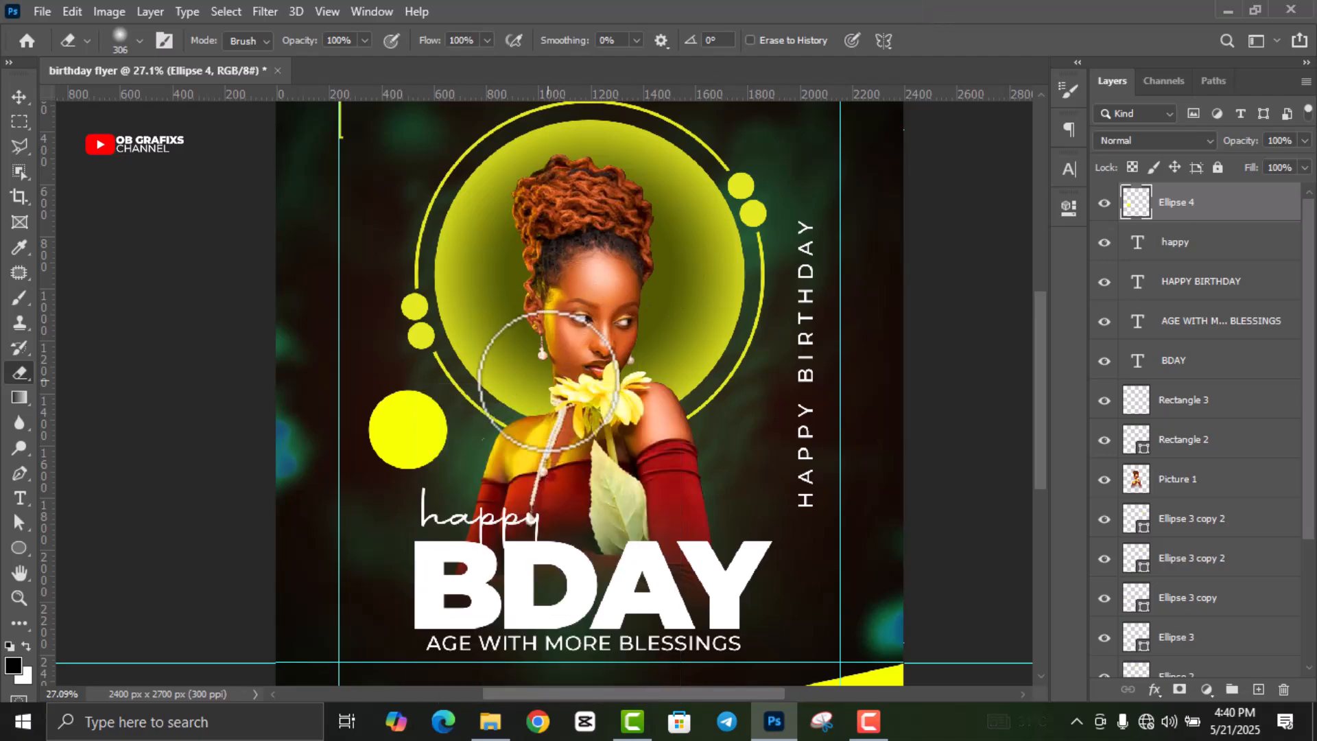
# Step: Softly erase the centre of the small yellow circle so that only a glowing yellow rim remains
pyautogui.scroll(5, 473, 434)
pyautogui.scroll(2, 397, 410)
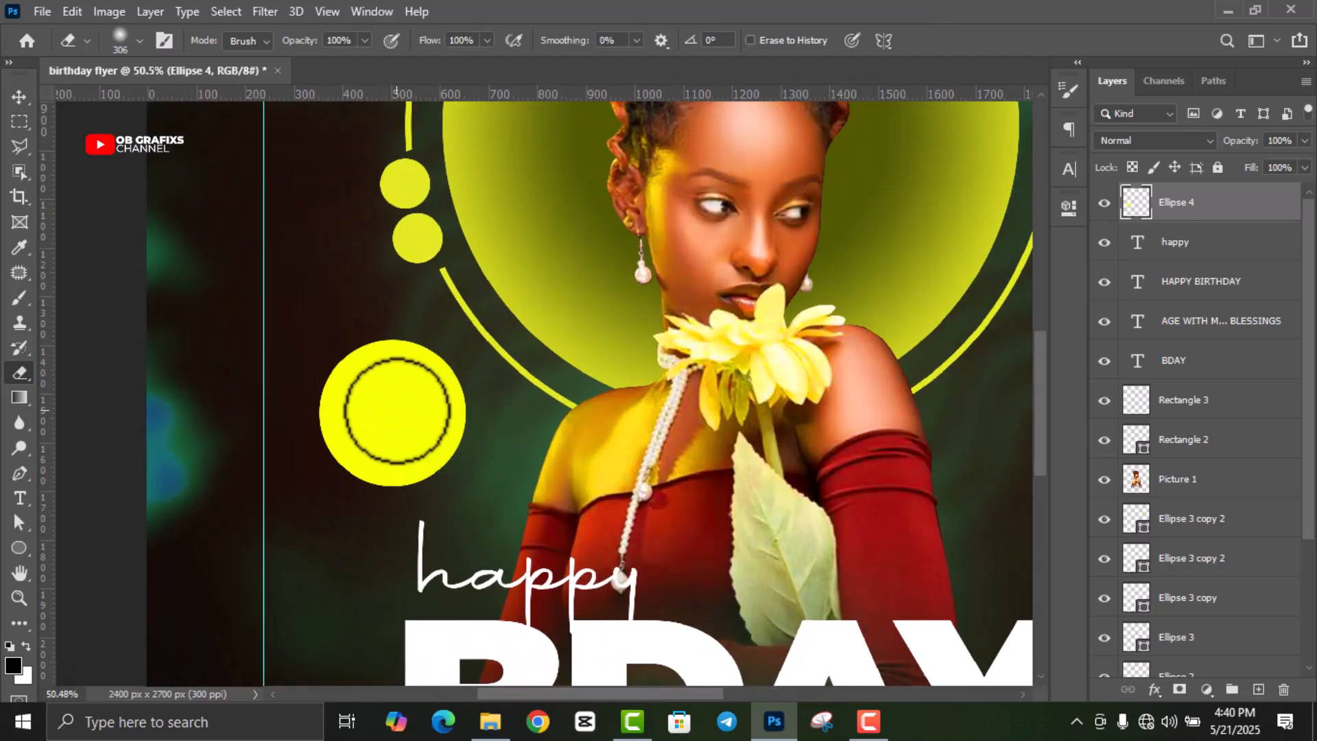
pyautogui.click(393, 415)
pyautogui.click(394, 415)
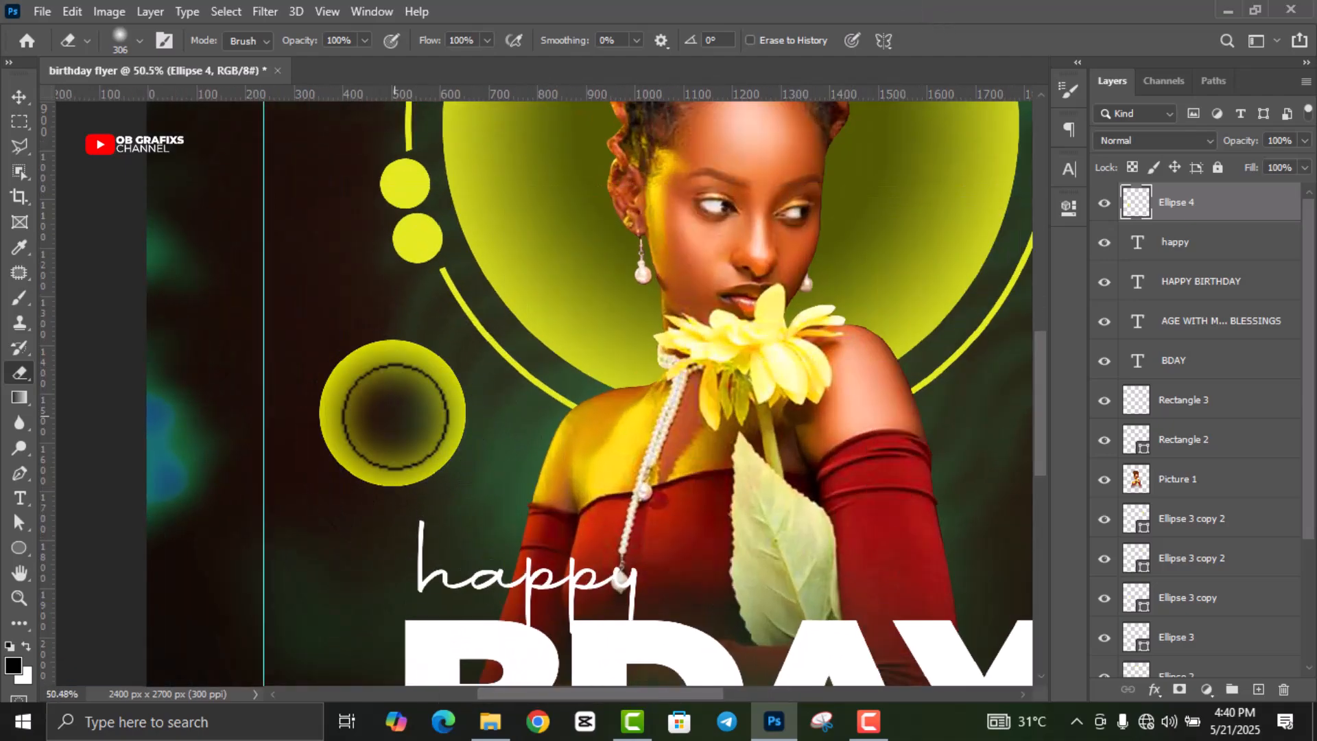
pyautogui.click(395, 417)
# Step: Duplicate the erased circle, shrink the copy and place it overlapping the original's upper-left edge
pyautogui.click(18, 97)
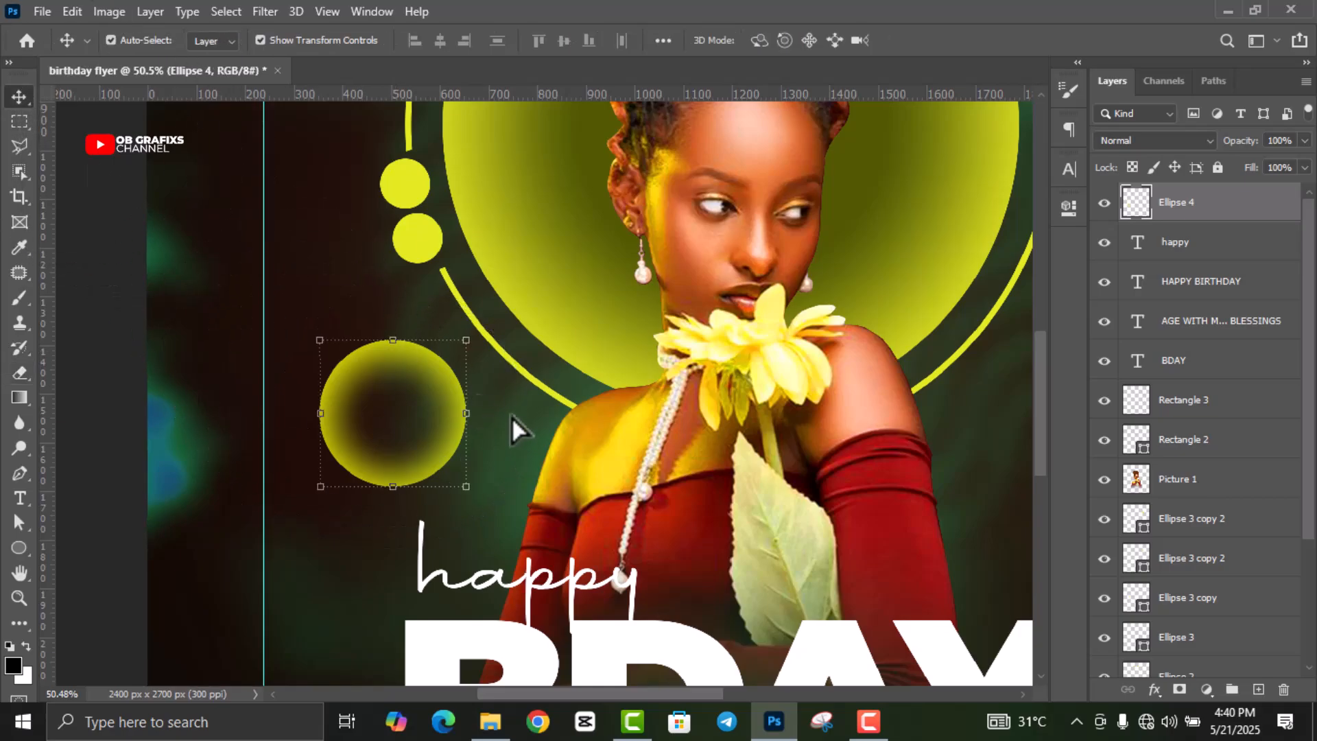
pyautogui.scroll(-10, 506, 441)
pyautogui.scroll(1, 476, 433)
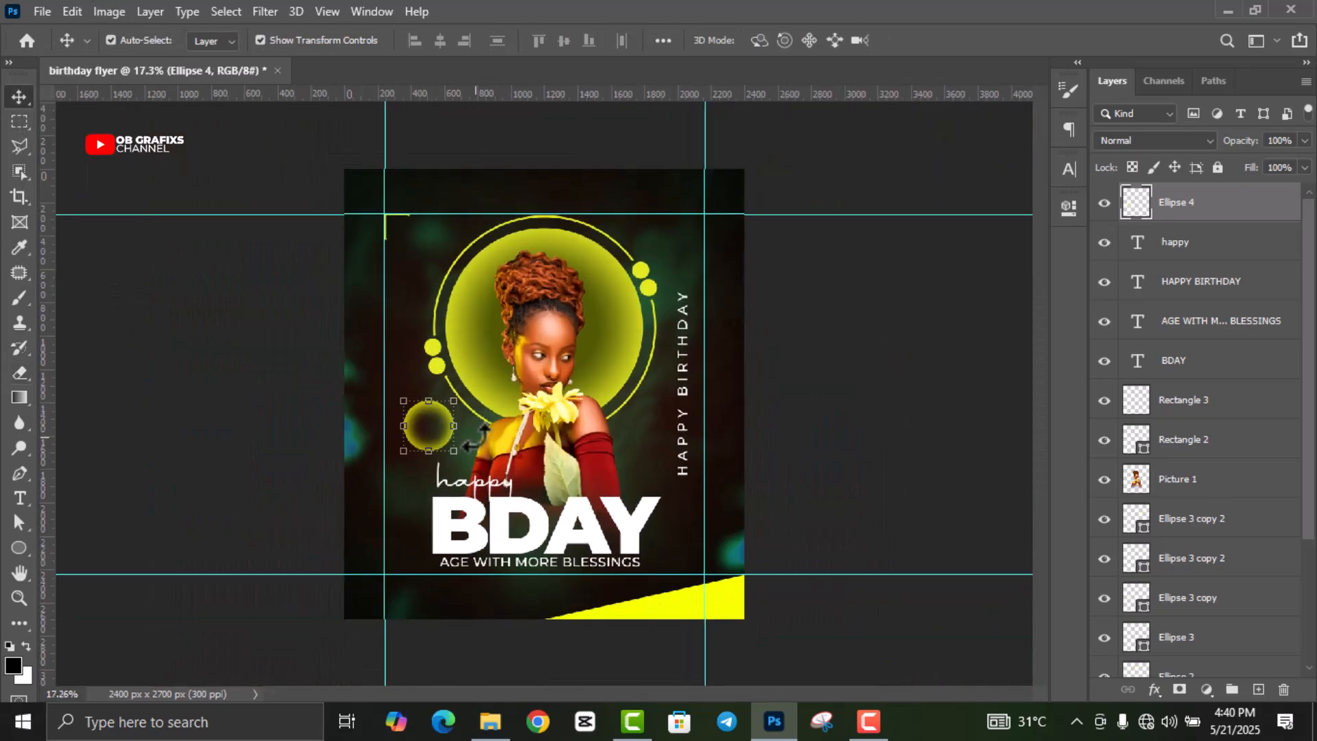
pyautogui.hotkey('ctrl', 'j')
pyautogui.scroll(2, 540, 396)
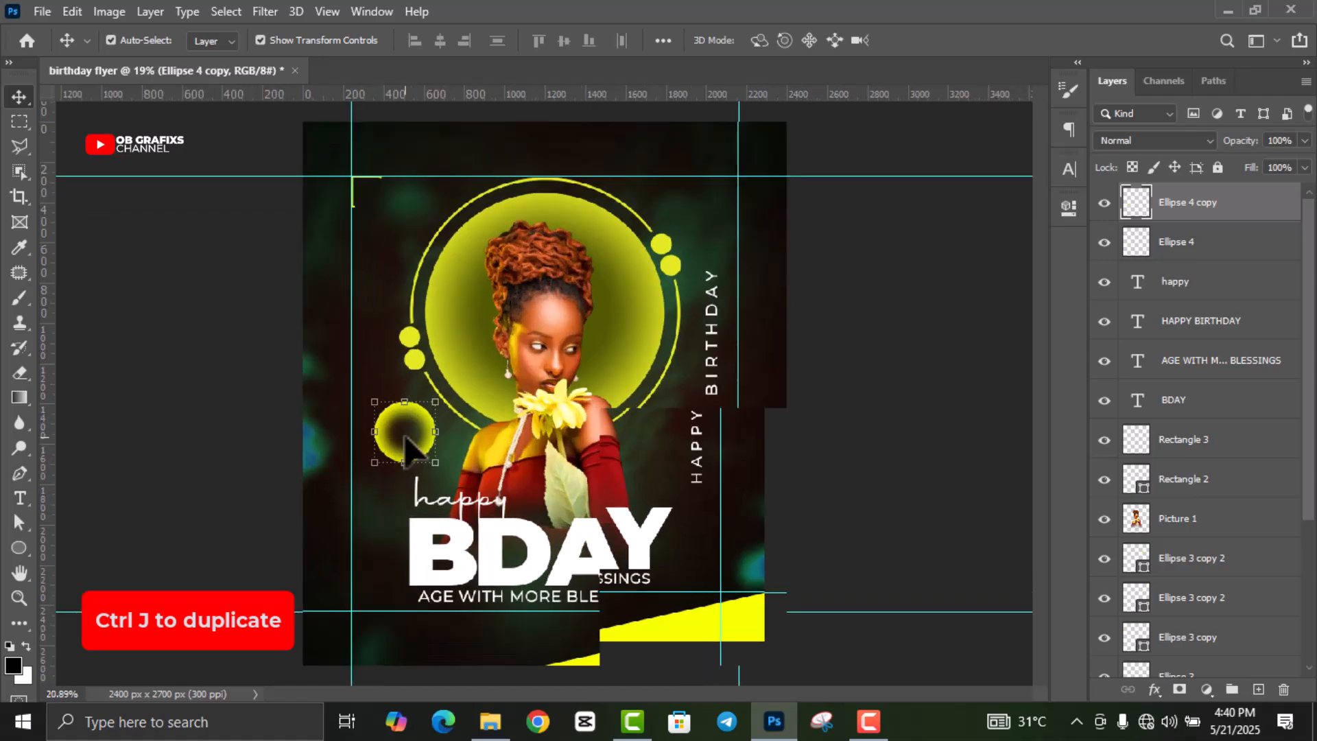
pyautogui.moveTo(420, 434); pyautogui.dragTo(389, 410)
pyautogui.click(956, 40)
# Step: Clear all the guides from the canvas
pyautogui.scroll(-1, 841, 452)
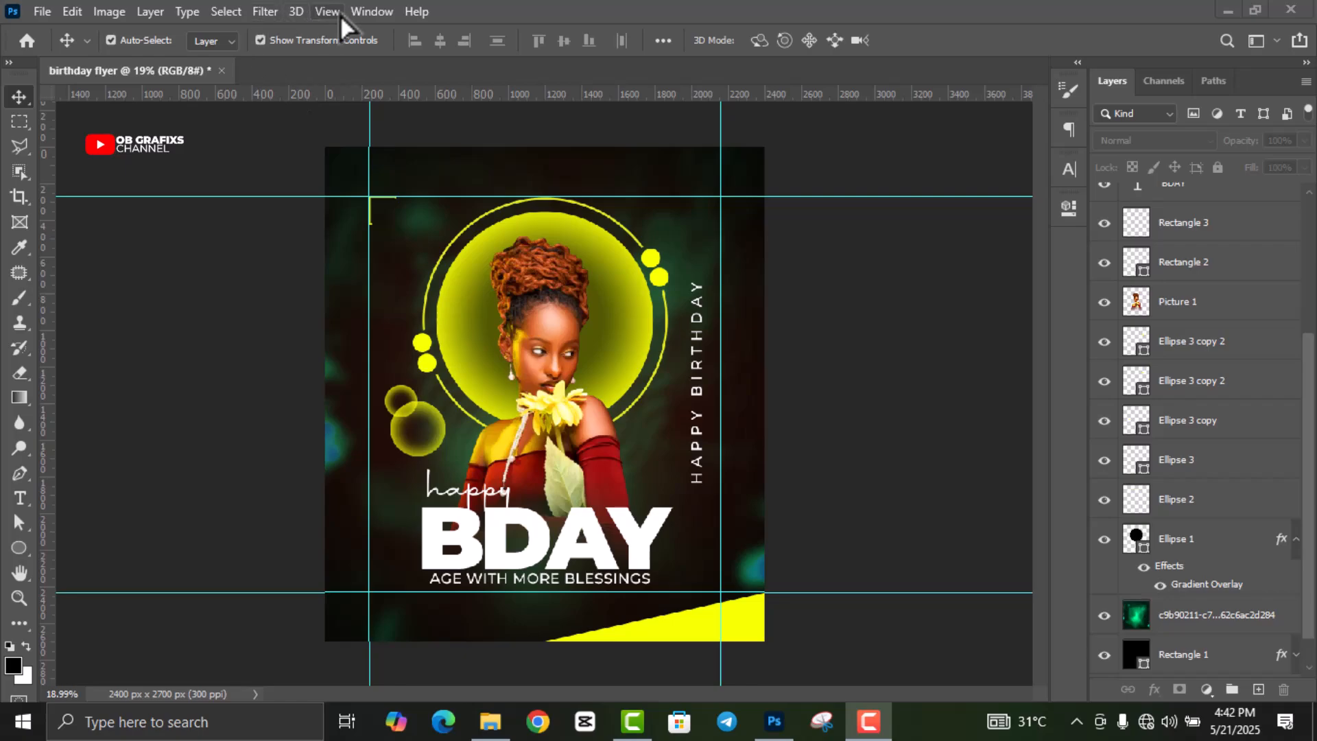
pyautogui.click(340, 15)
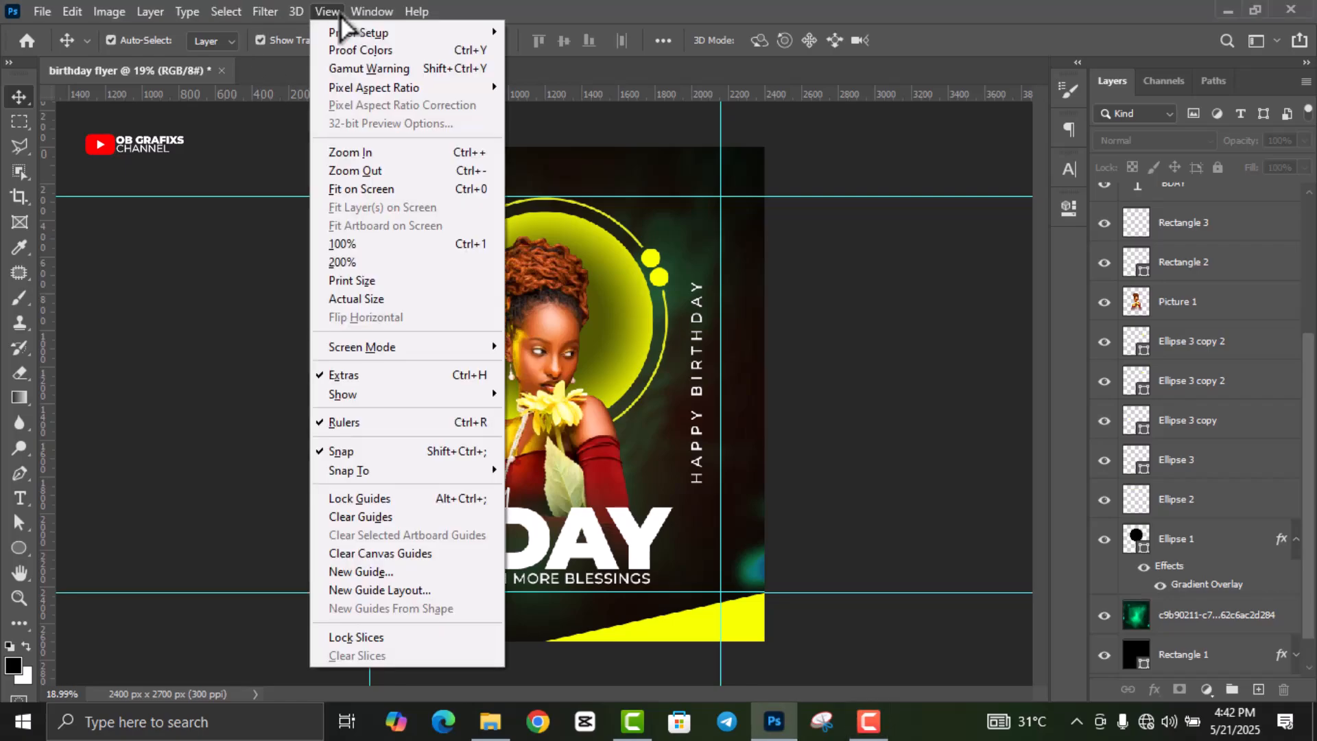
pyautogui.click(362, 553)
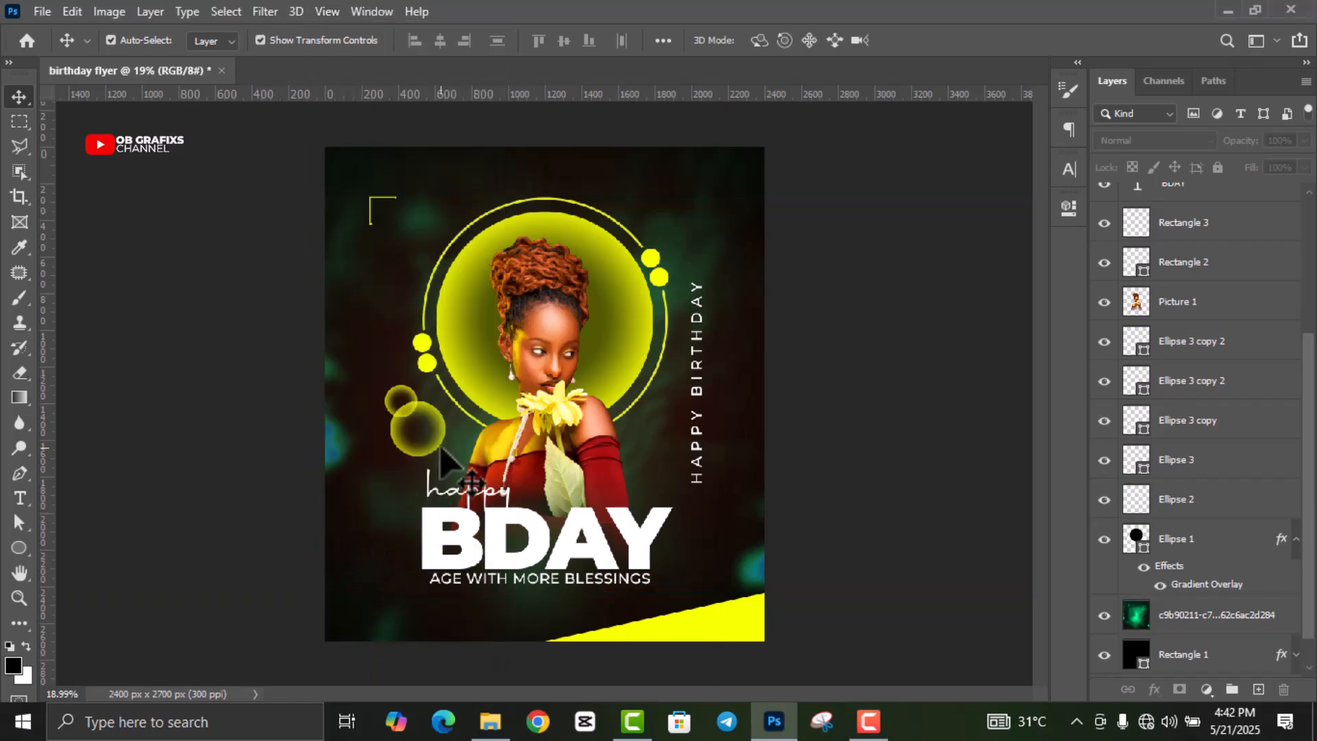